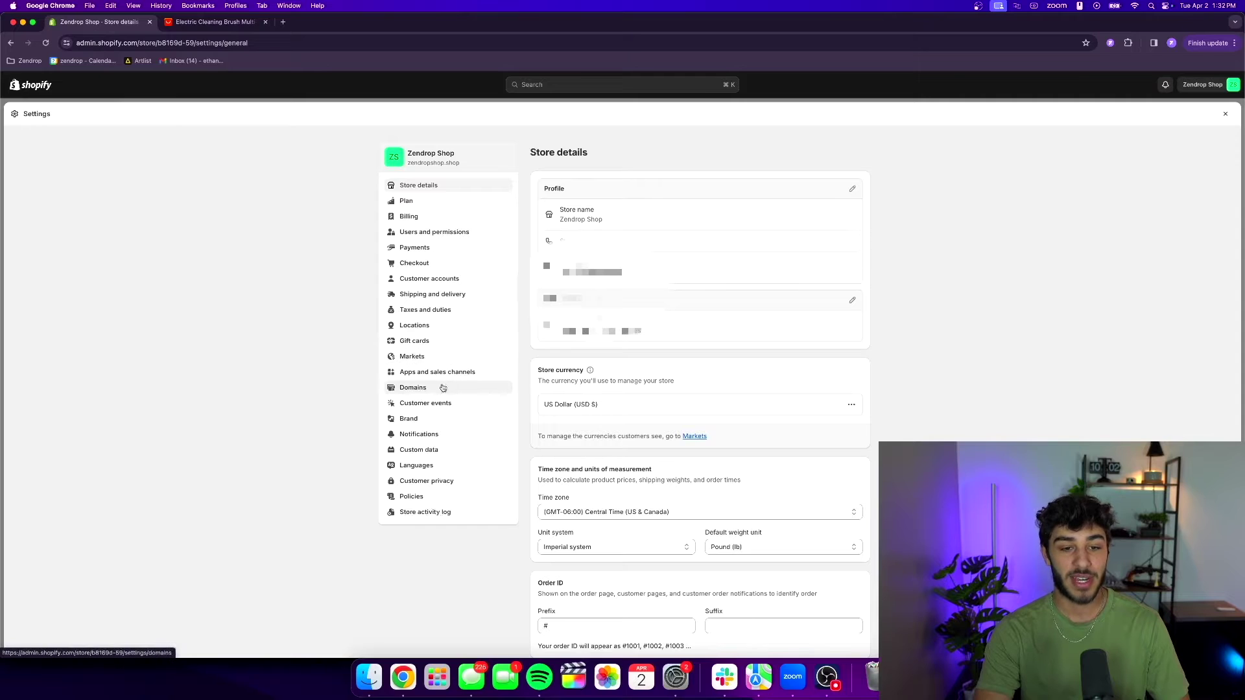
Step: Open the Domains page in the store's settings
left_click(441, 388)
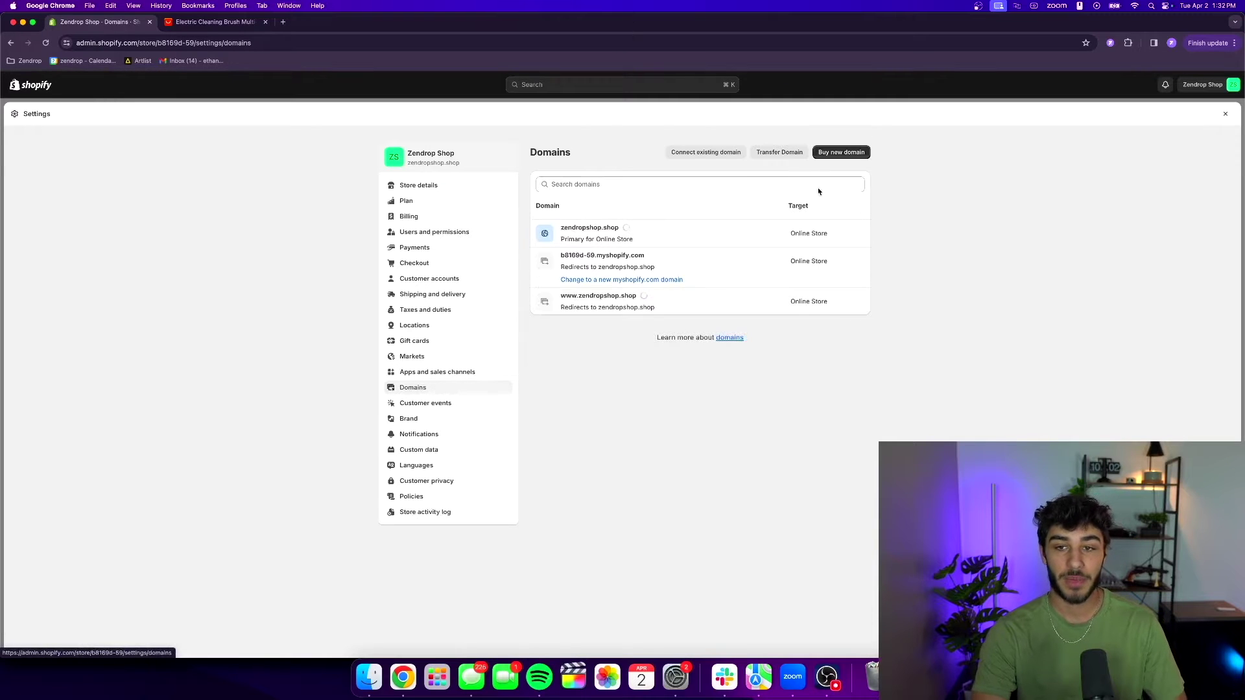
Step: Search for available domains named 'magicbrushclean'
left_click(828, 155)
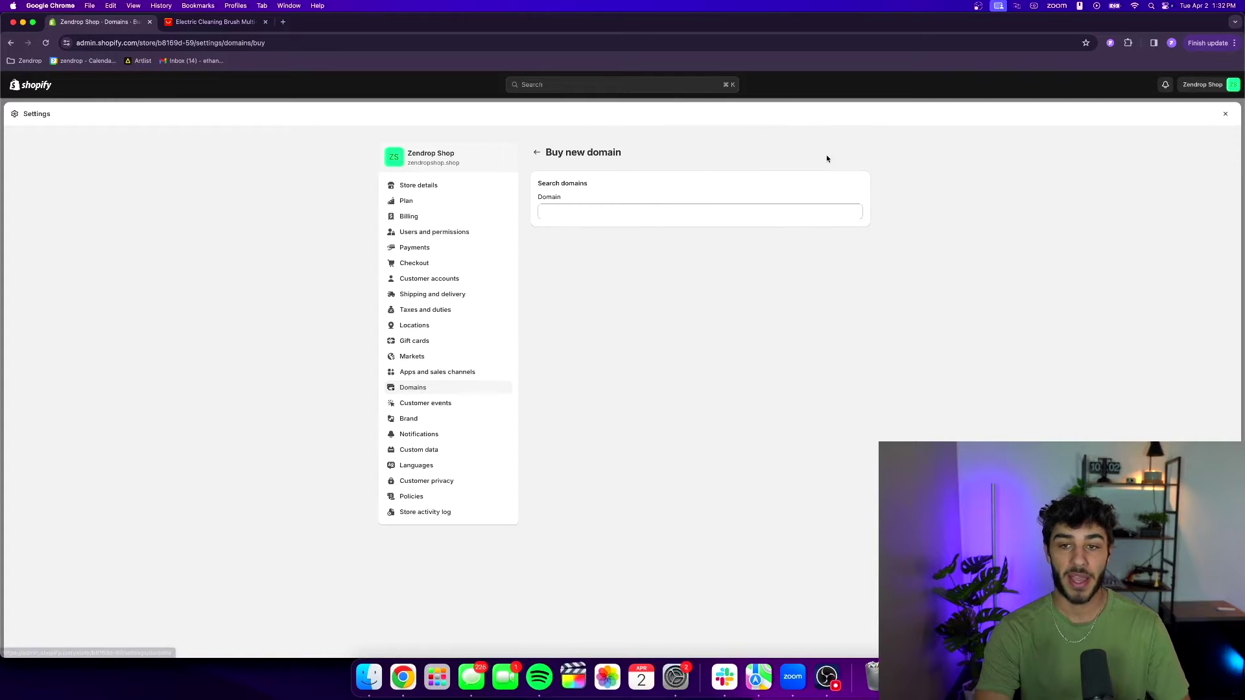
left_click(672, 217)
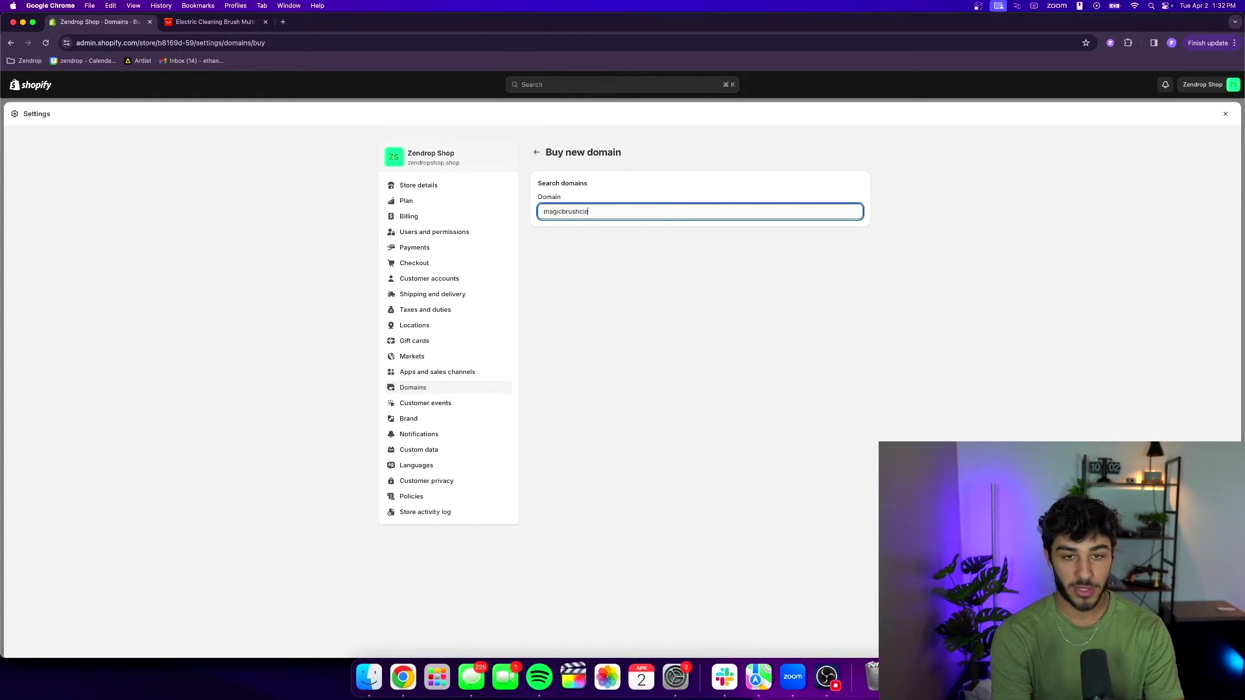
type("magicbrushclean")
key("Return")
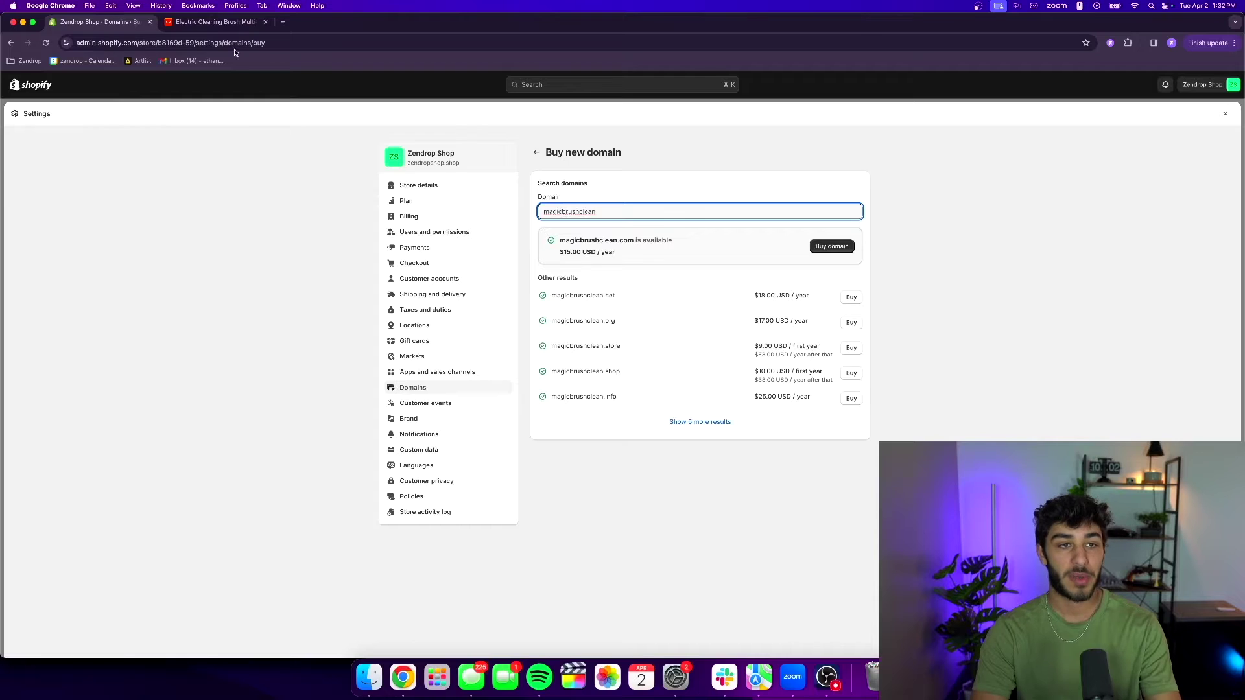
Step: Check the AliExpress brush listing, then start buying magicbrushclean.com at $15 per year
left_click(224, 23)
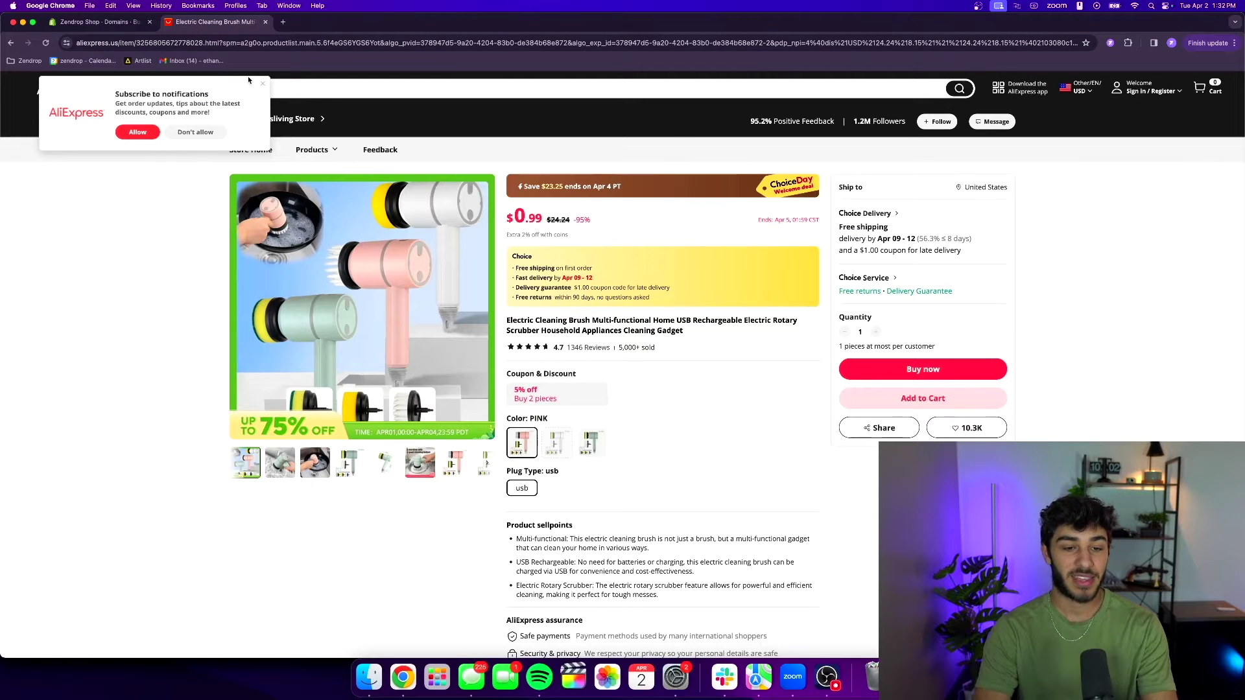
left_click(97, 21)
left_click(223, 23)
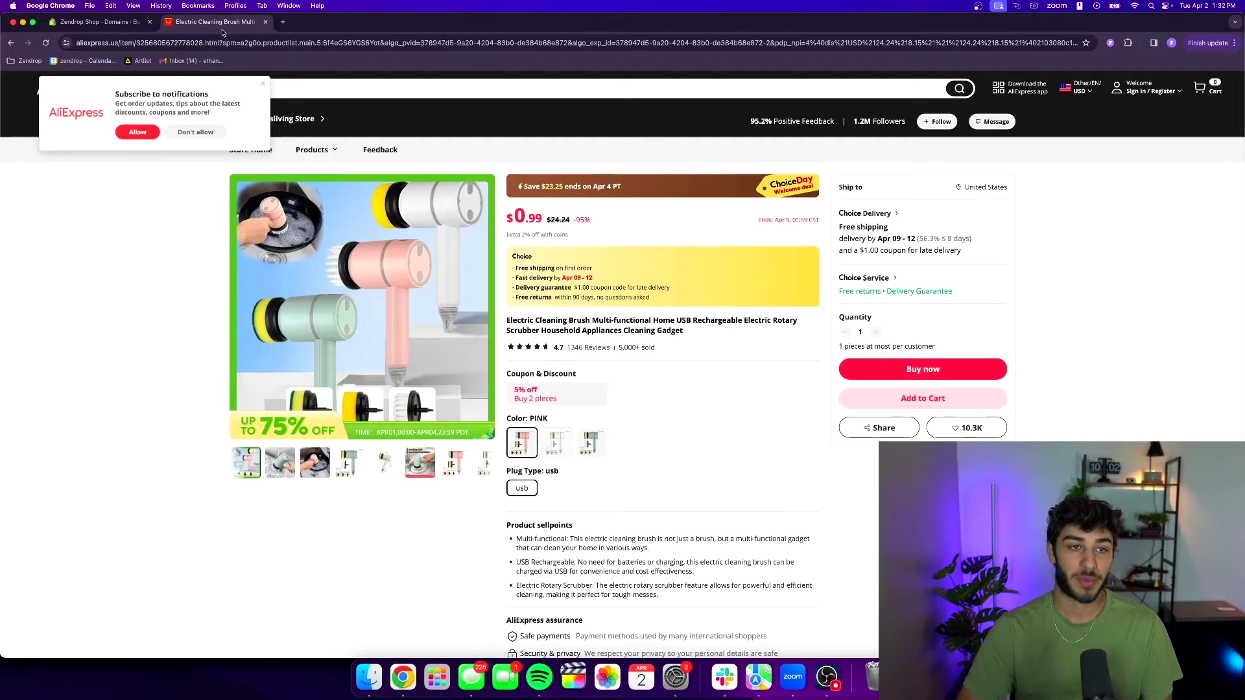
left_click(116, 25)
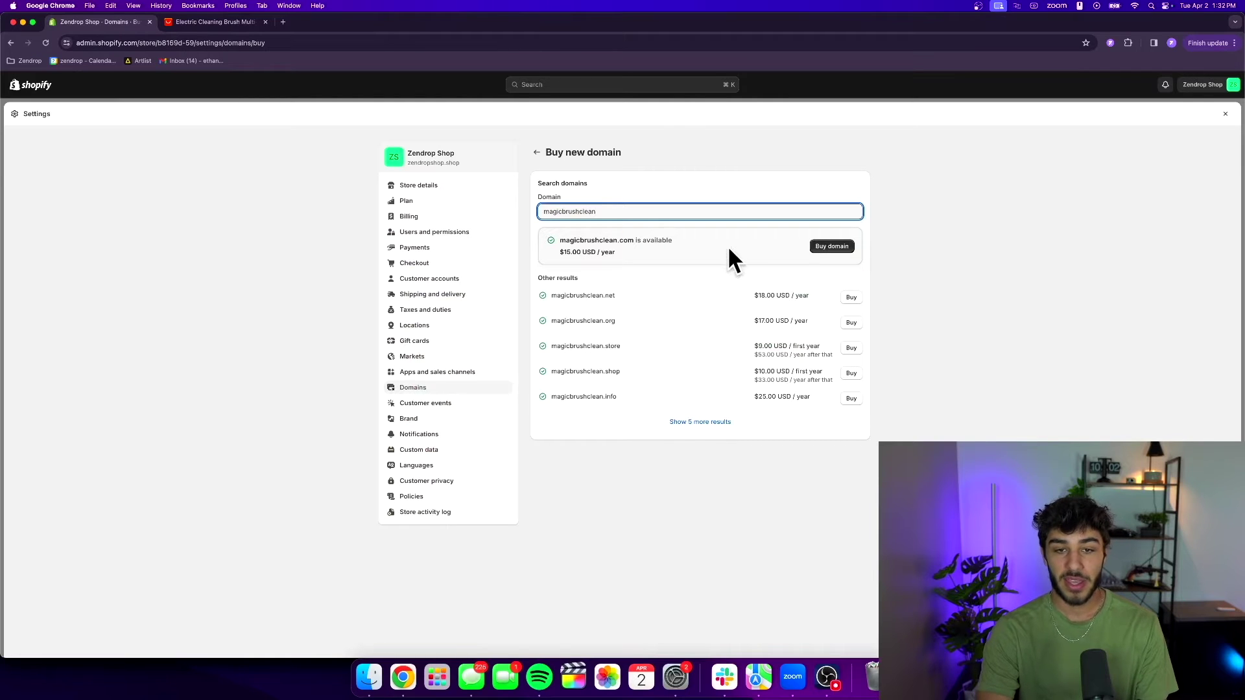
left_click(844, 251)
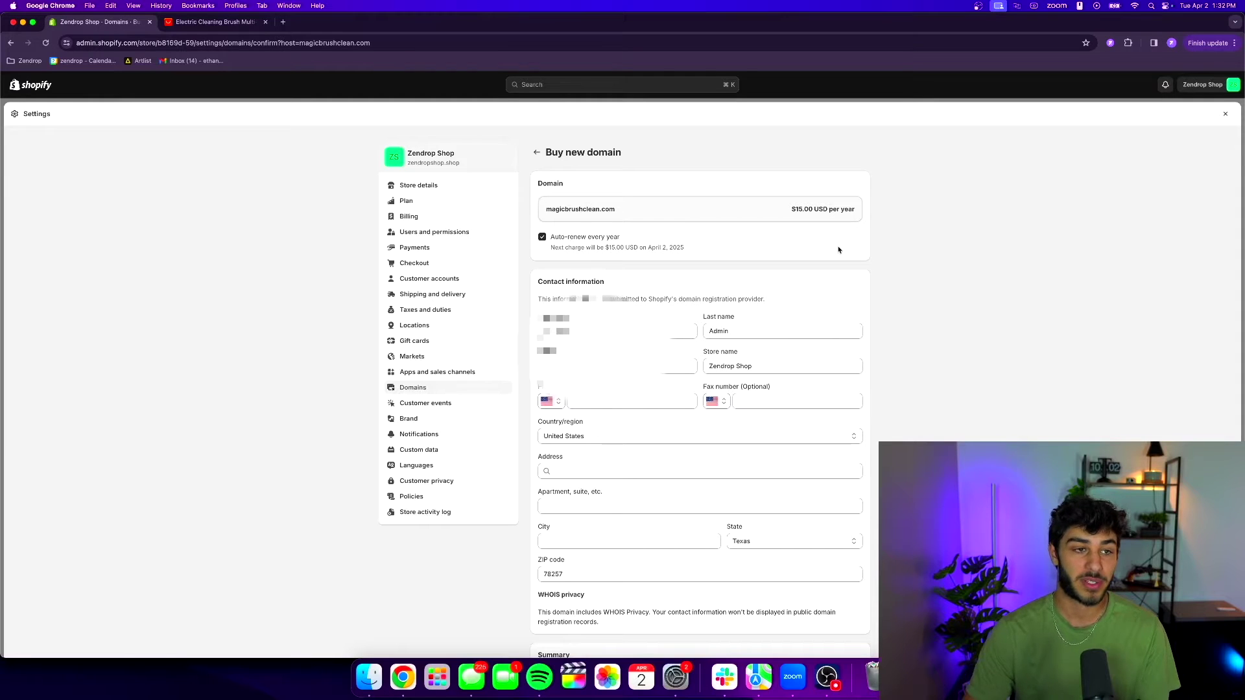
left_click(1225, 115)
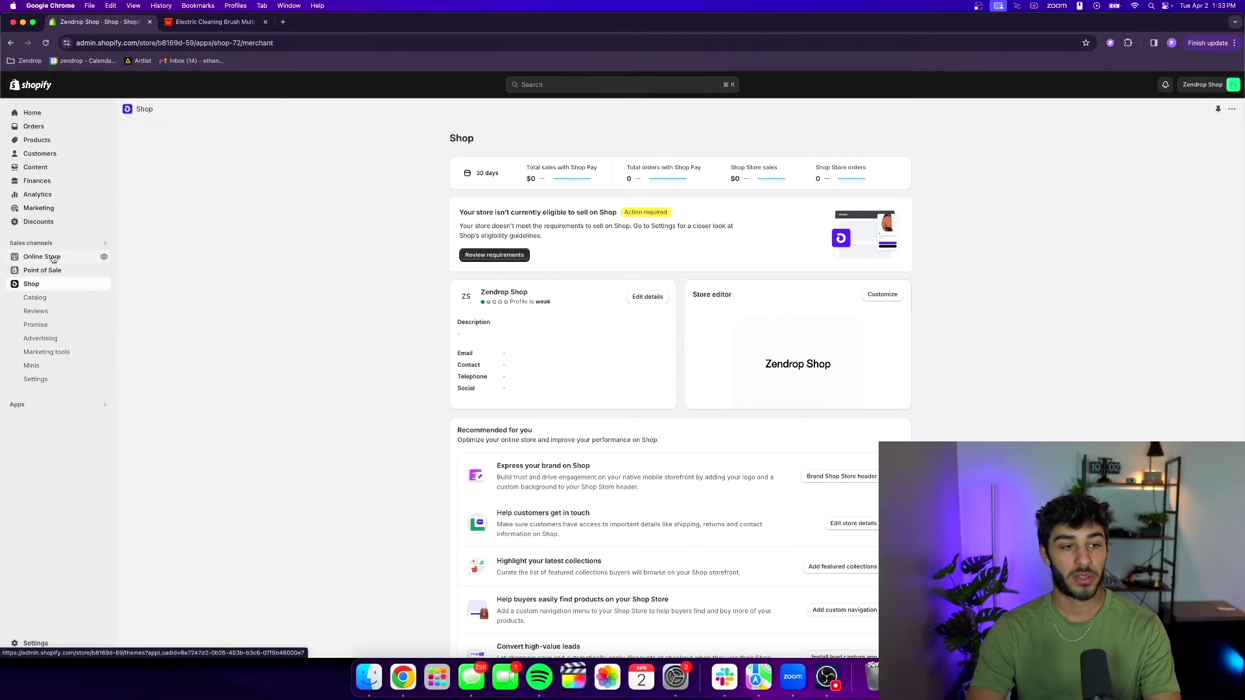
Step: Add the free Refresh theme from the theme store, skipping the security review
left_click(53, 258)
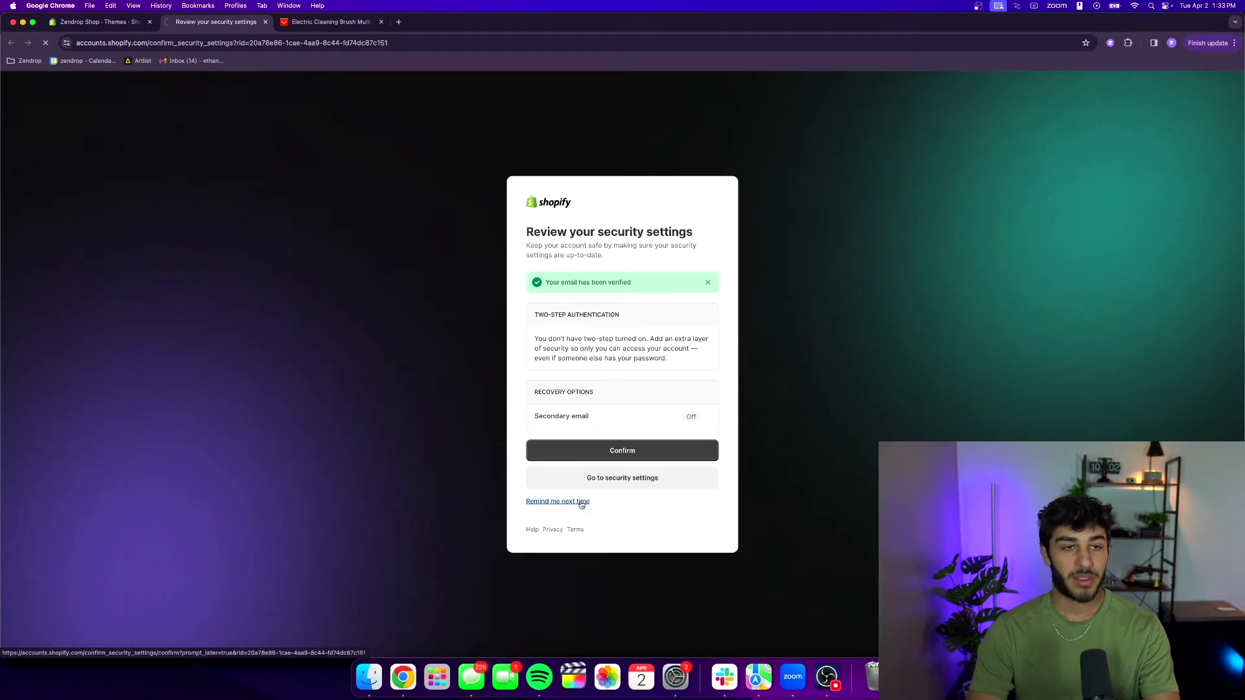
left_click(581, 503)
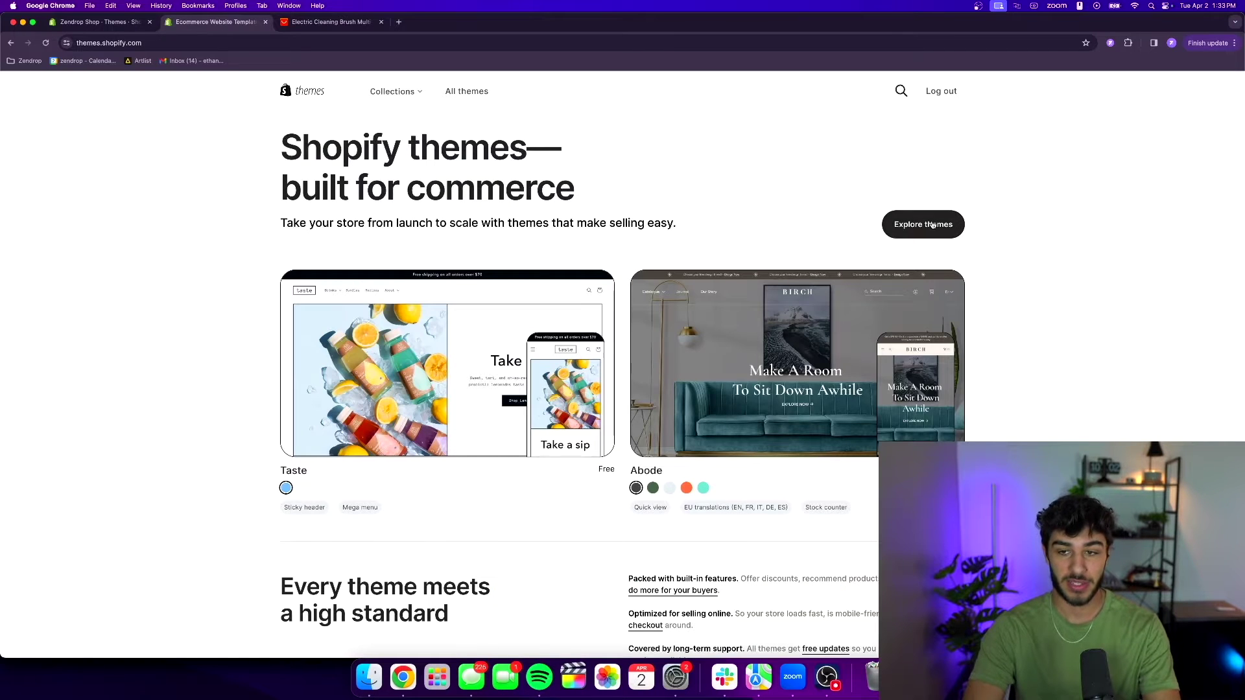
left_click(889, 227)
left_click(60, 240)
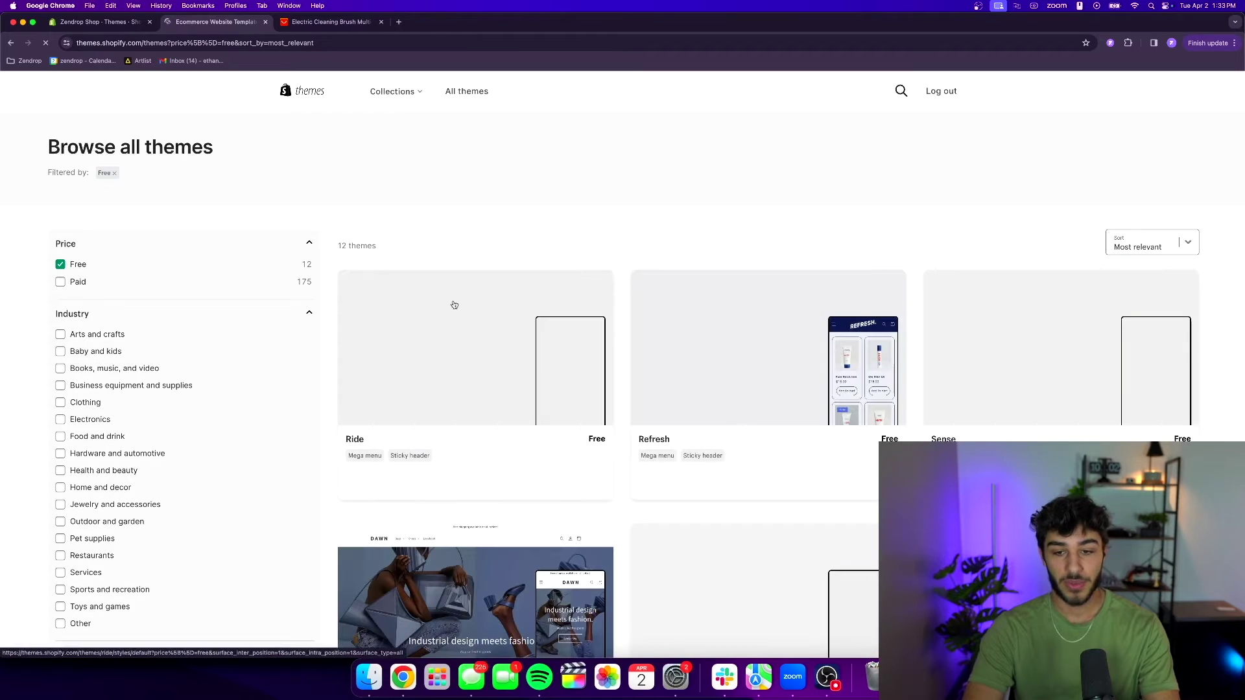
scroll(691, 316, "down", 4)
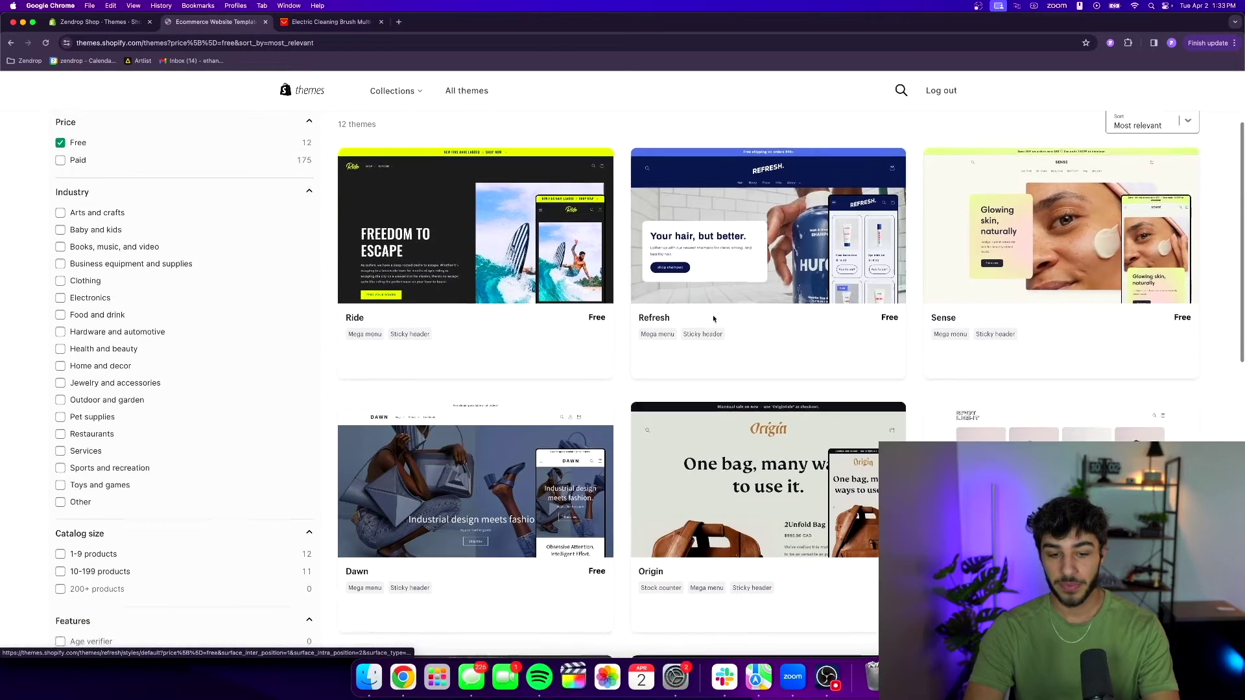
scroll(687, 315, "down", 4)
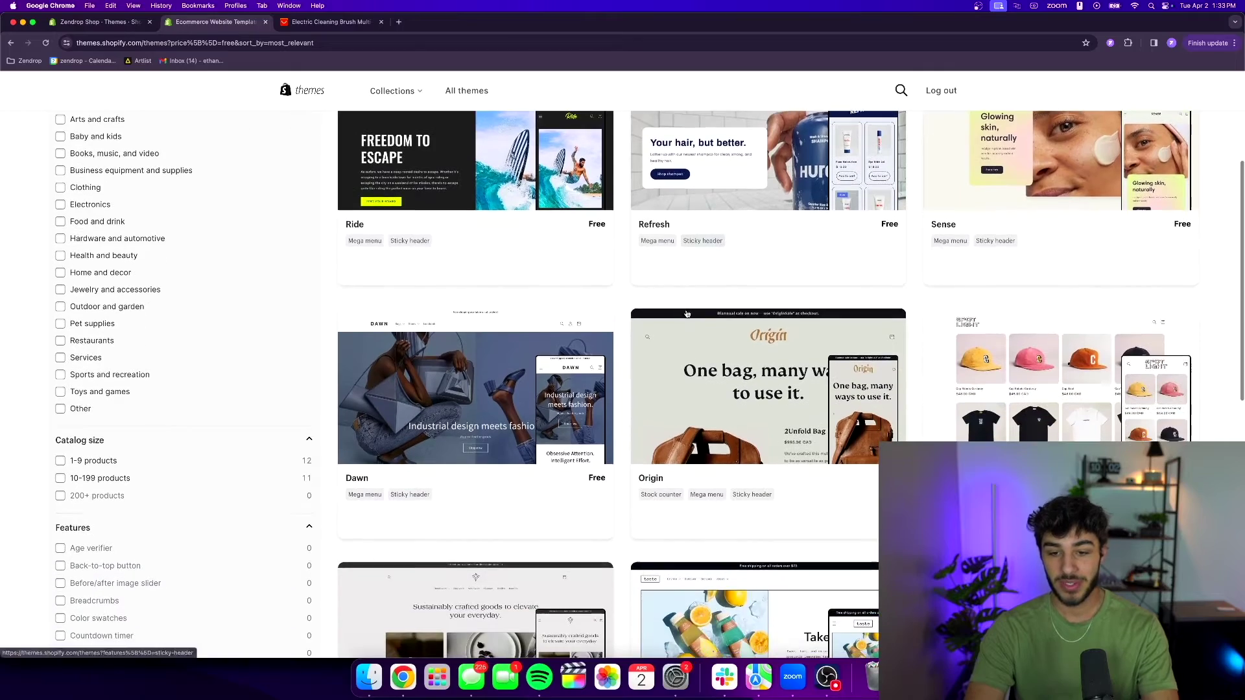
scroll(720, 317, "up", 6)
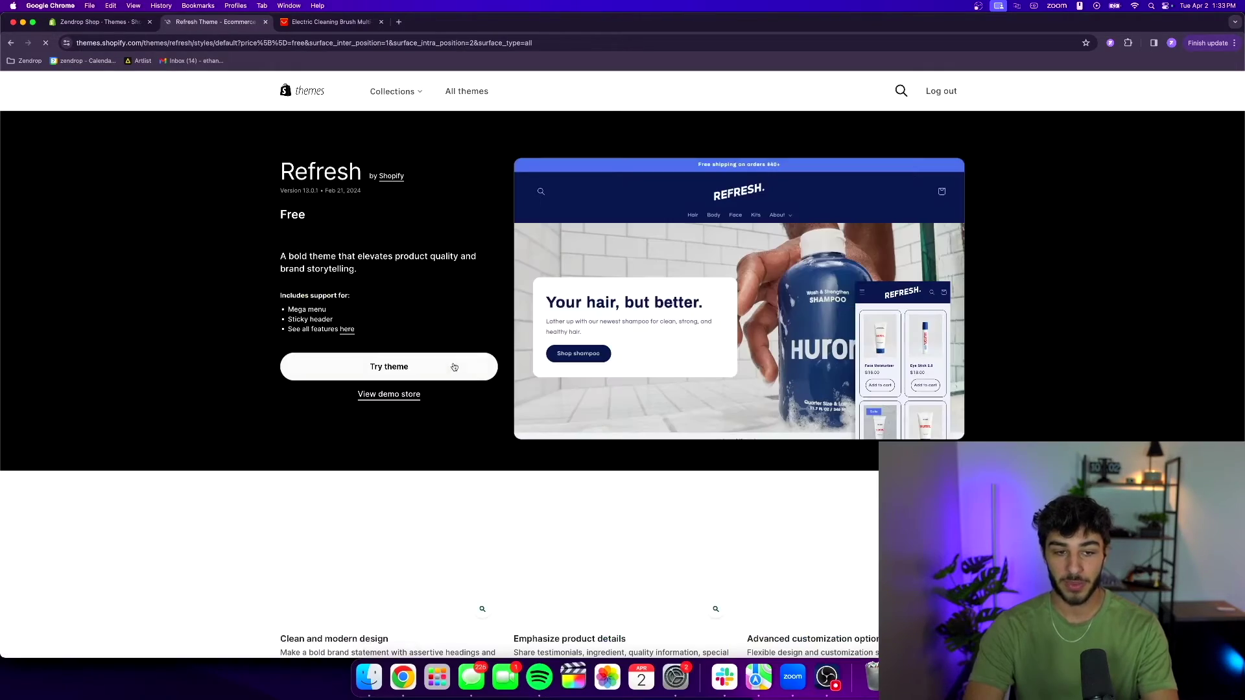
left_click(448, 371)
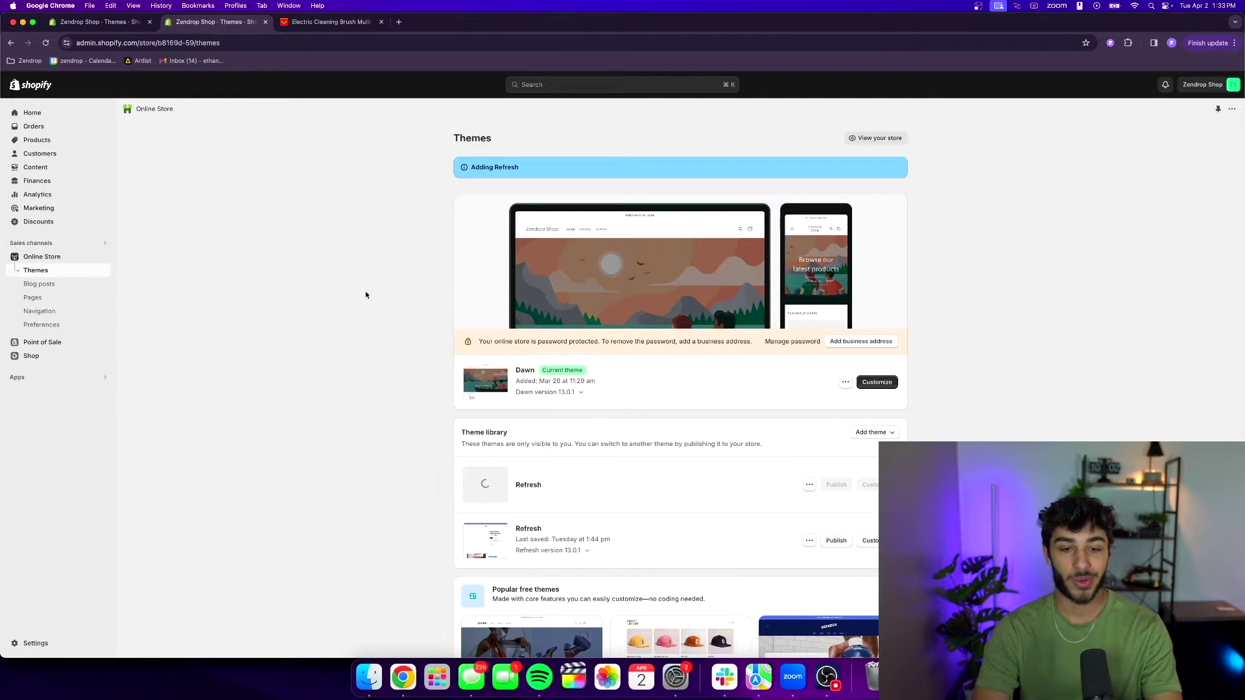
Step: Load canva.com in a new browser tab
left_click(399, 21)
type("c")
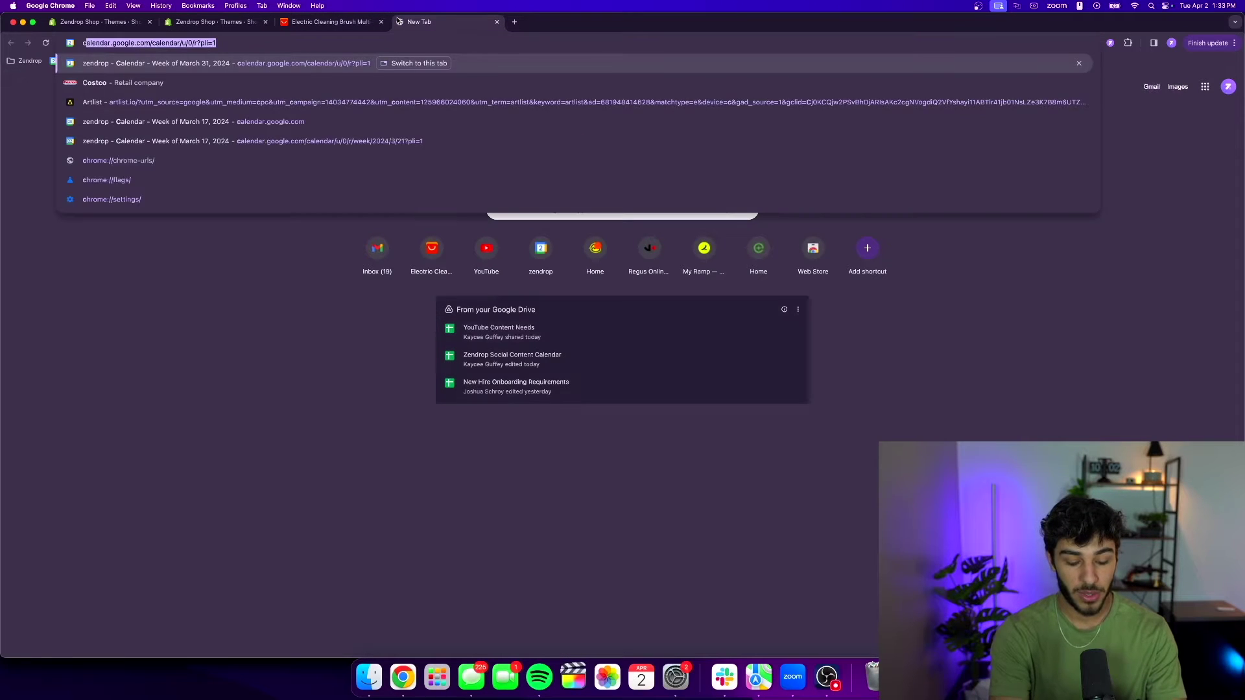
type("anva,c")
key("BackSpace")
key("BackSpace")
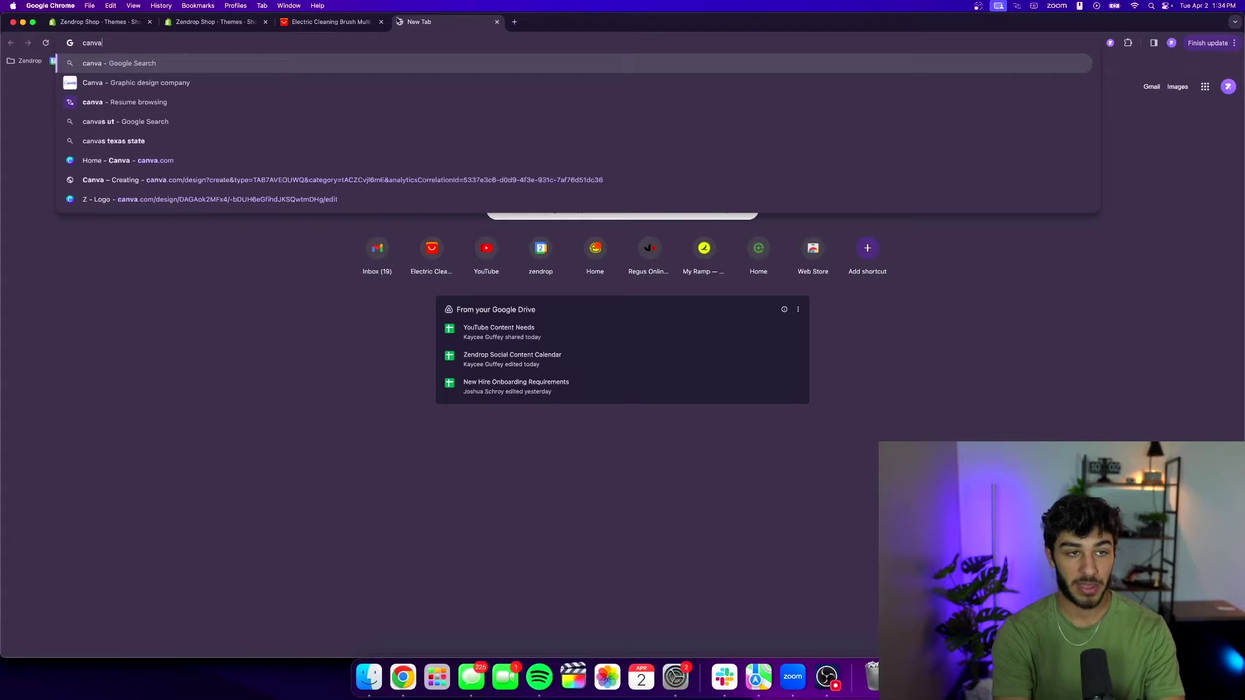
type(".com")
key("Return")
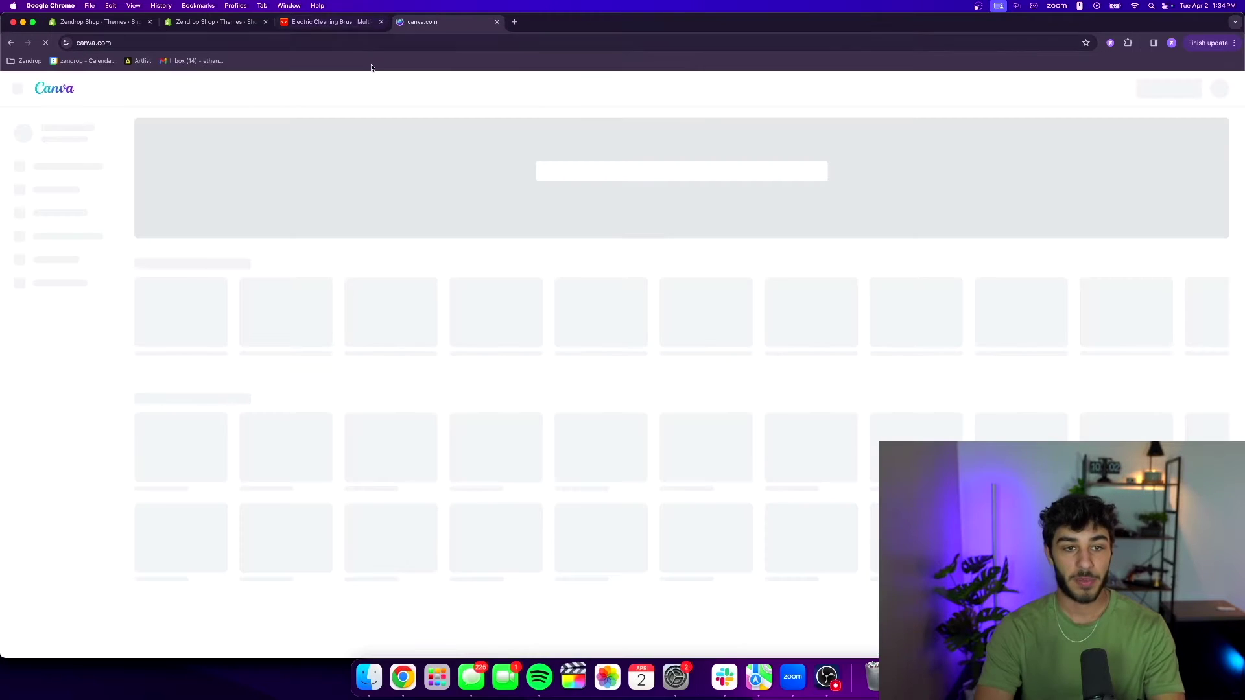
Step: Start a blank Logo design and dismiss the collaboration tip
mouse_move(308, 89)
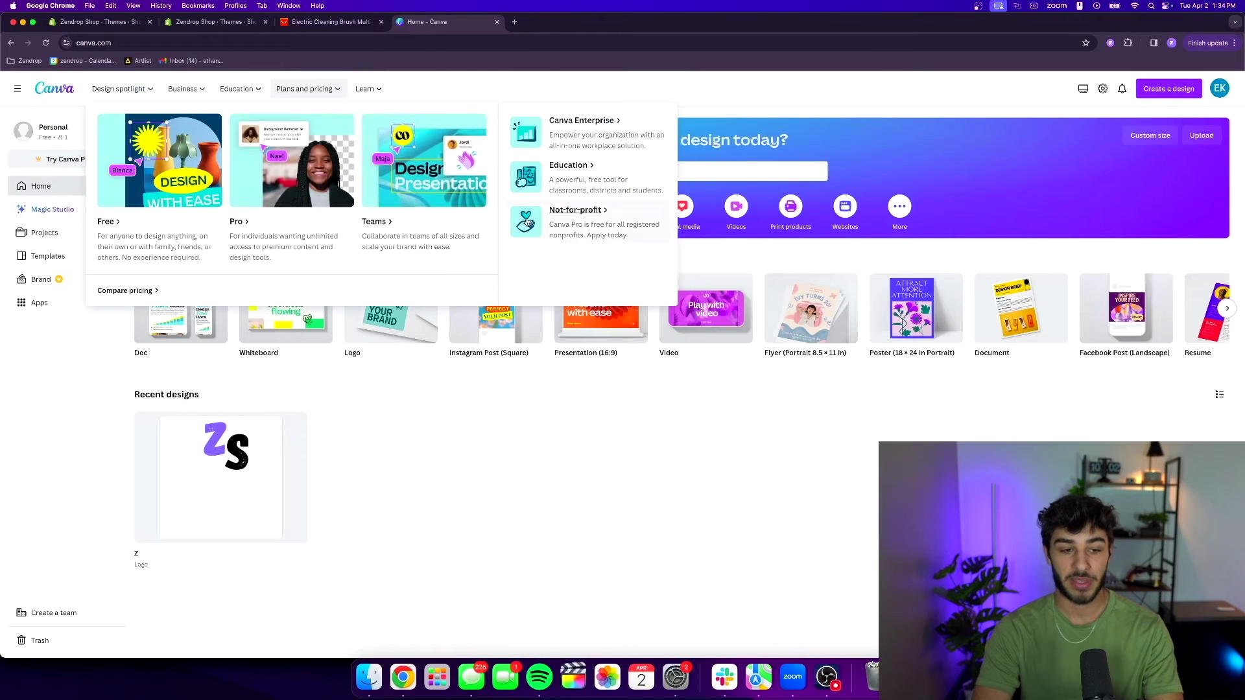
left_click(380, 319)
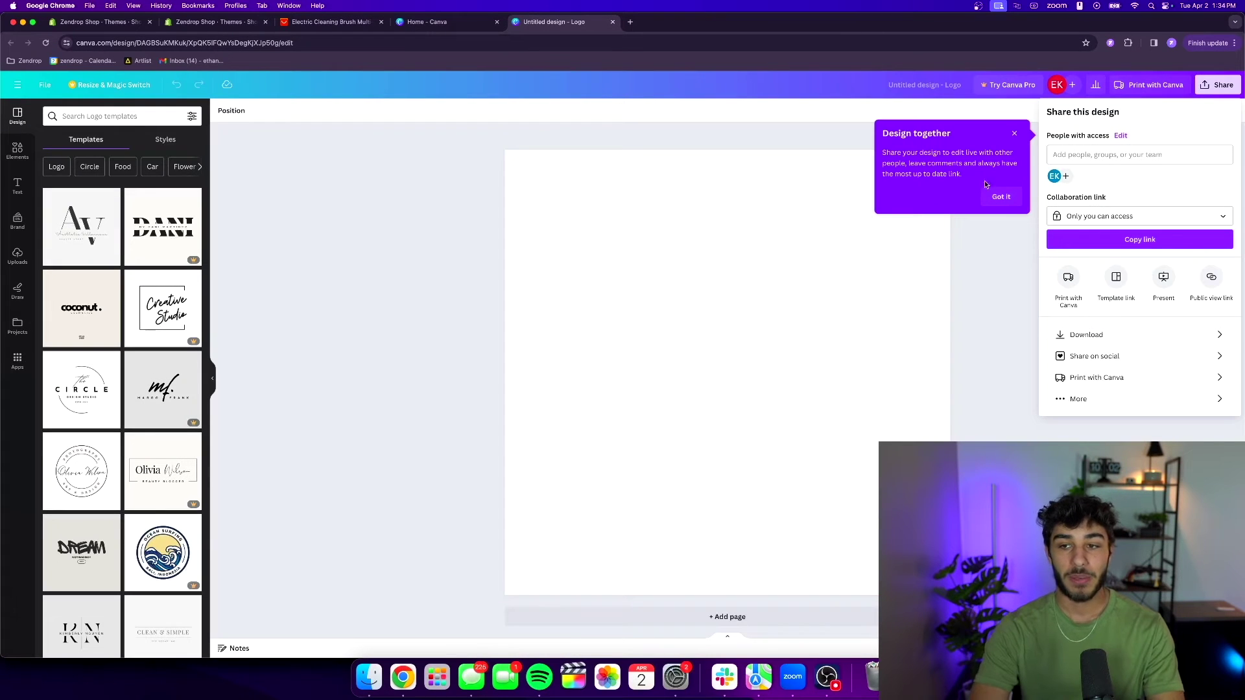
left_click(1002, 199)
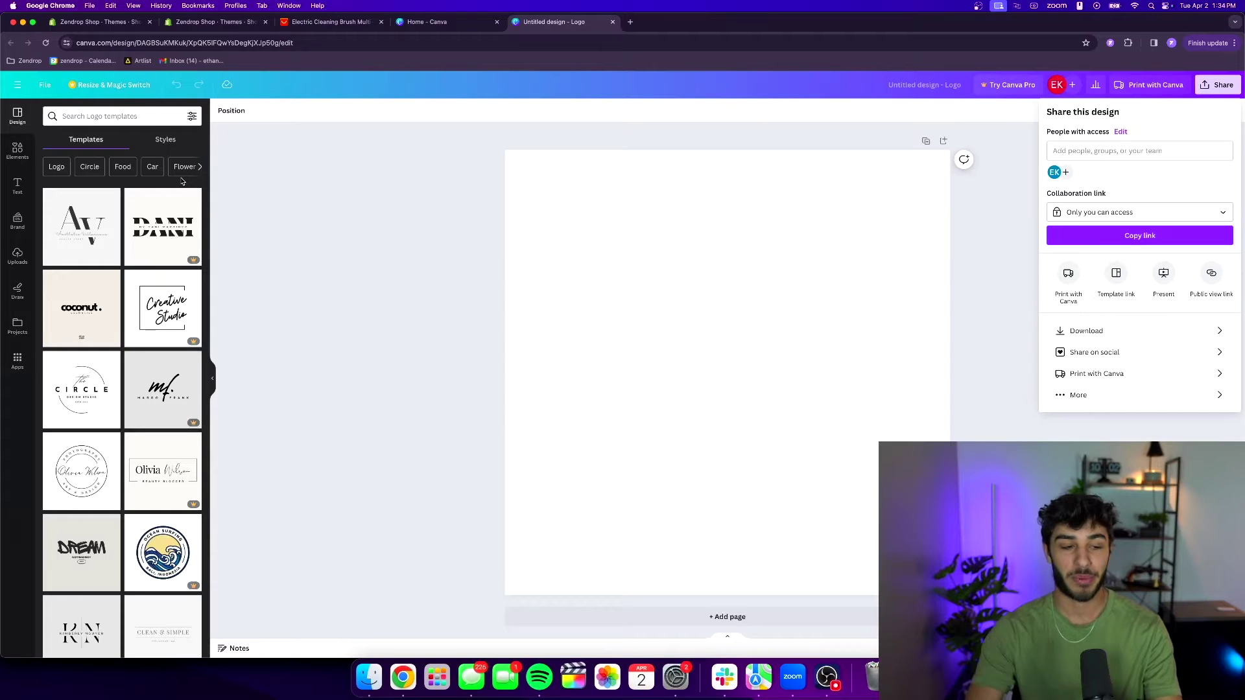
left_click(18, 184)
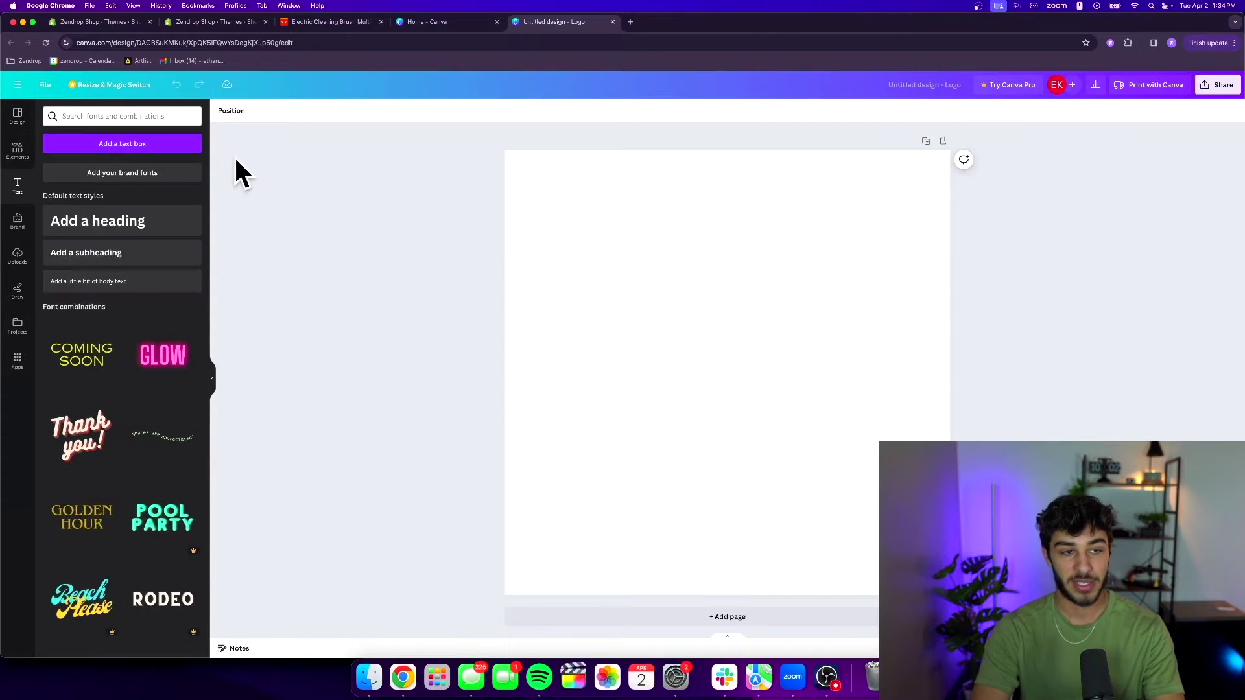
Step: Add a 'MagicBrush' heading and try the Anton and Horizon fonts on it
left_click(162, 220)
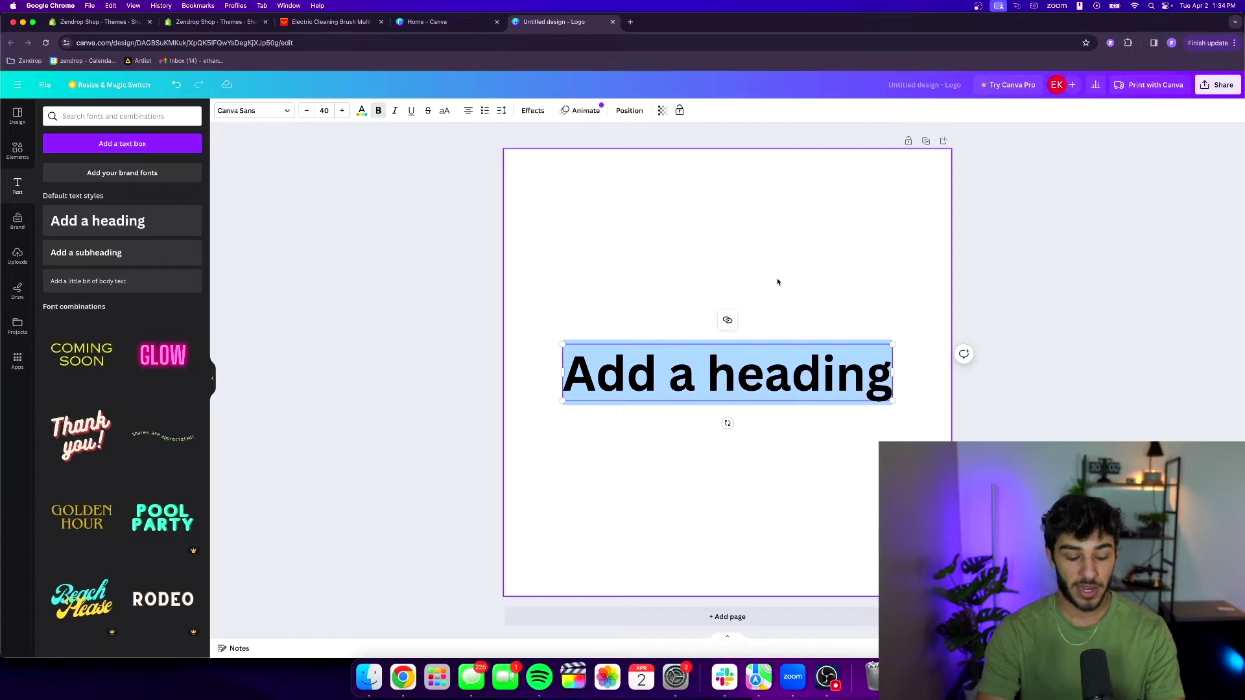
type("MagicBrush")
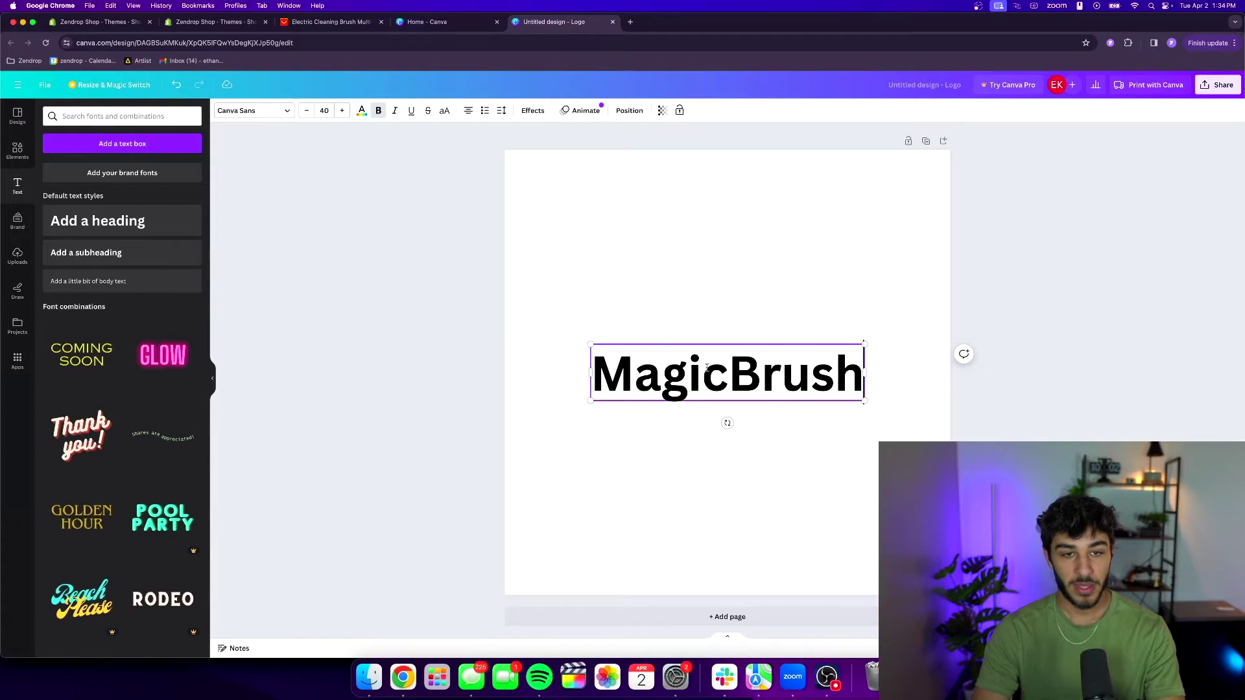
double_click(732, 387)
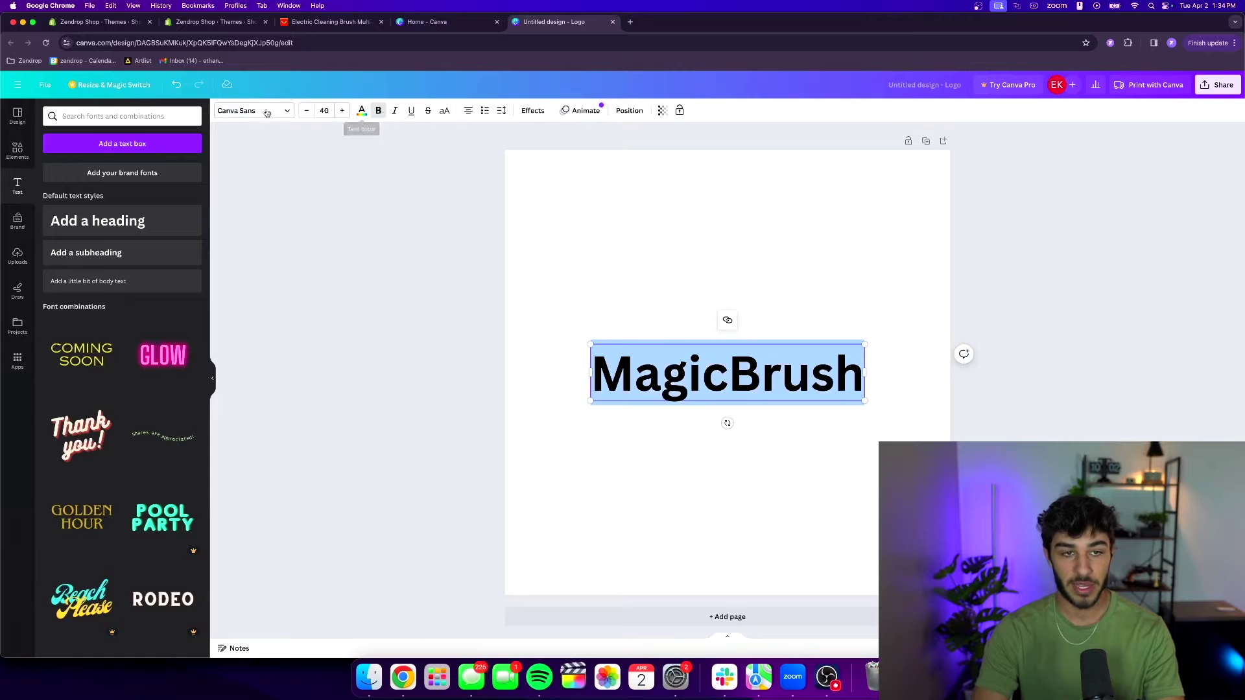
left_click(259, 111)
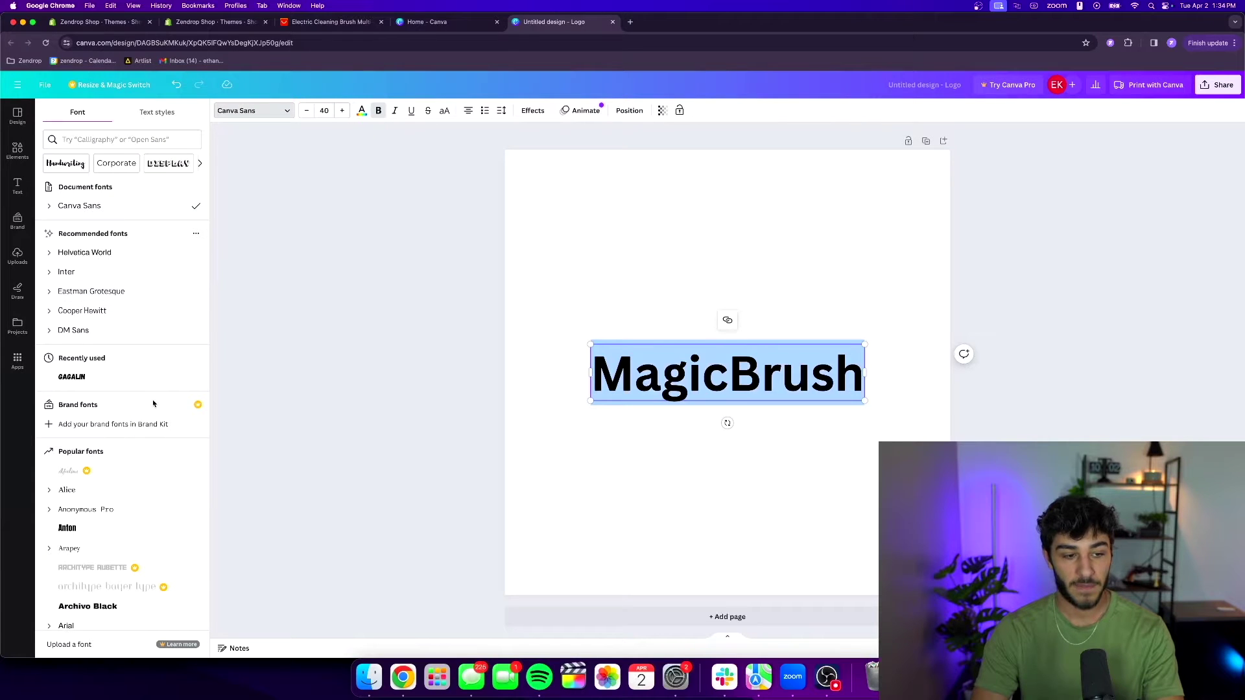
scroll(153, 402, "down", 5)
left_click(102, 246)
scroll(119, 259, "down", 15)
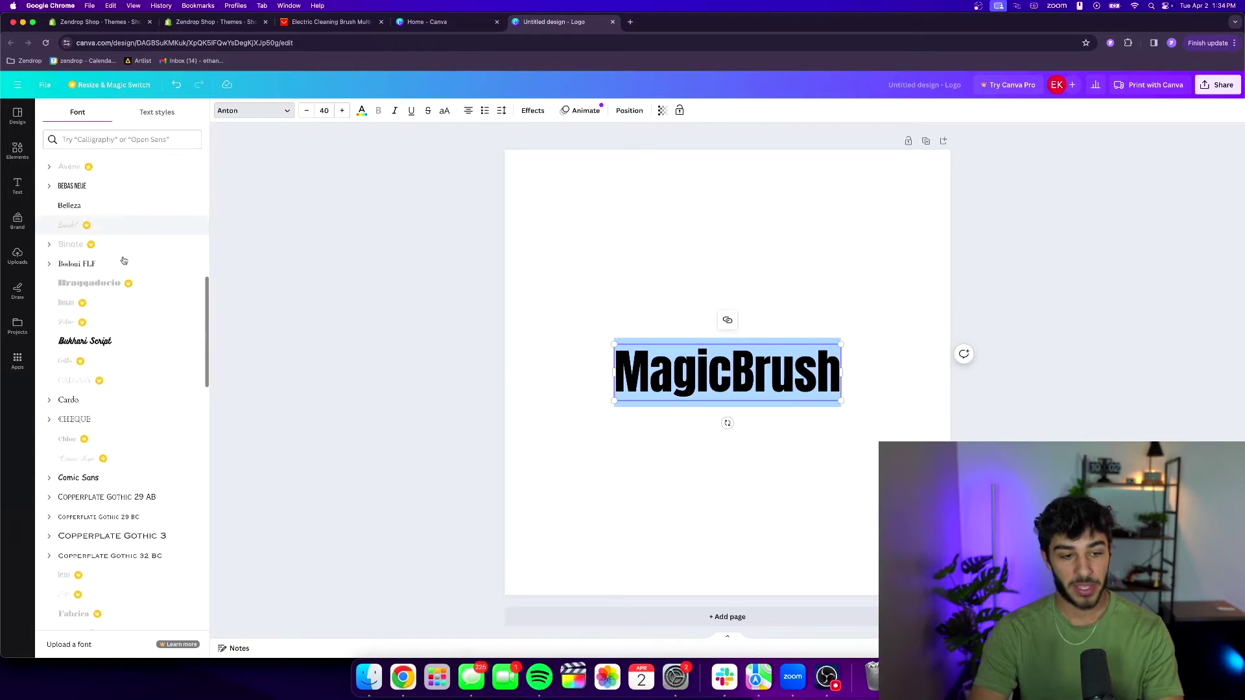
scroll(125, 400, "down", 3)
left_click(128, 407)
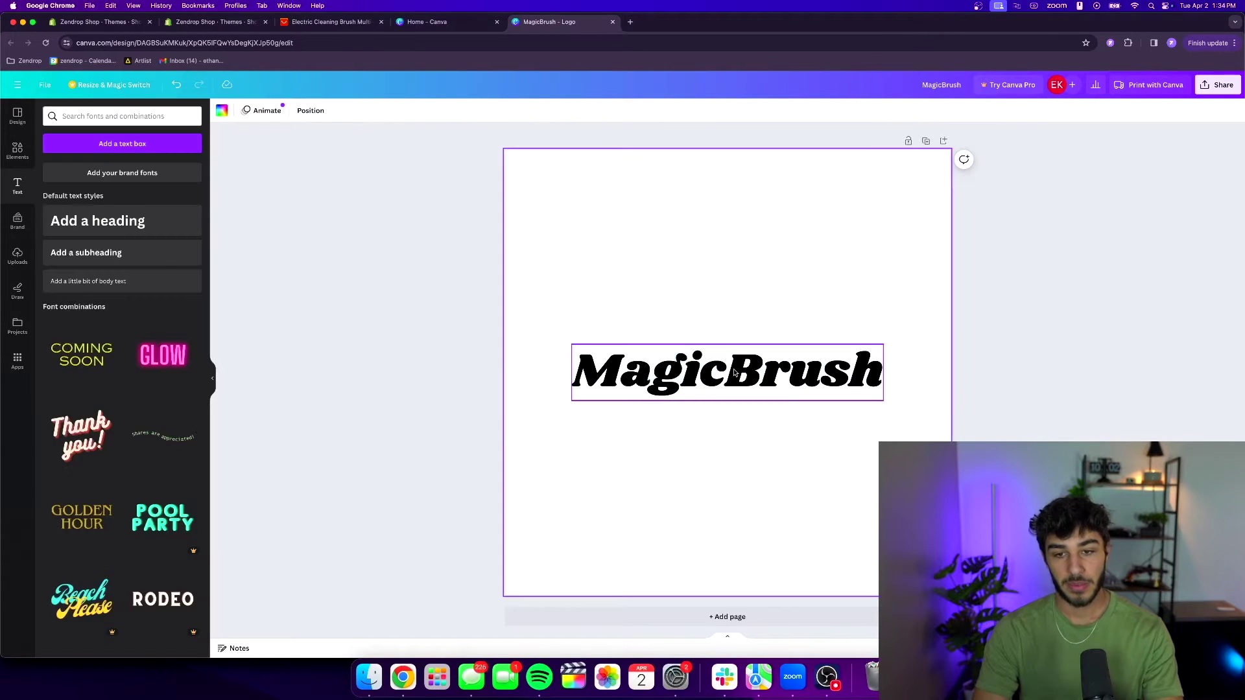
left_click(734, 372)
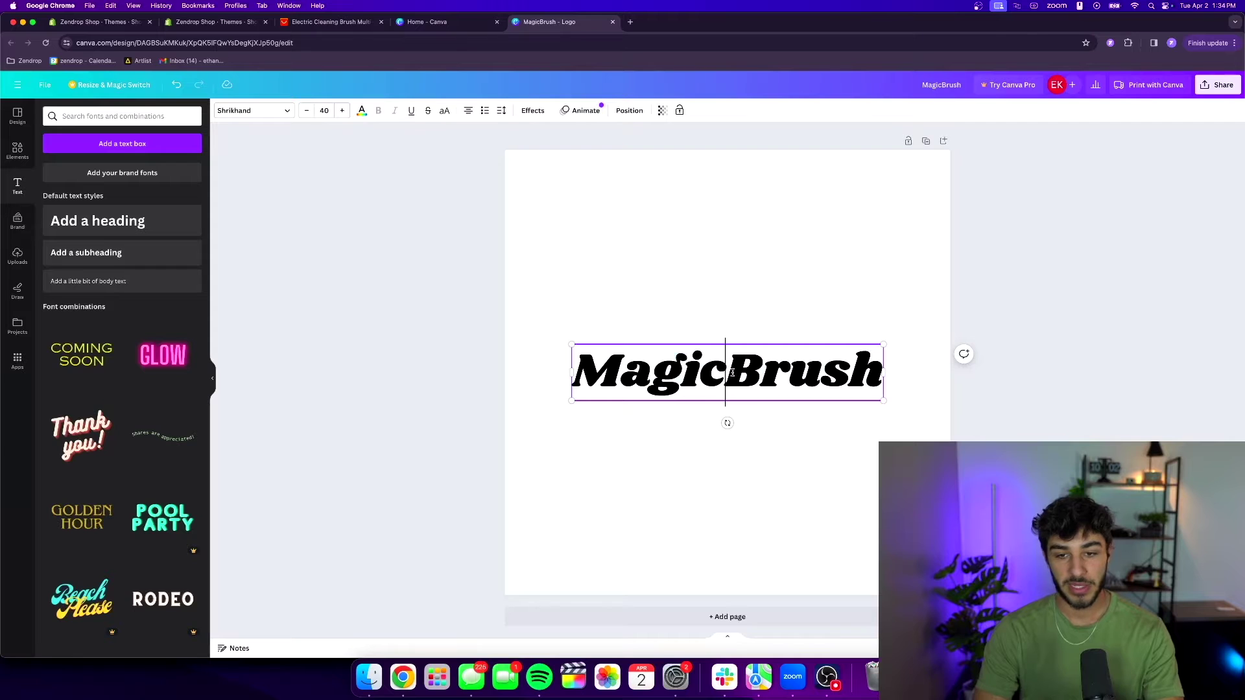
Step: Colour only the word 'Brush' pink #FF9FDE, leaving 'Magic' black
left_click(341, 25)
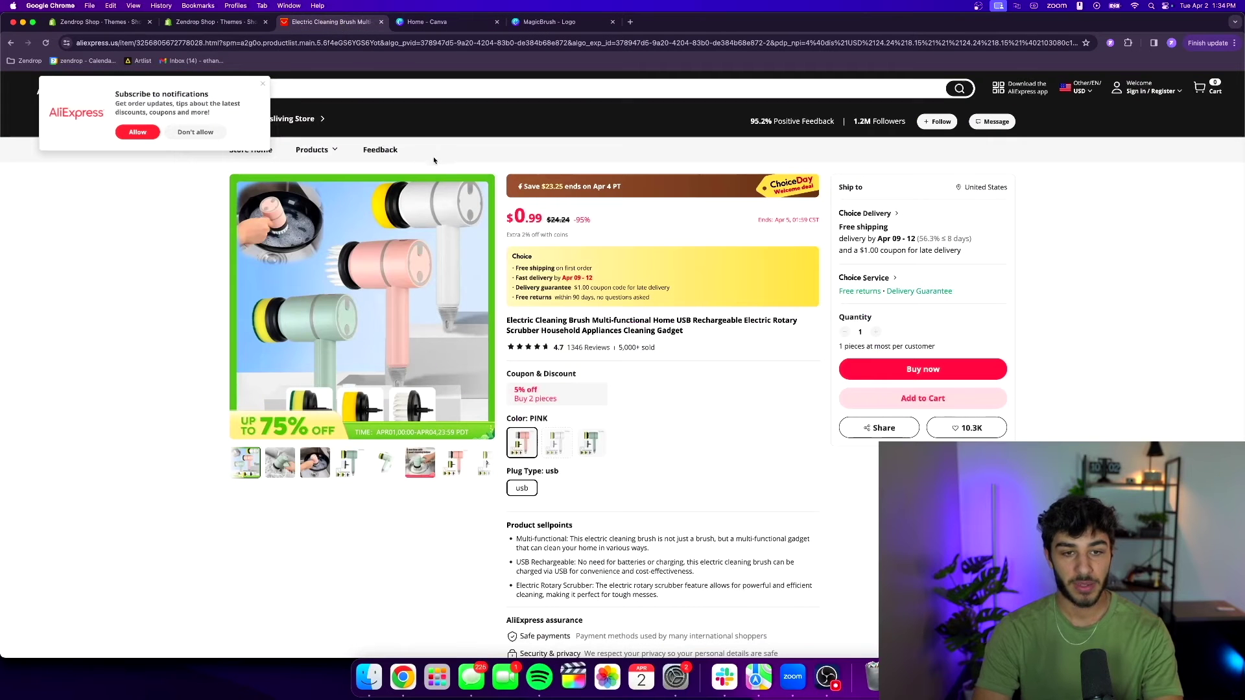
left_click(483, 26)
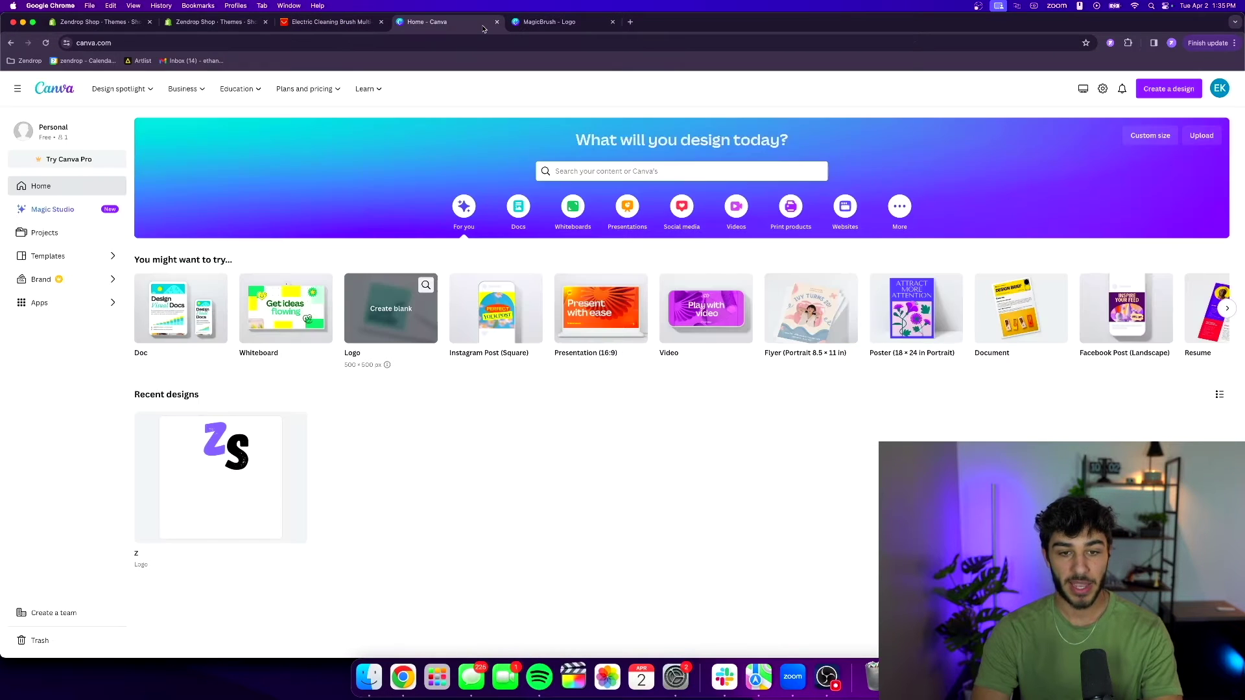
left_click(522, 26)
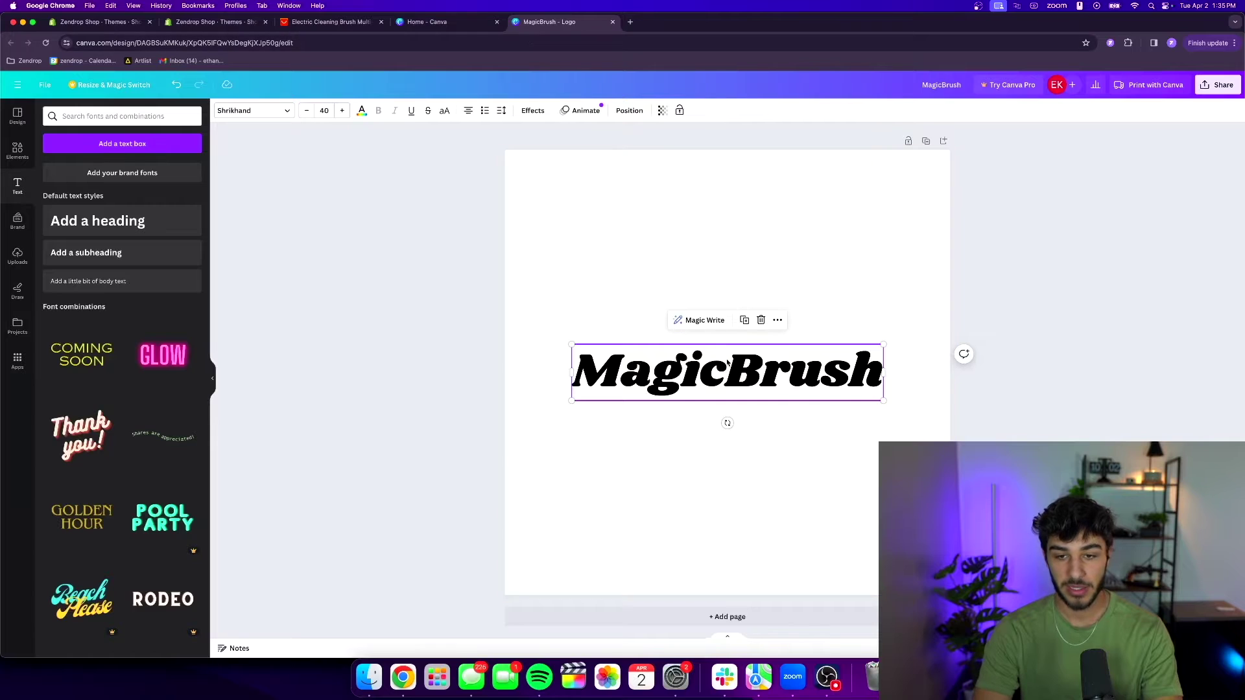
double_click(722, 361)
mouse_move(887, 374)
left_mouse_down()
mouse_move(732, 375)
mouse_move(874, 373)
left_mouse_up()
left_click(362, 110)
left_click(53, 170)
left_click(170, 254)
left_click_drag(151, 208, 102, 195)
left_click(91, 270)
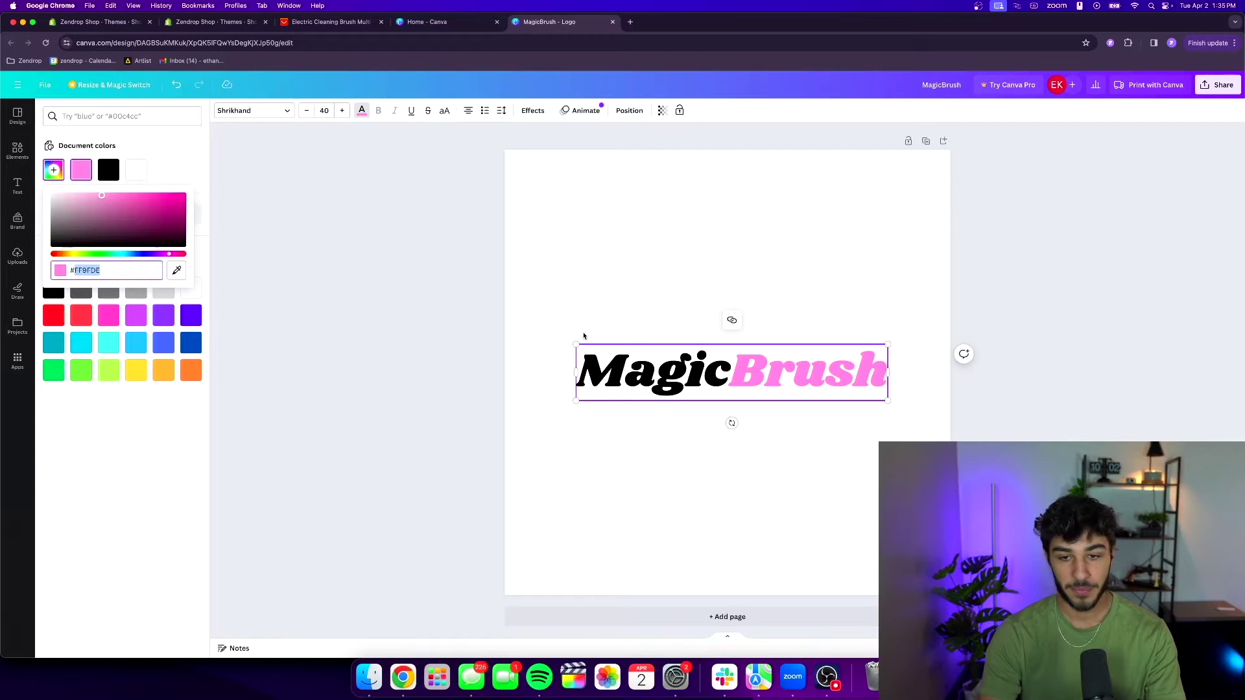
Step: Search elements for 'paintbrush' and place a black paintbrush graphic beside the text
left_click(461, 314)
left_click(16, 147)
left_click(84, 118)
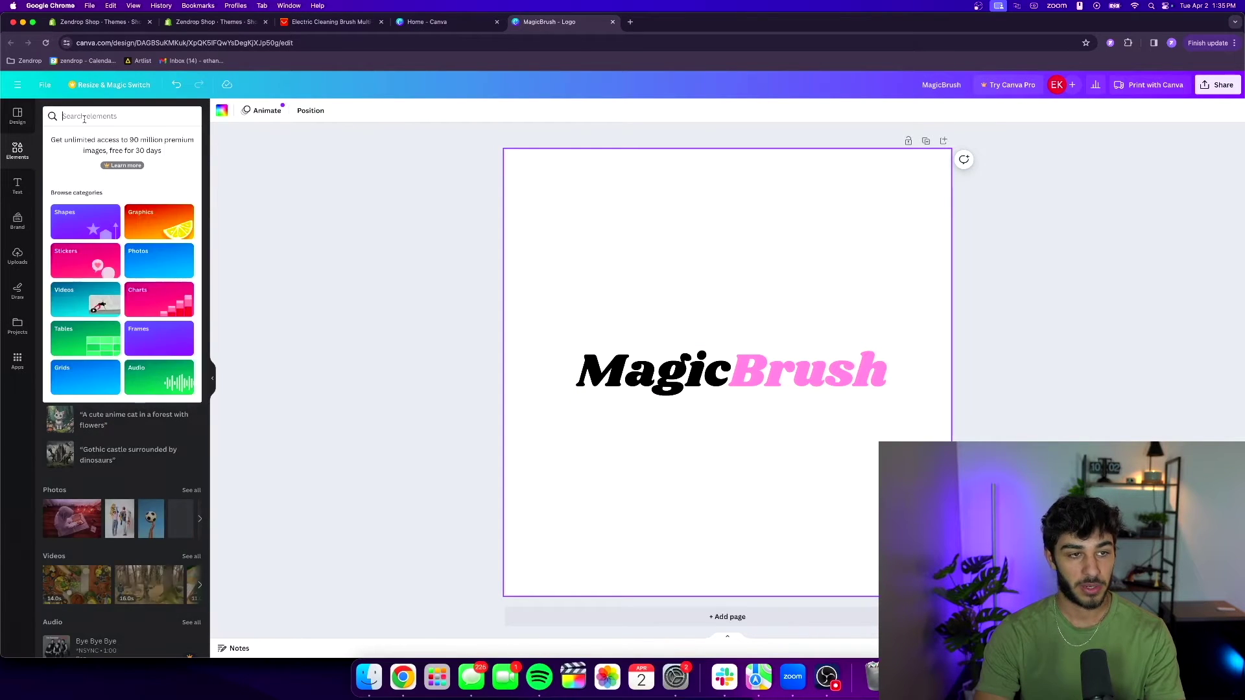
type("paintbrush")
key("Return")
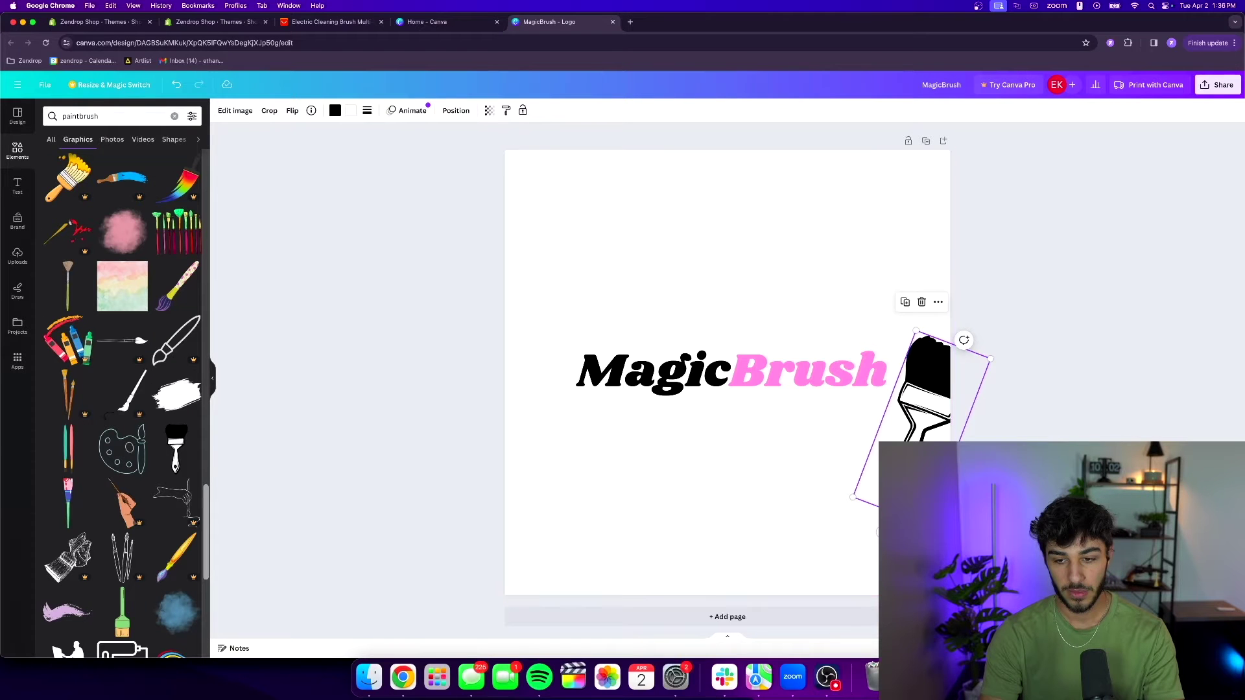
left_click_drag(921, 363, 915, 360)
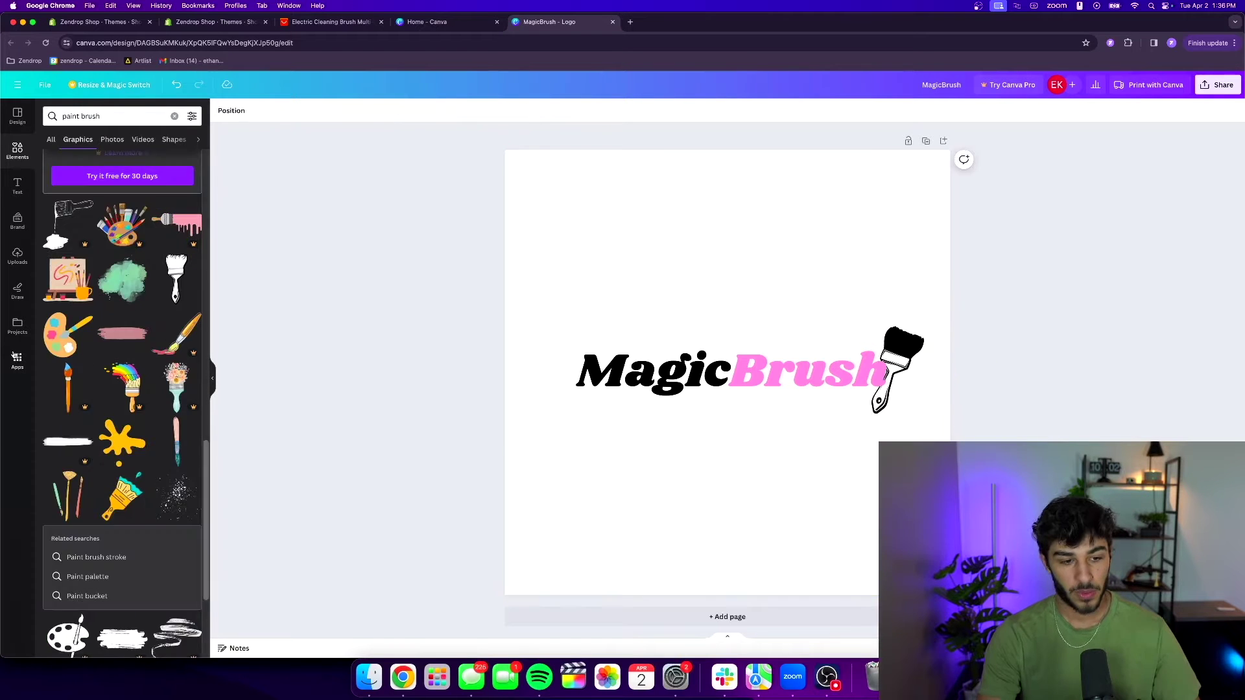
scroll(82, 354, "down", 3)
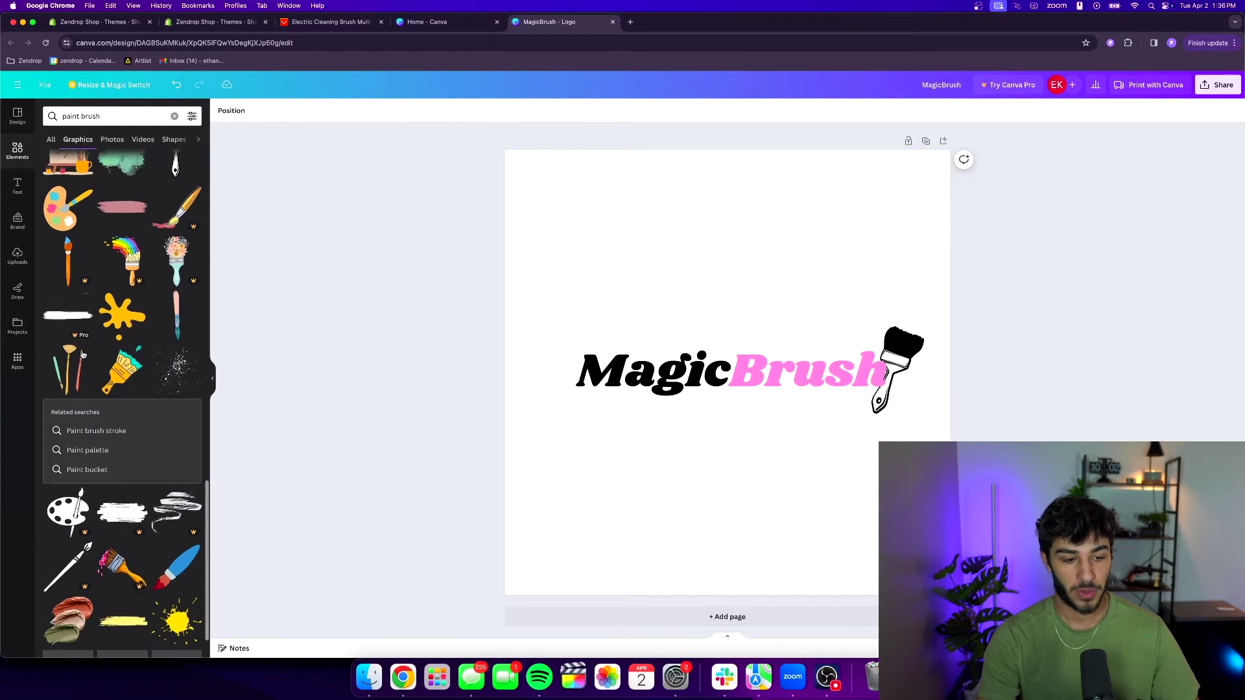
scroll(82, 354, "down", 2)
left_click(862, 439)
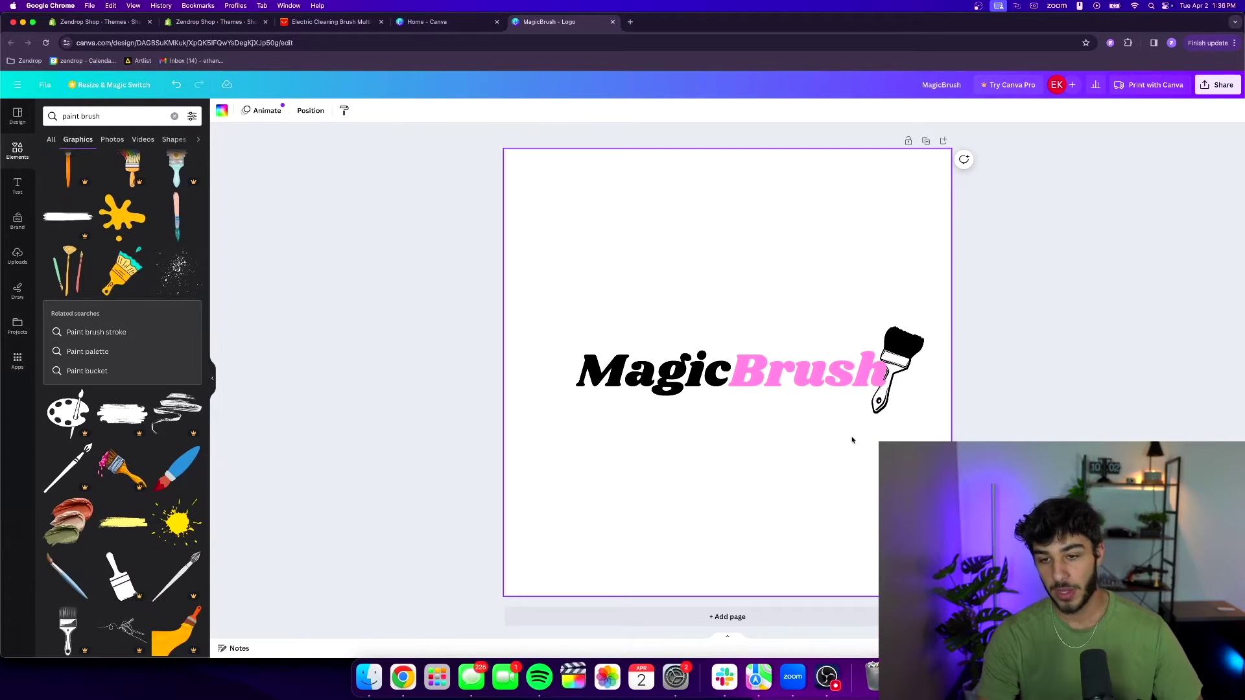
Step: Screenshot the MagicBrush logo, then open the Refresh theme for customizing in Shopify
key("super+shift+4")
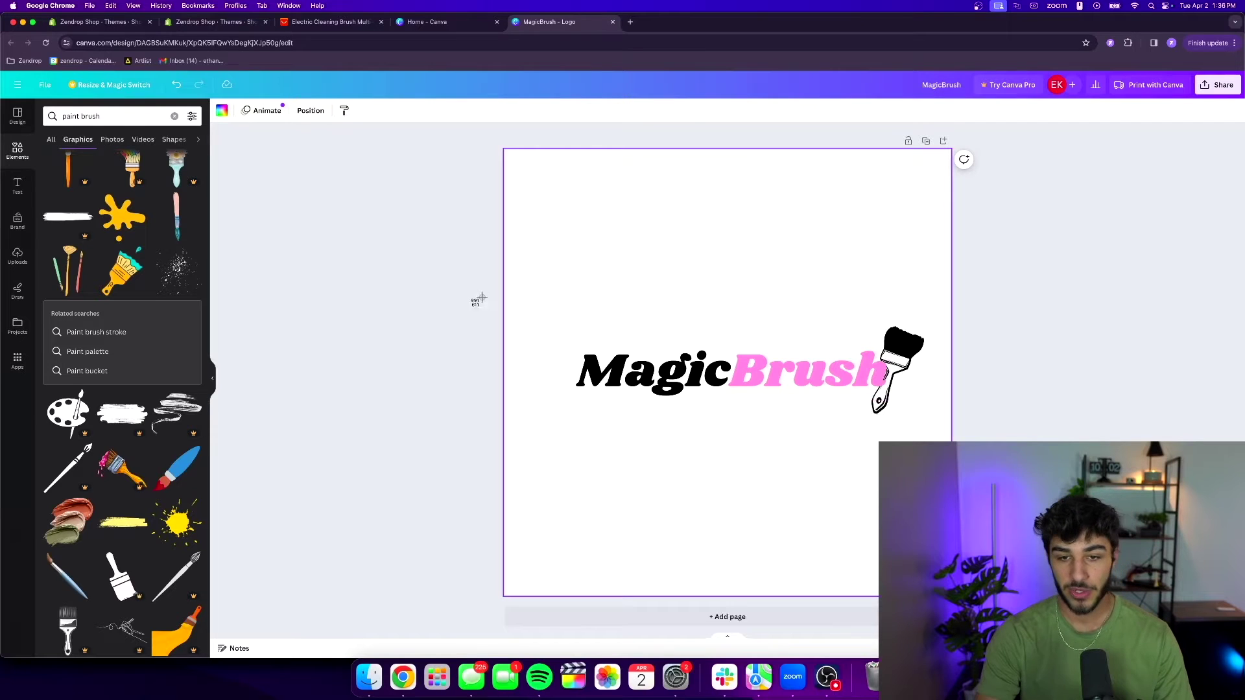
left_click_drag(555, 304, 945, 431)
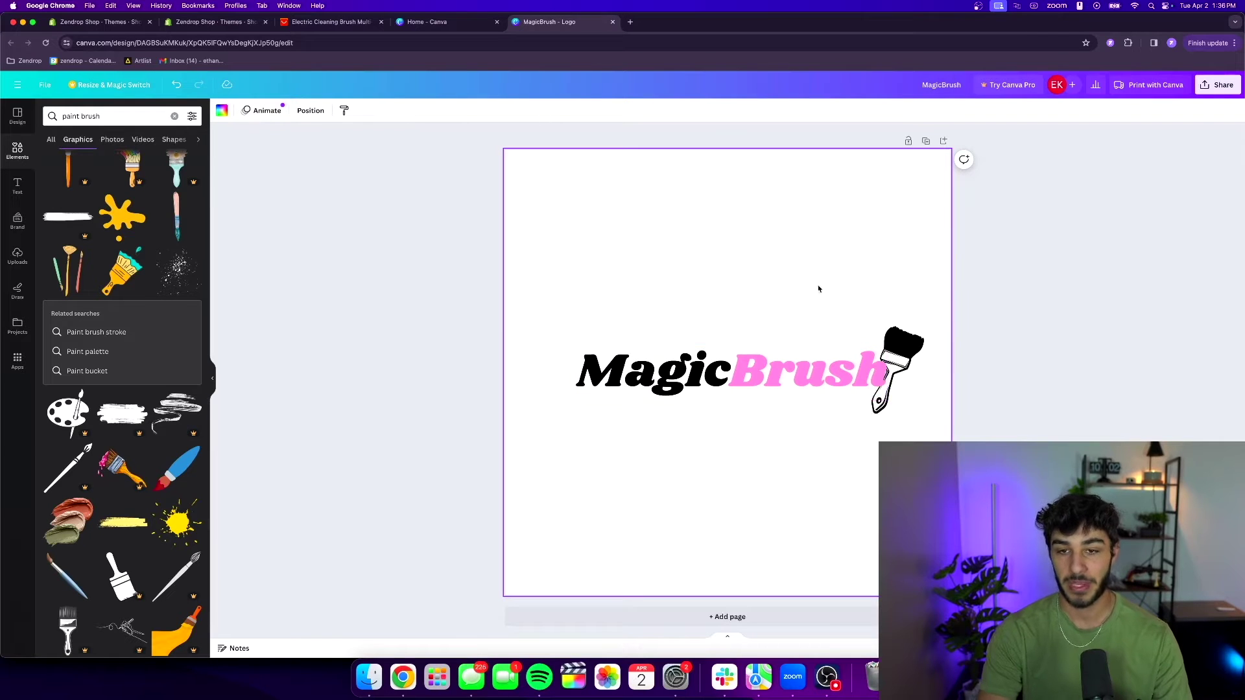
left_click(214, 21)
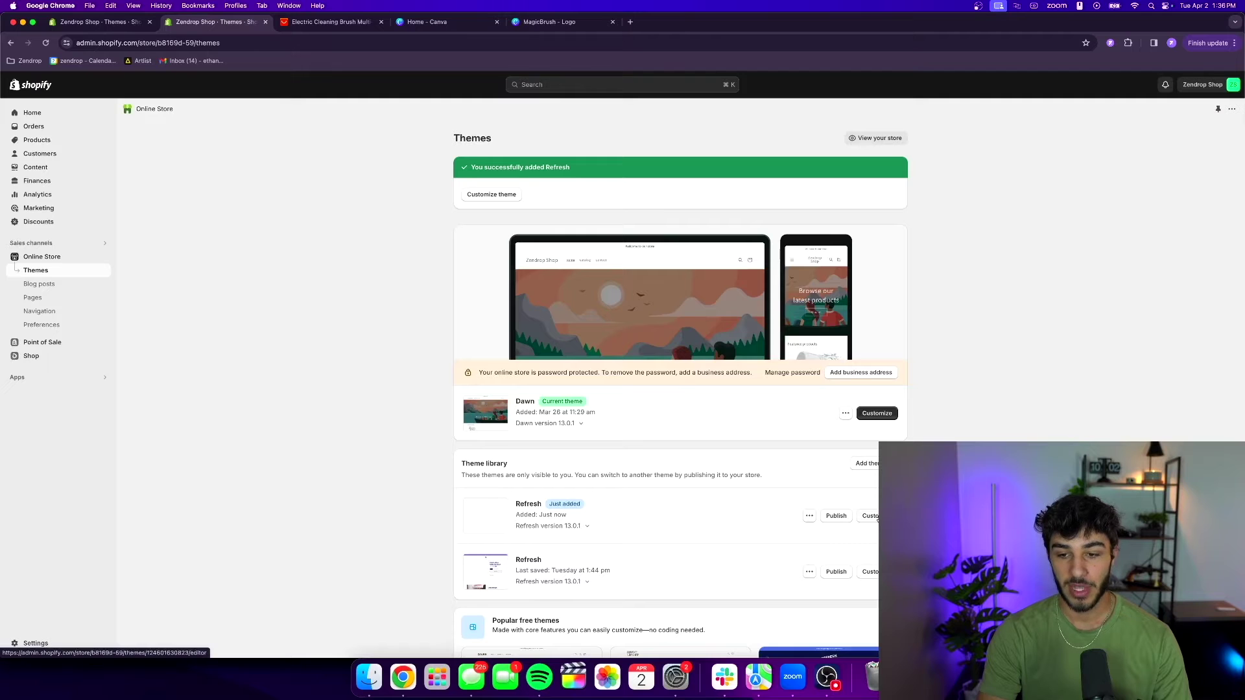
left_click(872, 517)
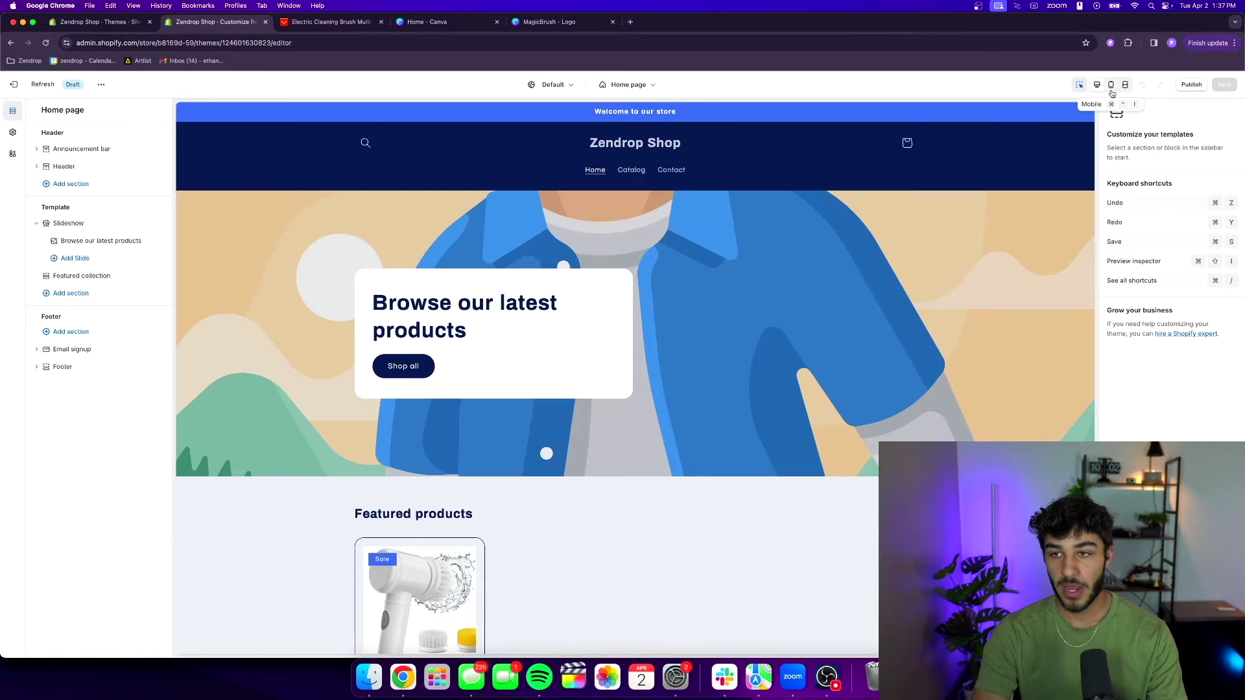
Step: Toggle the theme preview between mobile and desktop widths, ending on mobile
left_click(1110, 86)
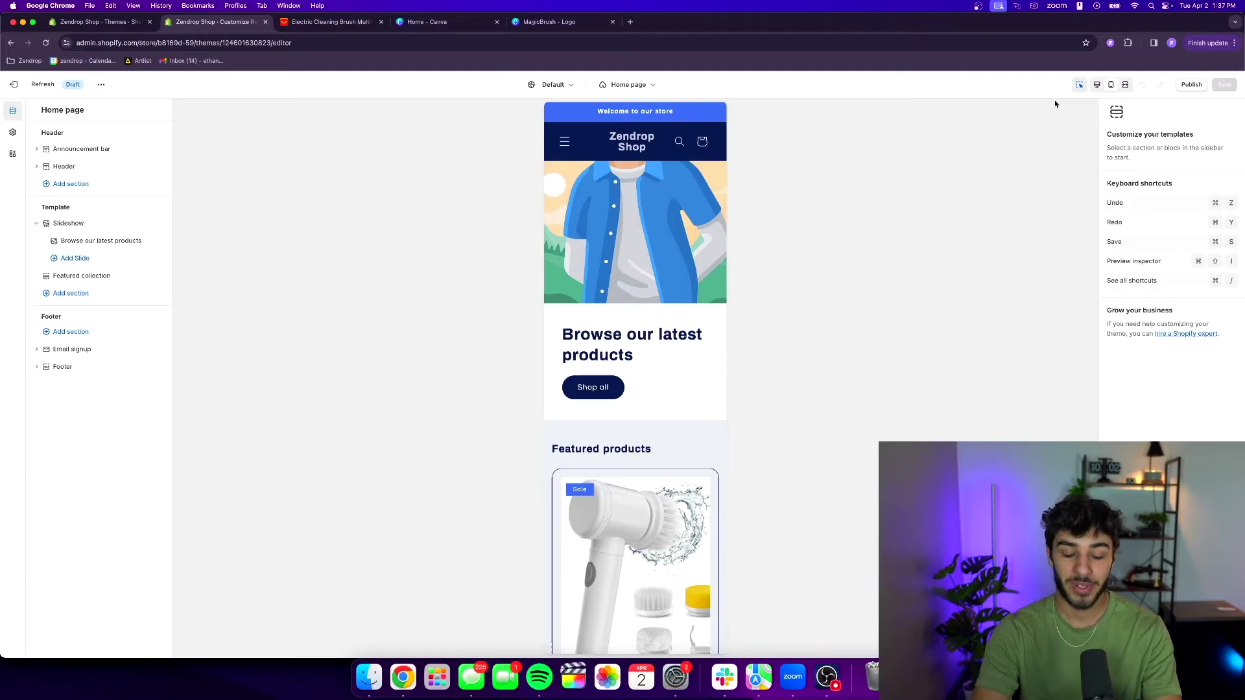
left_click(1096, 86)
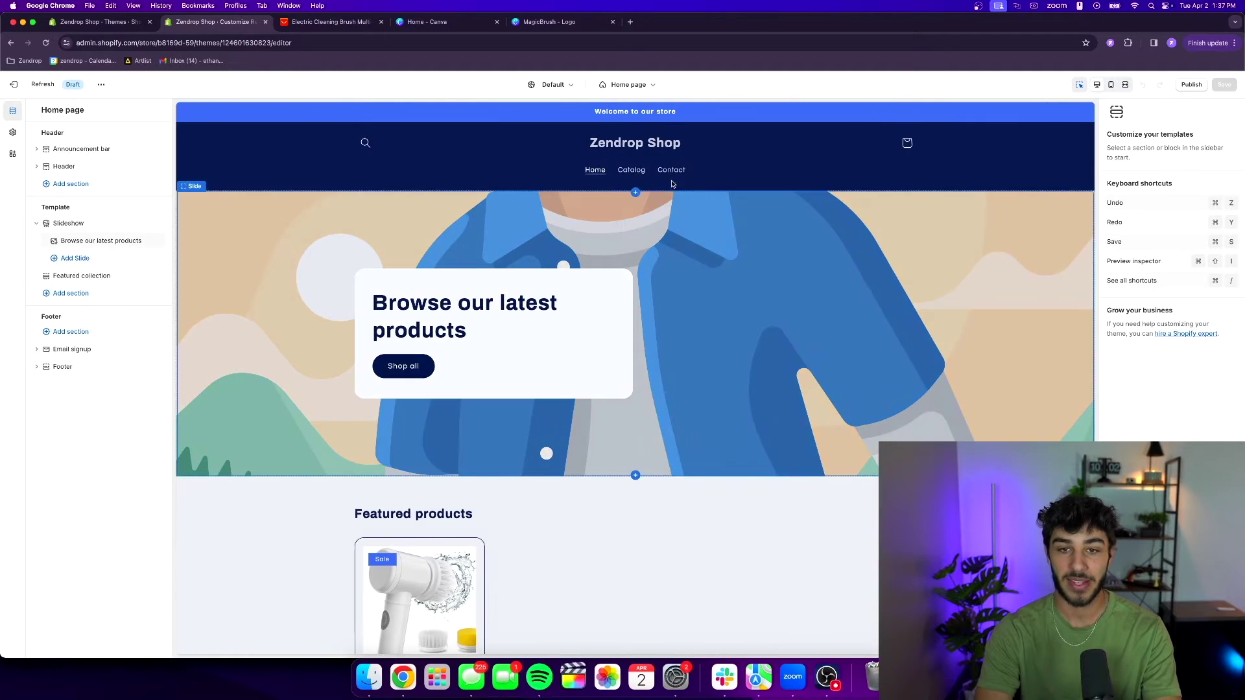
scroll(705, 185, "down", 5)
scroll(704, 185, "up", 10)
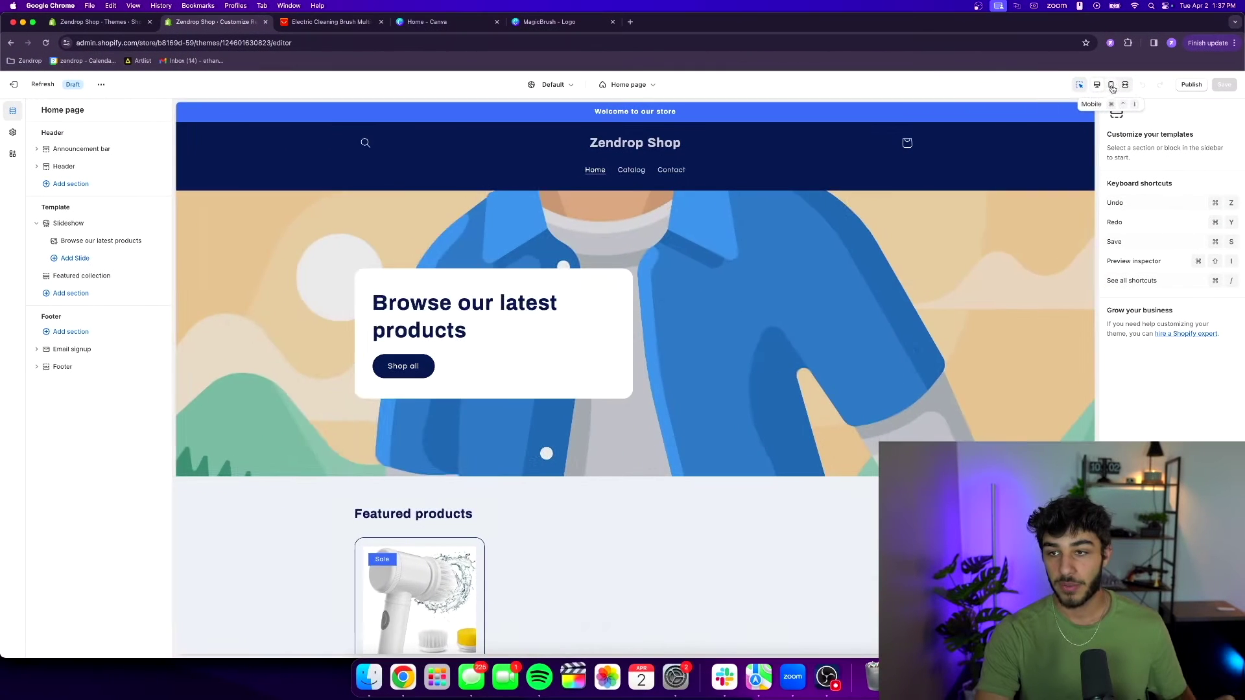
left_click(1111, 86)
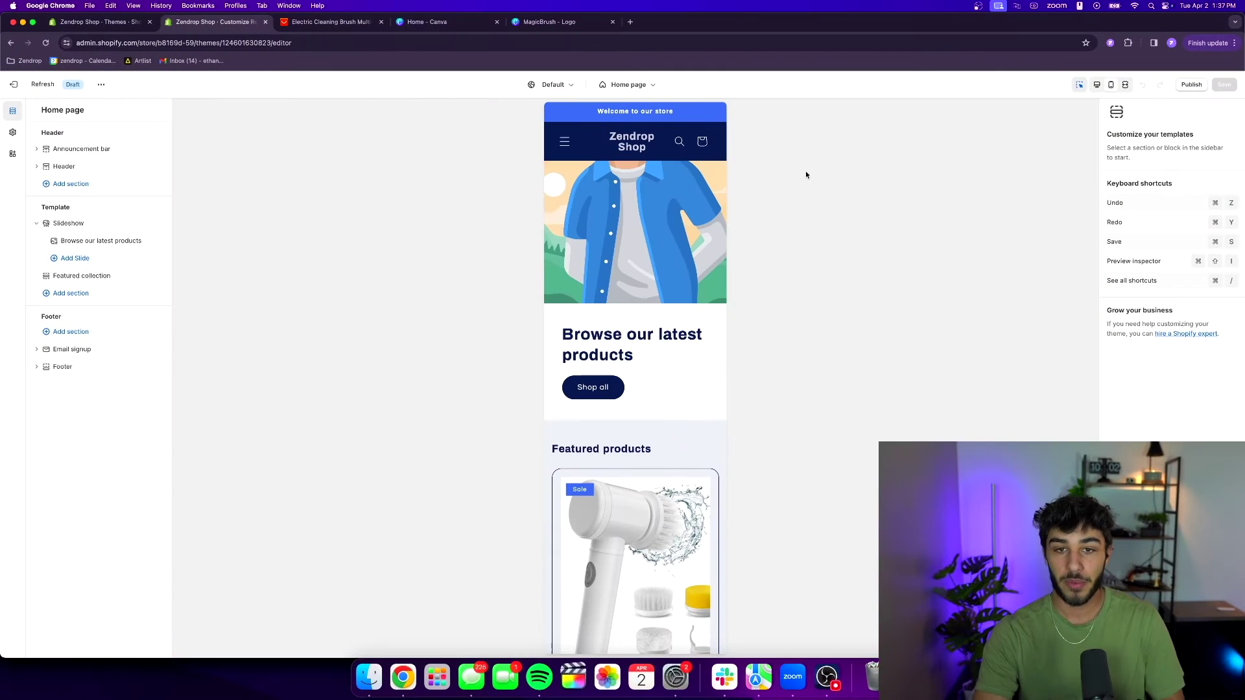
left_click(65, 166)
Step: Set the uploaded MagicBrush screenshot as the store logo and save the theme
left_click(1179, 159)
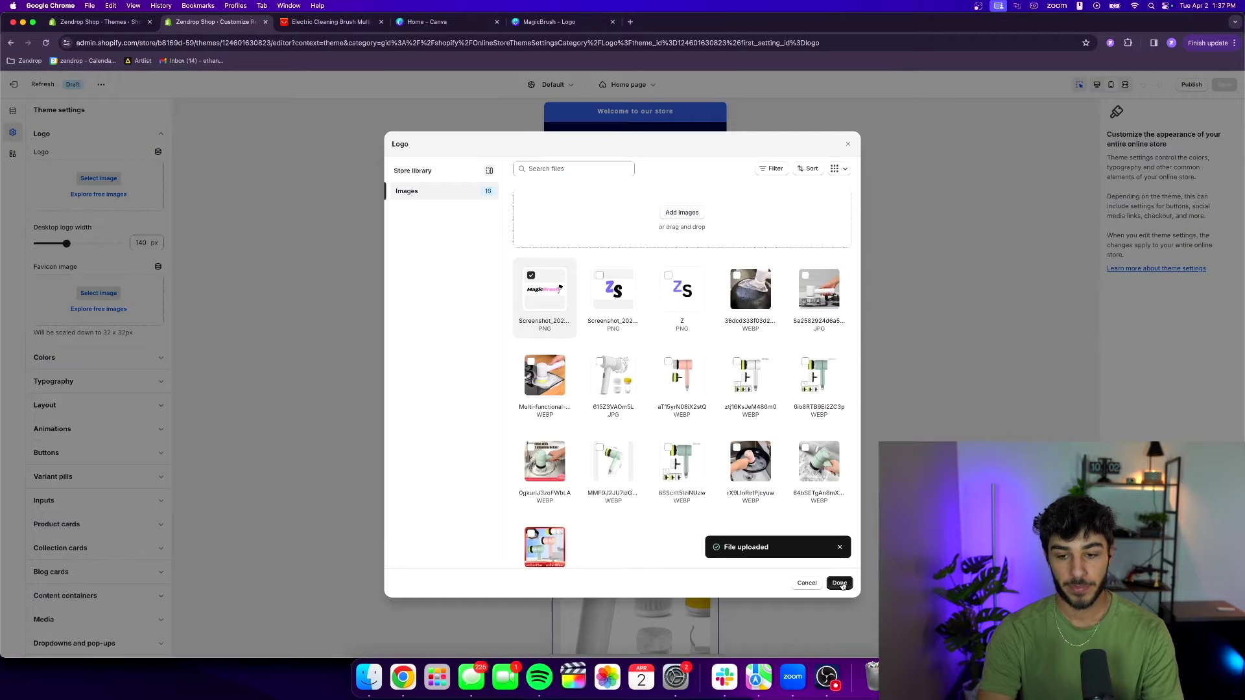
left_click(839, 582)
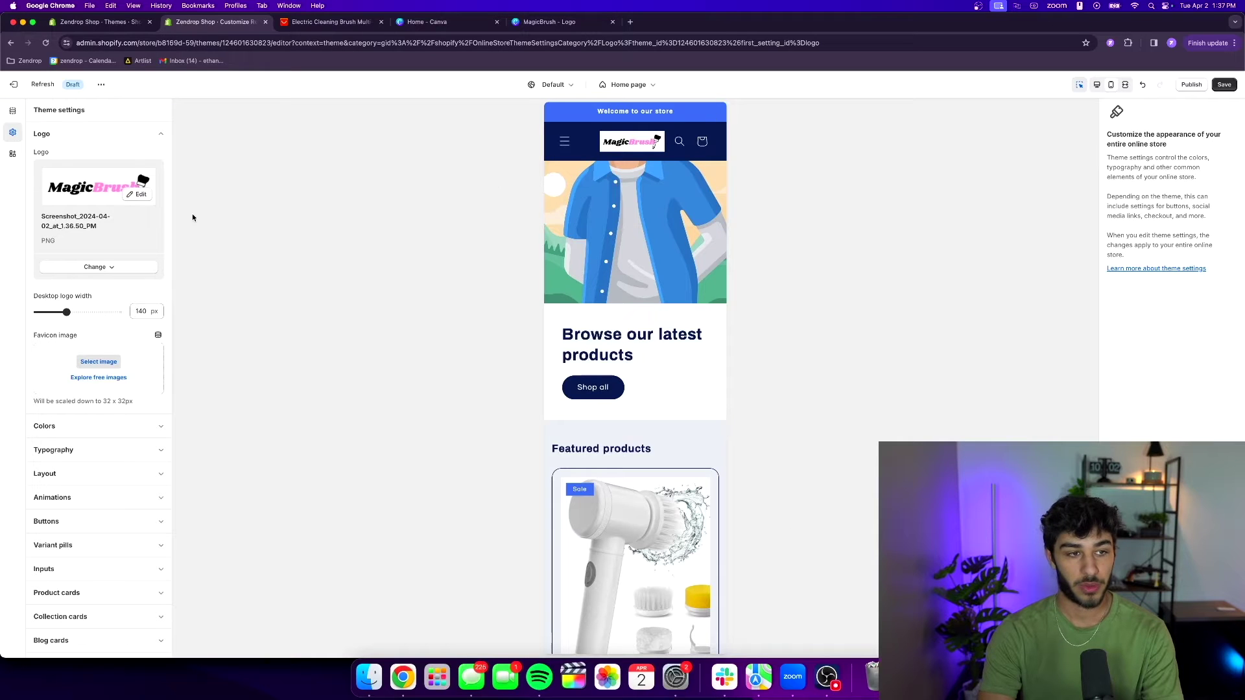
key("super+s")
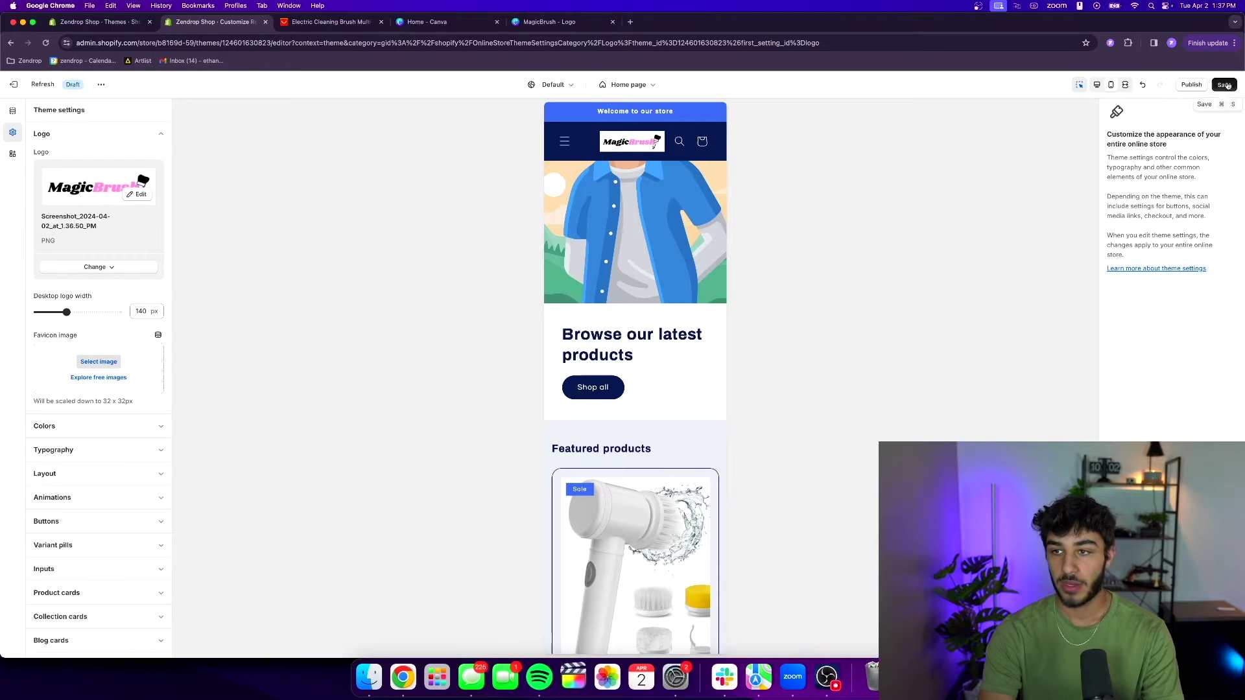
Step: Move through the editor's sidebar panels to the theme's colour schemes
left_click(11, 155)
left_click(13, 113)
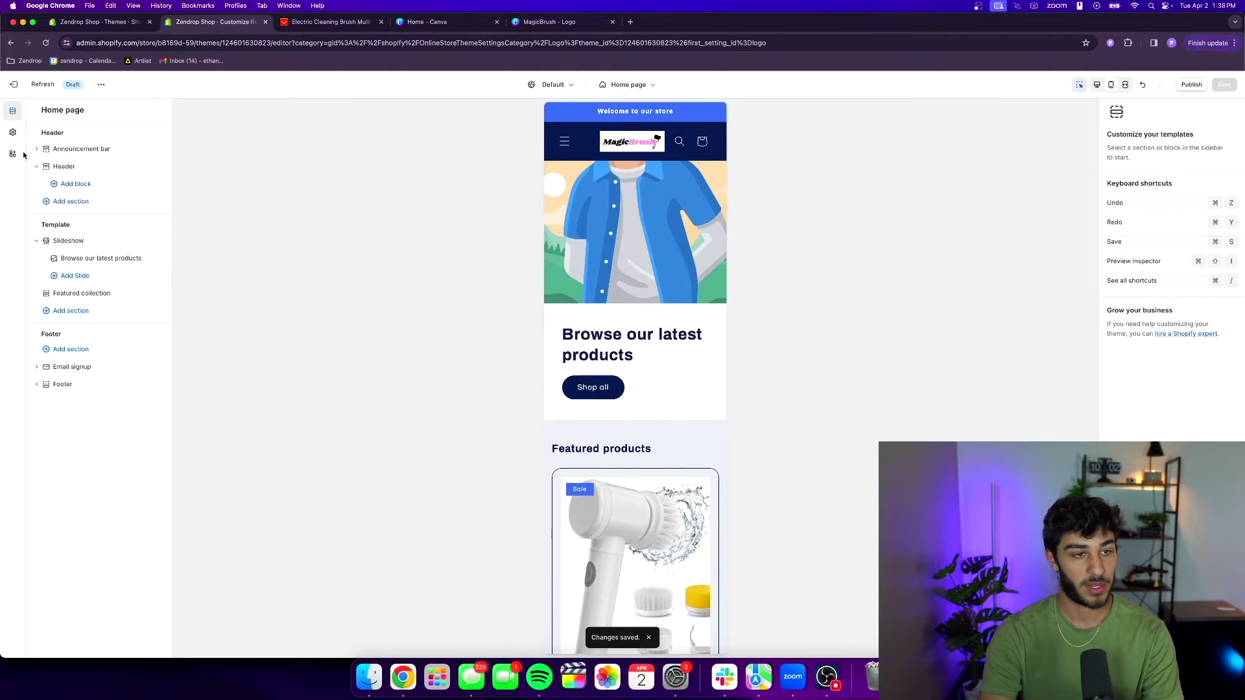
left_click(12, 132)
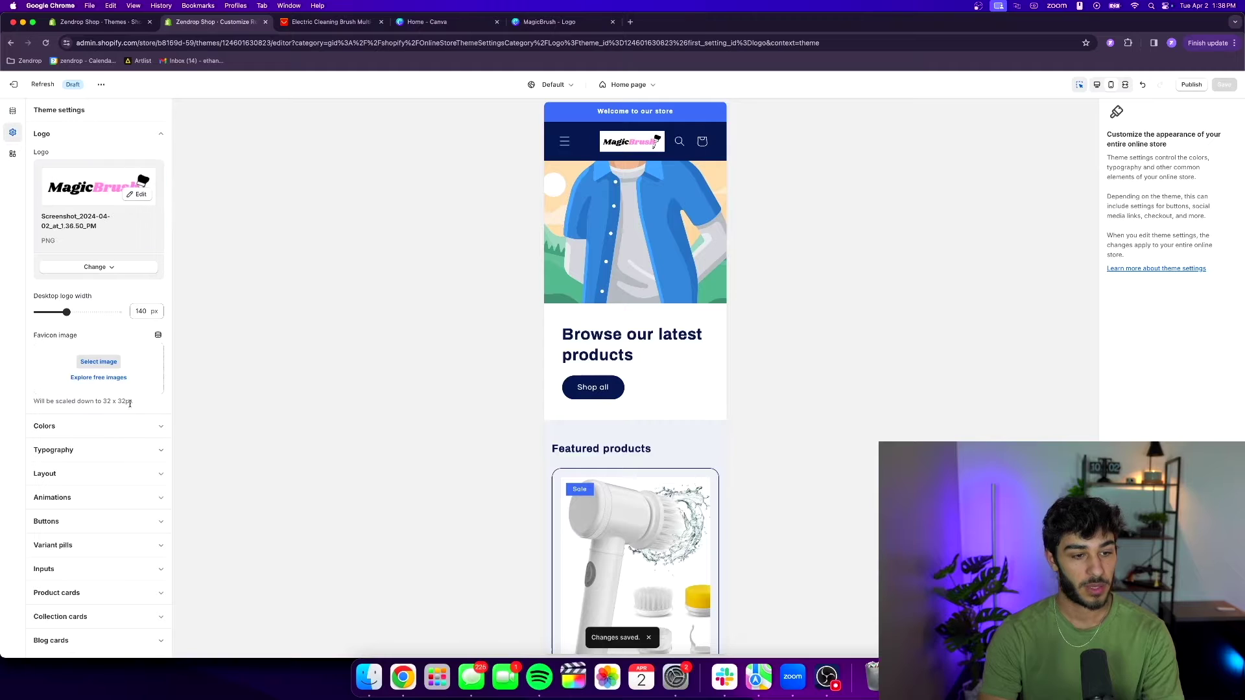
left_click(123, 423)
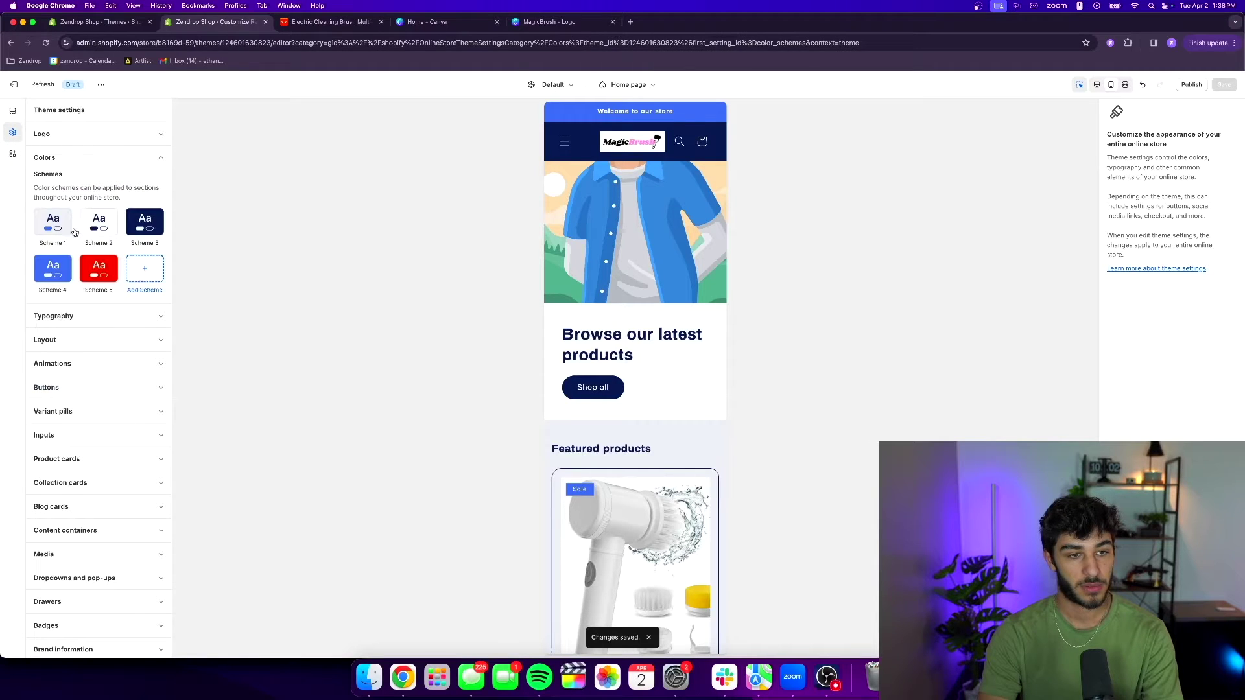
Step: Change Scheme 3's background from #0E1B4D to white #FFFFFF and save
left_click(160, 225)
left_click(49, 206)
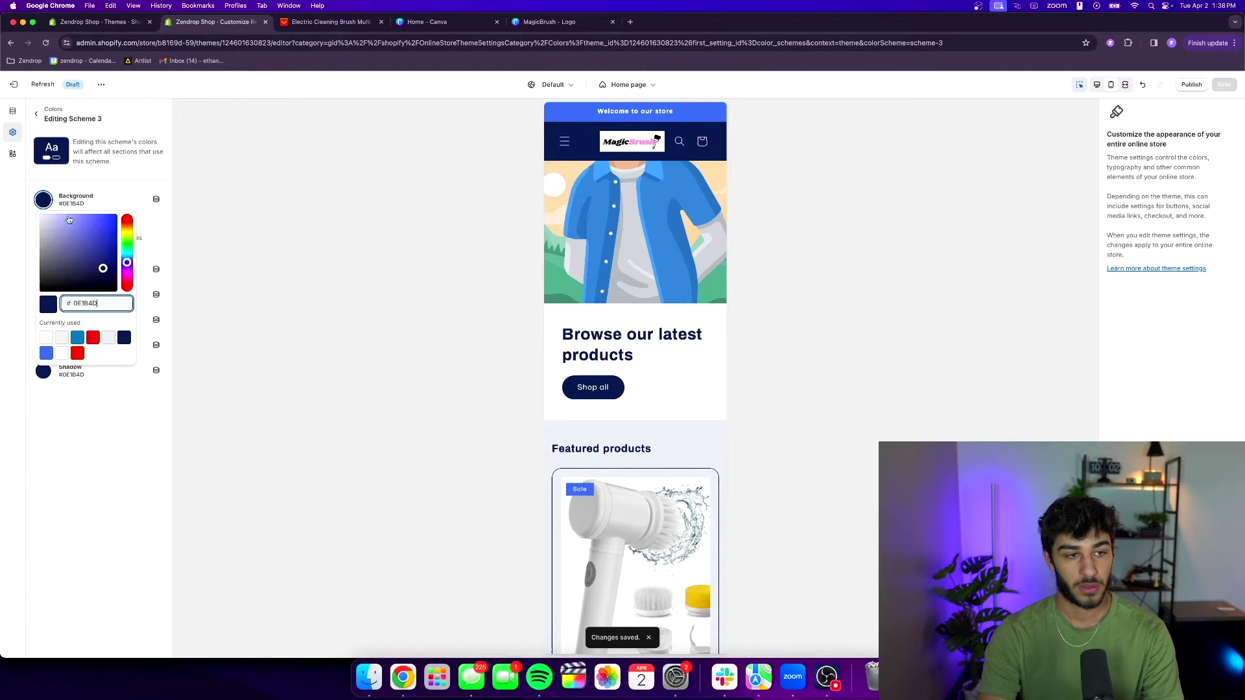
left_click(39, 214)
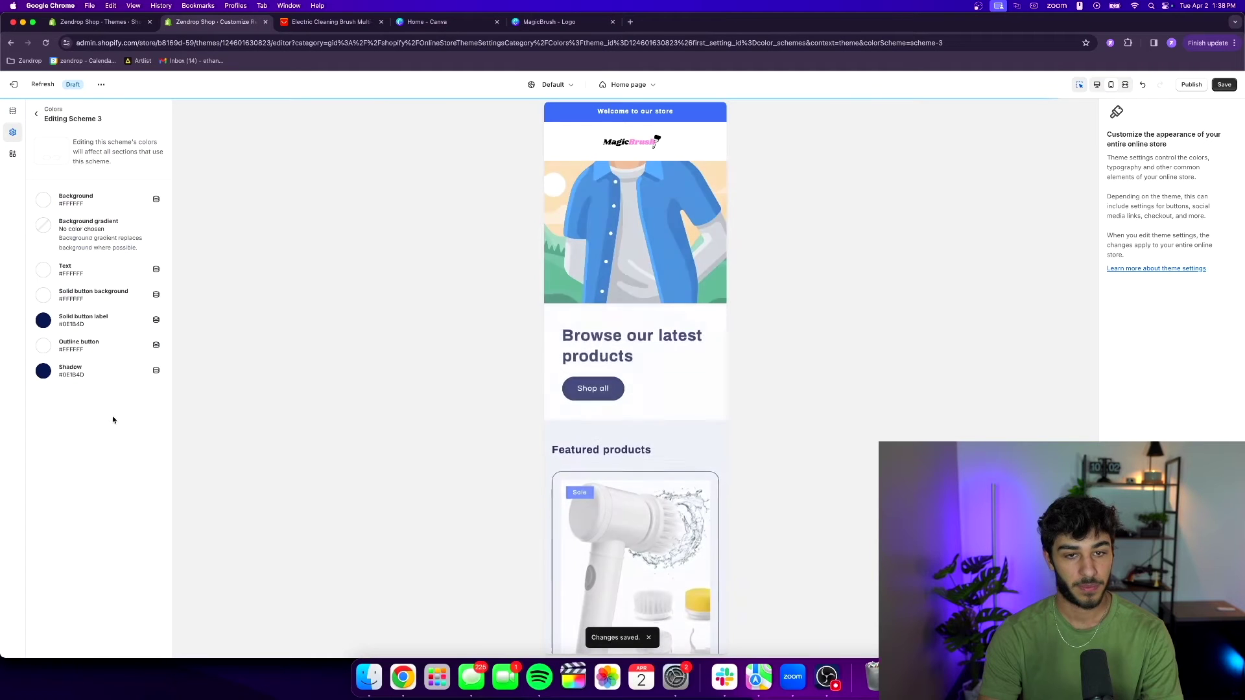
left_click(1224, 85)
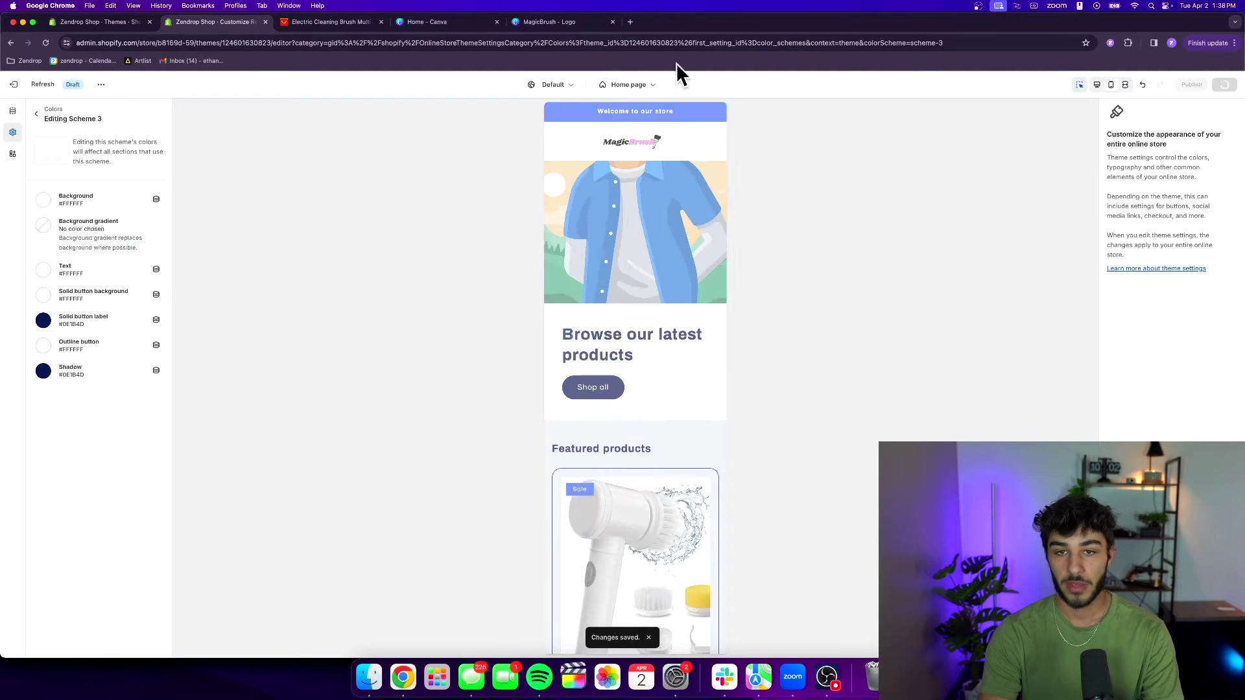
left_click(37, 114)
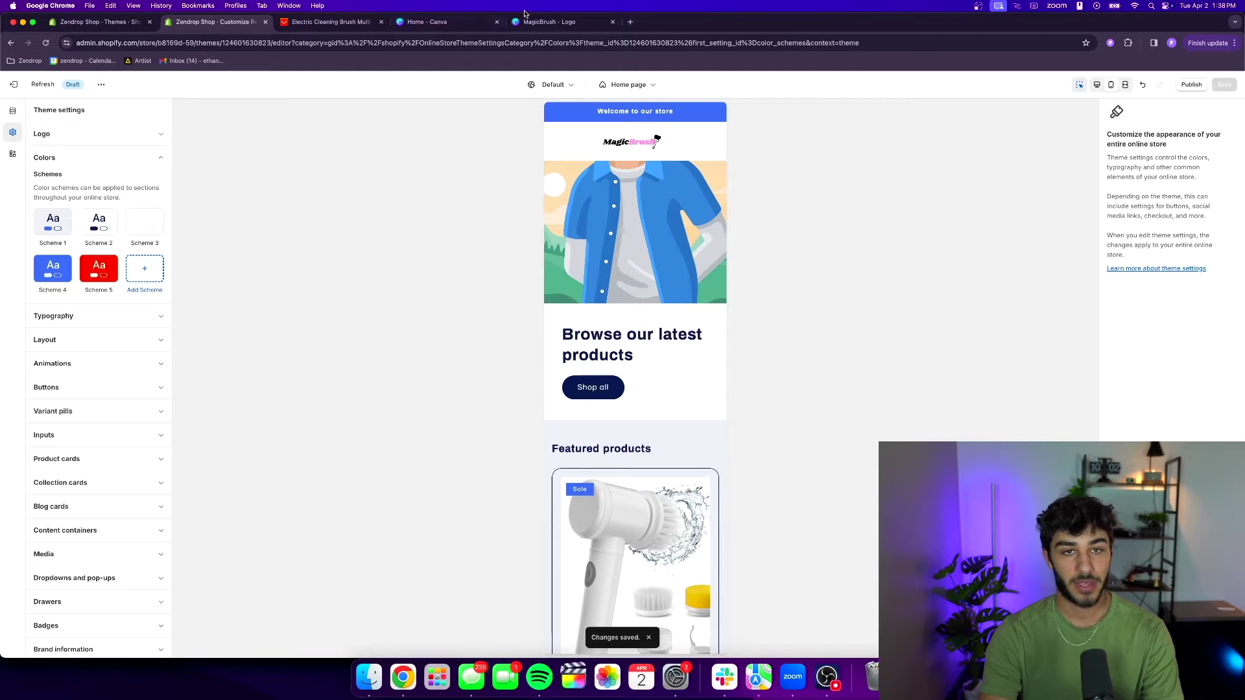
left_click(428, 21)
Step: Shift the MagicBrush text right so it sits against the paintbrush graphic
left_click(548, 22)
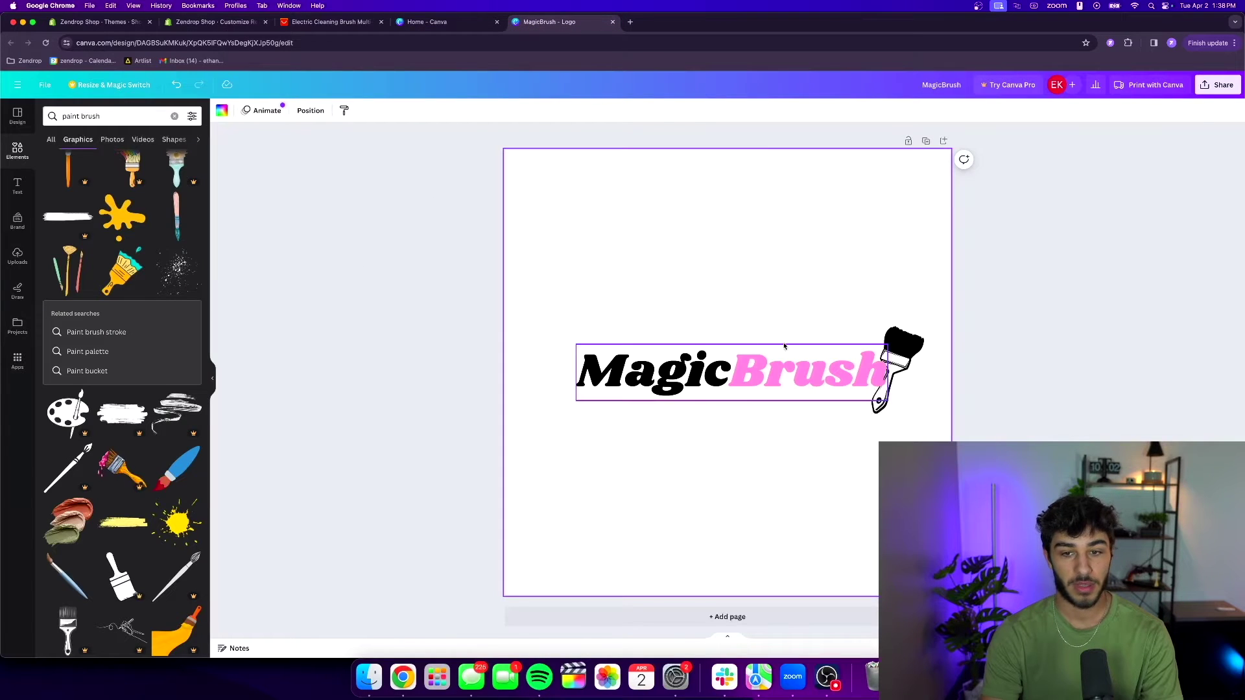
left_click(792, 362)
left_click_drag(741, 368, 769, 368)
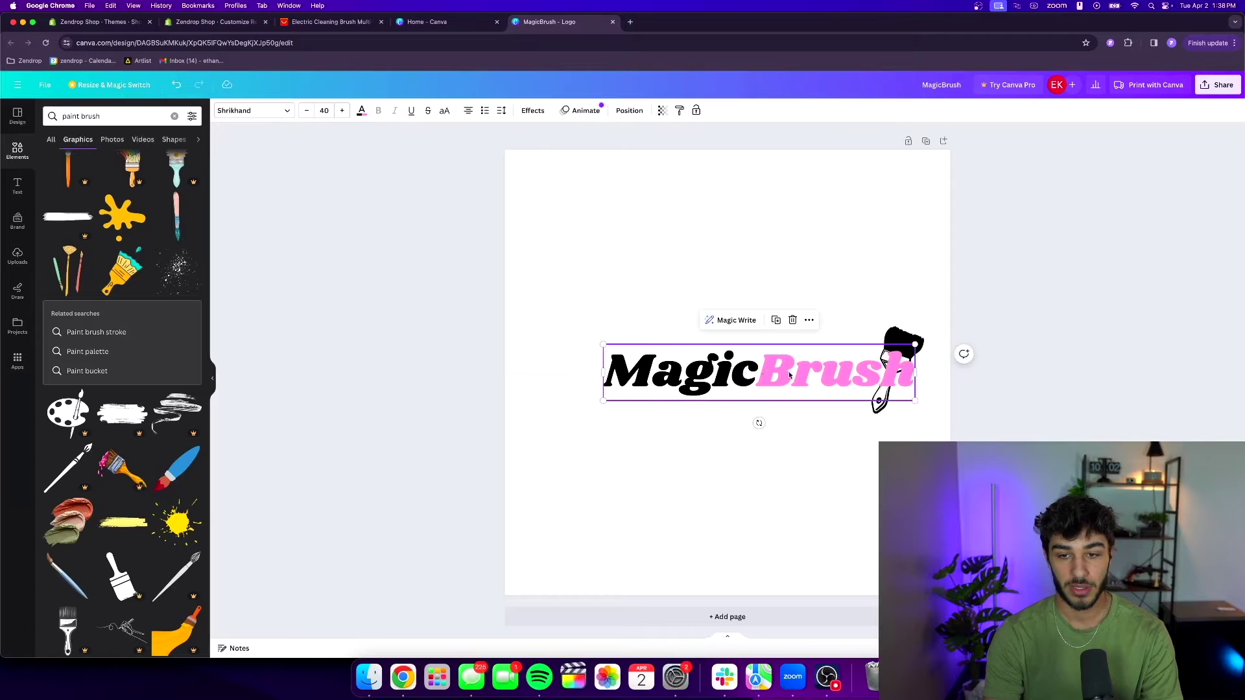
Step: Copy the pink #FF9FDE hex from 'Brush' and open Shopify's Scheme 1 colours
double_click(748, 352)
left_click(755, 363)
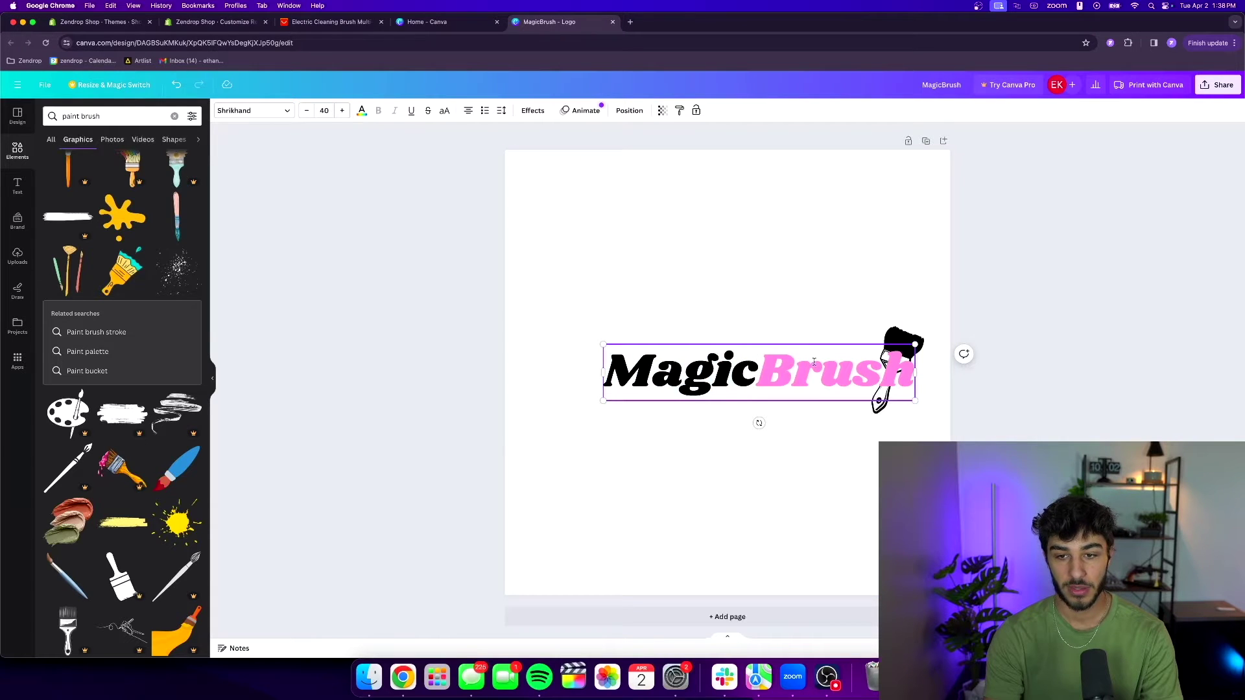
left_click_drag(792, 369, 821, 369)
left_click(362, 111)
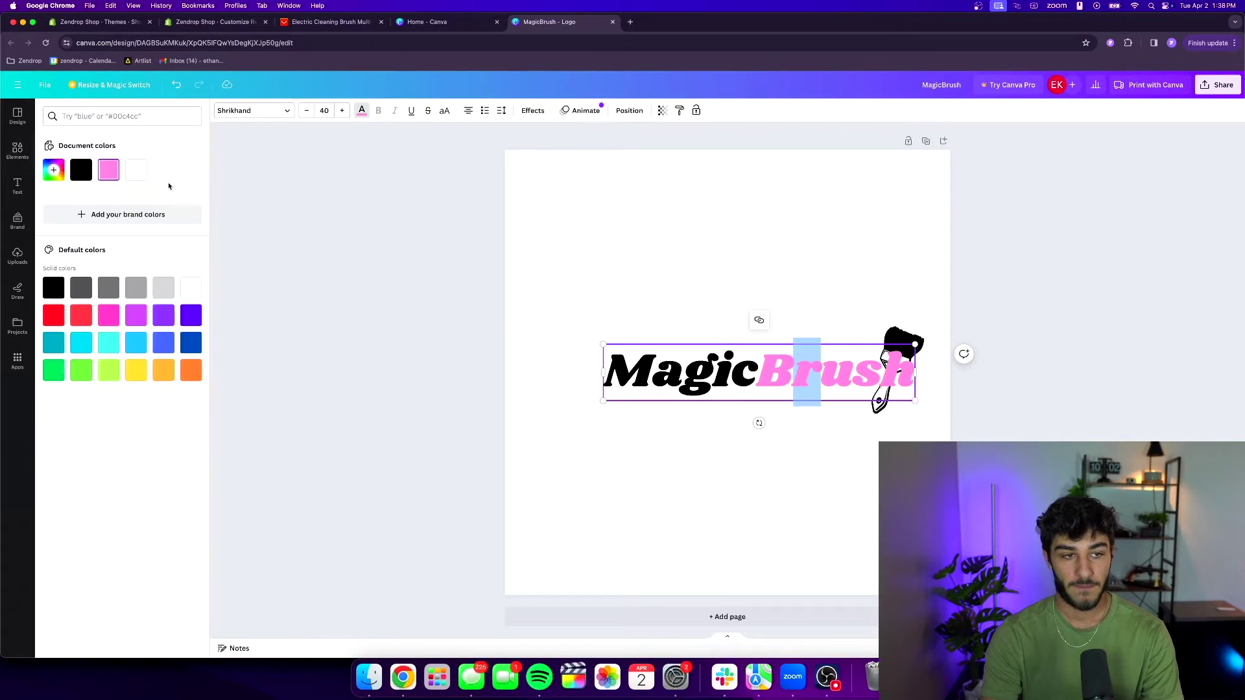
left_click(109, 170)
key("super+c")
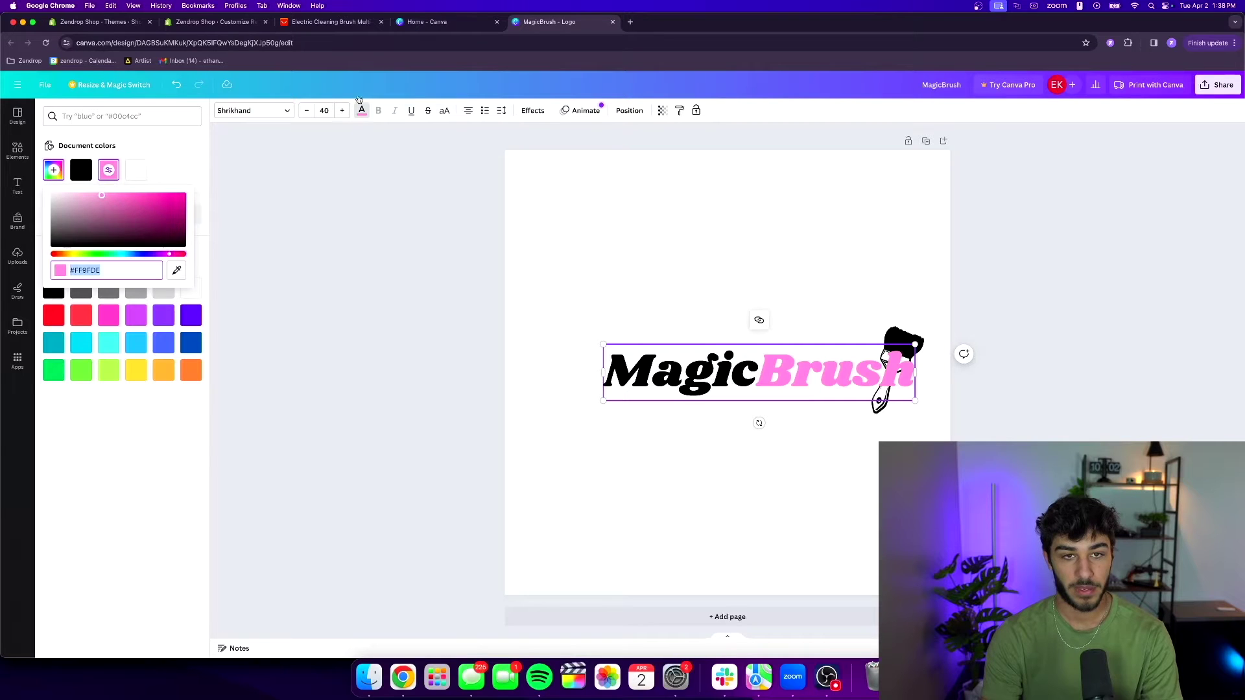
key("super+2")
left_click(42, 220)
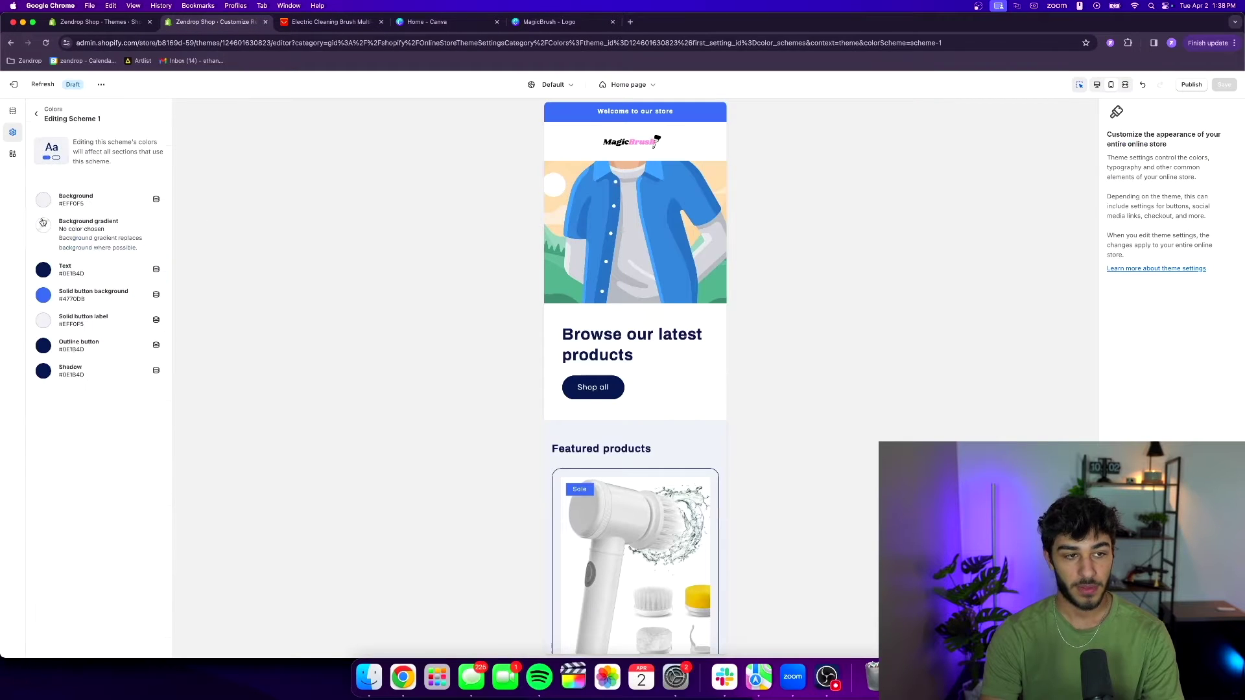
Step: Set Scheme 1's solid button background to pink #FF9FDE
left_click(43, 300)
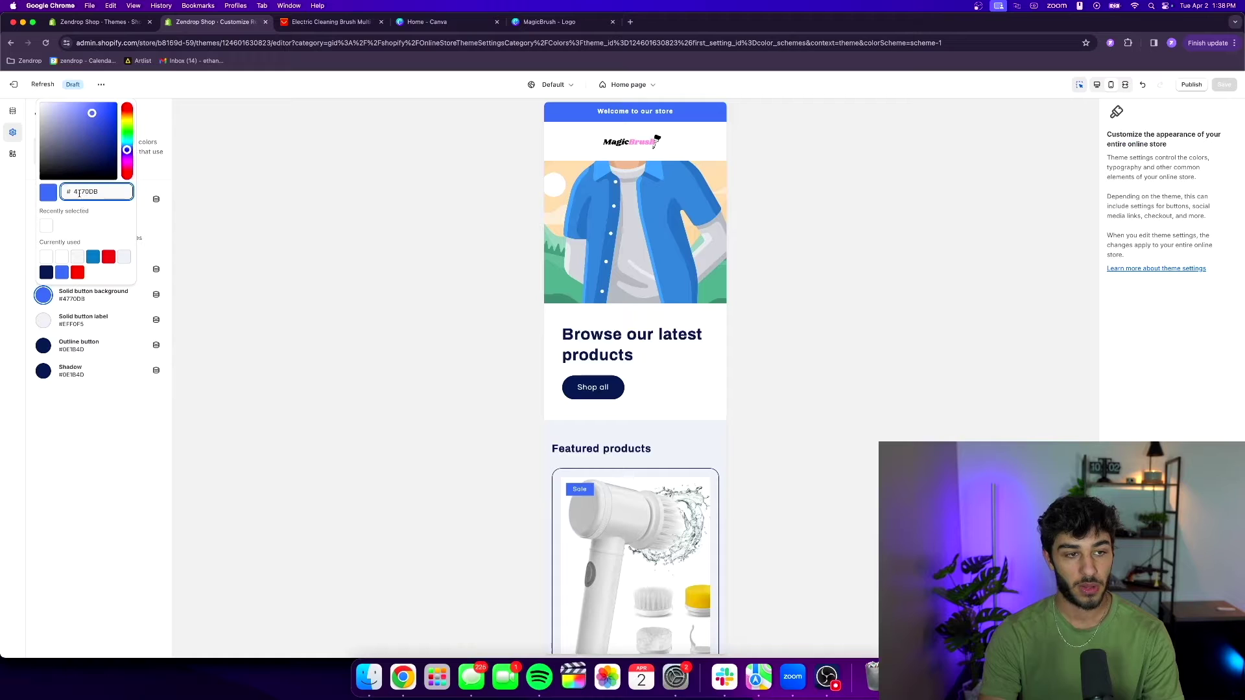
key("super+v")
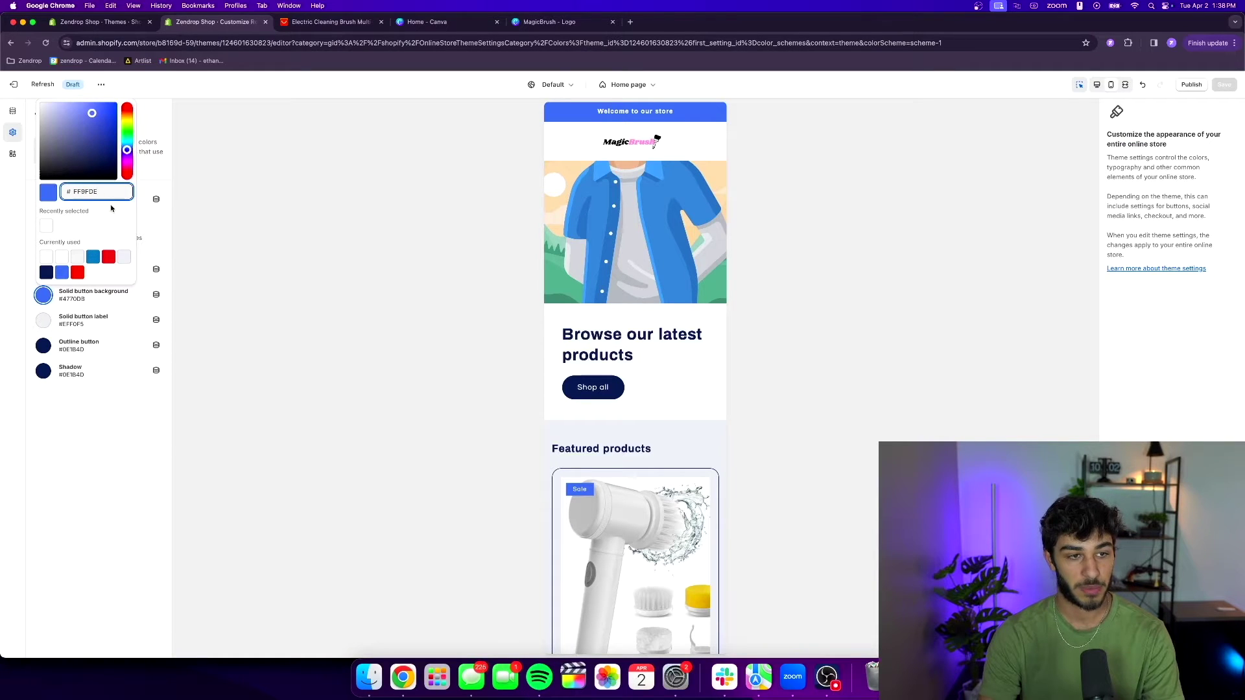
left_click(88, 204)
left_click(122, 394)
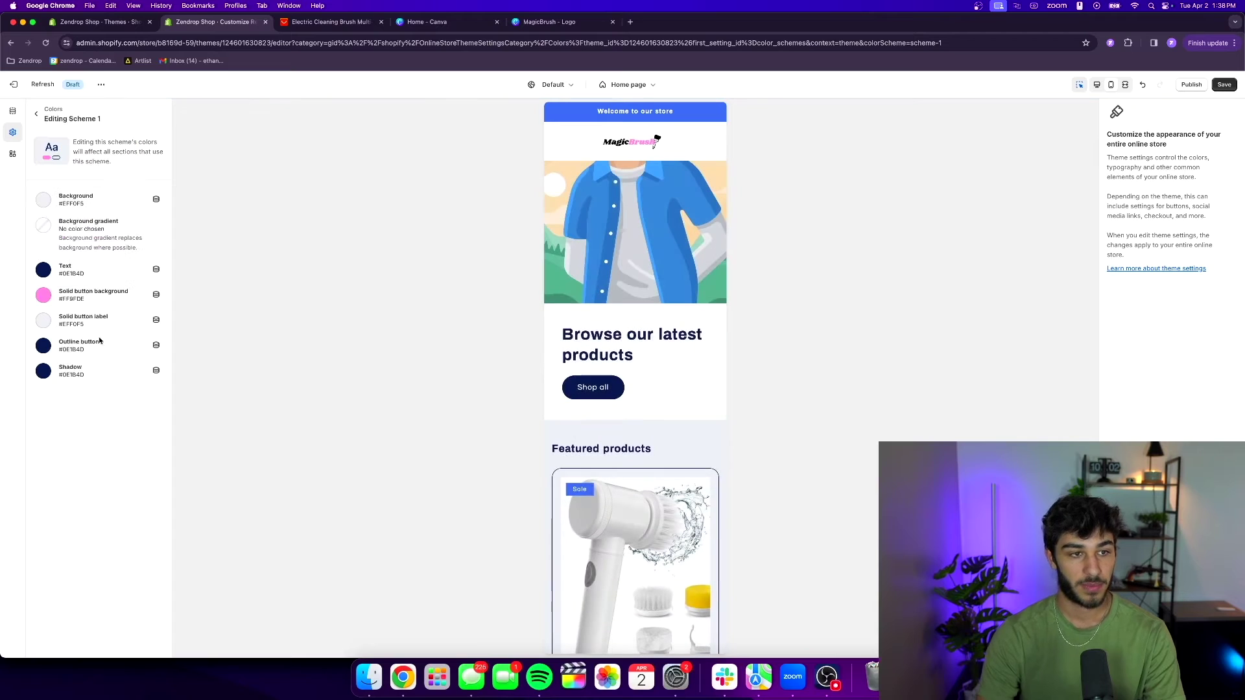
left_click(37, 115)
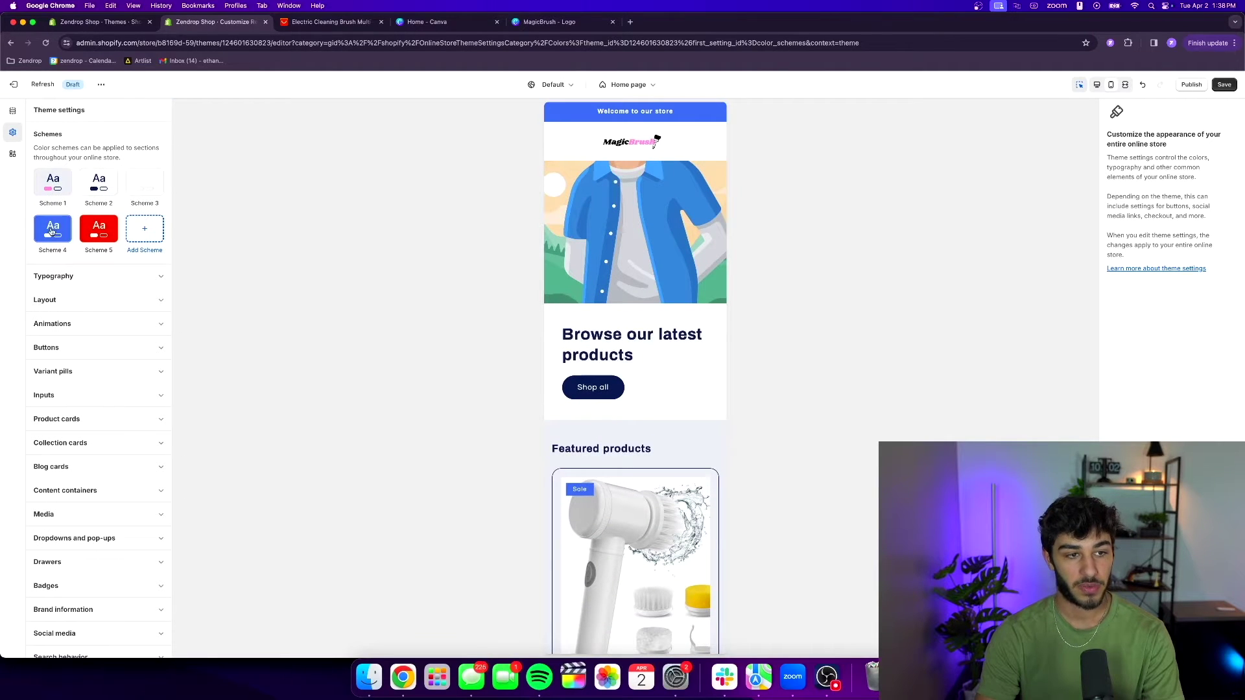
Step: Give Scheme 4 a white #FFFFFF background with black #000000 text
left_click(52, 232)
left_click(45, 202)
key("super+a")
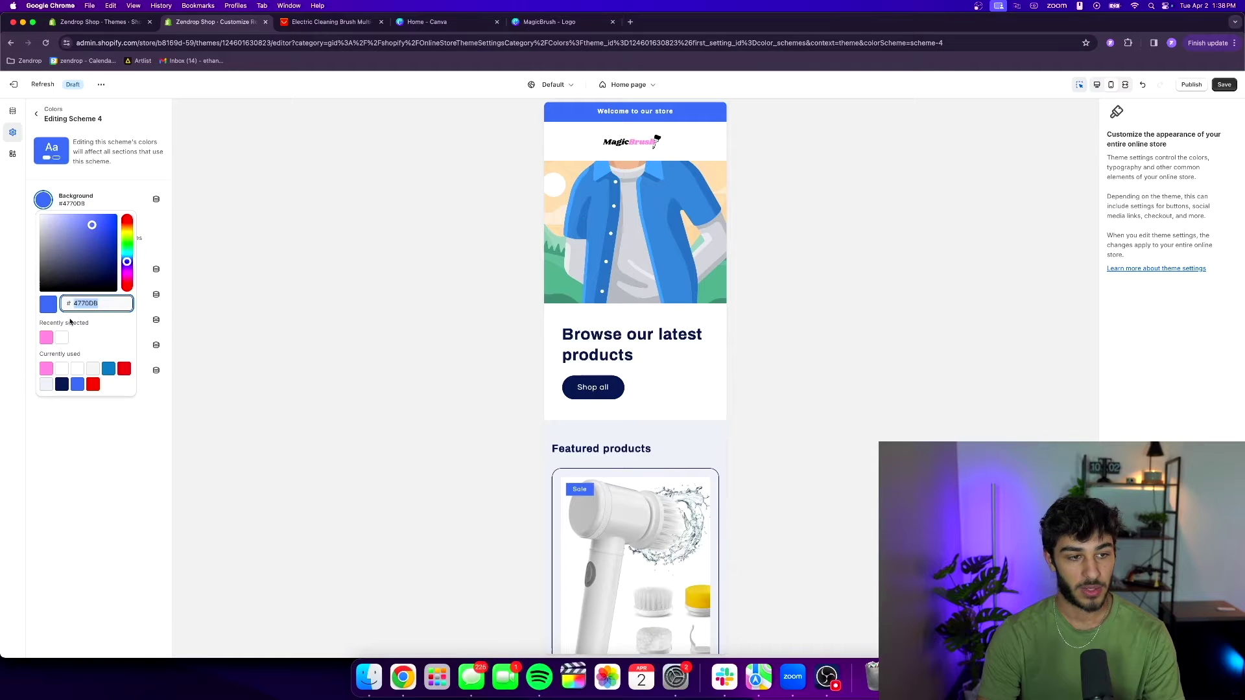
type("FFFFFF")
left_click(26, 262)
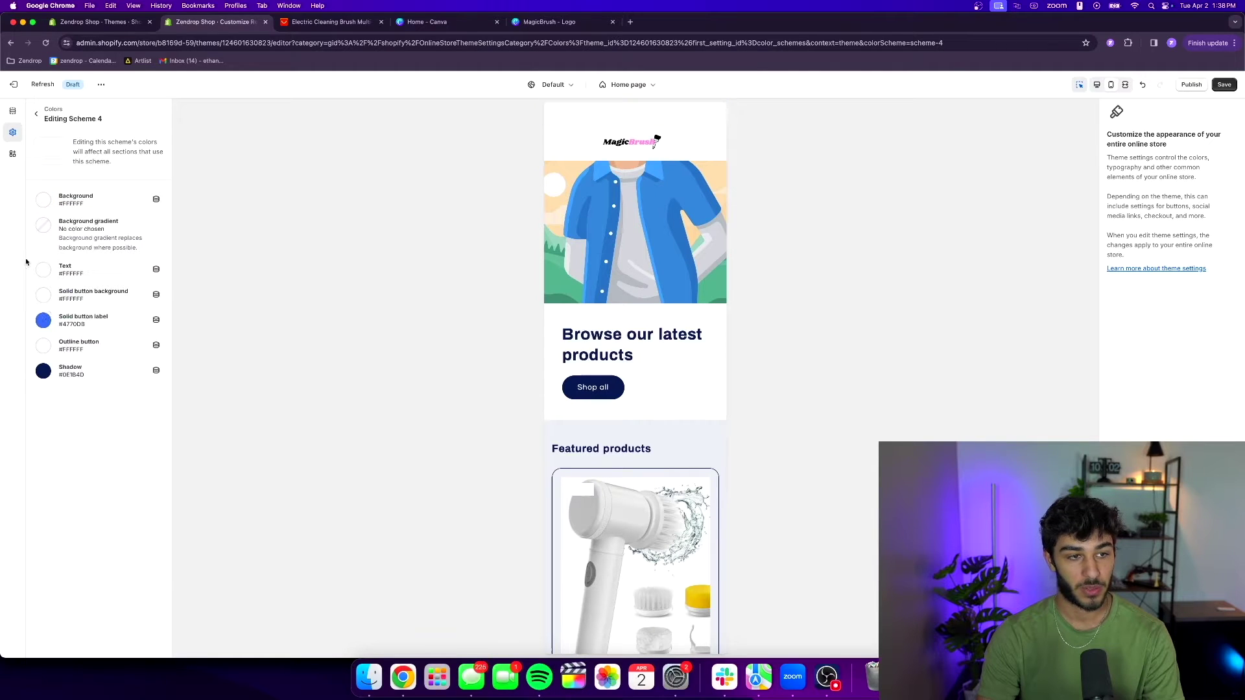
left_click(43, 271)
left_click(41, 379)
left_click(9, 414)
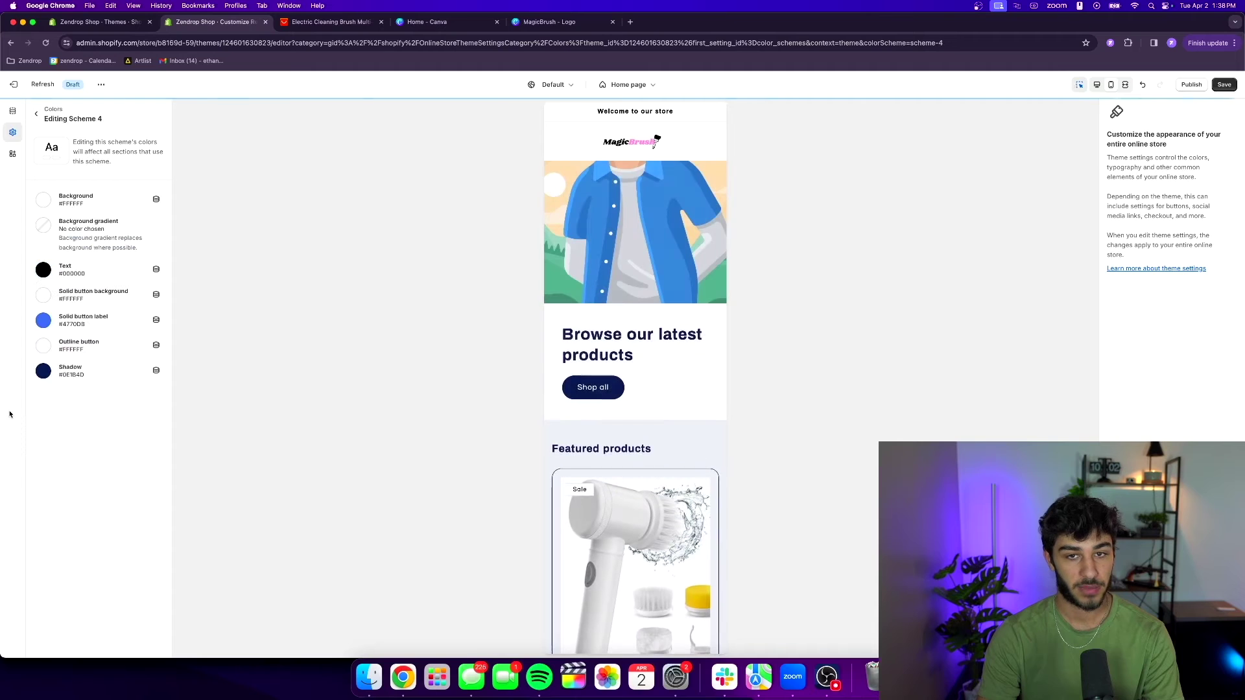
left_click(13, 111)
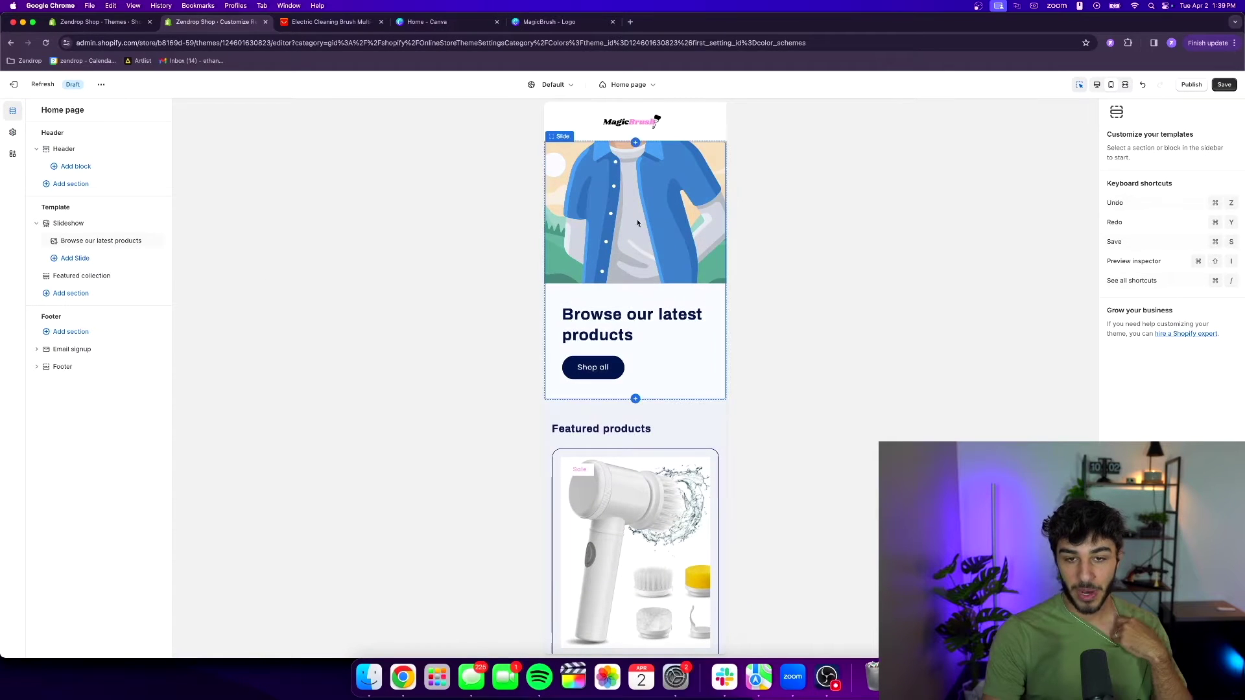
Step: Delete the 'Browse our latest products' slide
left_click(621, 250)
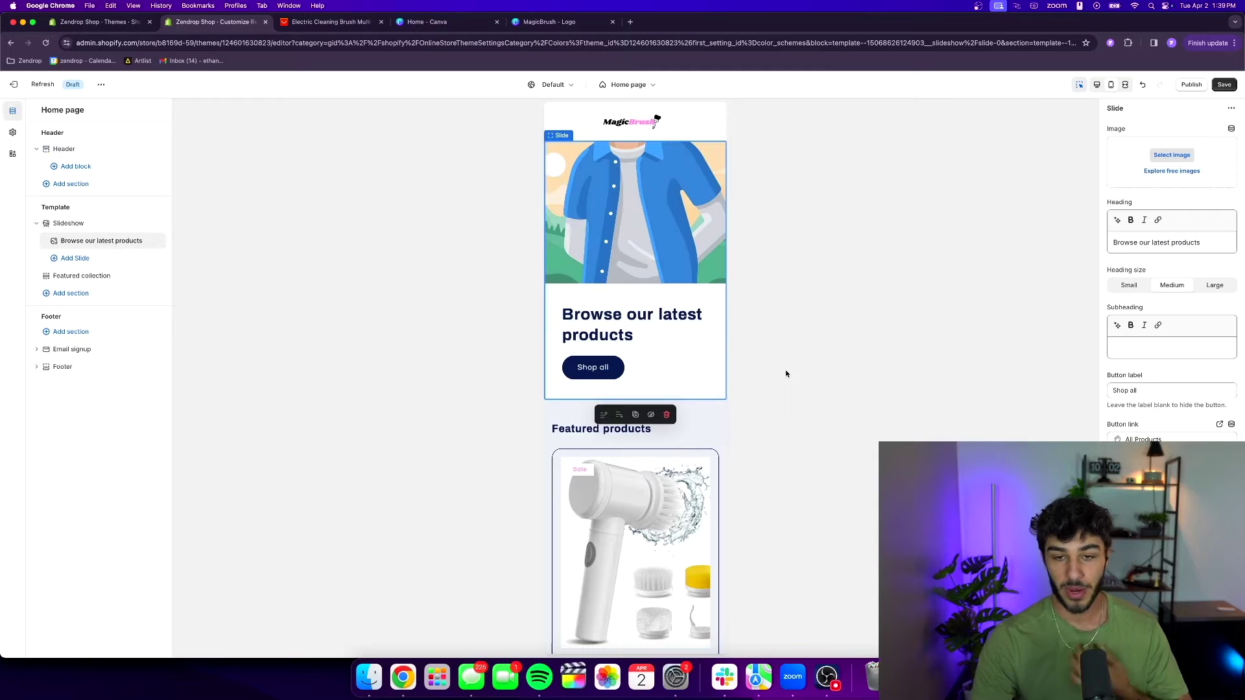
scroll(1171, 402, "down", 5)
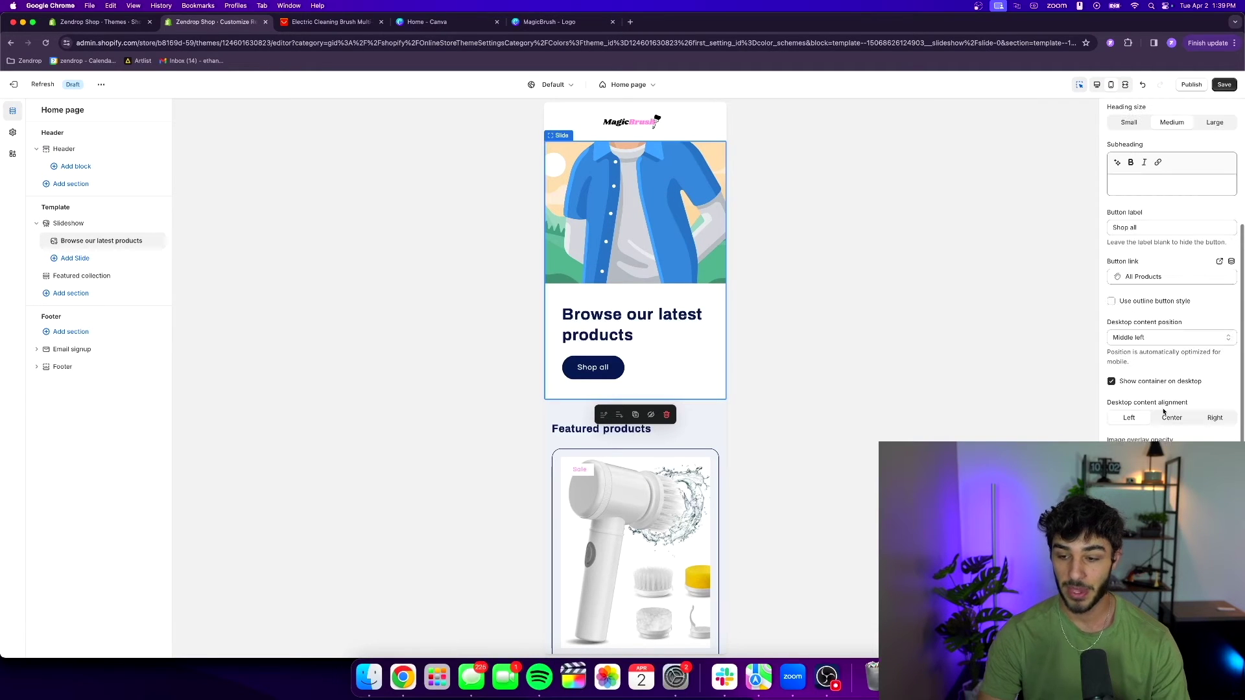
left_click(666, 415)
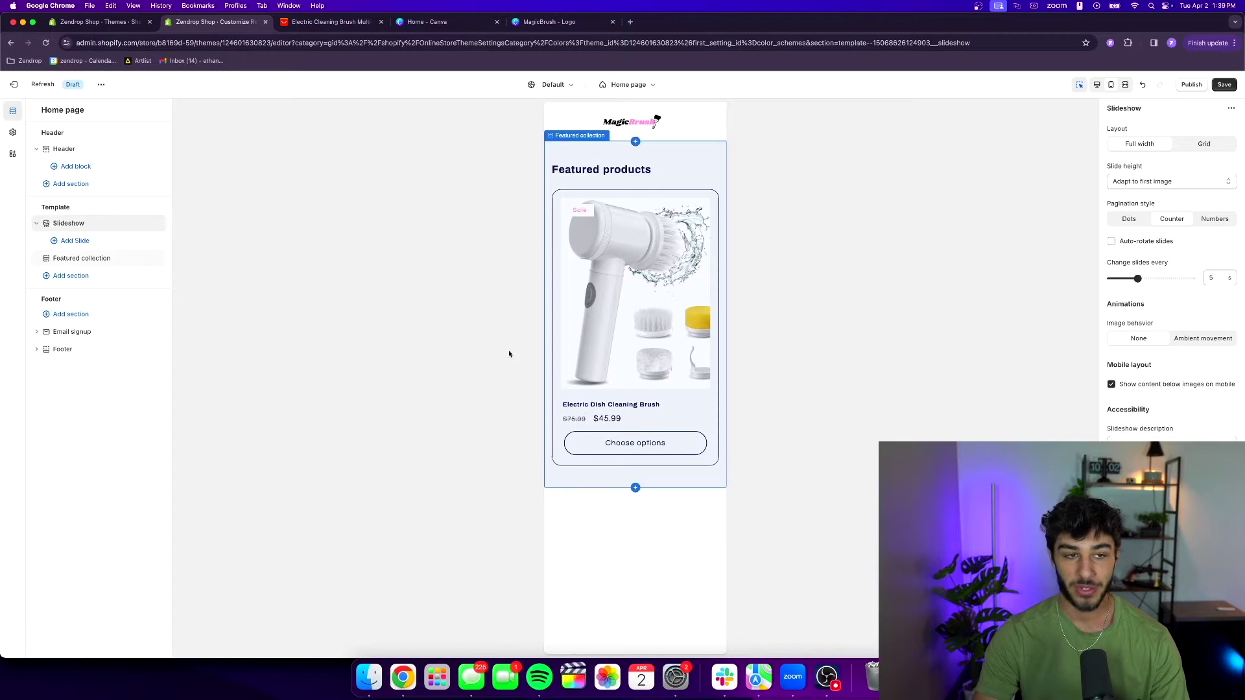
Step: Replace the Featured collection section with a new Featured product section
left_click(145, 258)
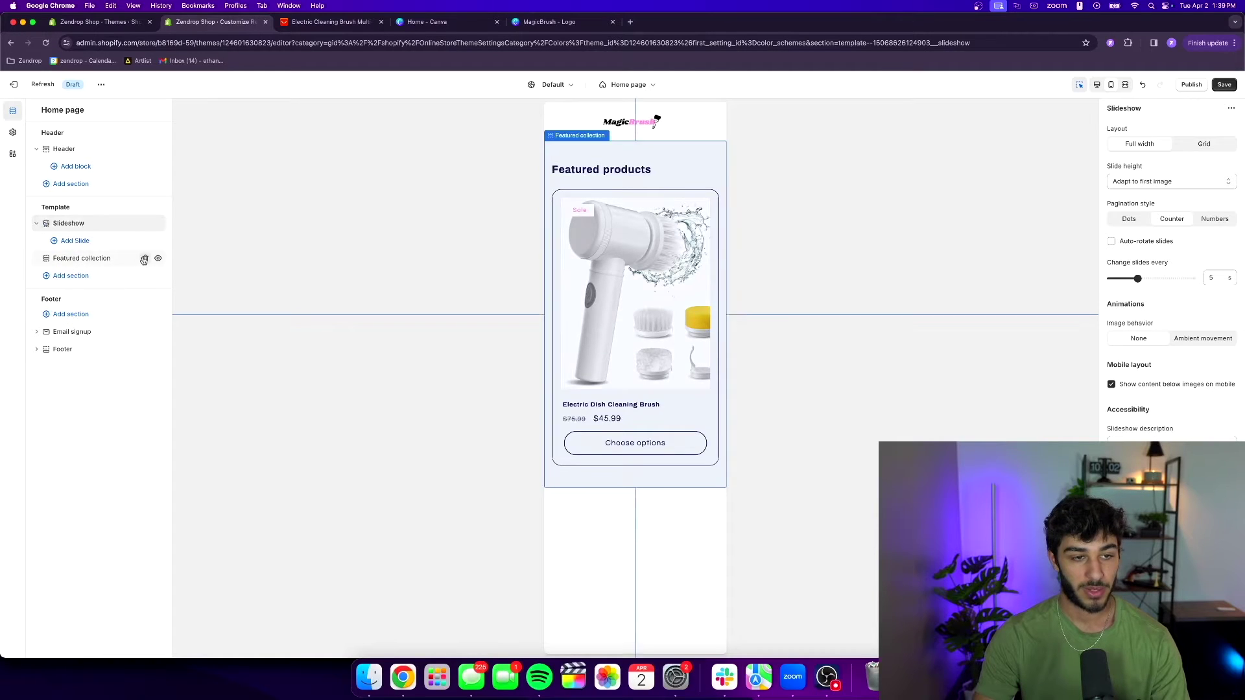
left_click(79, 259)
left_click(240, 328)
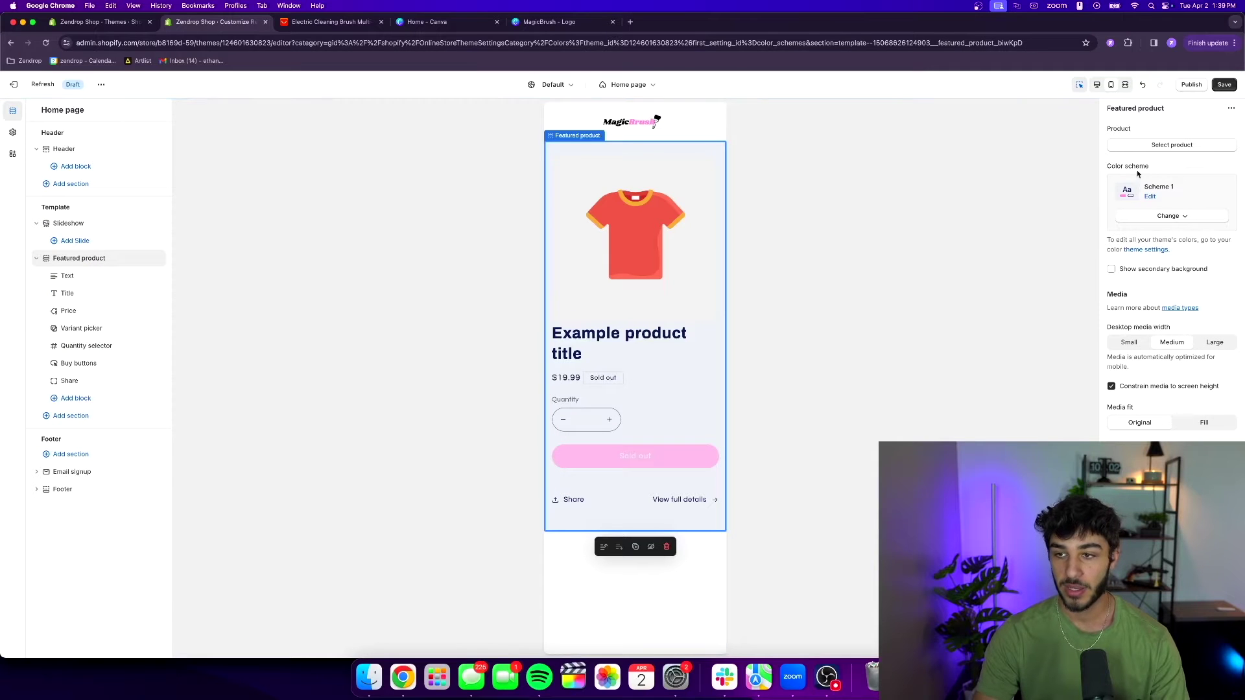
Step: Feature the Electric Dish Cleaning Brush and set Scheme 1's background to white
left_click(1172, 144)
left_click(1172, 187)
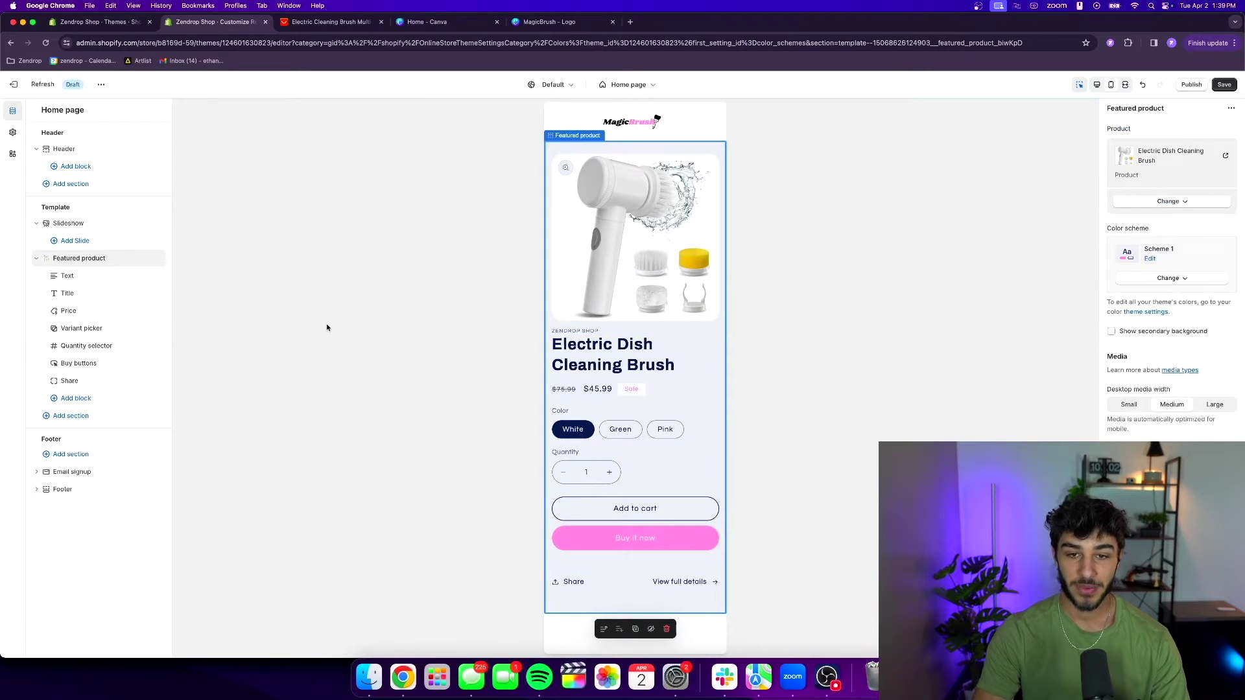
left_click(12, 134)
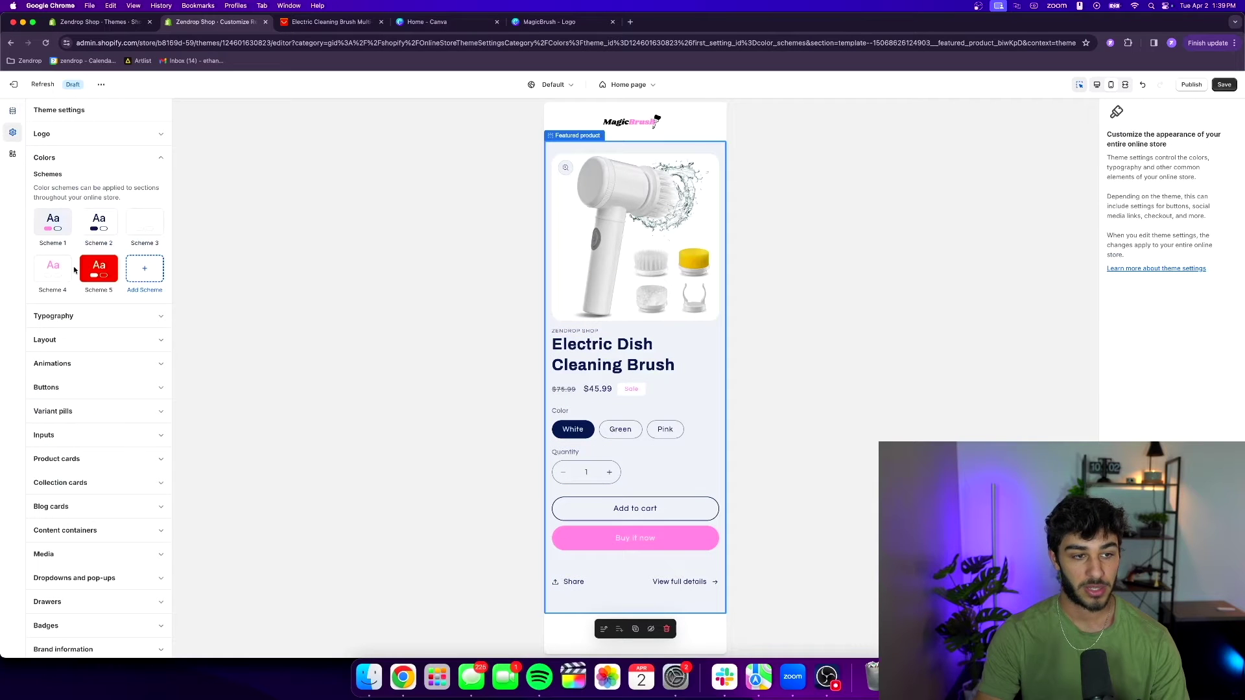
left_click(58, 221)
left_click(43, 199)
left_click(49, 214)
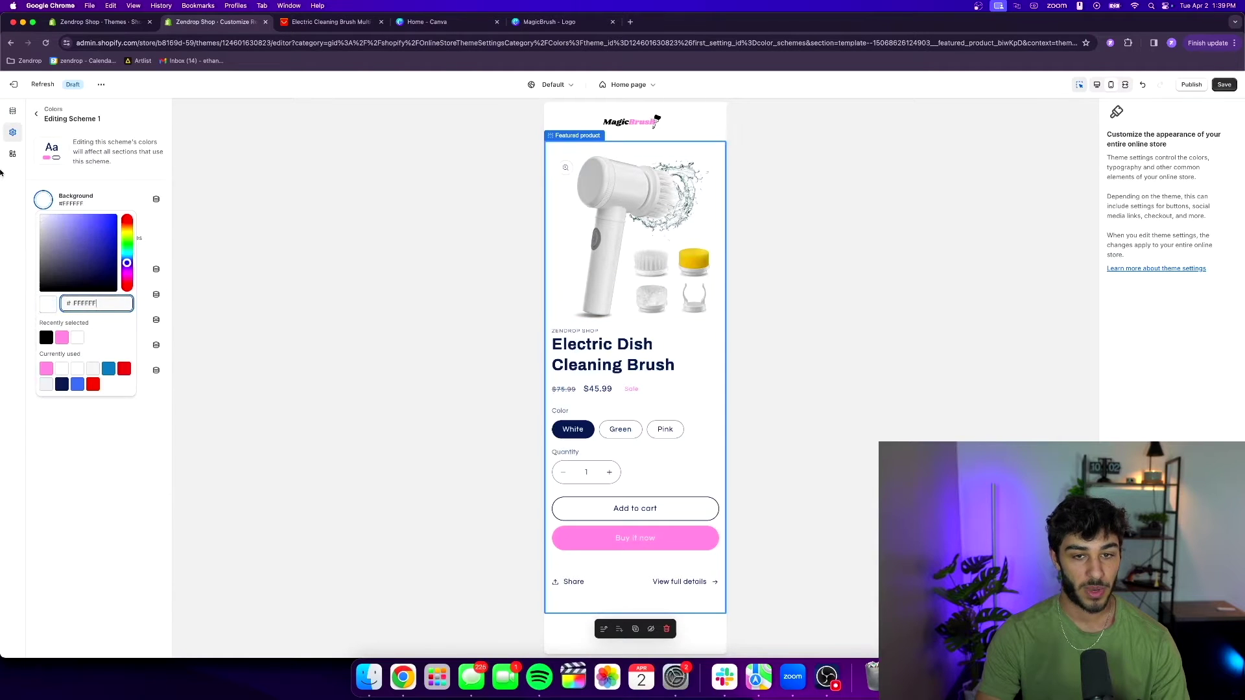
left_click(28, 200)
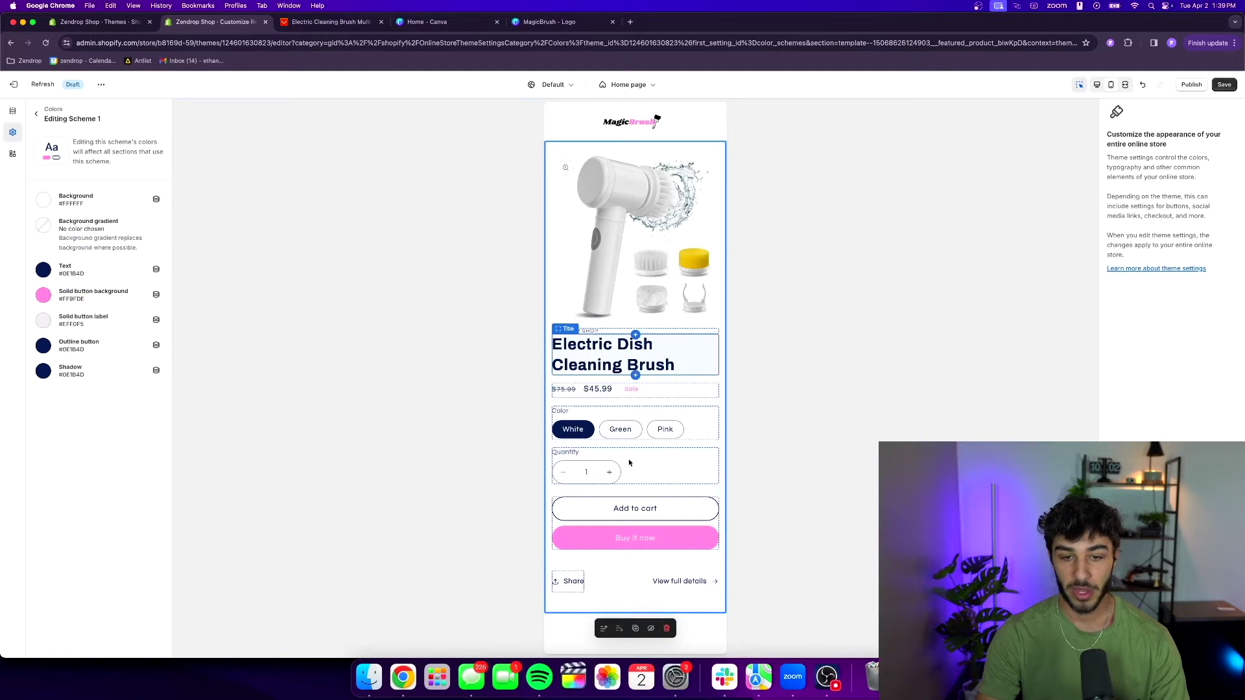
Step: Delete the ZENDROP SHOP vendor text and Share blocks from the featured product
left_click(579, 331)
left_click(666, 349)
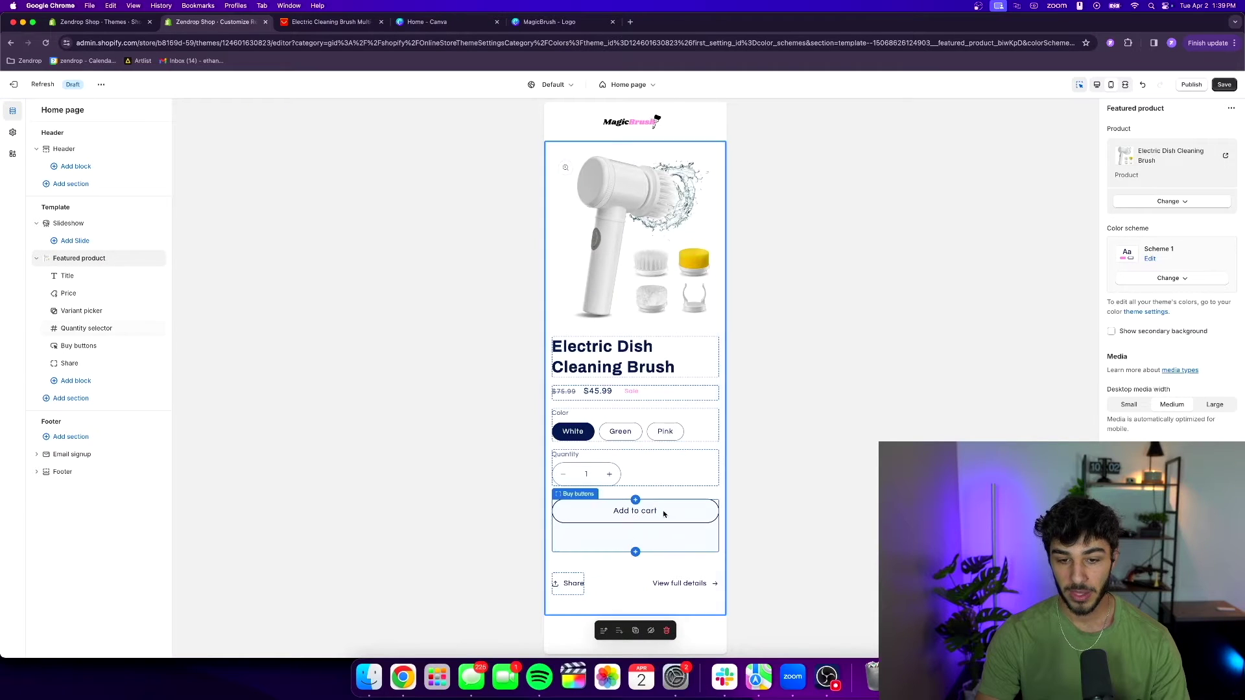
left_click(574, 584)
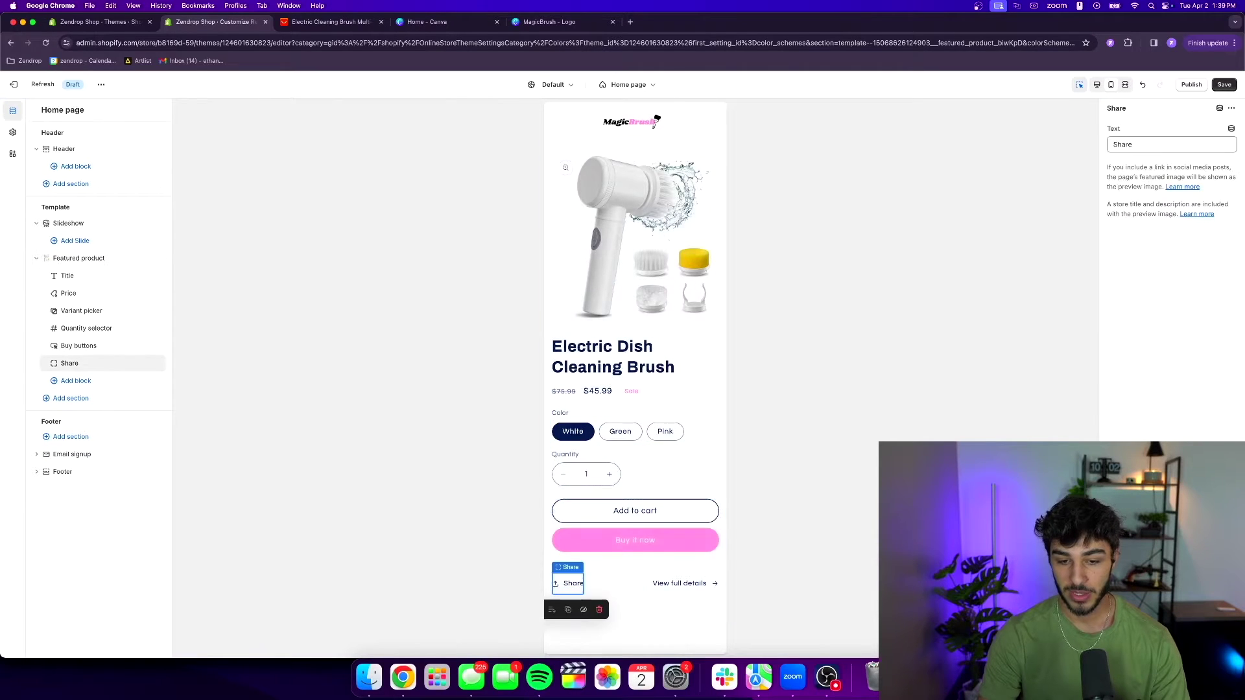
left_click(599, 610)
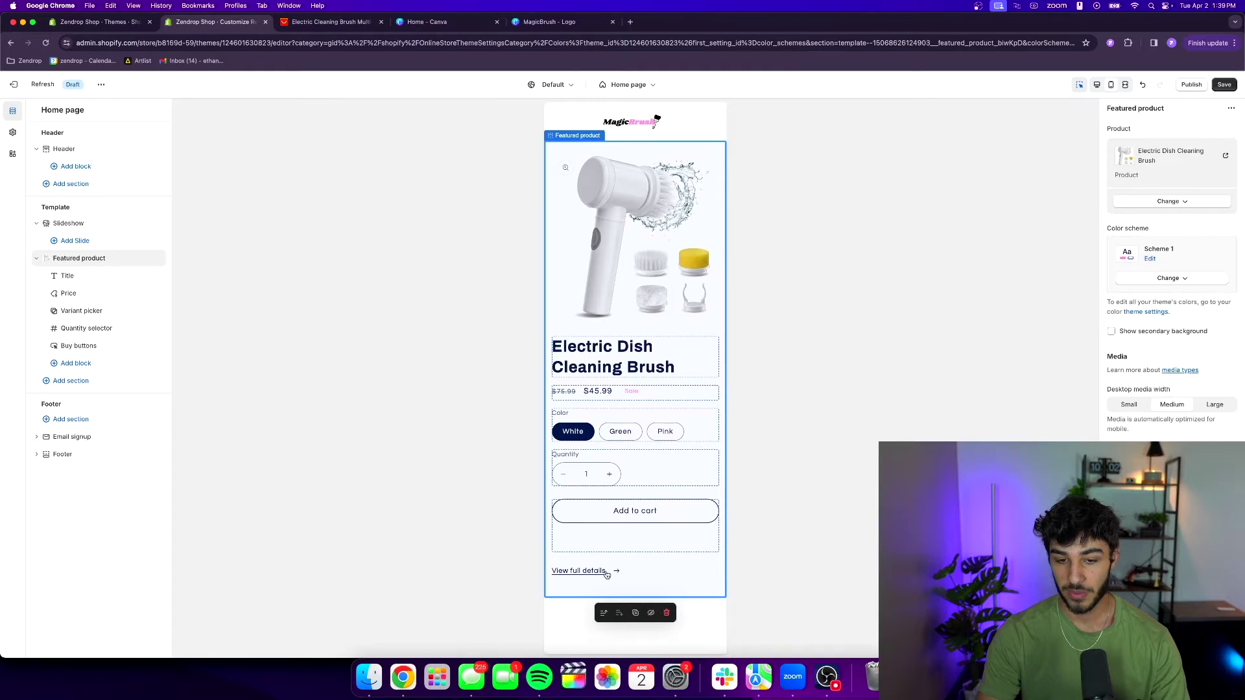
left_click(608, 576)
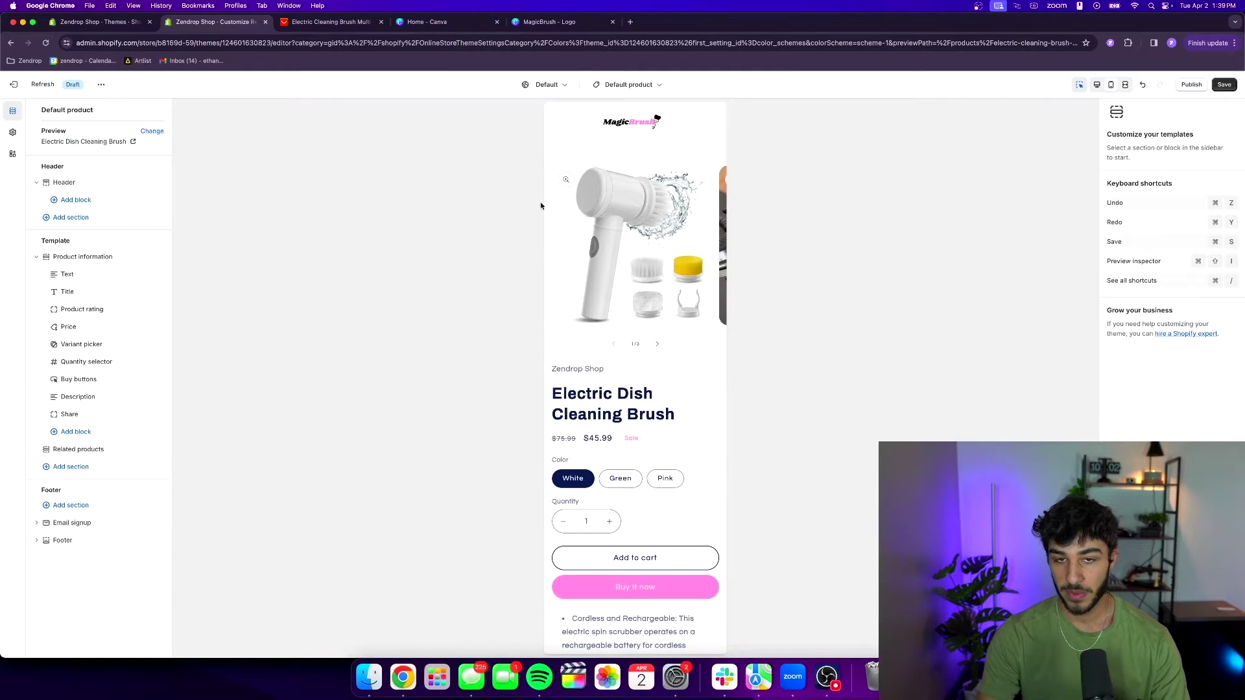
Step: Delete the Featured product's Quantity selector block on the home page and save the theme
key("super+bracketleft")
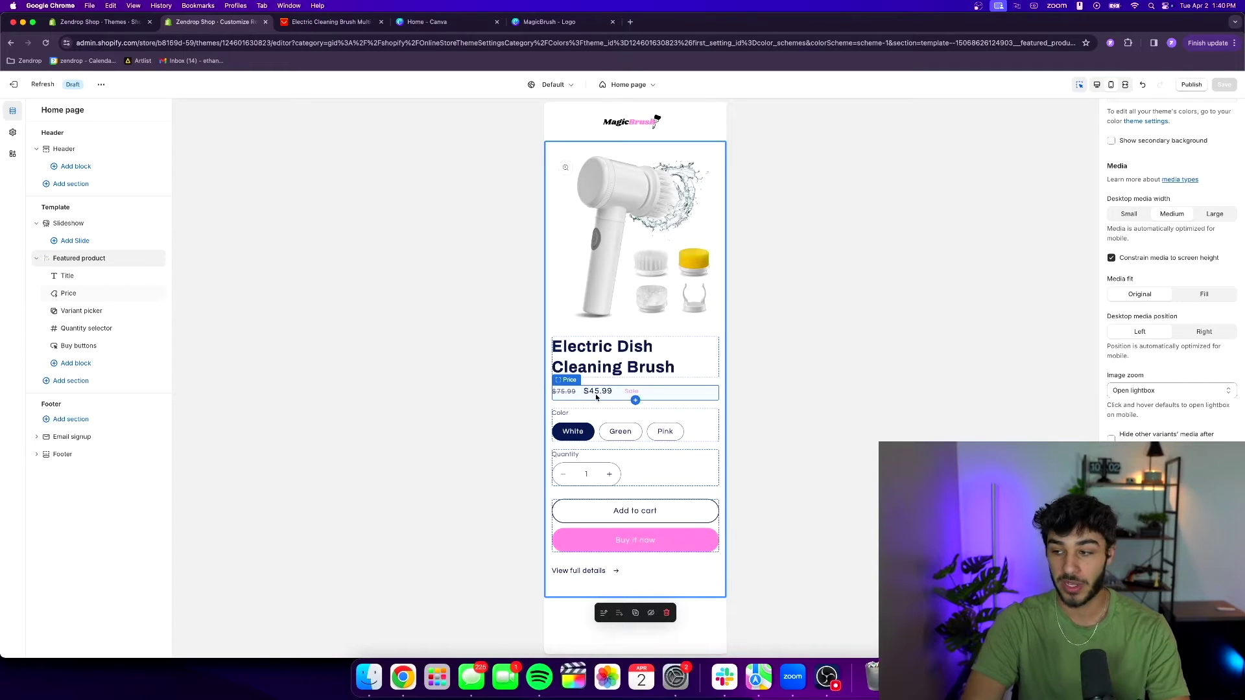
left_click(638, 471)
left_click(666, 500)
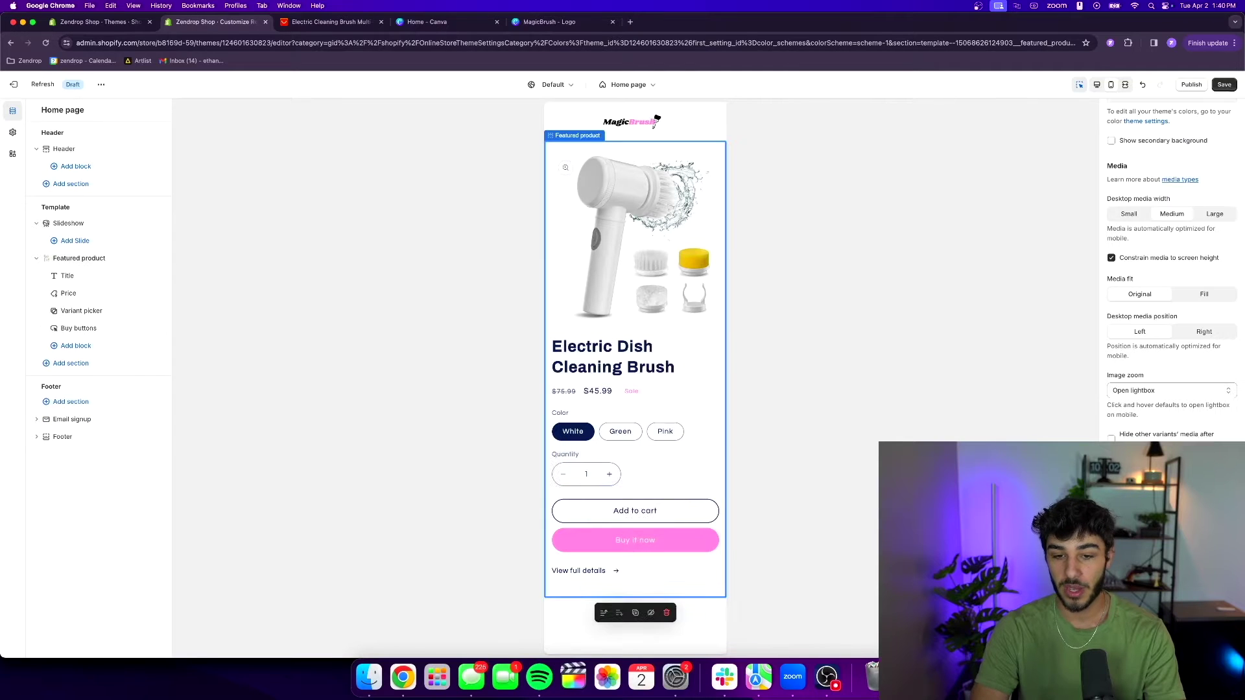
left_click(1219, 85)
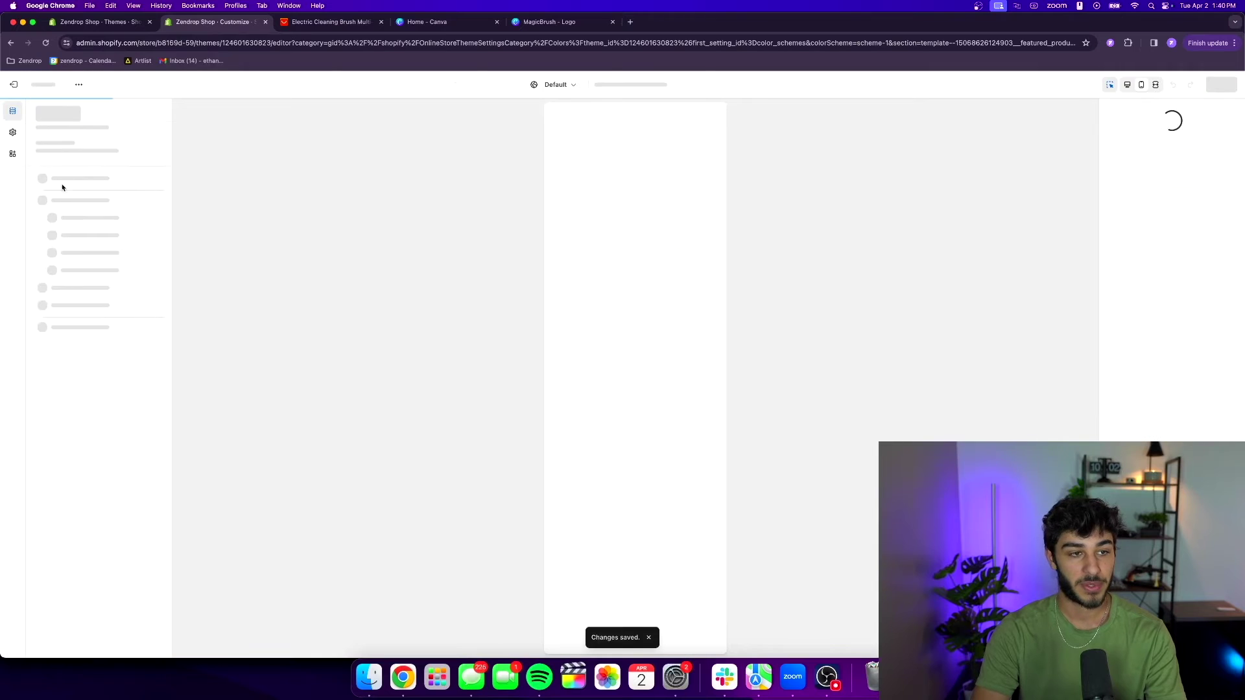
Step: Find the Kaching Bundle Quantity Breaks app and install it on the store
left_click(13, 85)
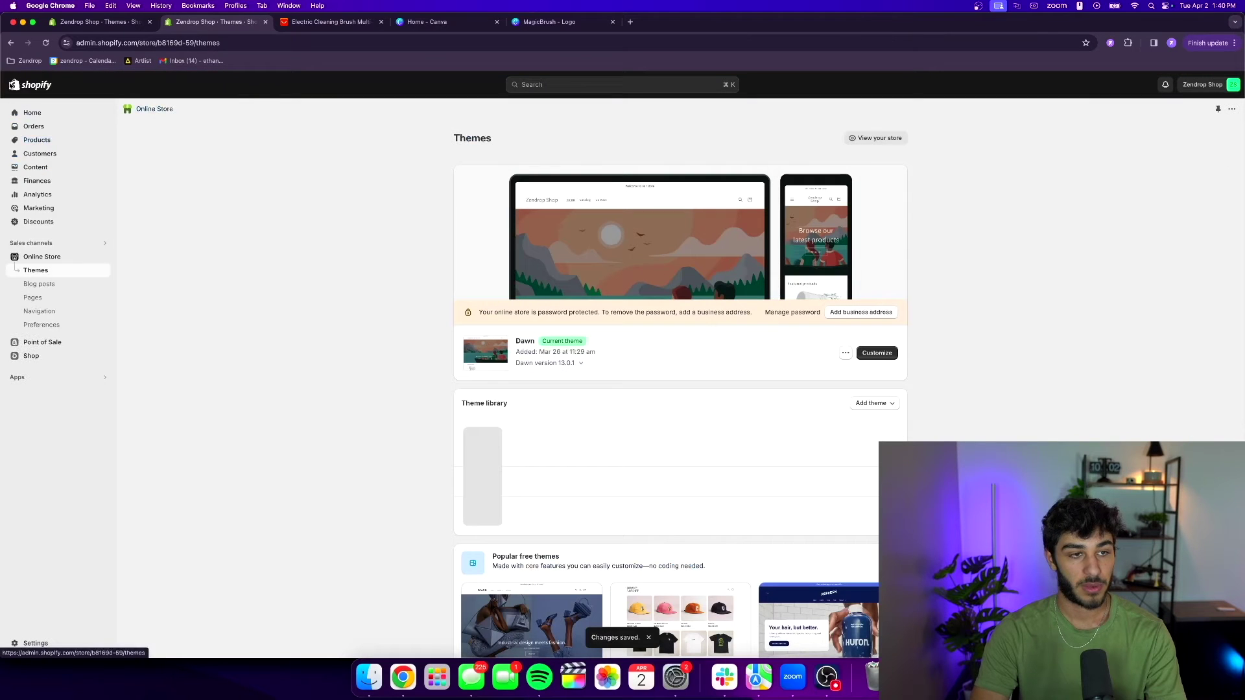
left_click(52, 376)
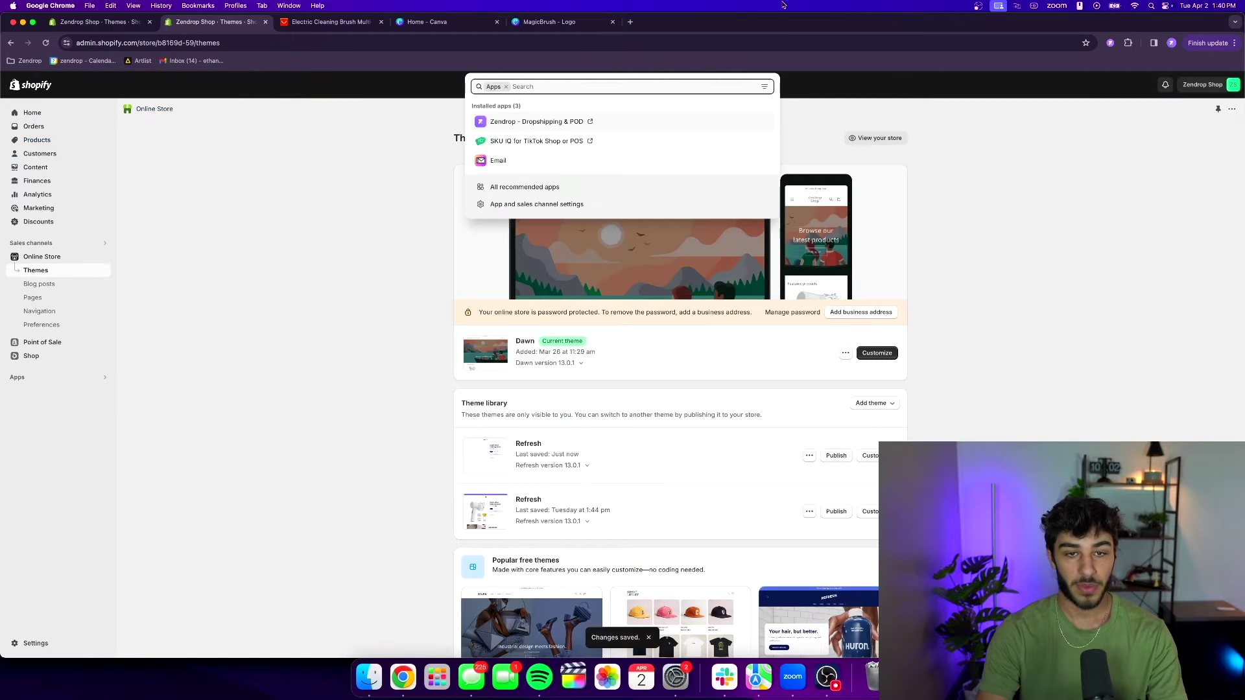
type("katching bundles")
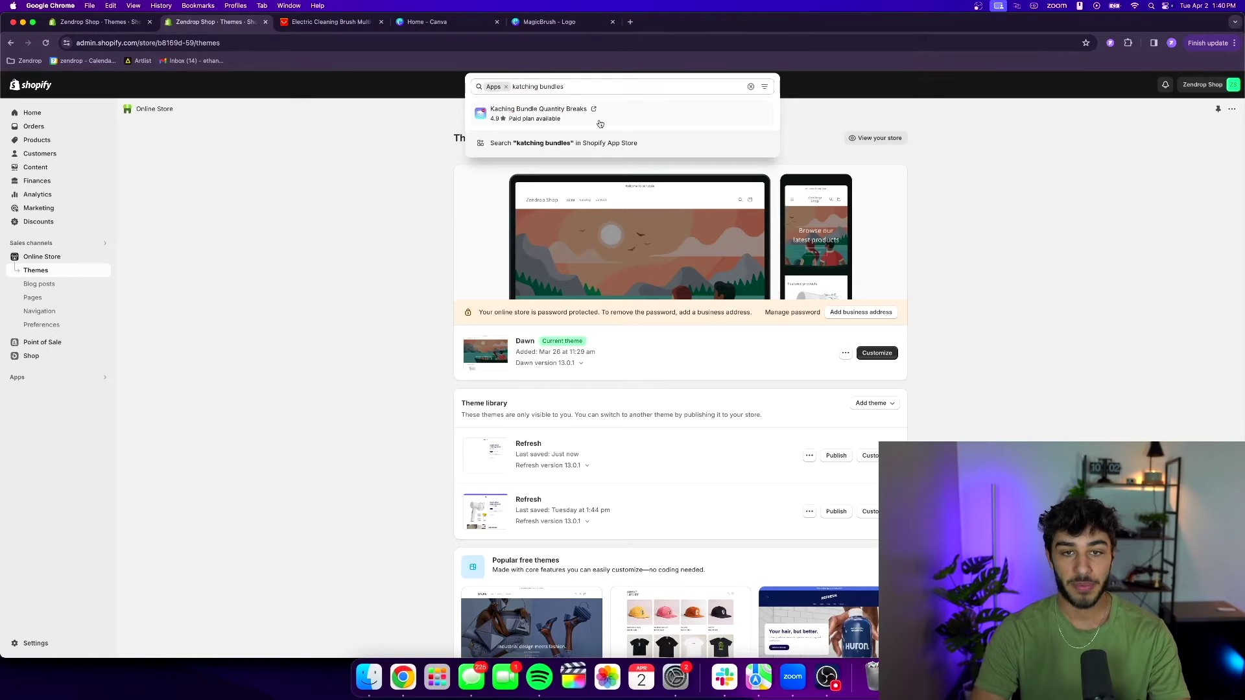
left_click(600, 123)
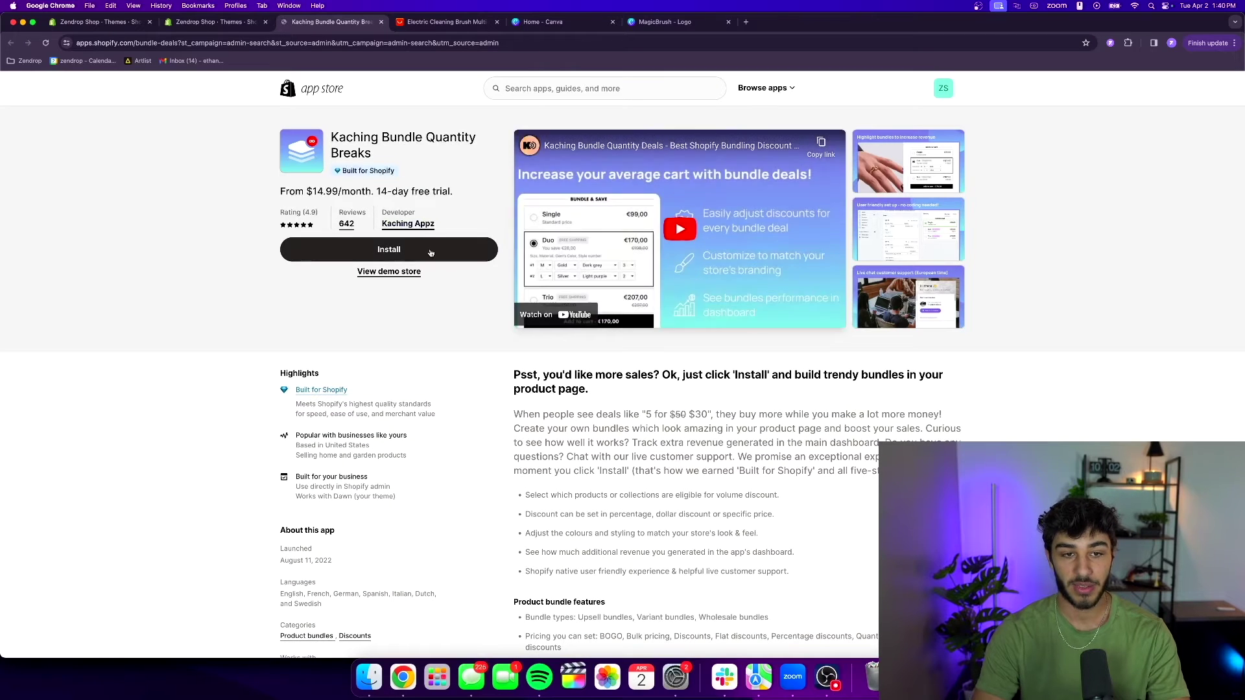
left_click(429, 253)
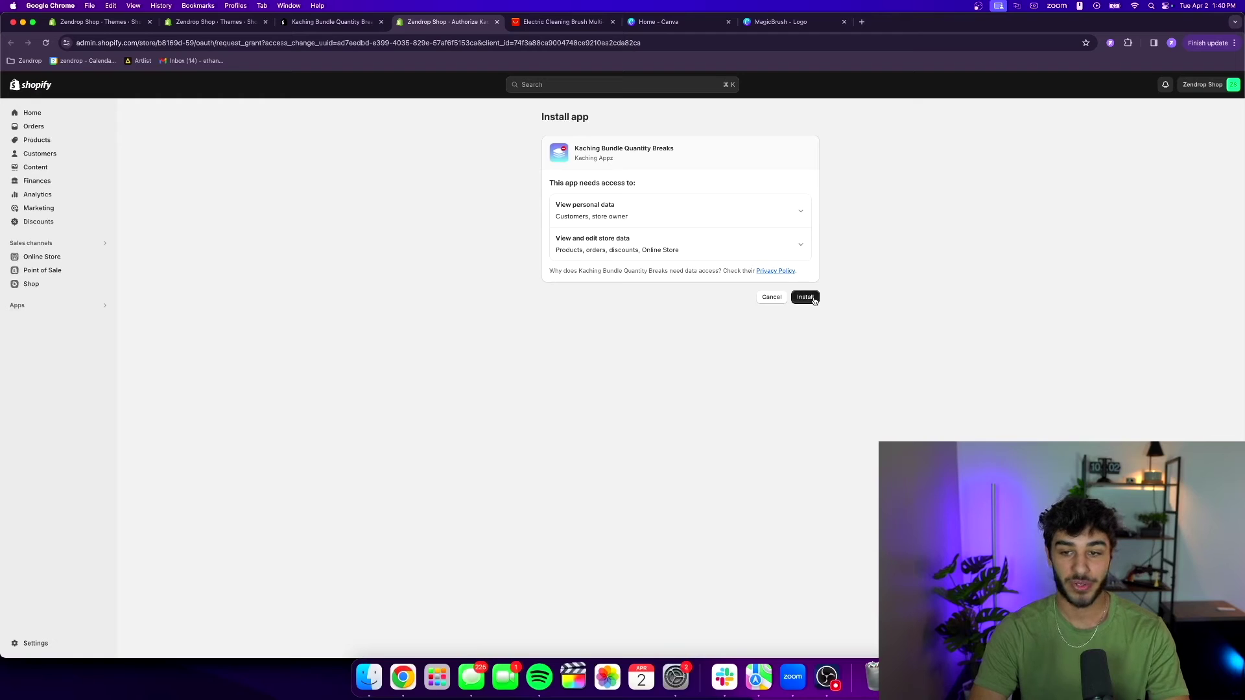
left_click(814, 301)
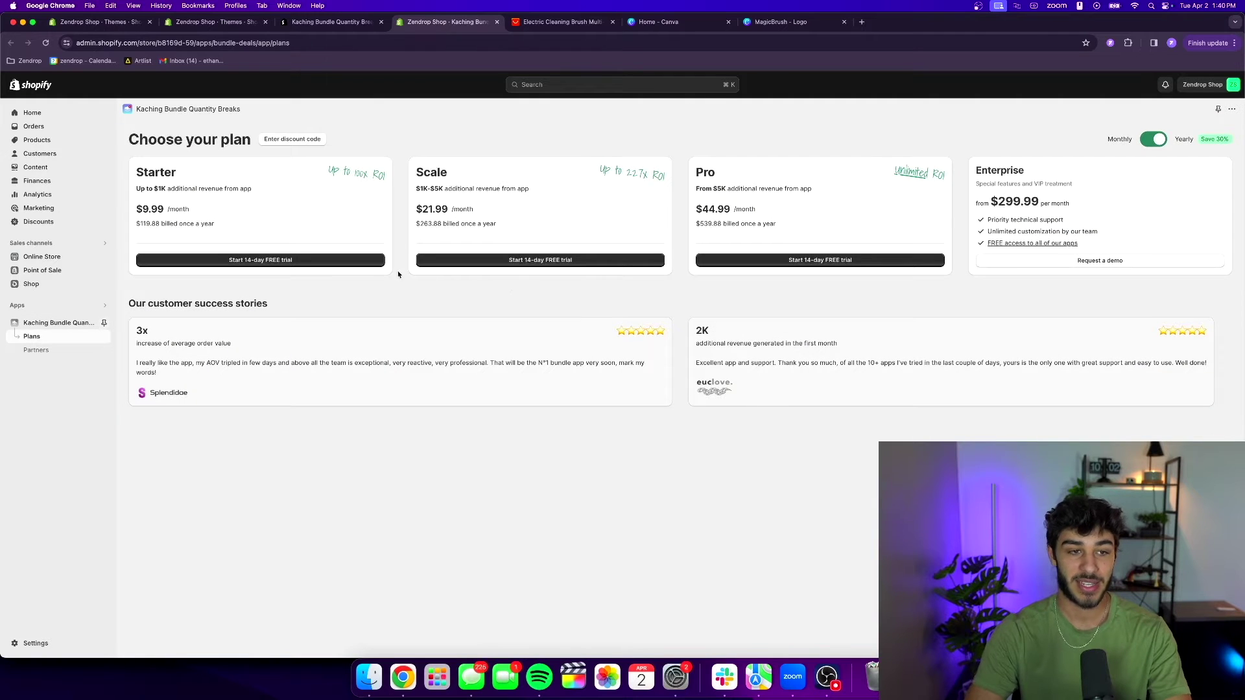
Step: Approve the Starter 14-day free trial and start a new bundle deal
left_click(355, 260)
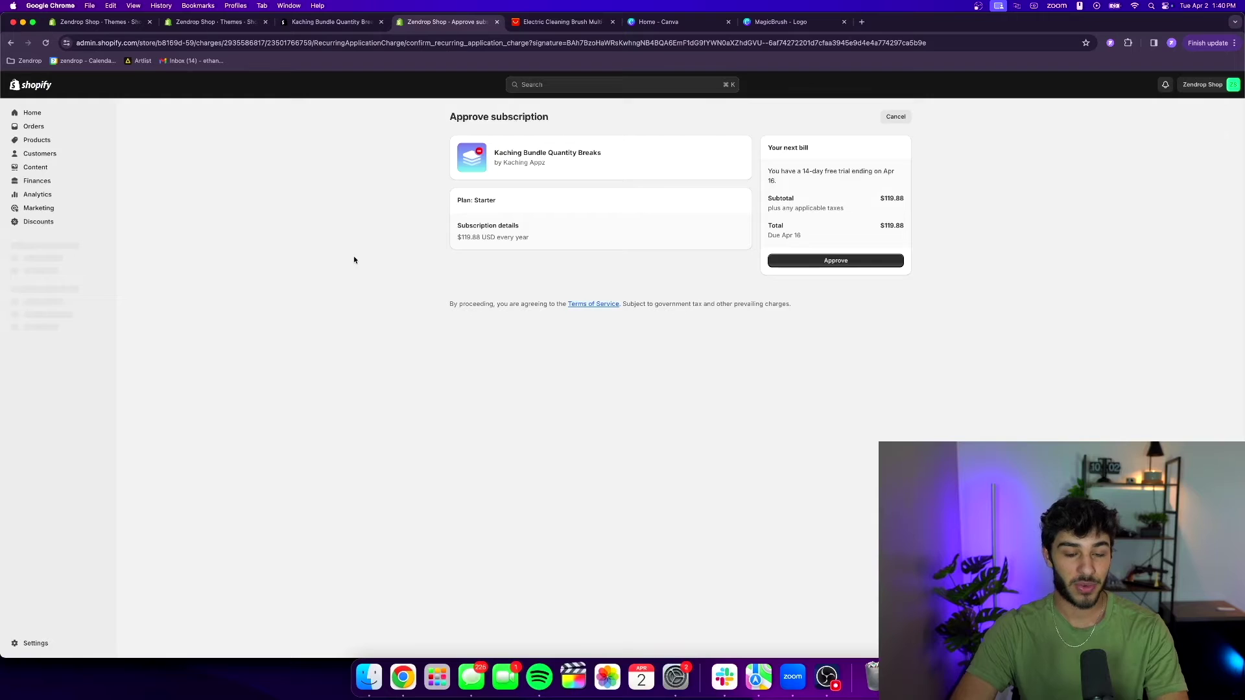
left_click(816, 261)
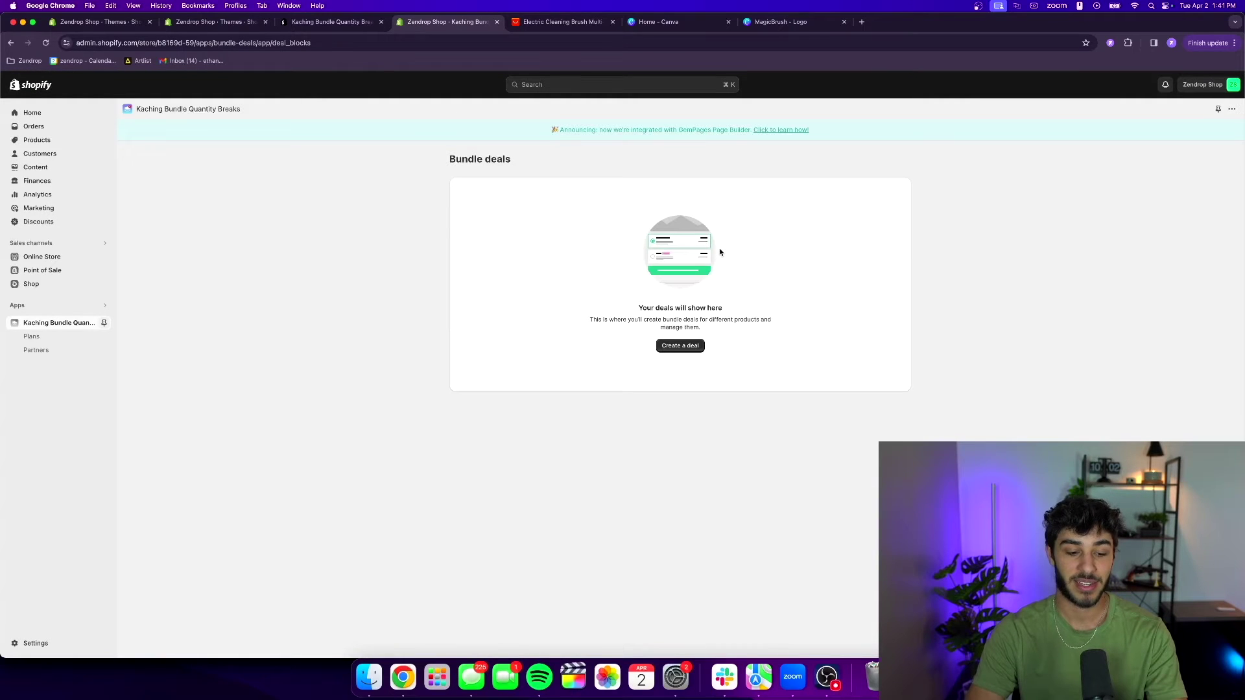
left_click(680, 346)
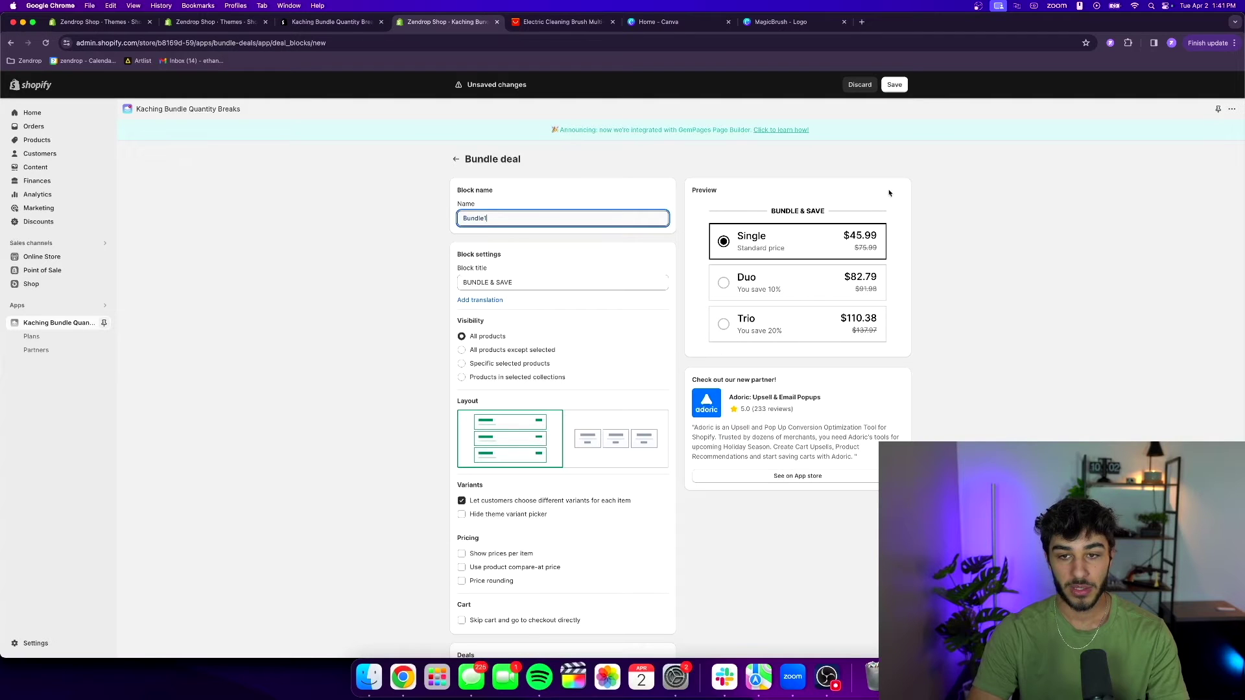
Step: Set the deal's visibility to Specific selected products, choosing only Electric Dish Cleaning Brush
scroll(641, 332, "down", 5)
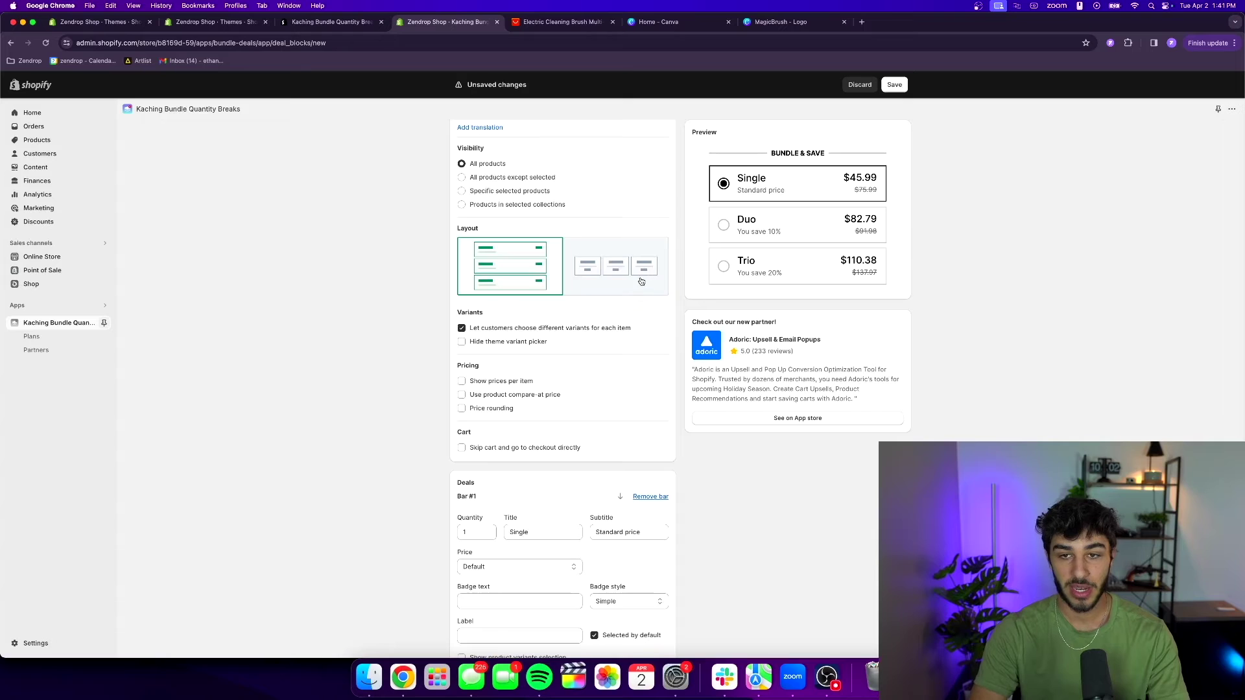
scroll(738, 233, "up", 3)
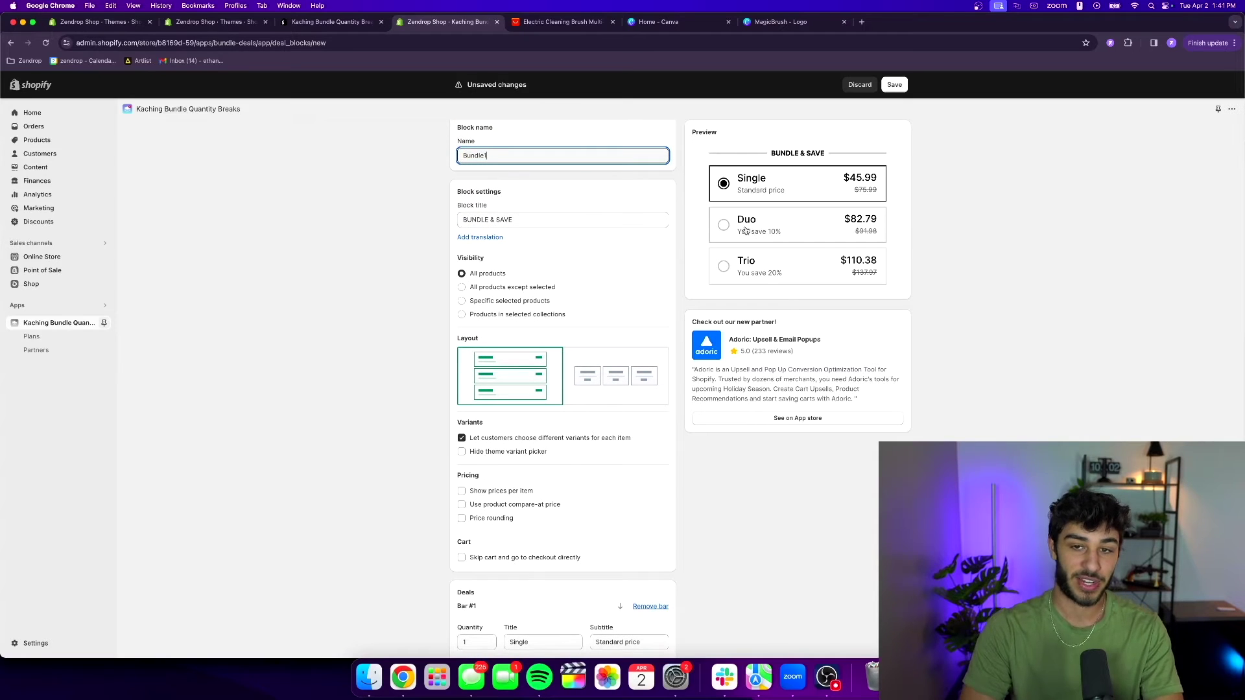
left_click(500, 317)
left_click(507, 302)
left_click(529, 331)
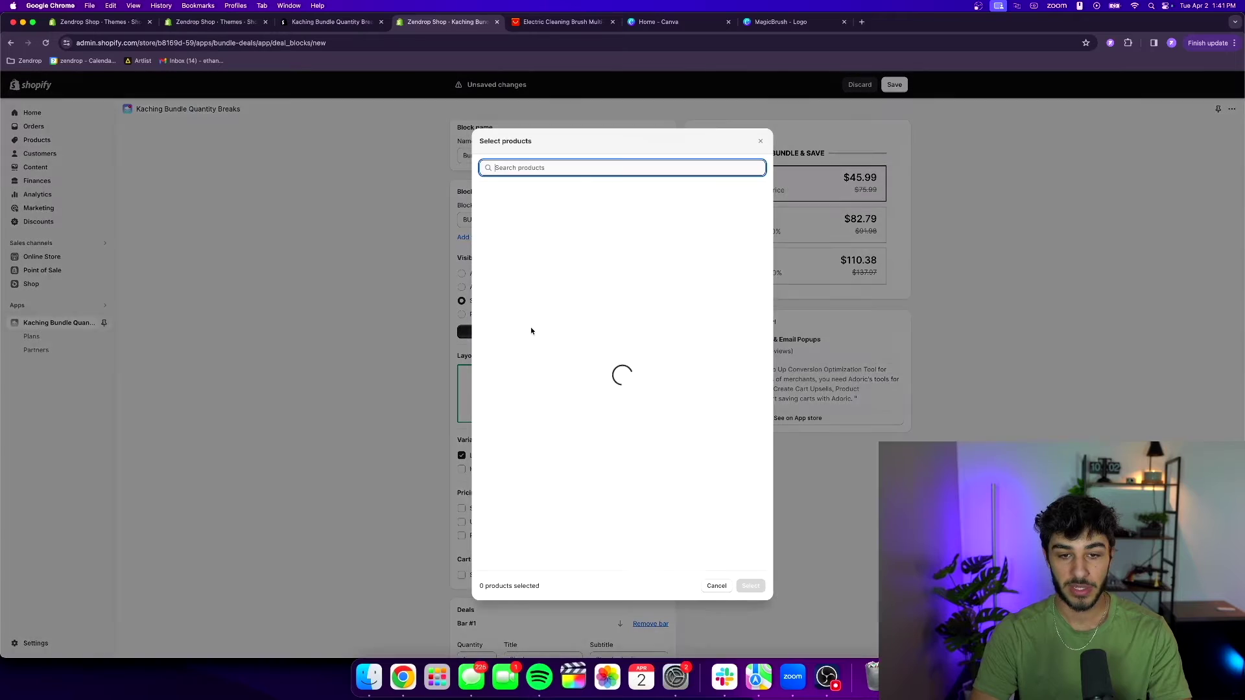
left_click(568, 198)
left_click(751, 588)
scroll(534, 358, "down", 3)
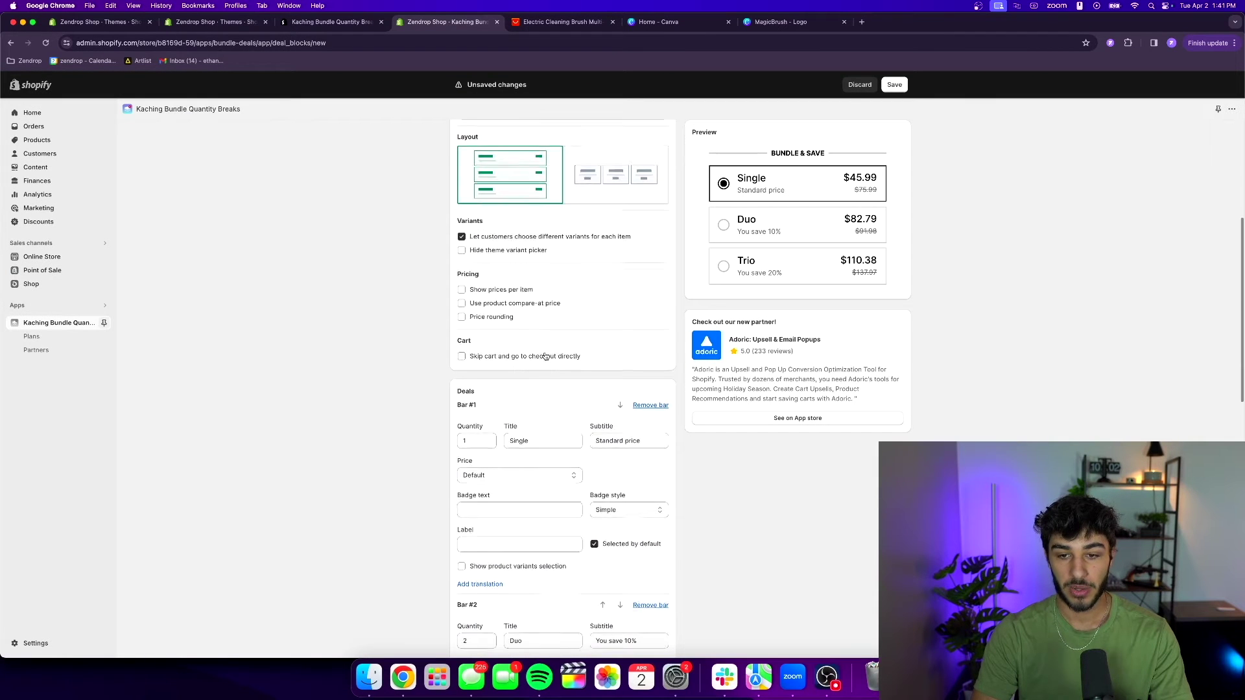
scroll(545, 356, "up", 5)
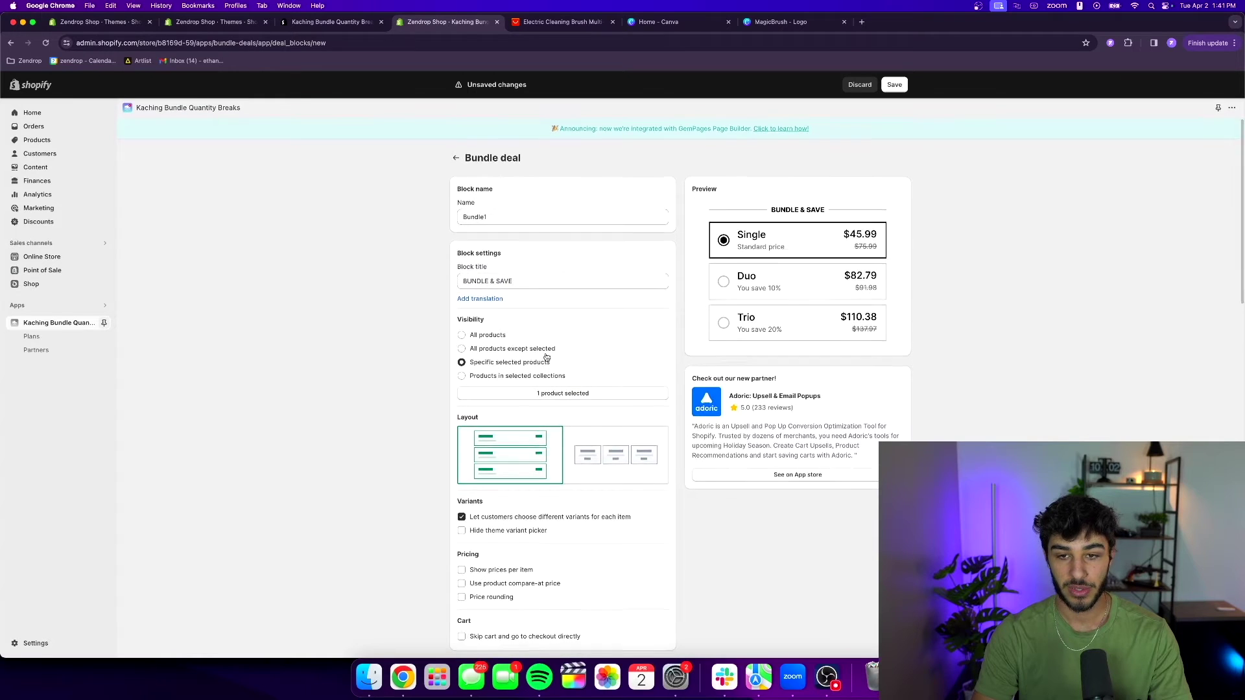
scroll(546, 358, "down", 15)
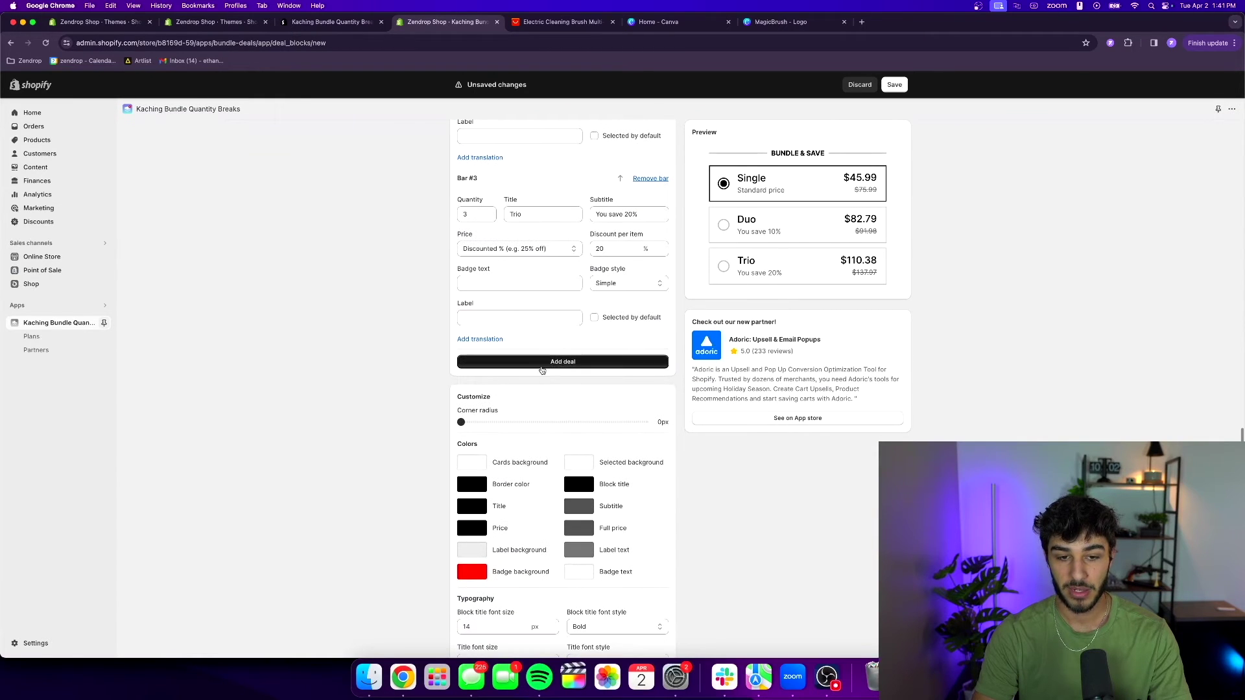
Step: Increase the bundle cards' corner radius and set their border colour to pink #FF9EDE
left_click_drag(461, 422, 543, 424)
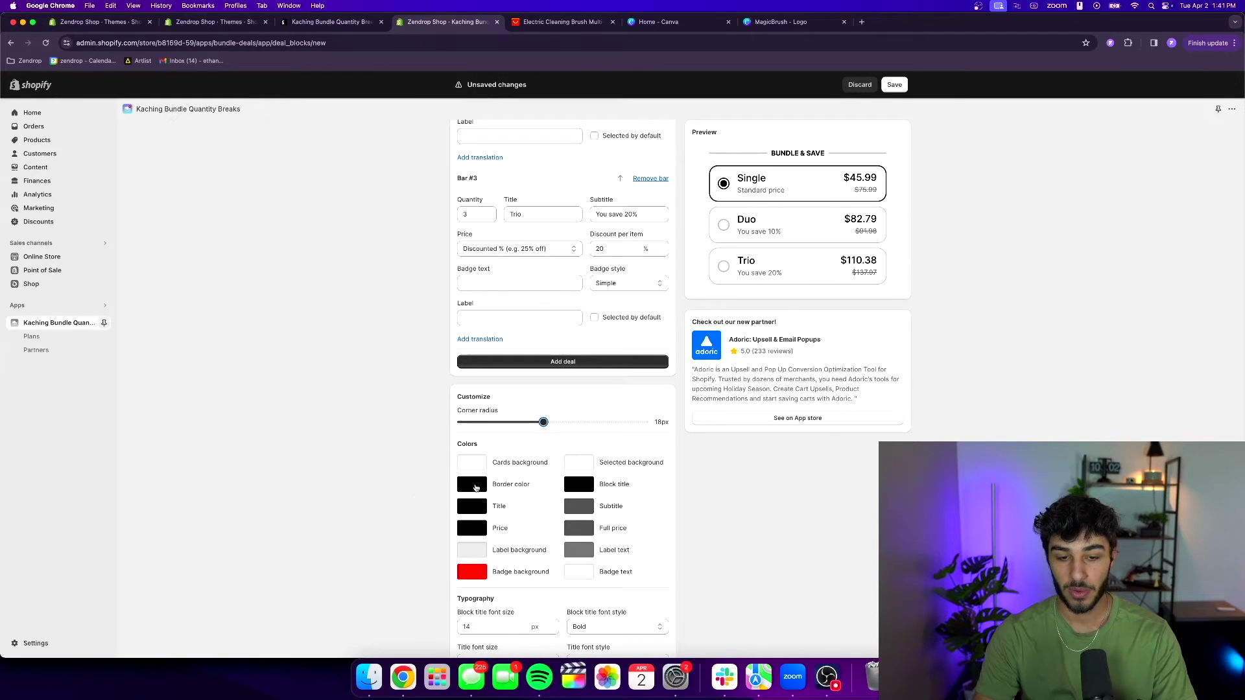
left_click(476, 489)
double_click(446, 595)
type("#FF9EDE")
left_click(425, 615)
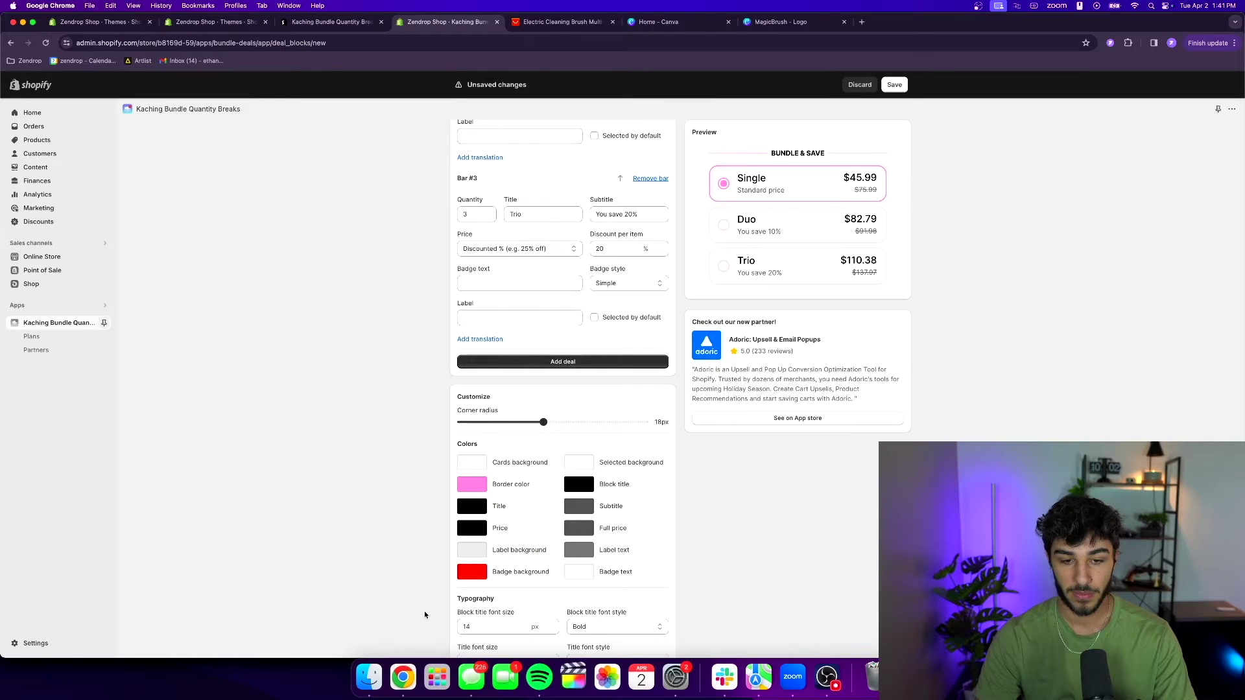
scroll(447, 587, "up", 10)
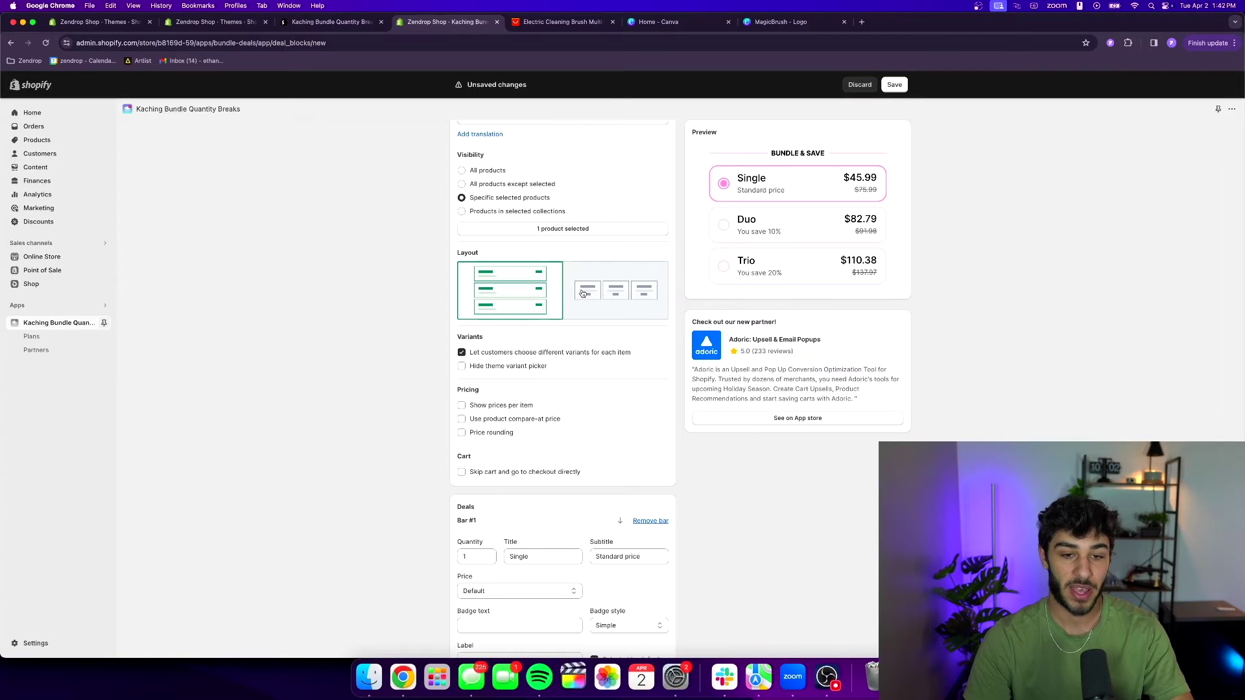
Step: Give the Duo bar a specific total price of $74.99
scroll(525, 391, "down", 5)
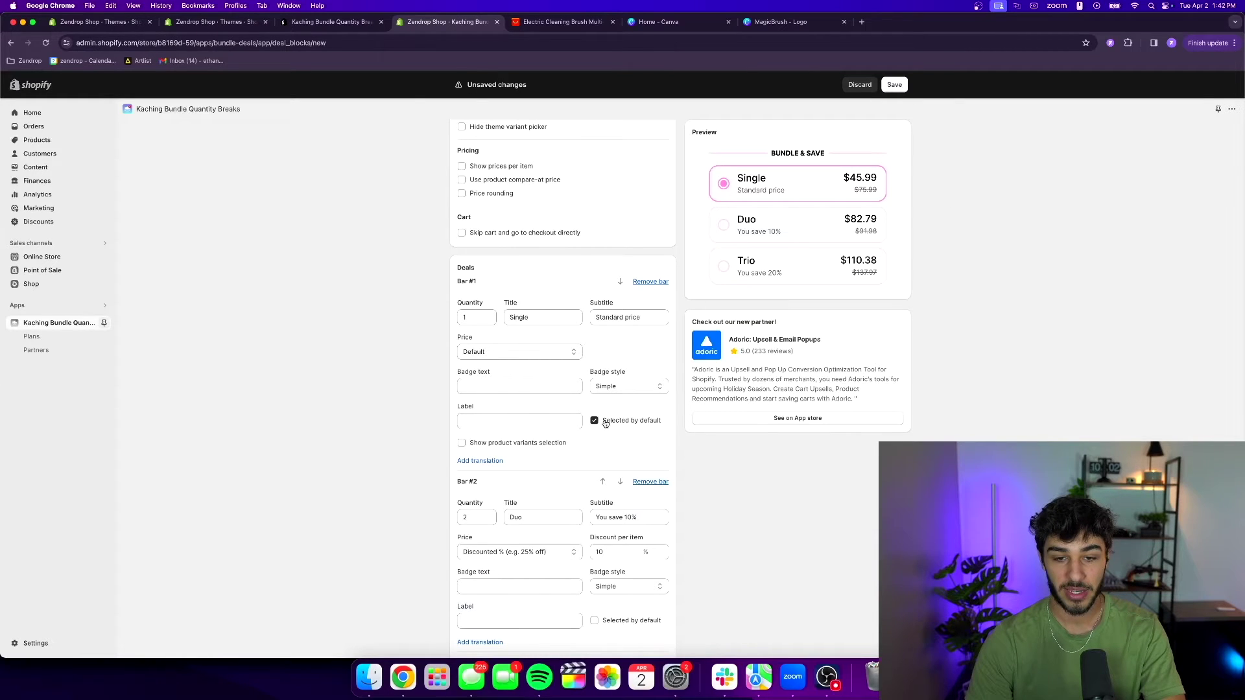
scroll(580, 422, "down", 2)
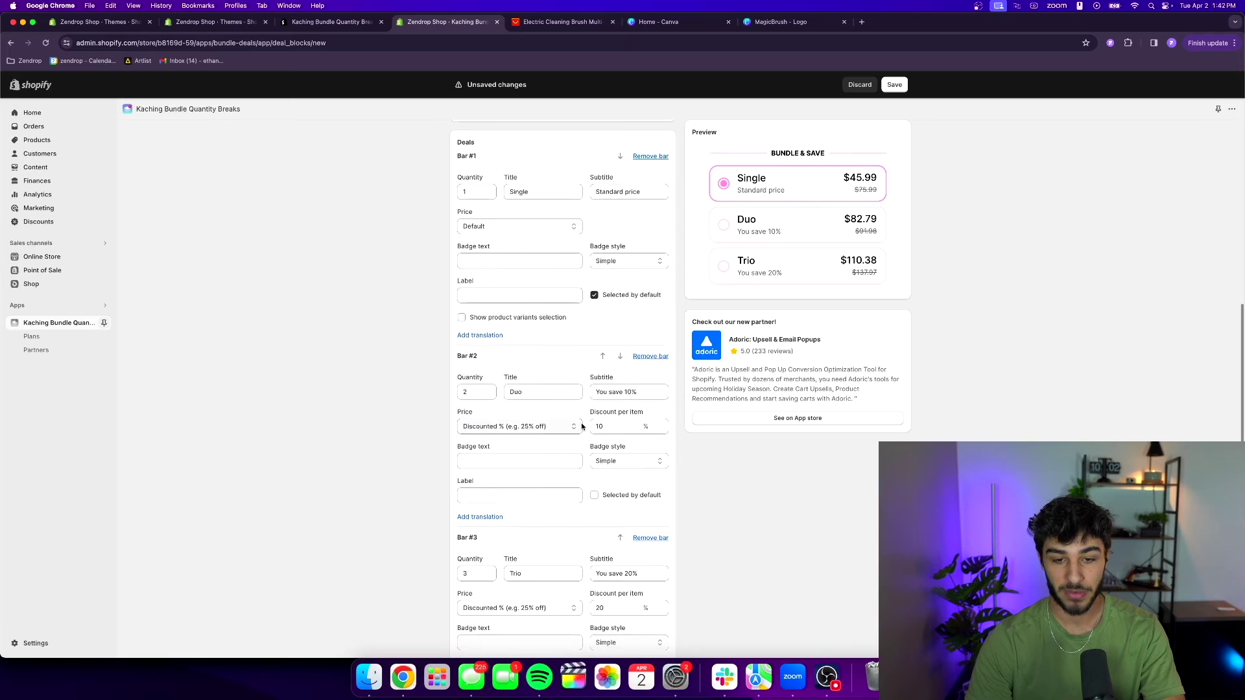
left_click(544, 432)
left_click(559, 440)
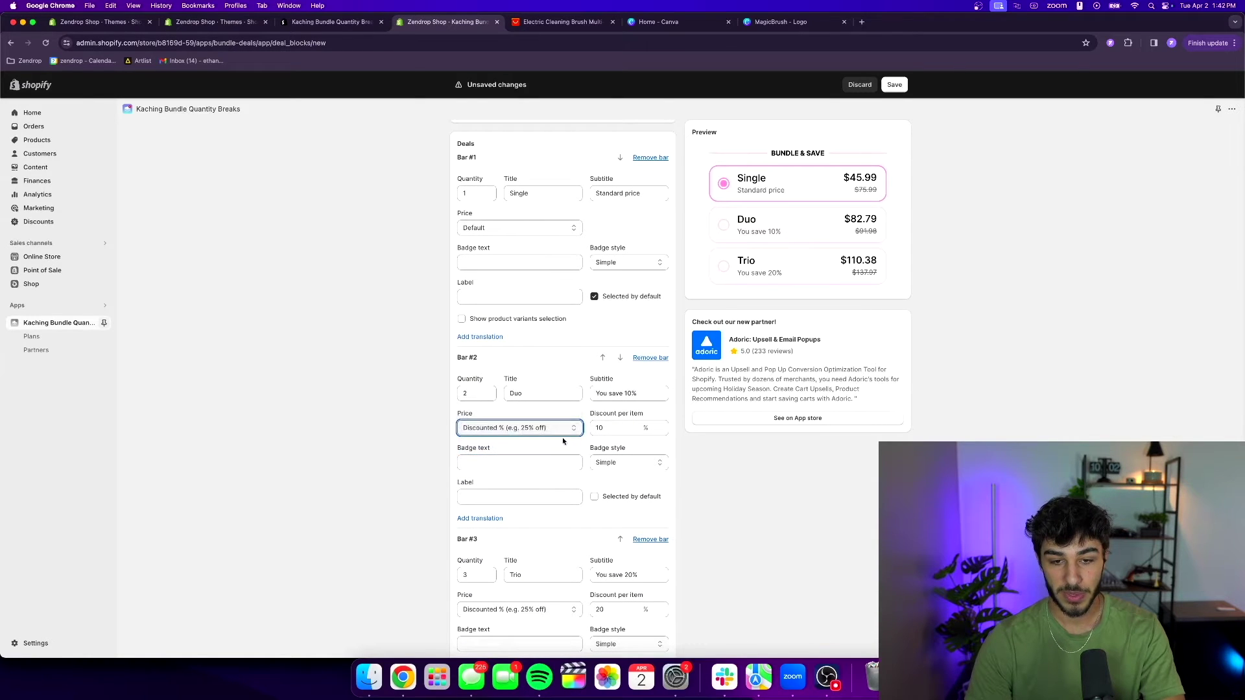
double_click(606, 430)
type("74")
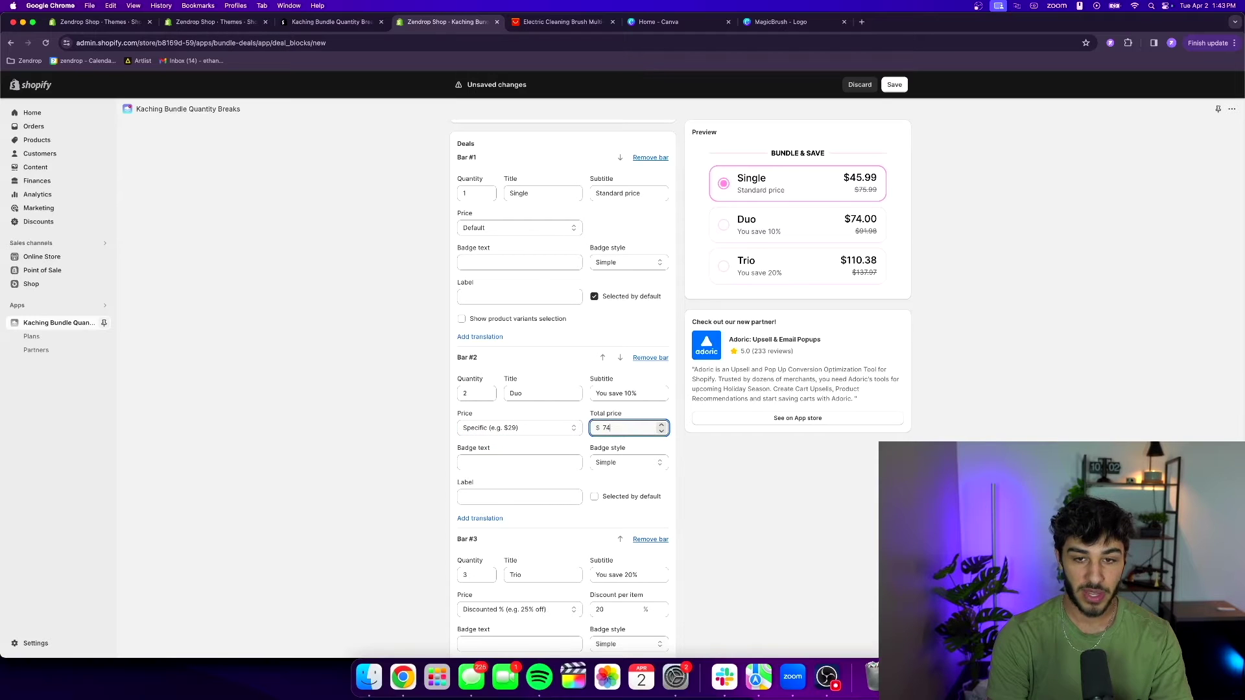
type(".99")
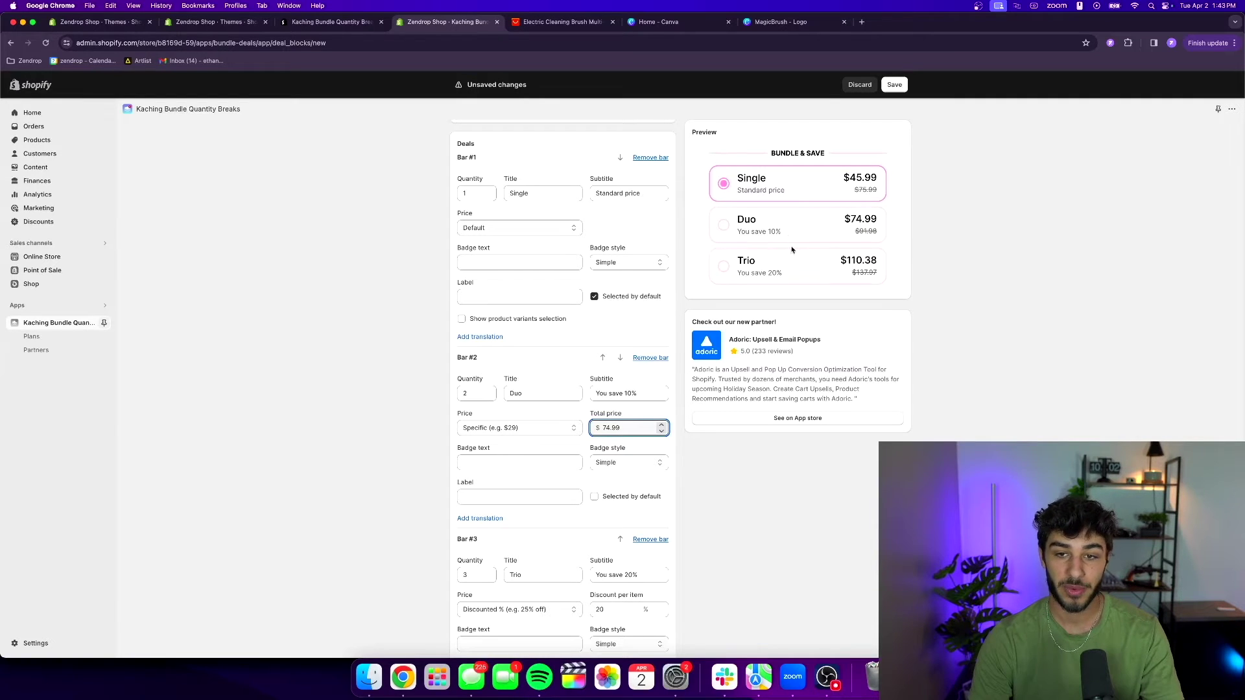
Step: Change the Duo subtitle to 'You save $15', add a Most popular badge, and select it by default
left_click(636, 395)
key("BackSpace")
key("BackSpace")
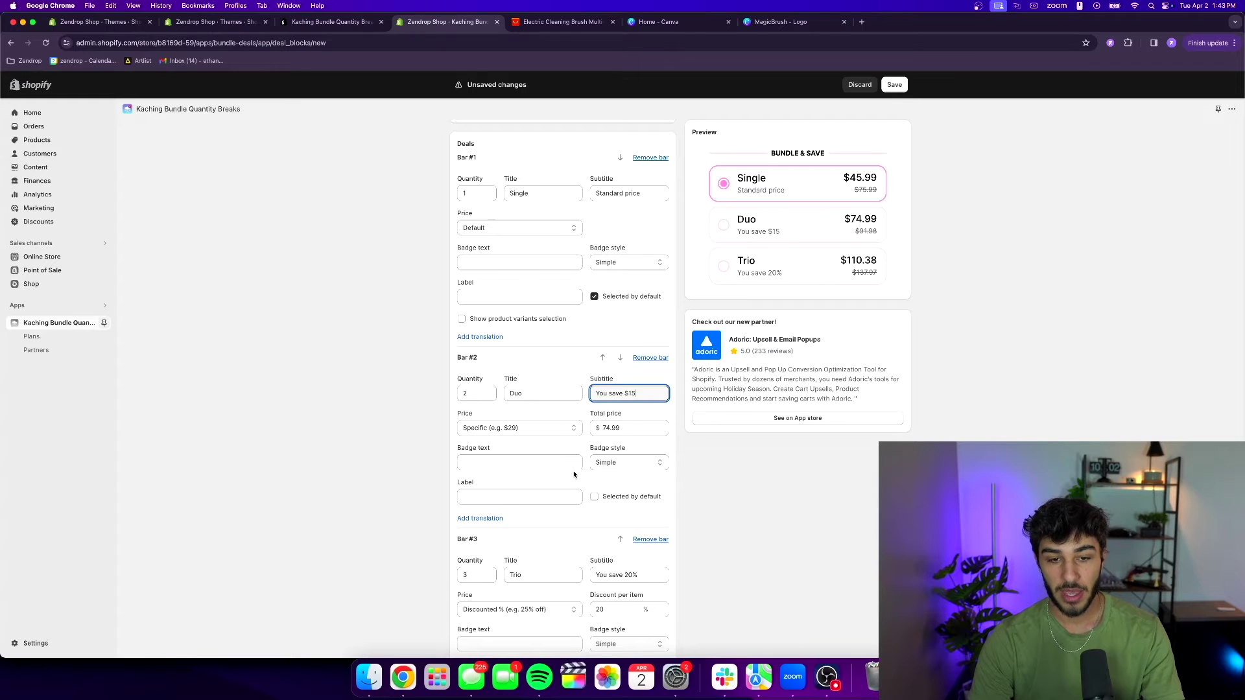
left_click(616, 464)
left_click(616, 474)
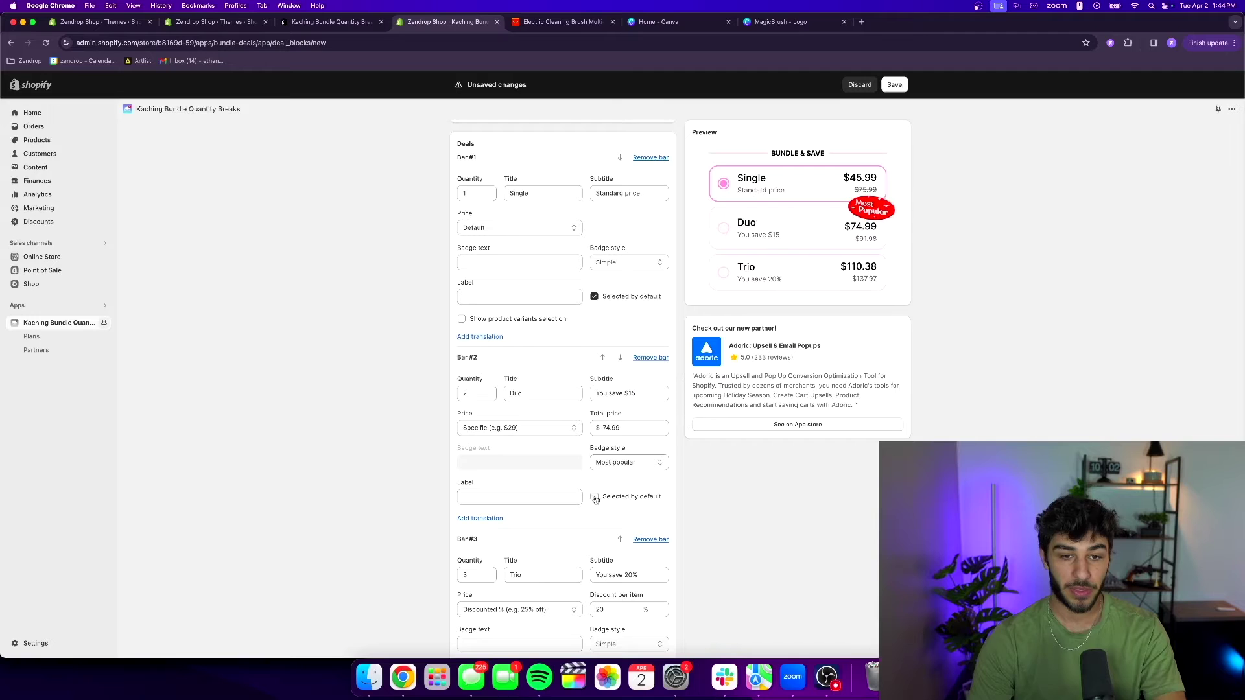
left_click(595, 498)
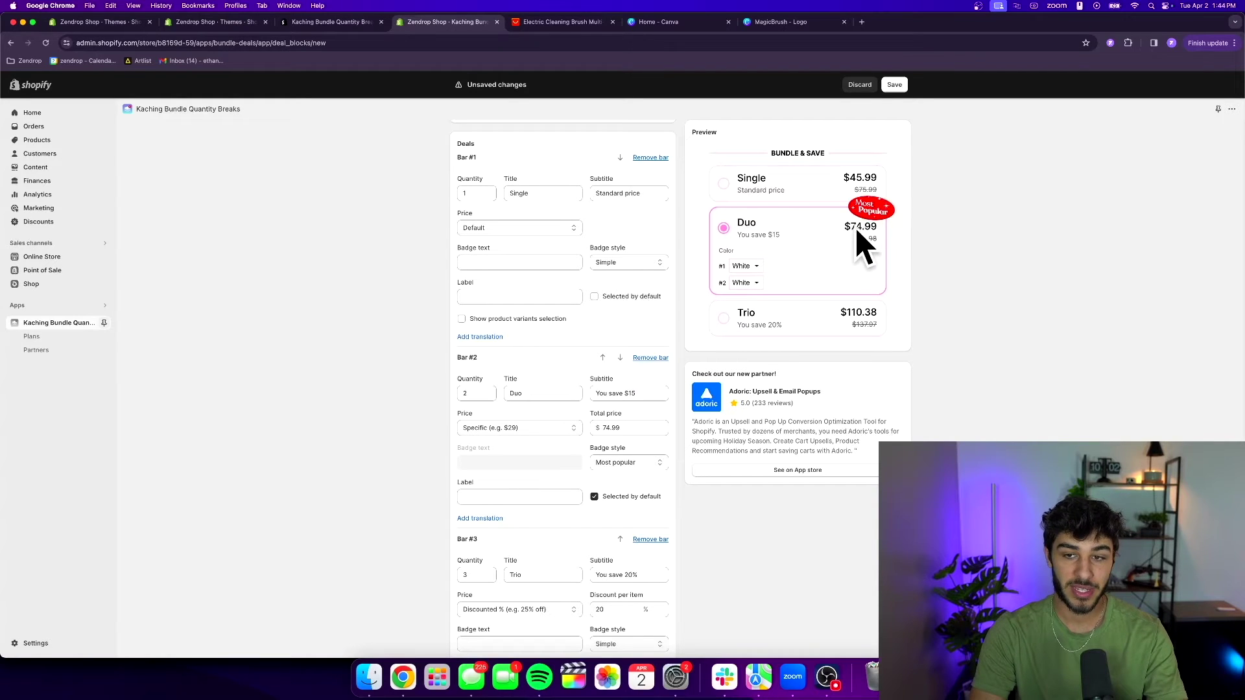
left_click(782, 187)
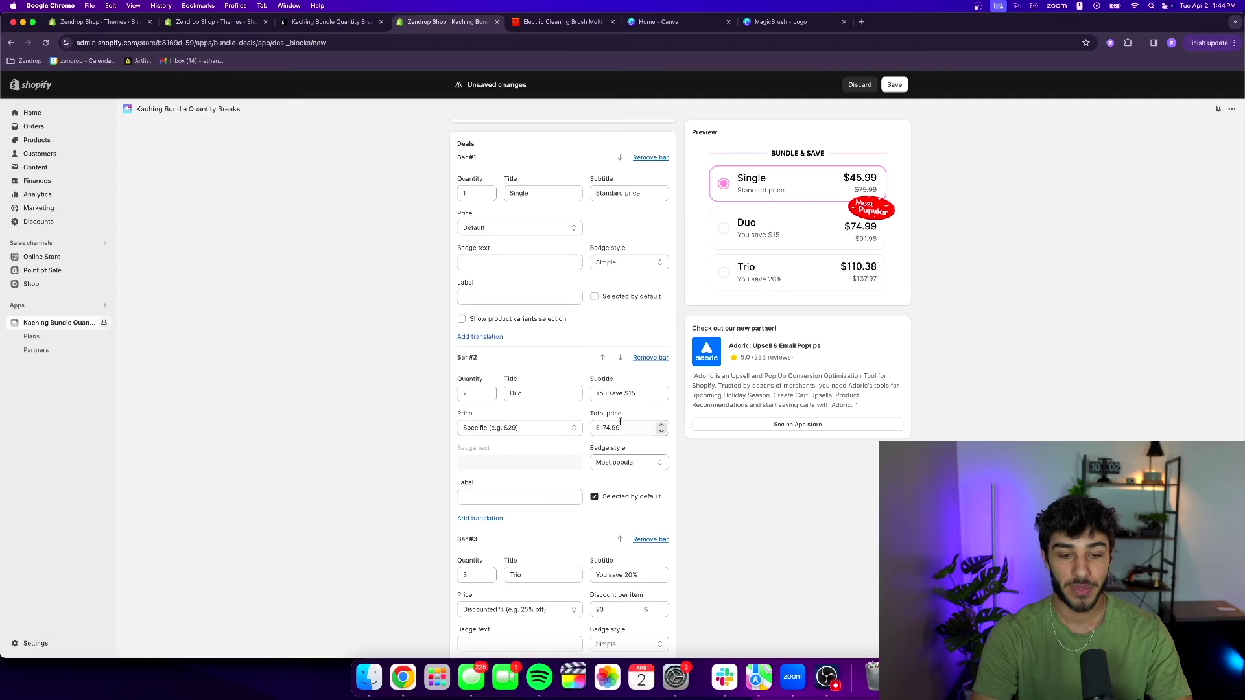
Step: Change the badge background colour from FF1111 to pink #FF9FDE
scroll(662, 429, "down", 5)
scroll(571, 455, "down", 2)
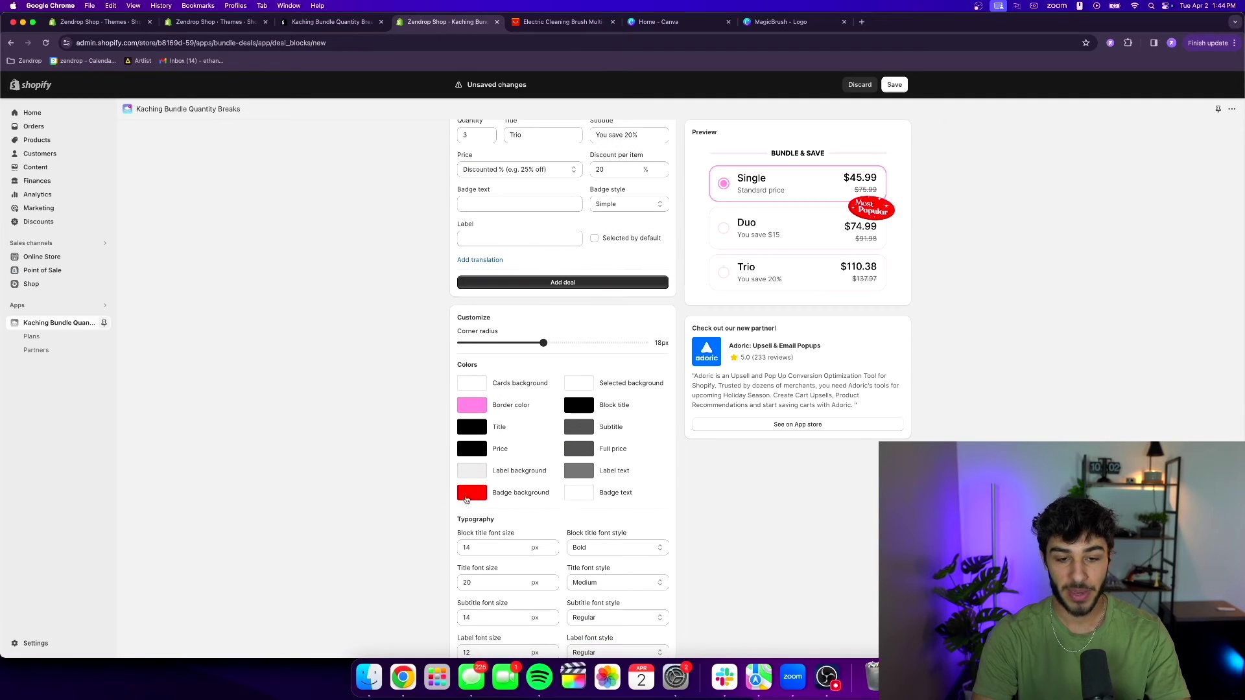
left_click(468, 498)
left_click(452, 598)
double_click(452, 598)
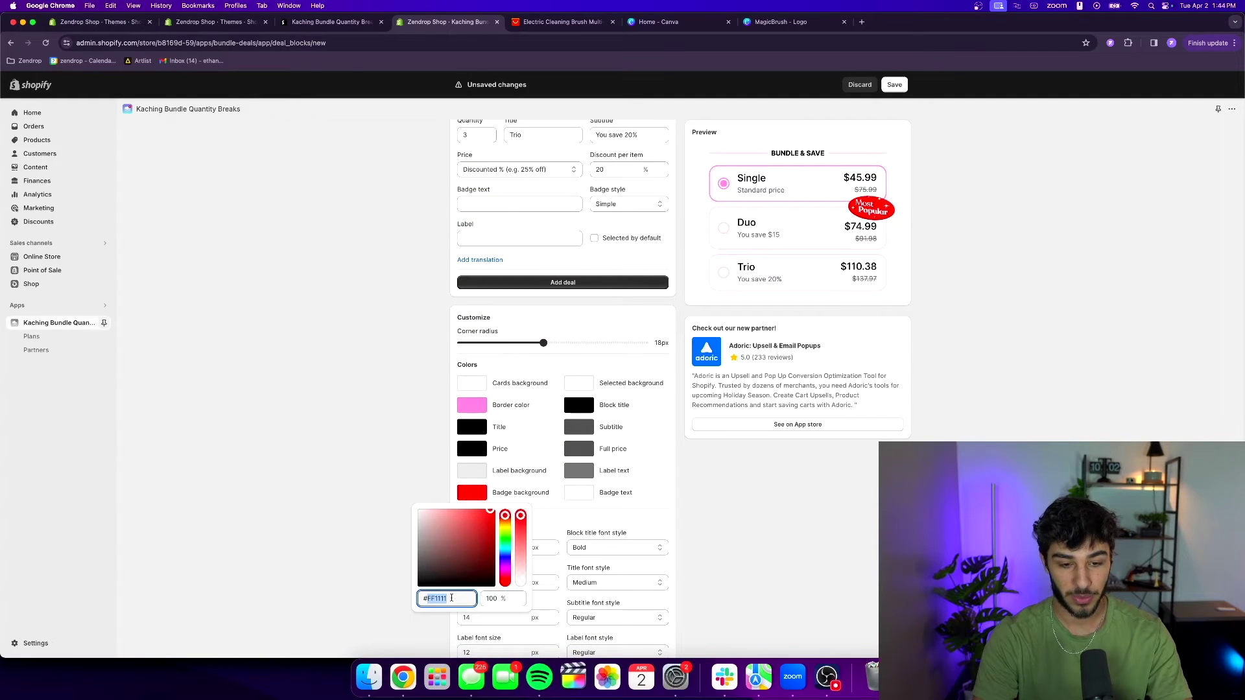
type("#FF9FDE")
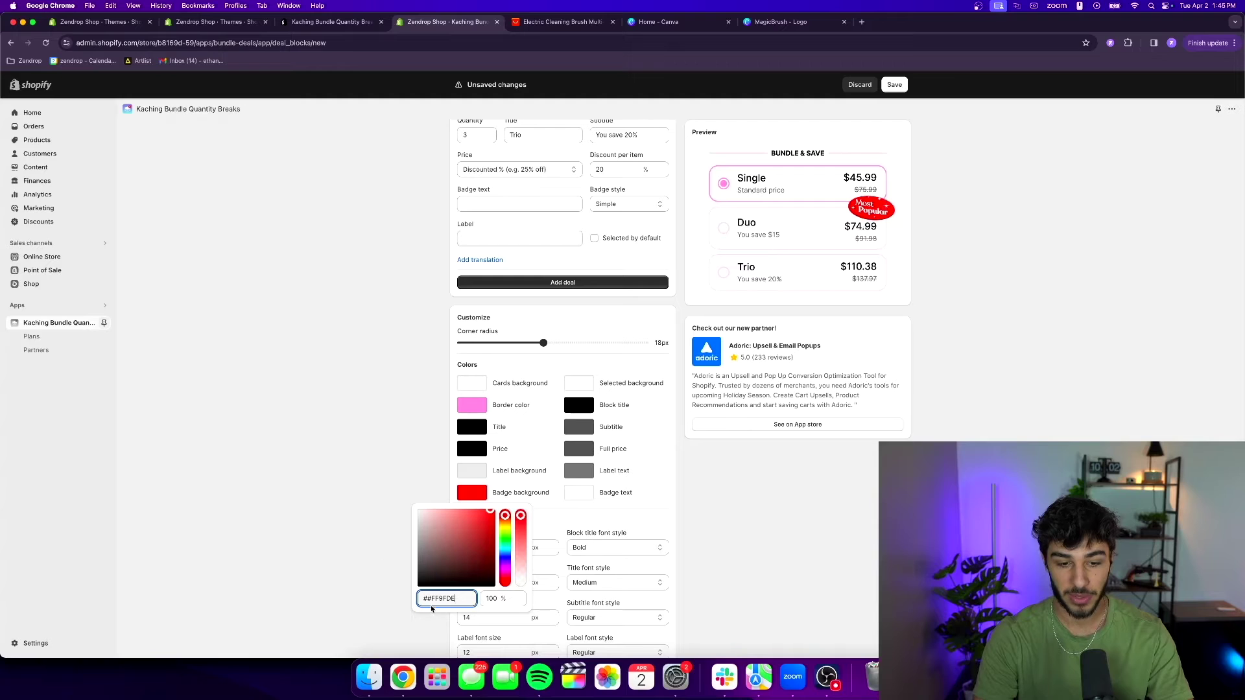
left_click(426, 600)
key("BackSpace")
left_click(389, 594)
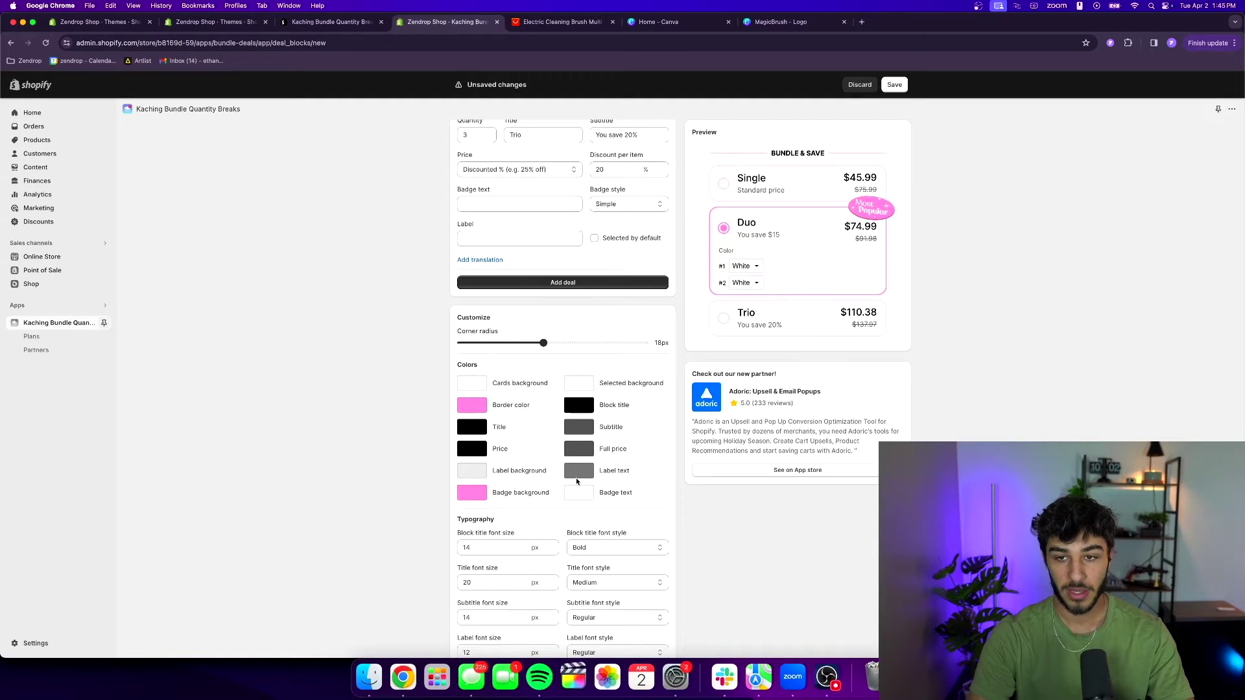
scroll(595, 336, "up", 3)
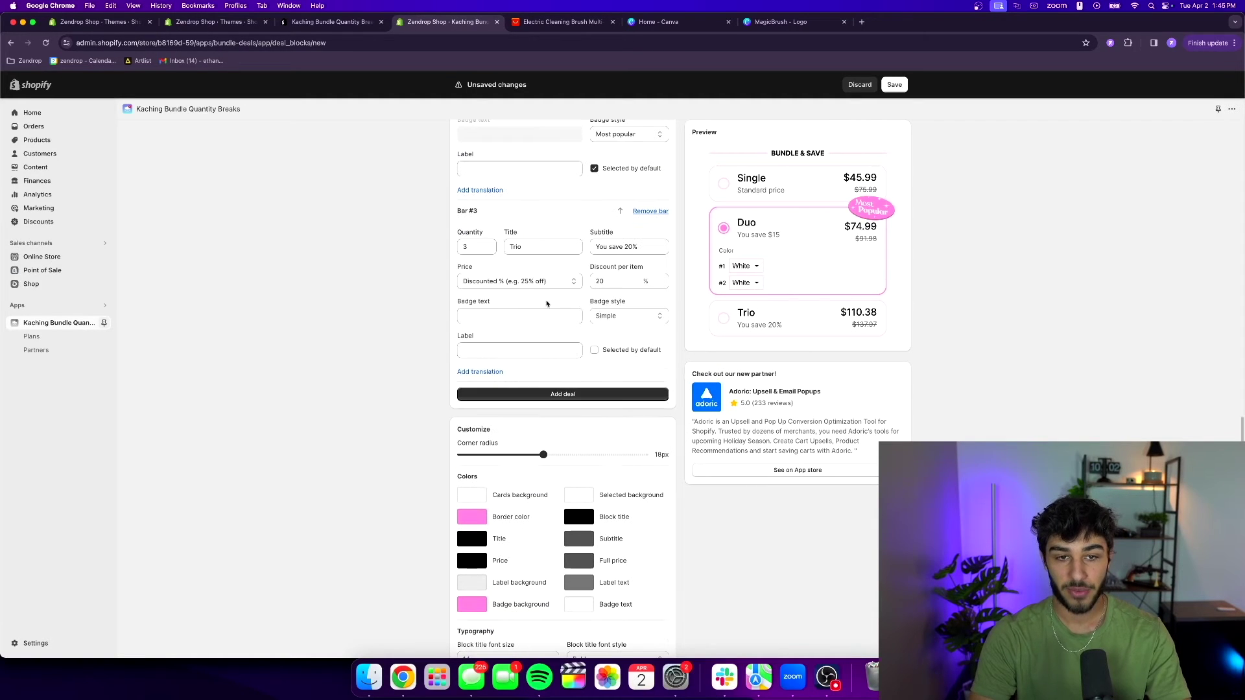
Step: Give the Trio bar a specific total price of $91.99
left_click(746, 316)
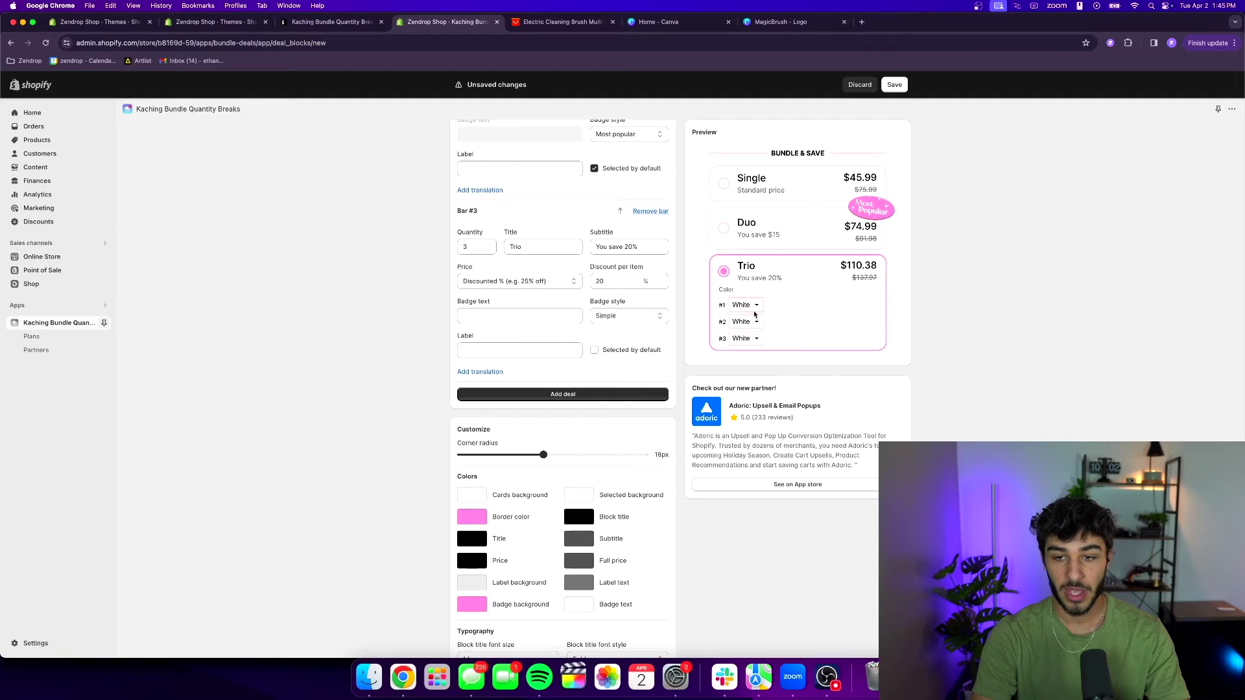
left_click(519, 282)
type("91.99")
left_click(858, 351)
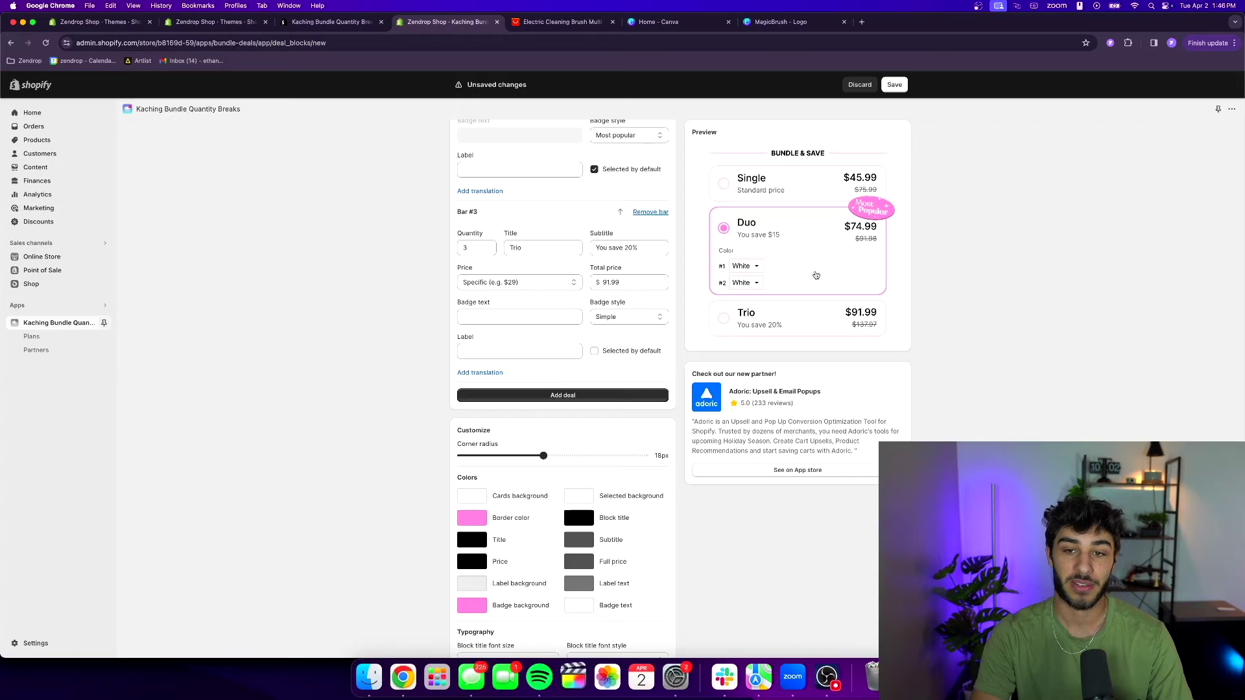
scroll(816, 275, "down", 5)
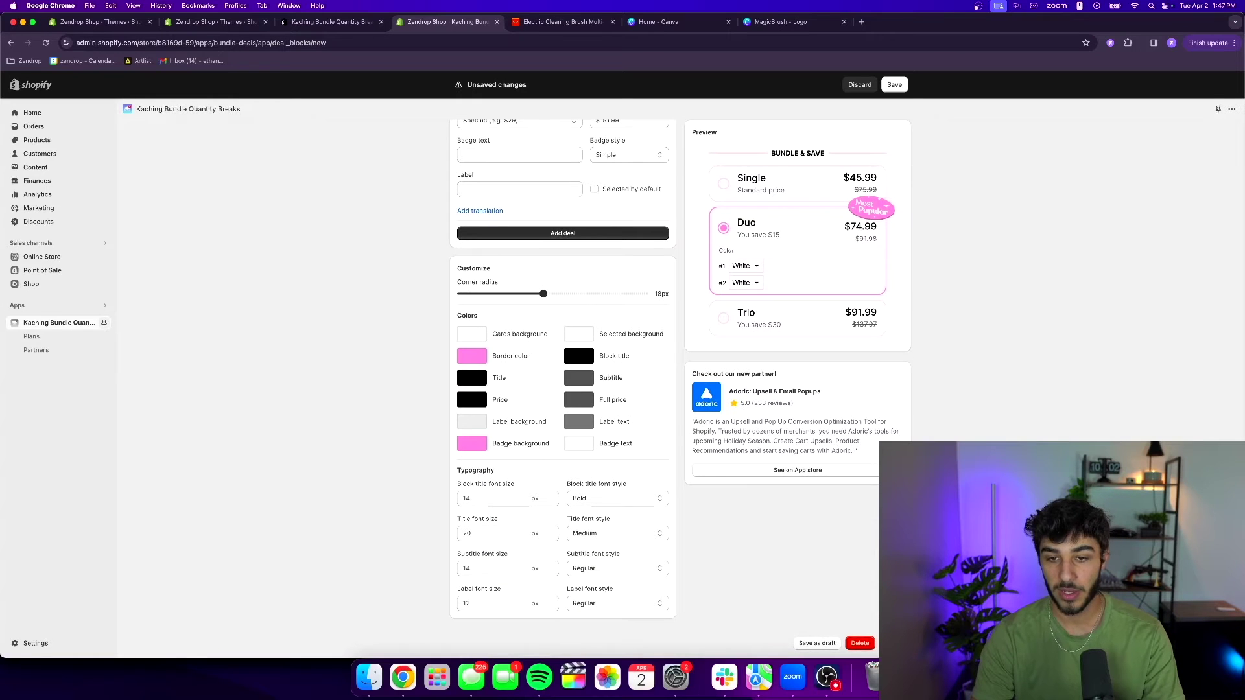
Step: Save the bundle deal, enable the Kaching Bundles app embed, and save the theme
key("super+s")
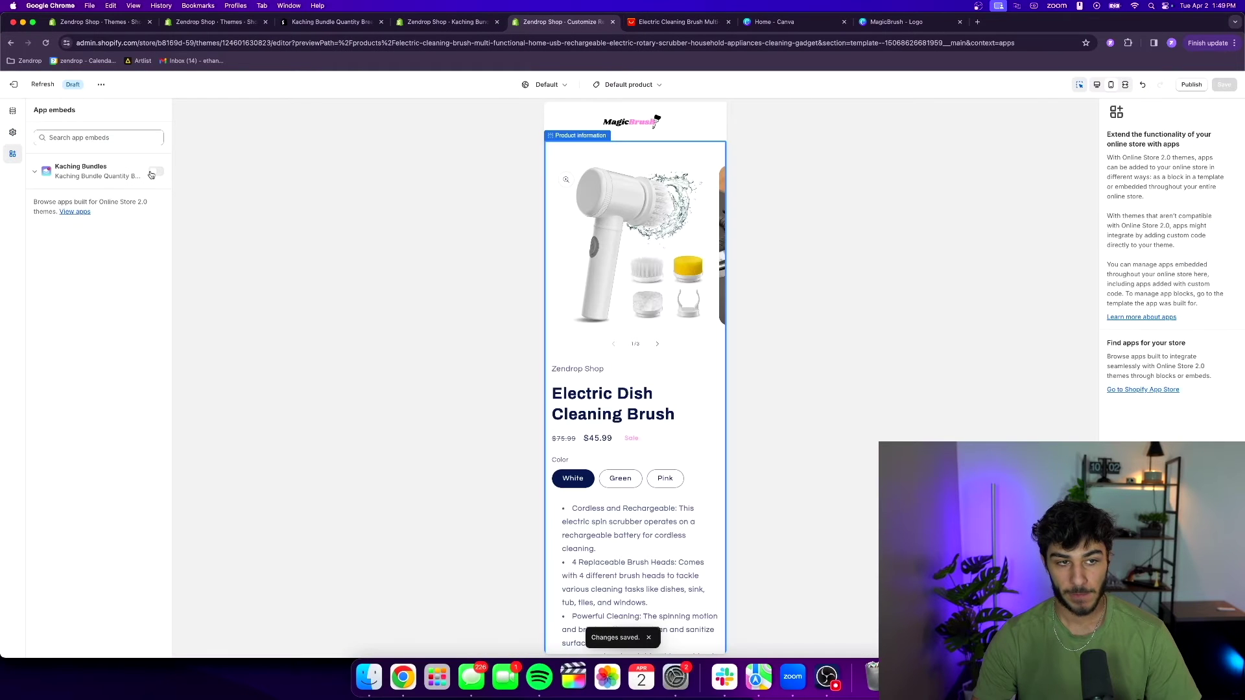
left_click(151, 173)
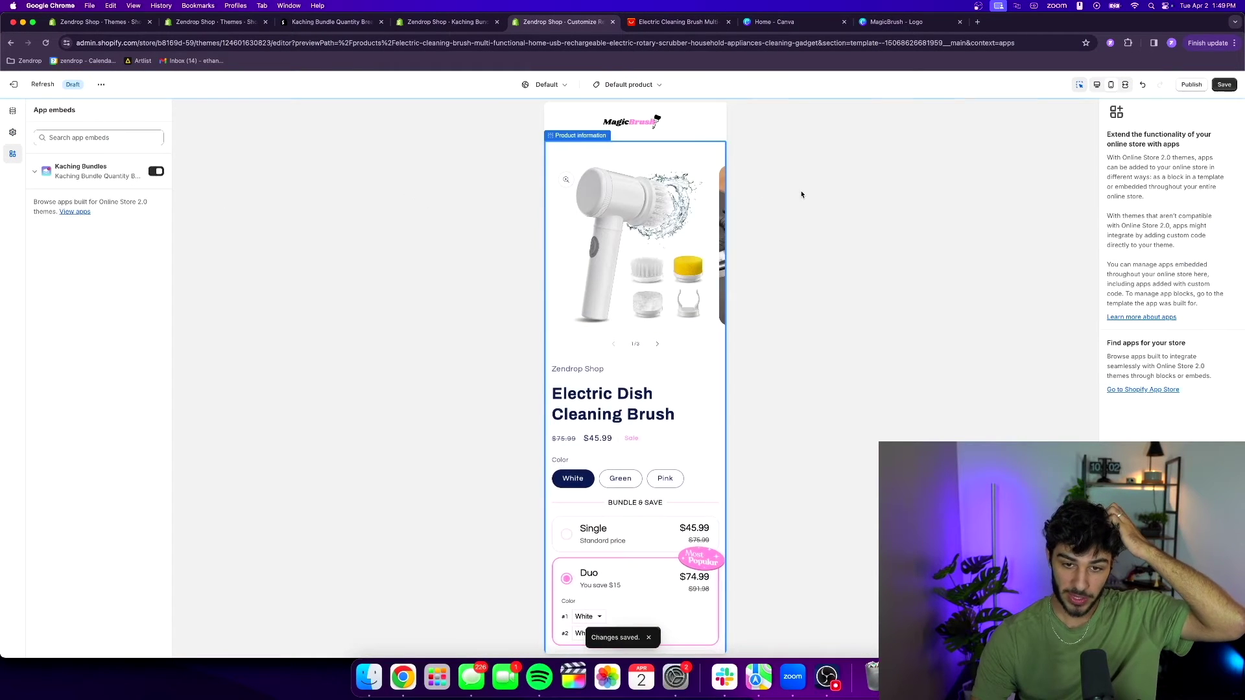
left_click(1223, 86)
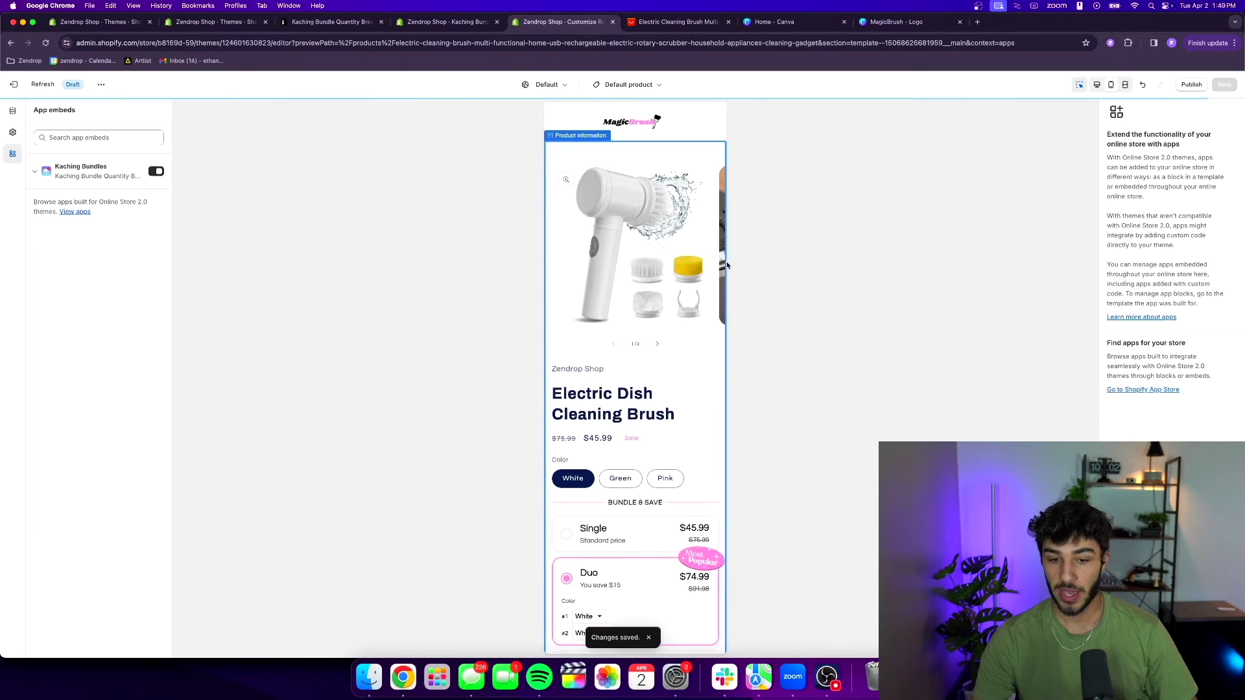
scroll(722, 264, "down", 5)
left_click(592, 324)
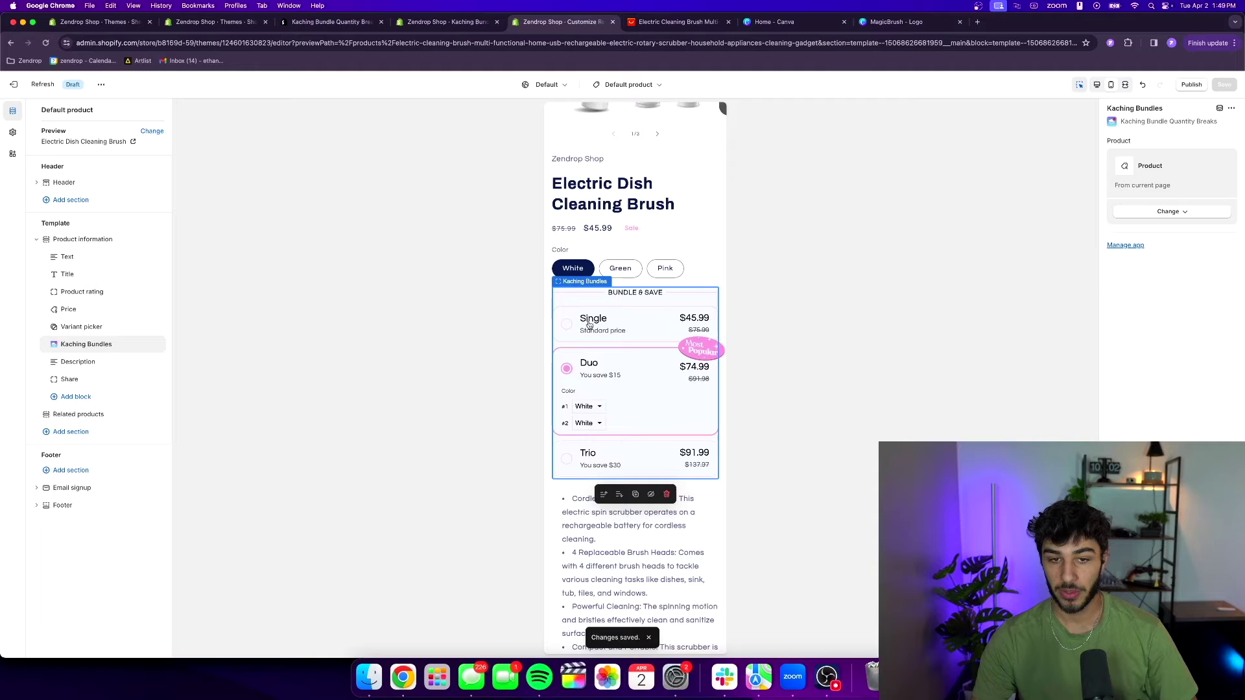
Step: Delete the price block and the Zendrop Shop store-name text block from the product template
scroll(632, 333, "up", 4)
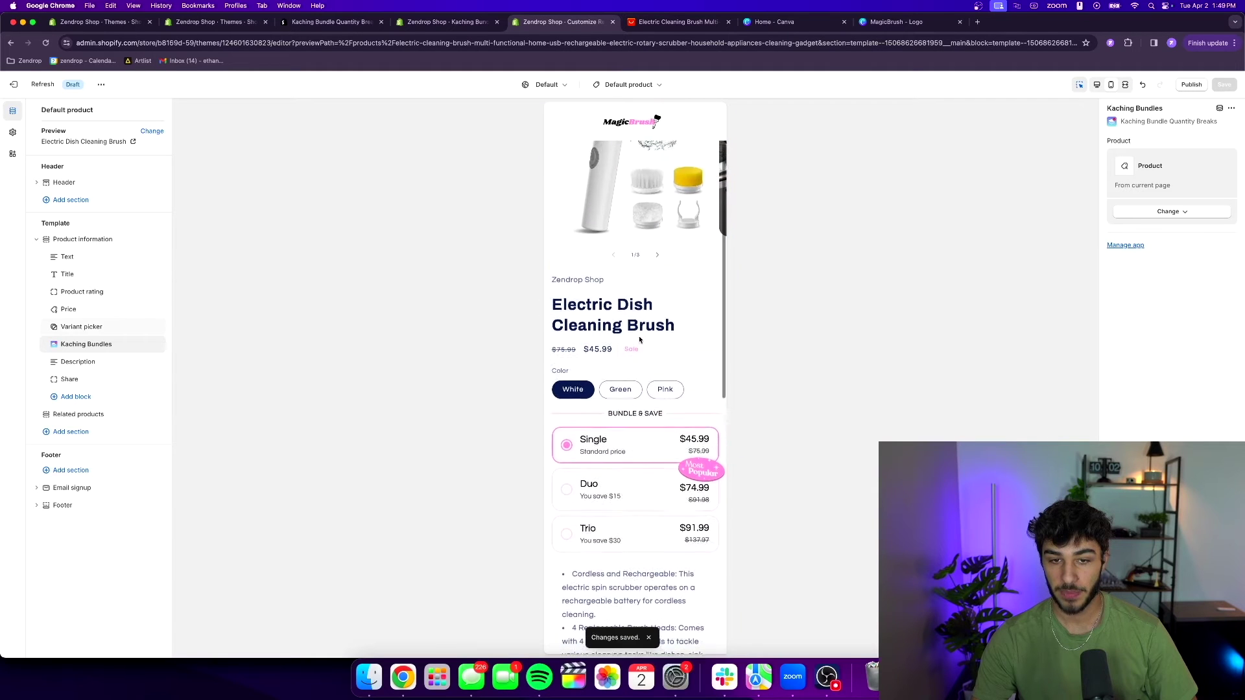
left_click(659, 391)
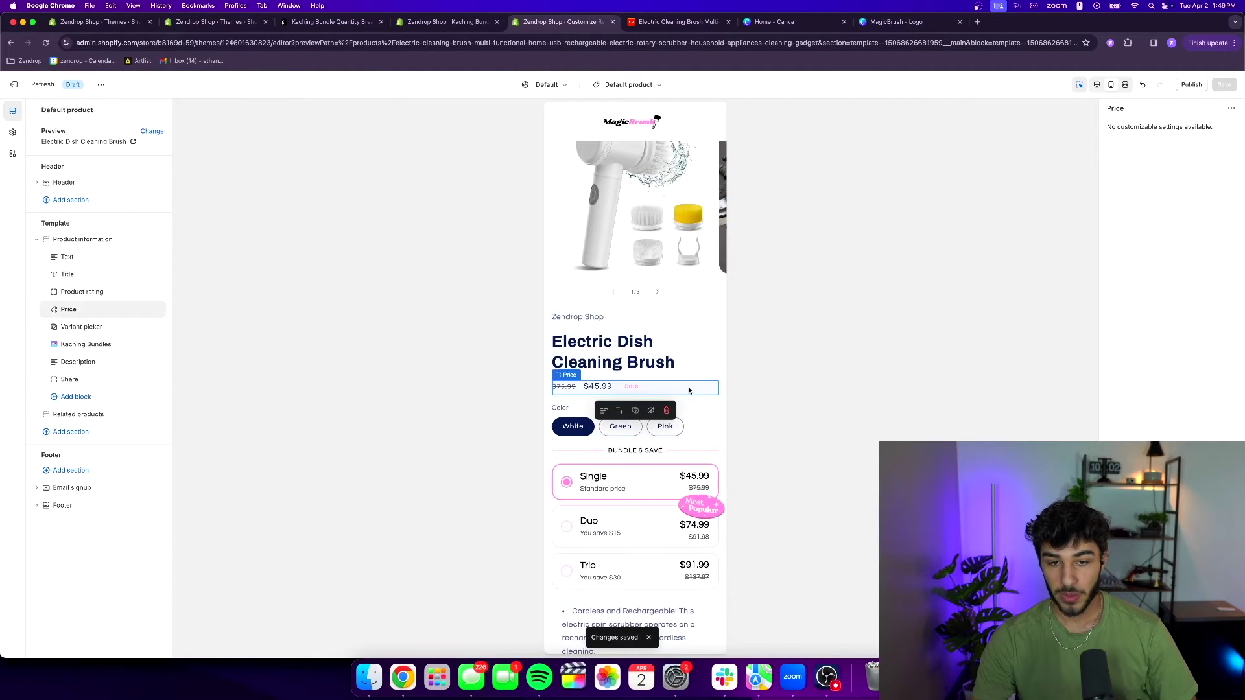
left_click(666, 411)
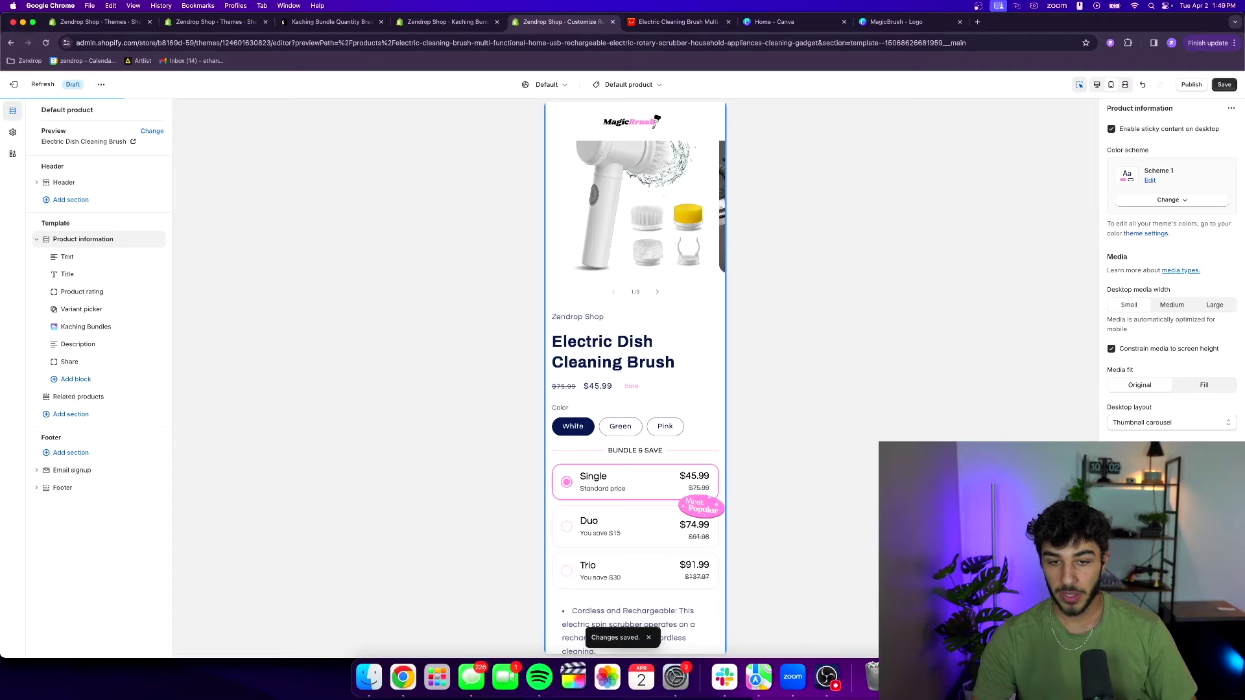
left_click(603, 321)
left_click(666, 337)
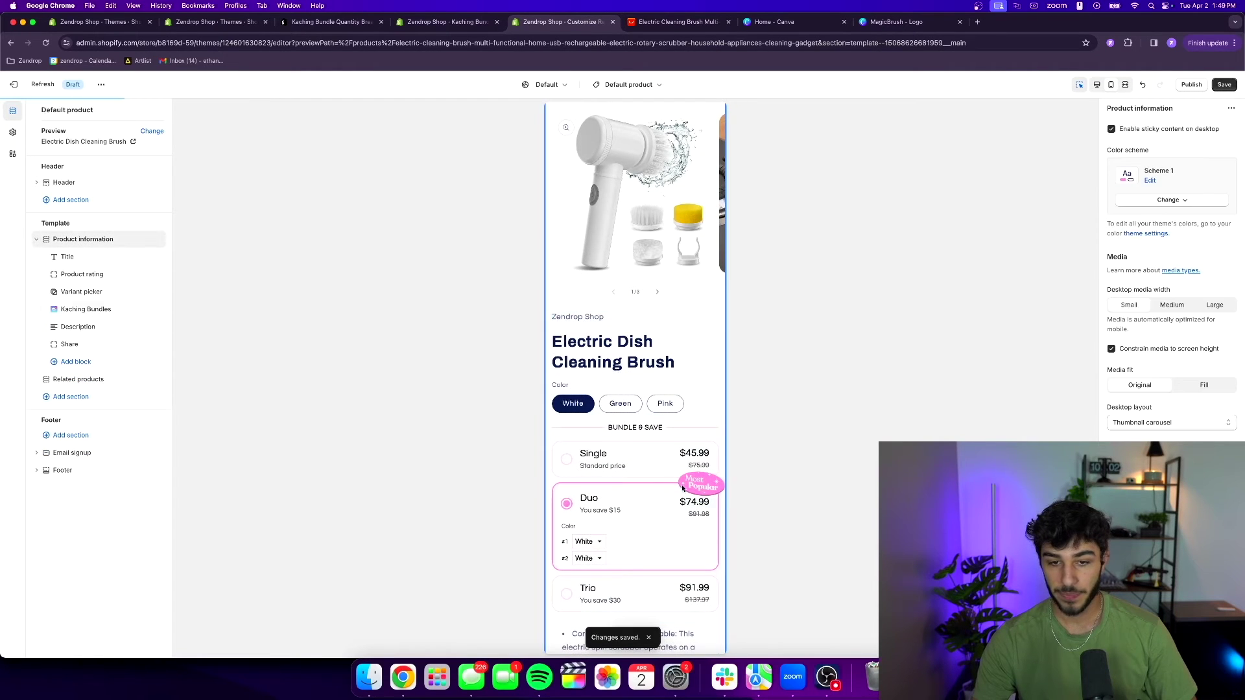
Step: Delete the product Description and Share blocks
scroll(653, 466, "down", 1)
scroll(654, 466, "down", 1)
left_click(634, 506)
scroll(634, 506, "down", 4)
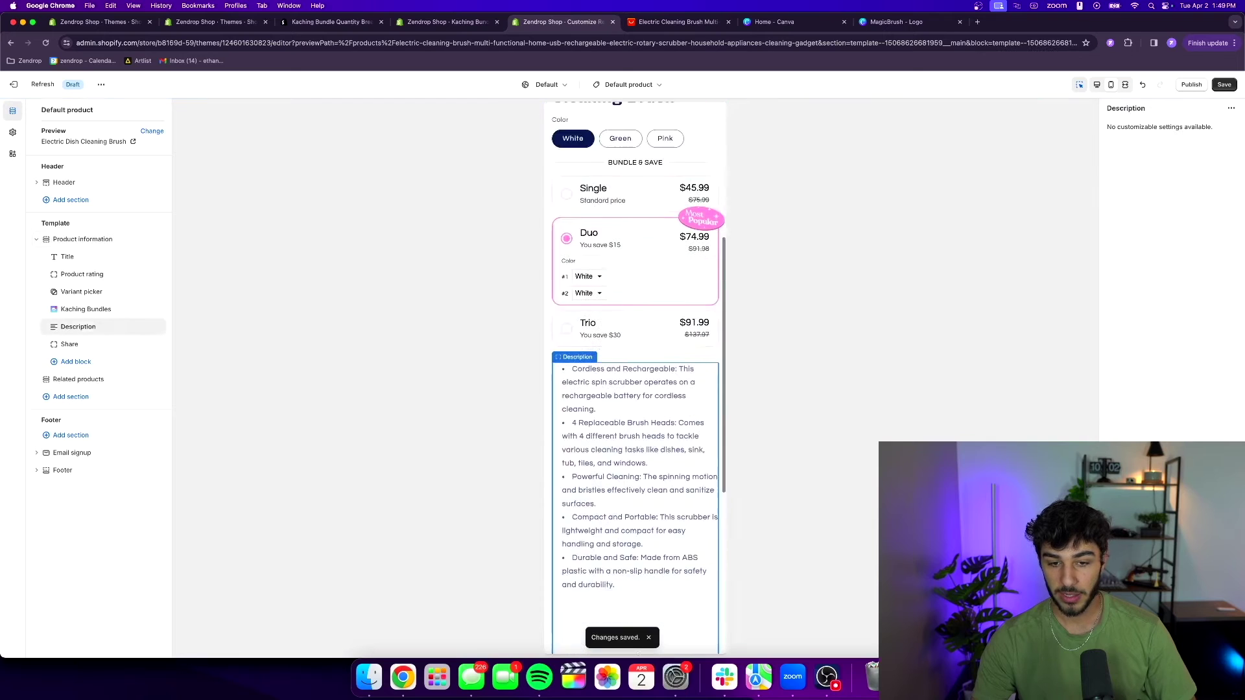
left_click(657, 547)
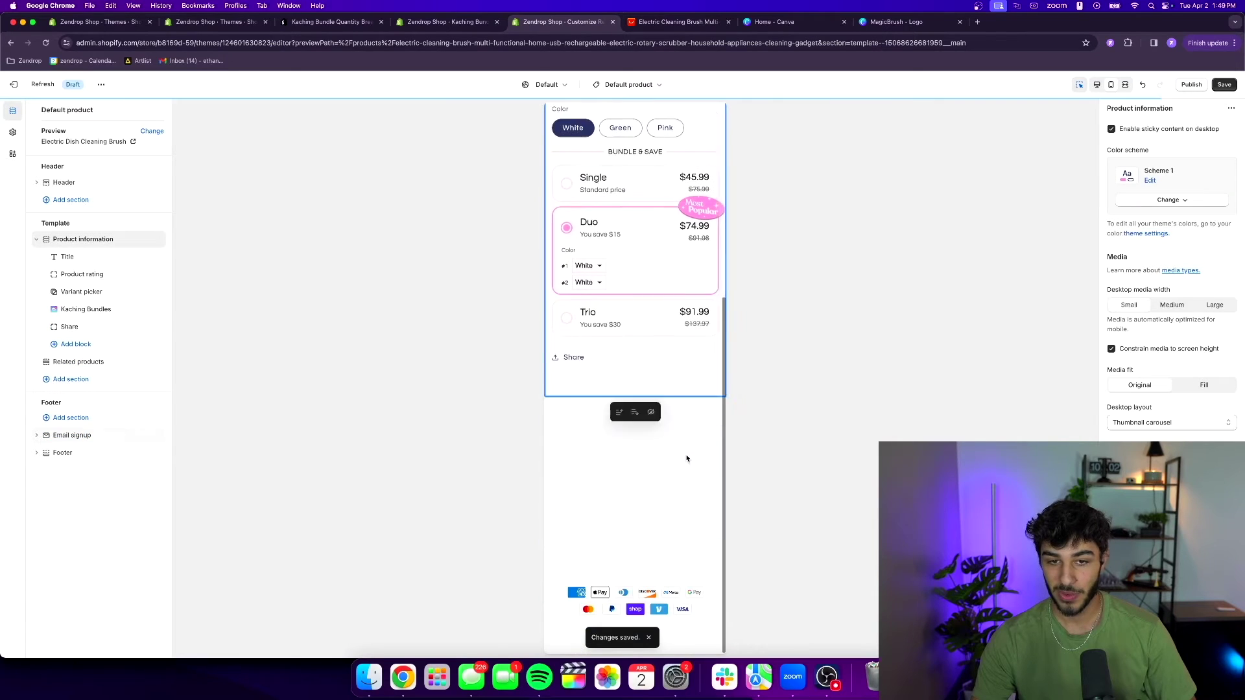
left_click(594, 360)
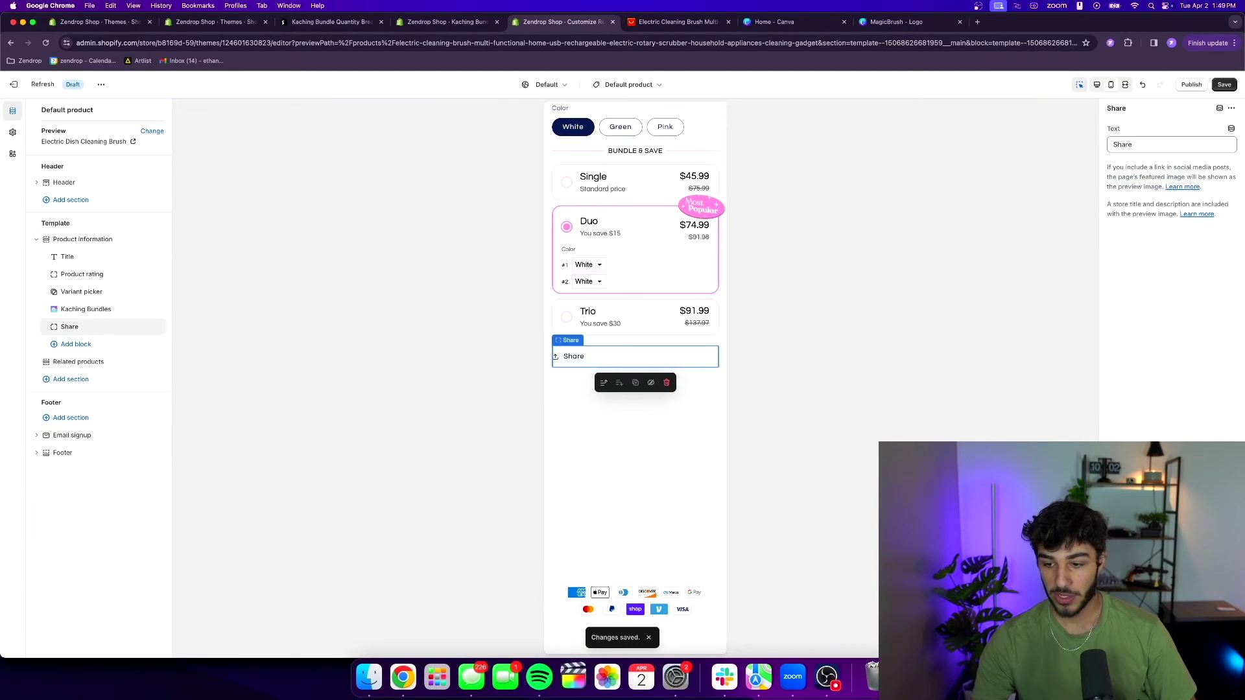
left_click(666, 383)
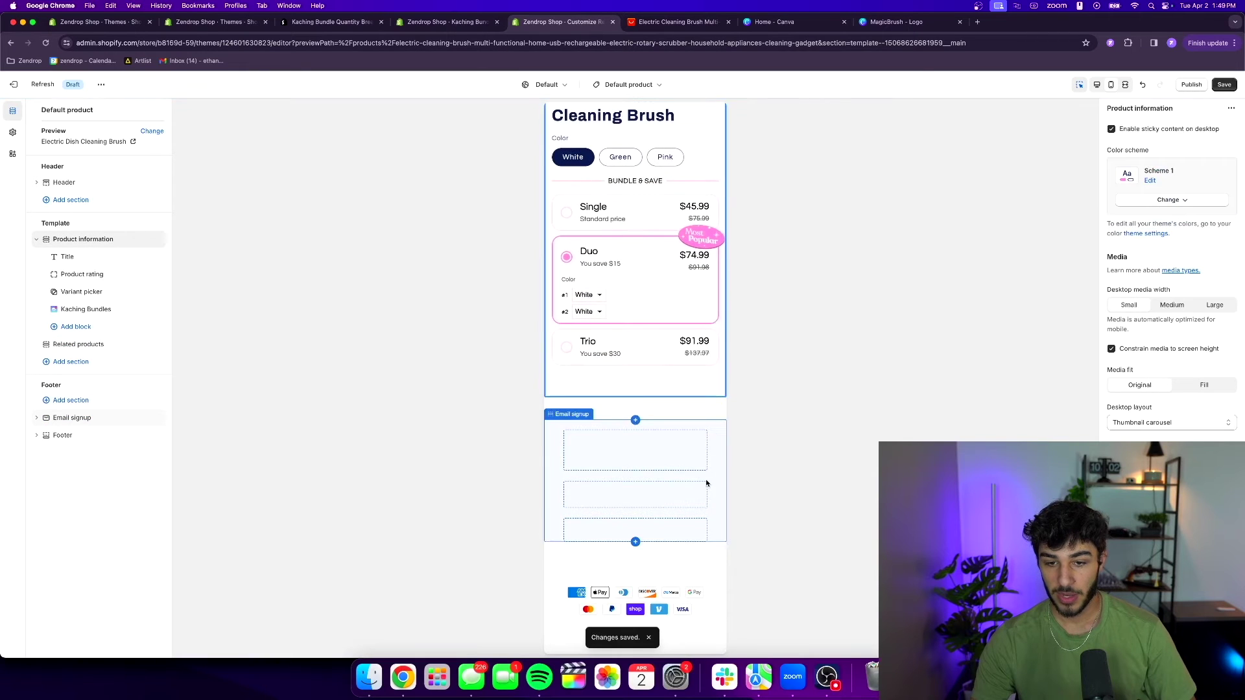
Step: Remove the Email signup section and exit the editor to the themes list
left_click(706, 483)
left_click(666, 557)
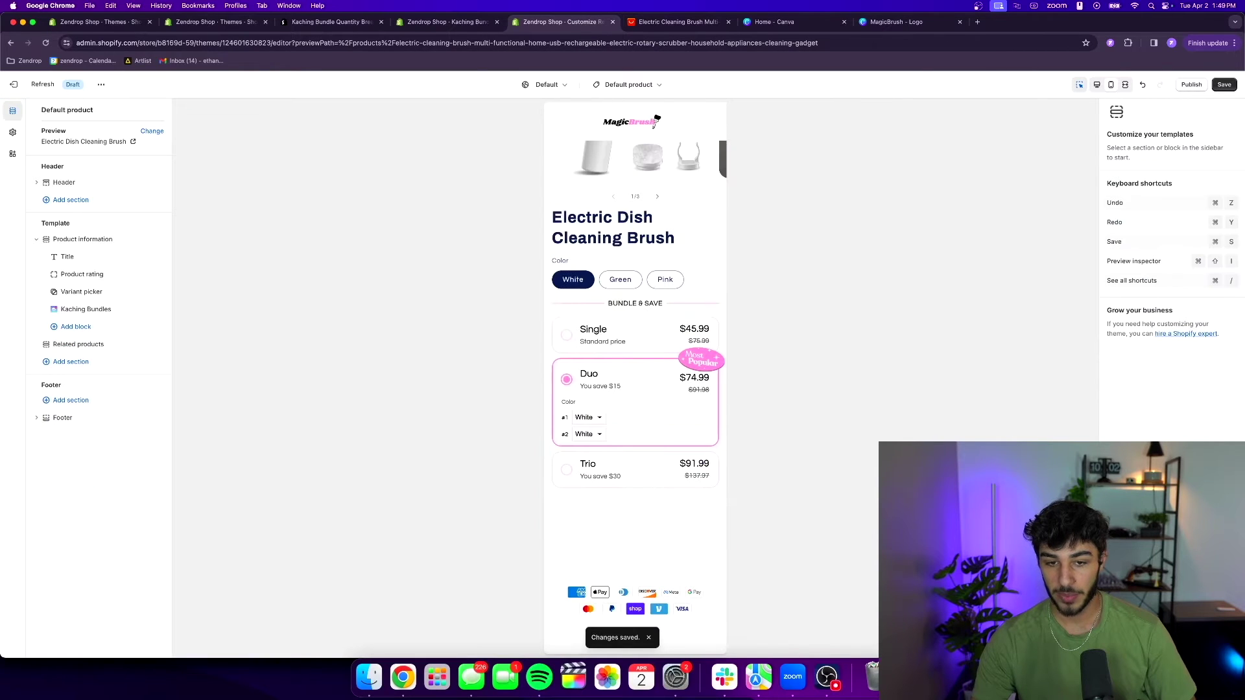
left_click(638, 525)
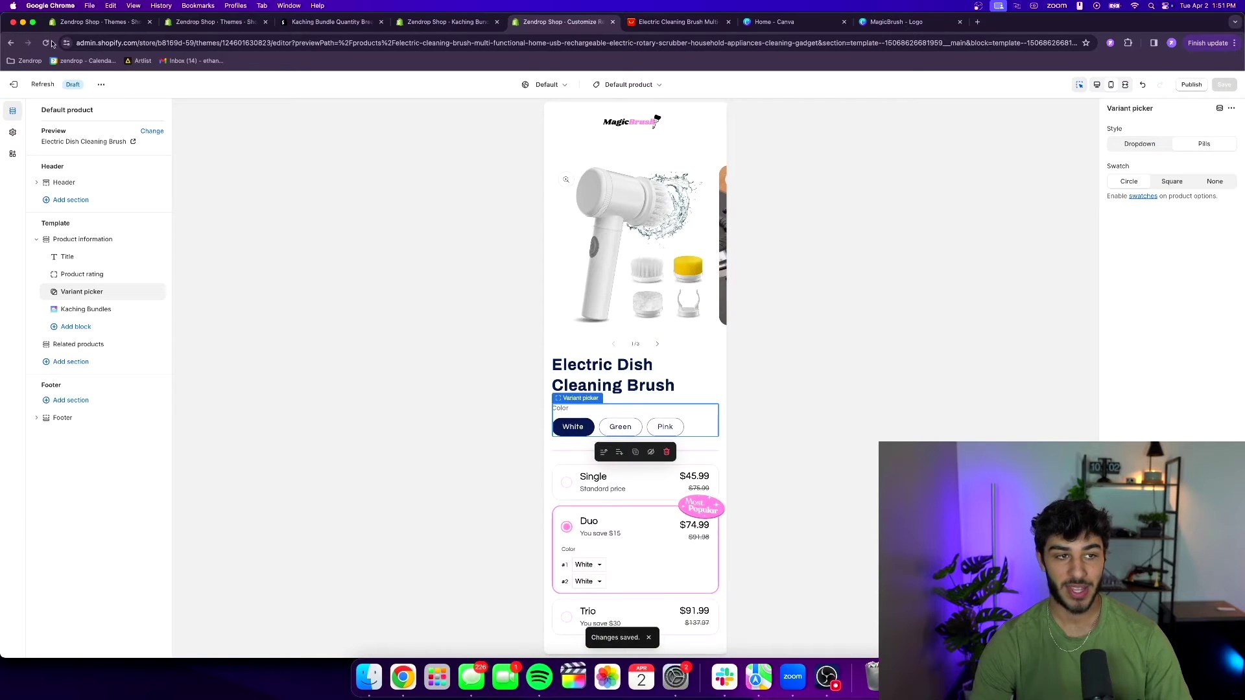
left_click(13, 85)
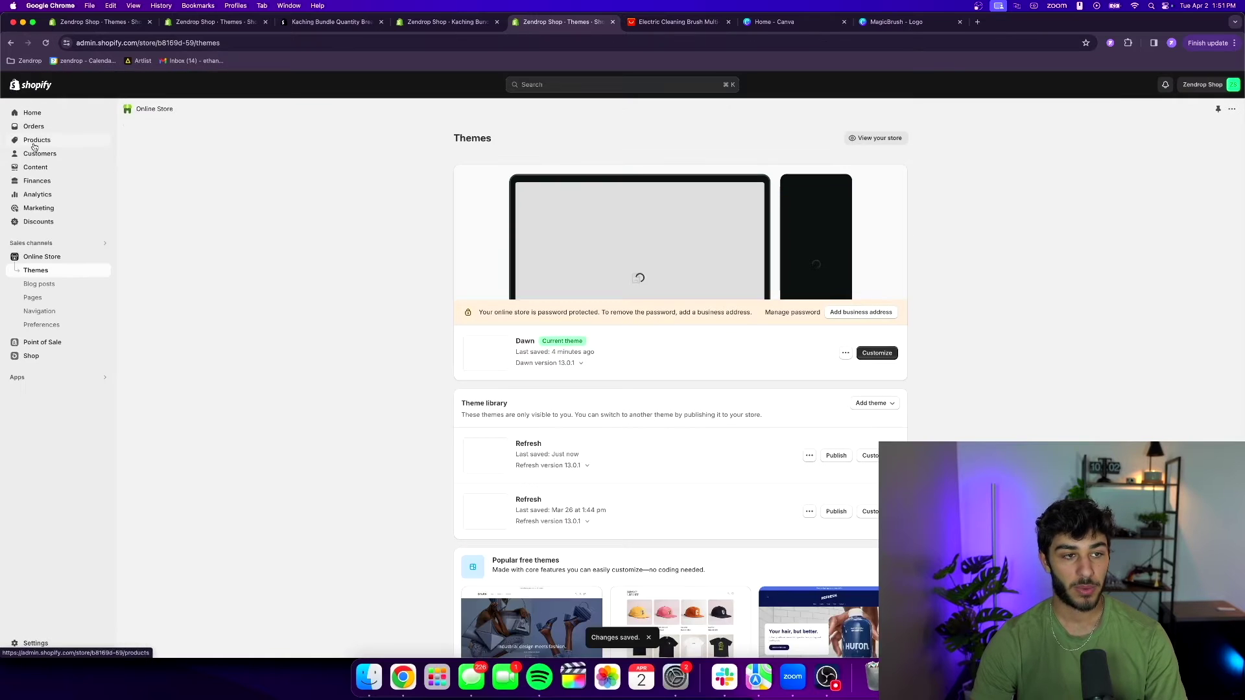
Step: Clear the Electric Dish Cleaning Brush description and prefix its title with 'MagicBrush'
left_click(71, 140)
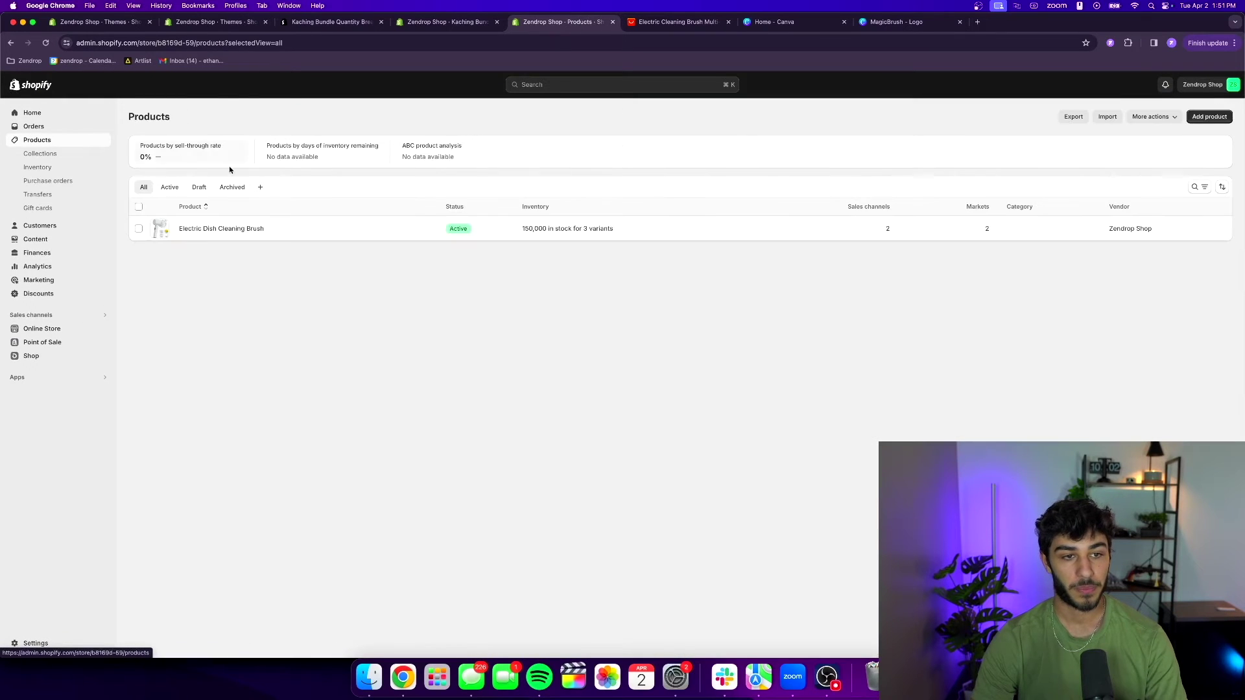
left_click(216, 231)
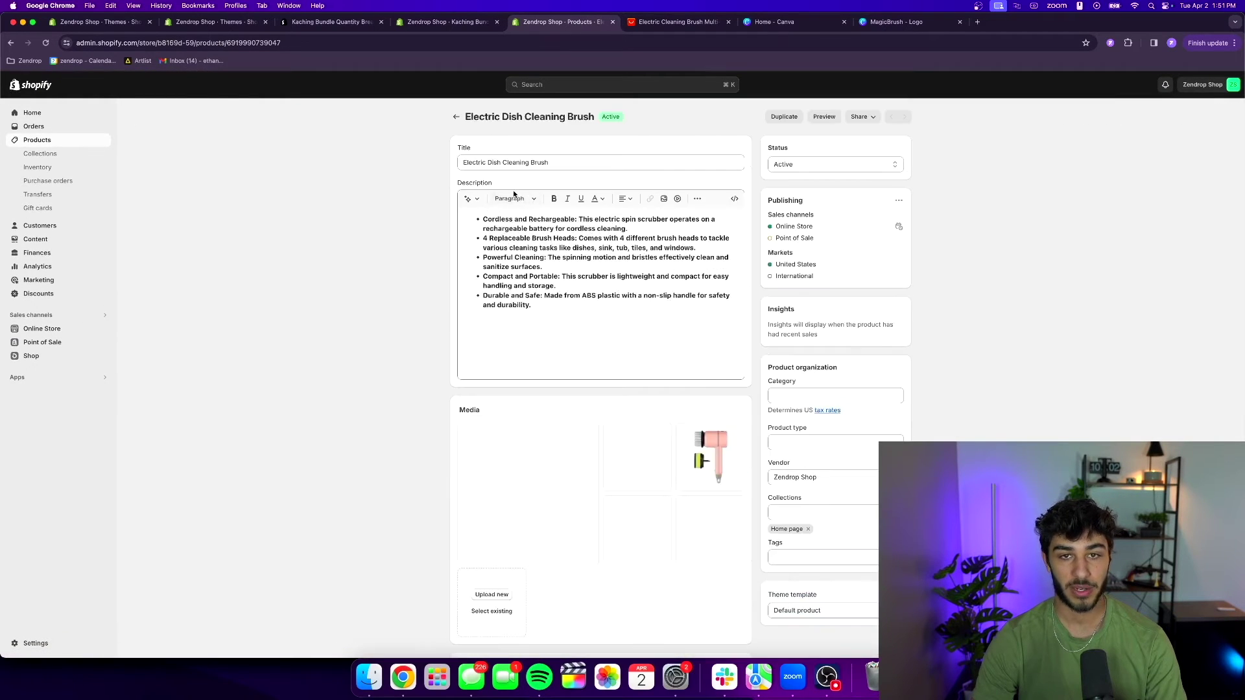
left_click(481, 239)
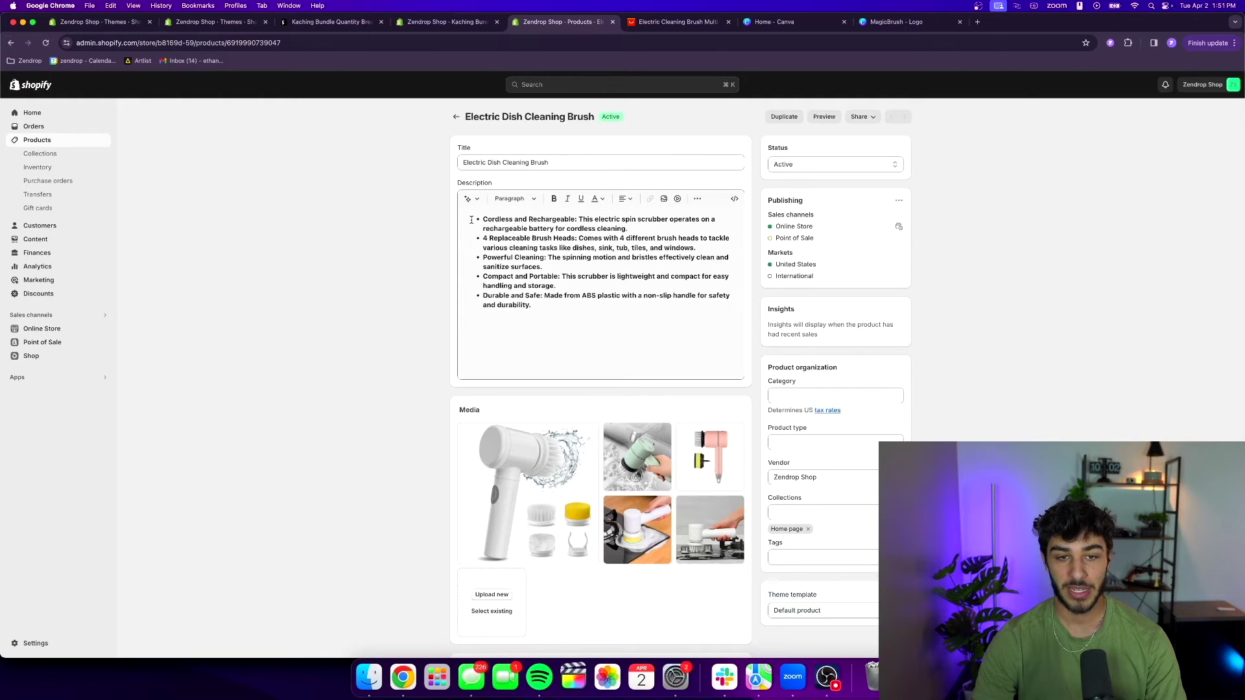
left_click_drag(471, 220, 533, 306)
key("BackSpace")
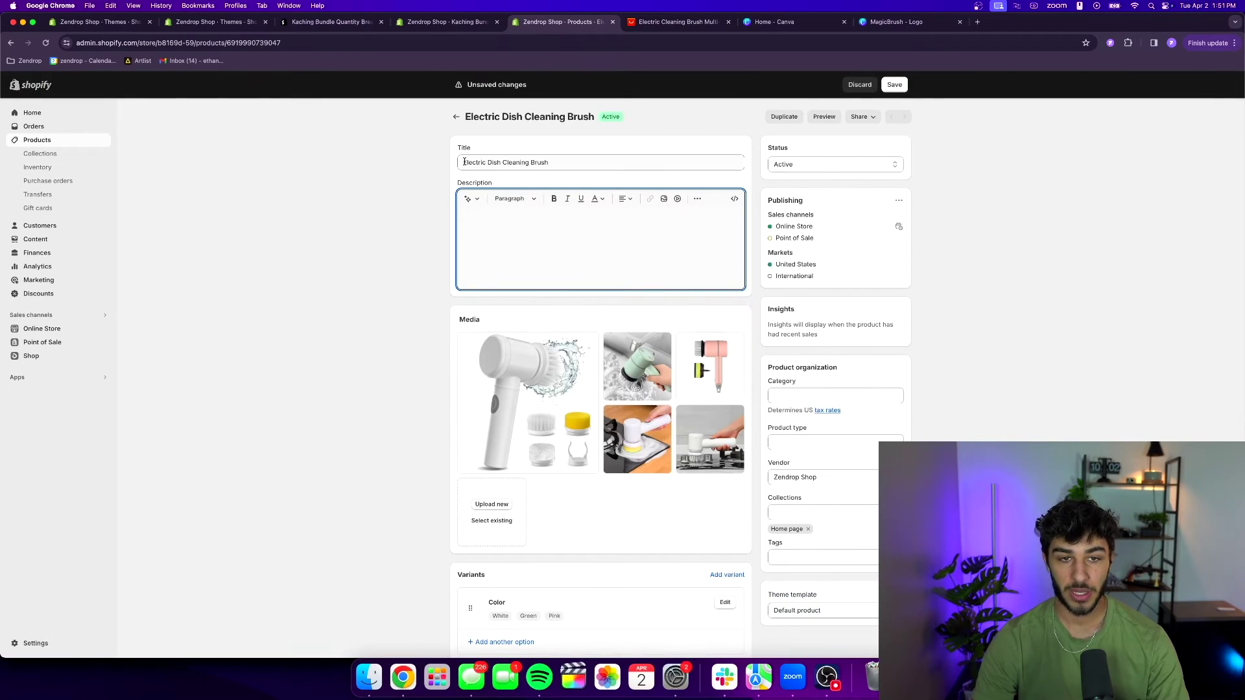
left_click(464, 162)
type("MagicB")
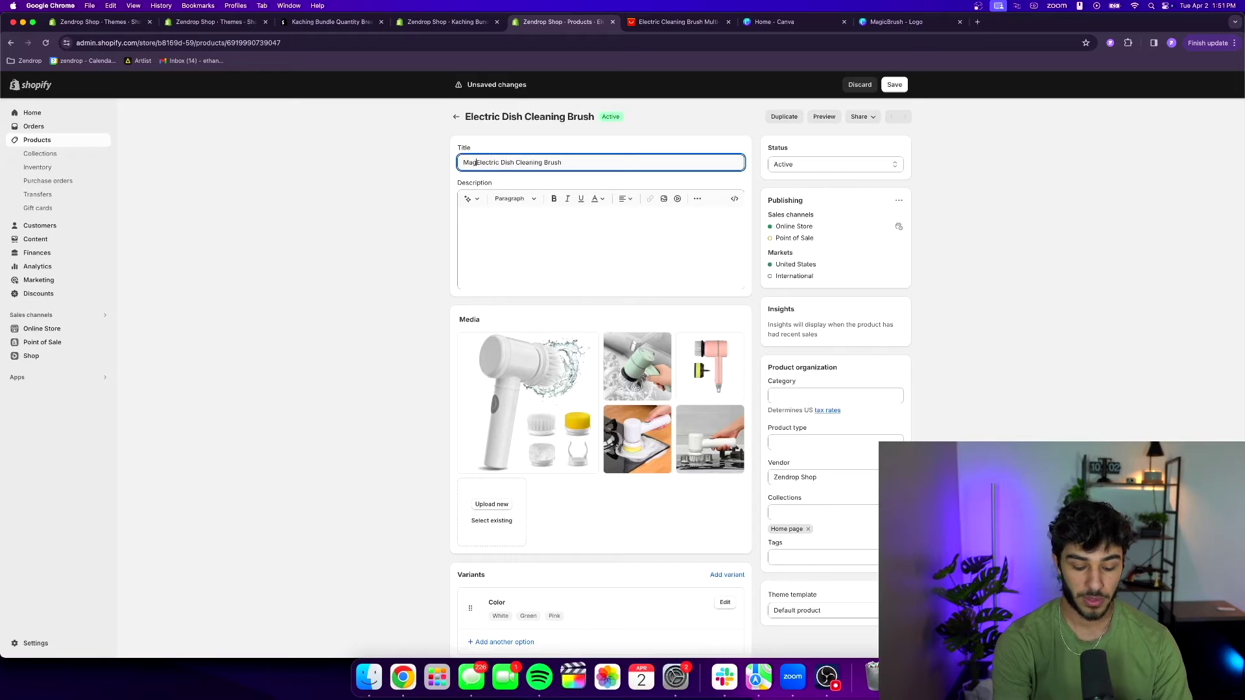
type("rush")
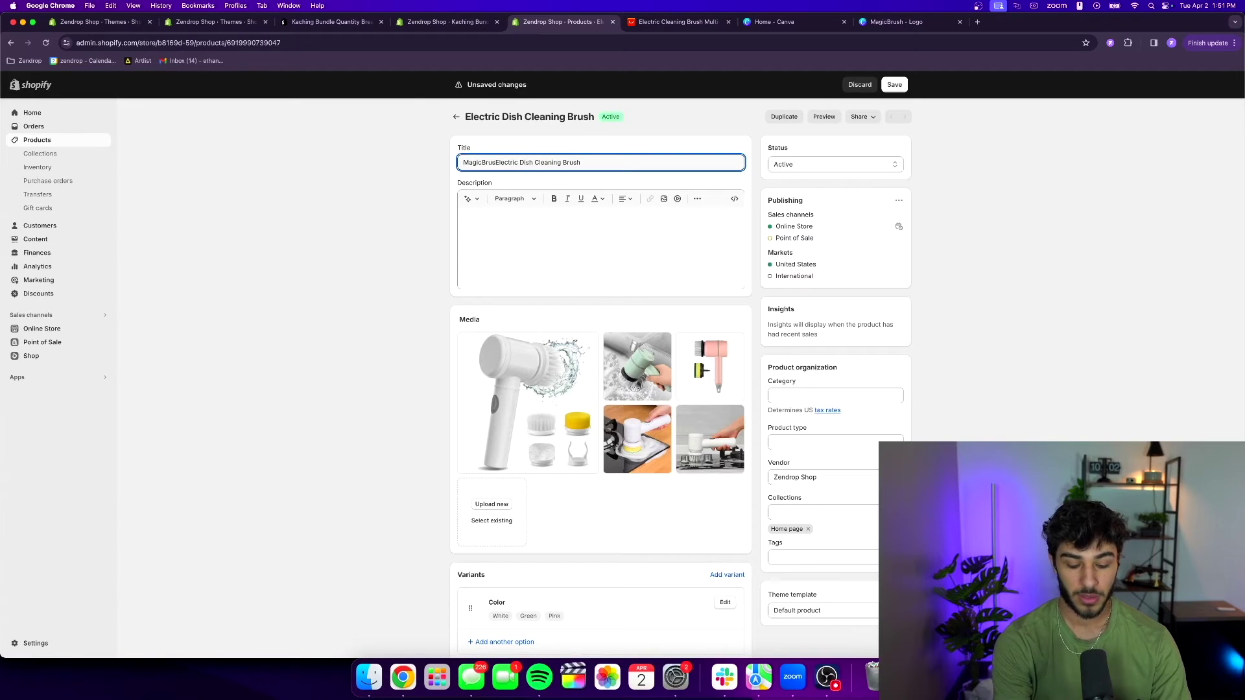
Step: Look up a copyable ™ trademark symbol in a new browser tab, then close it
left_click(977, 22)
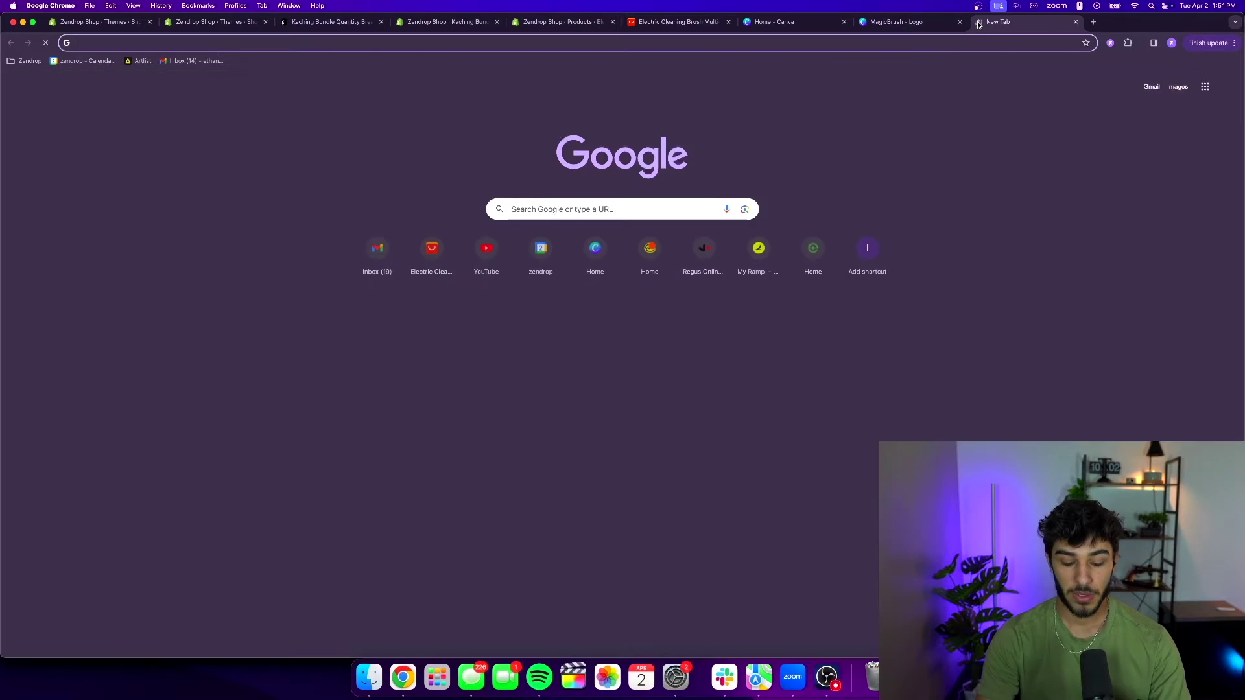
type("tm logo copy pa")
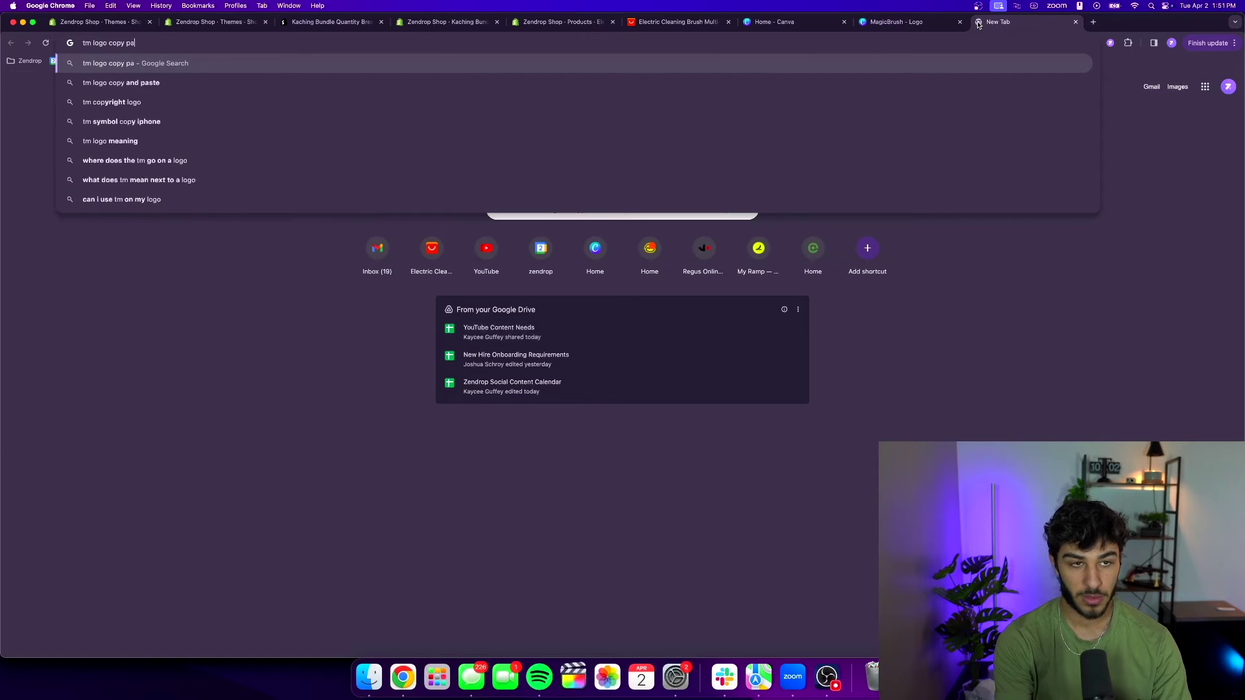
key("Return")
left_click(384, 231)
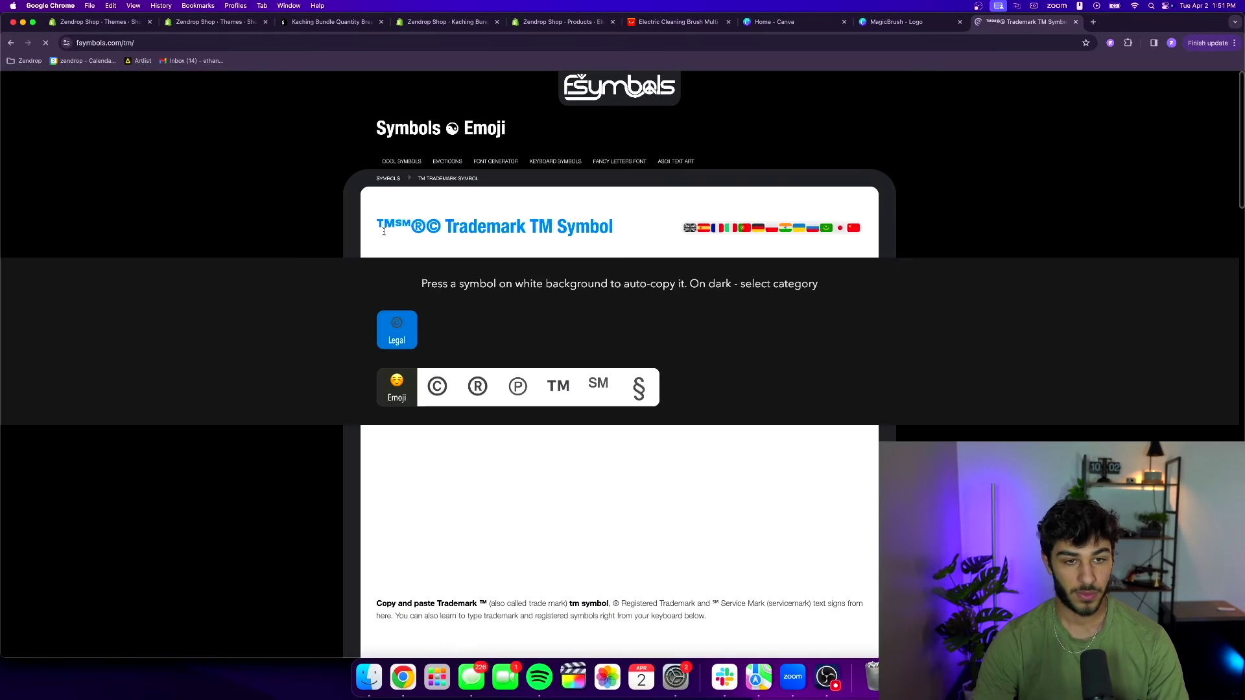
key("super+w")
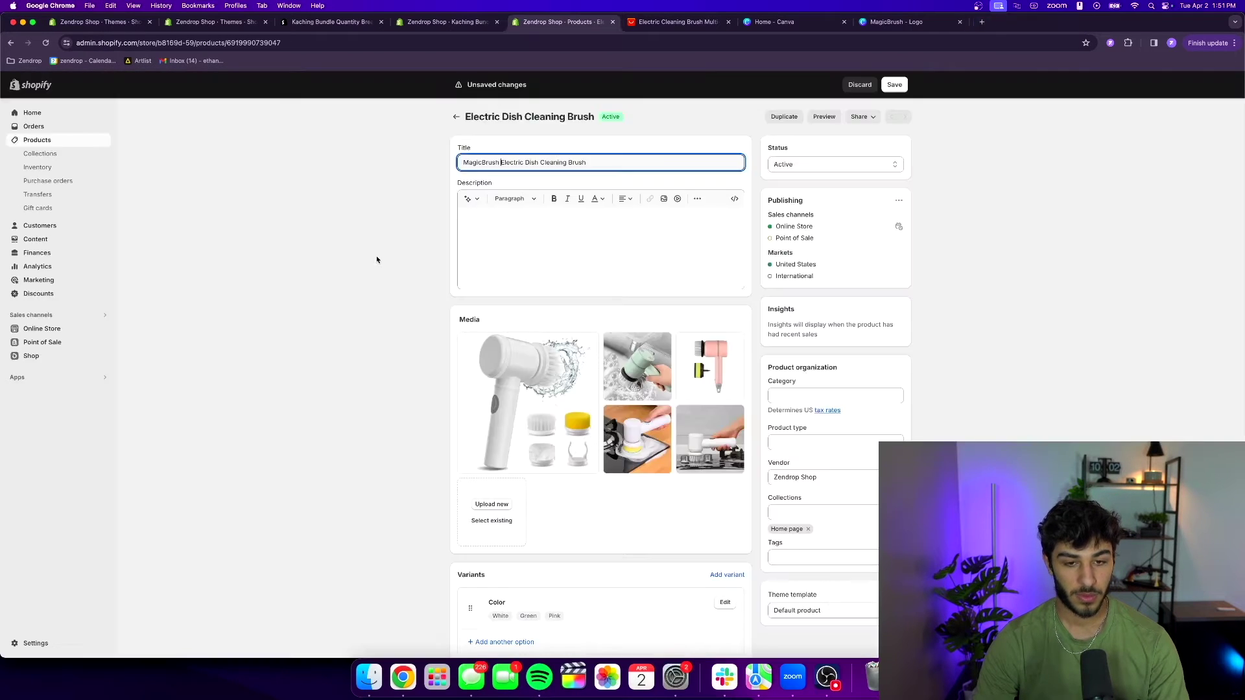
Step: Paste the ™ symbol directly after 'MagicBrush' in the product title
left_click(500, 163)
key("BackSpace")
type("™")
double_click(516, 162)
key("BackSpace")
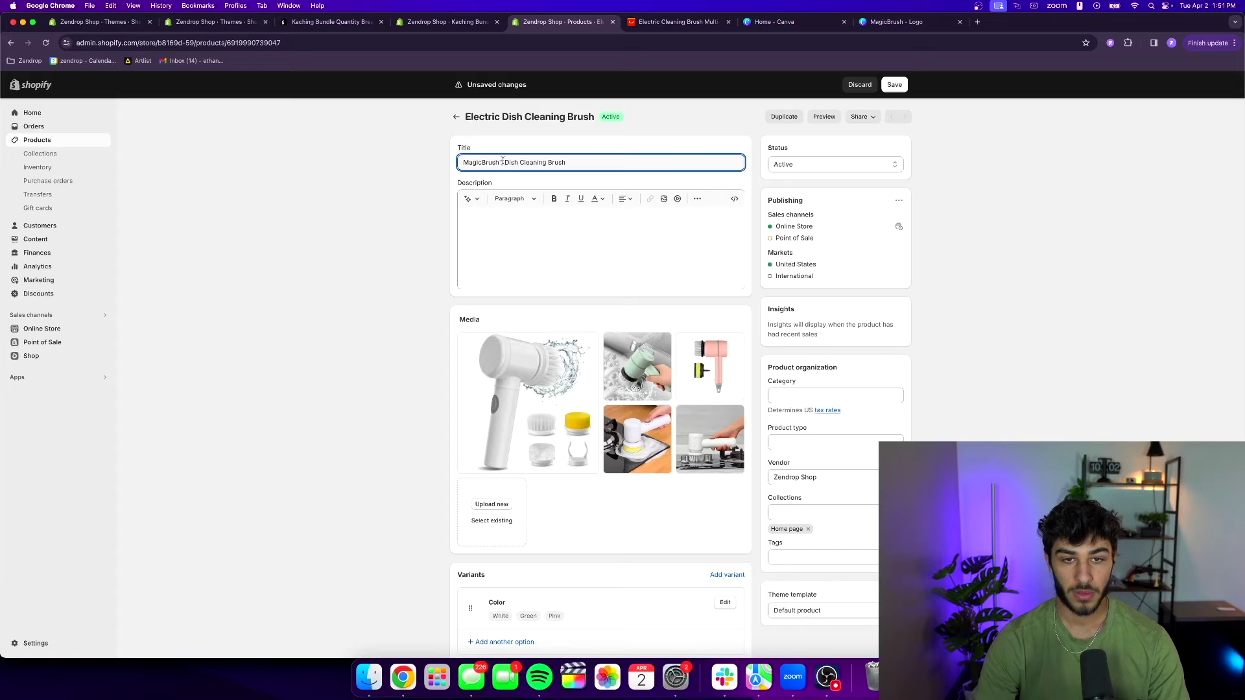
type("Electric")
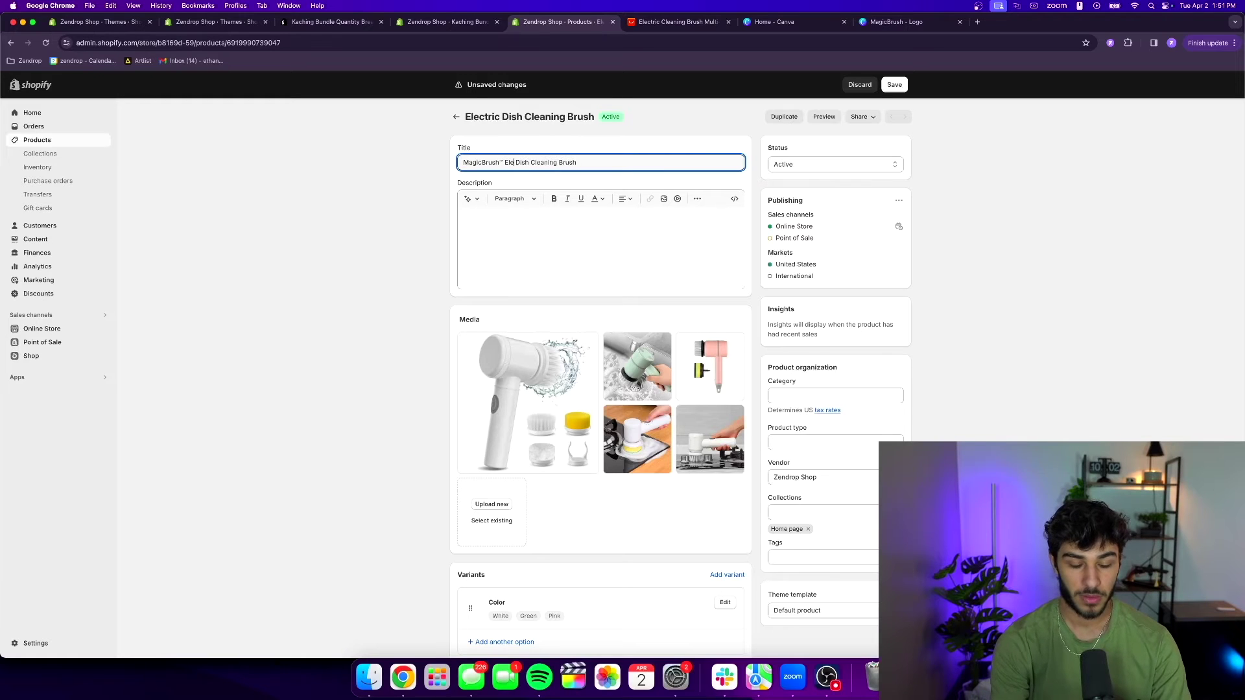
Step: Delete 'Cleaning' so the title reads 'MagicBrush™ Electric Dish Brush' and save the product
double_click(558, 163)
key("BackSpace")
key("super+s")
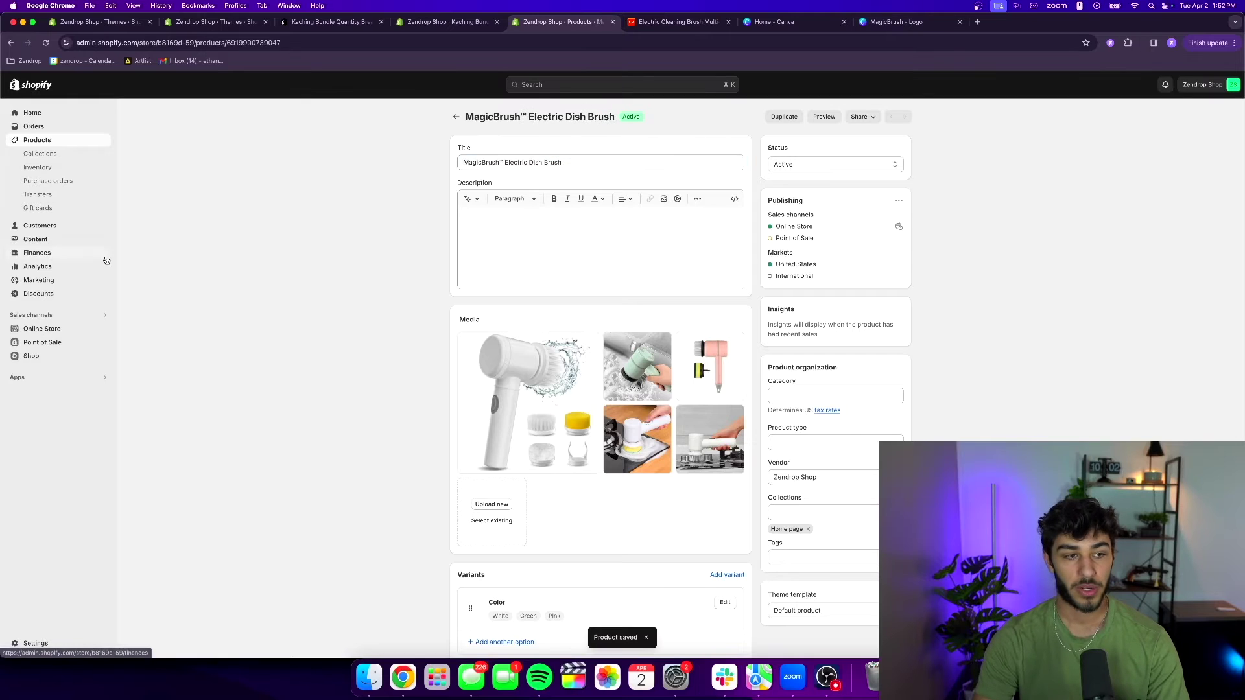
left_click(41, 378)
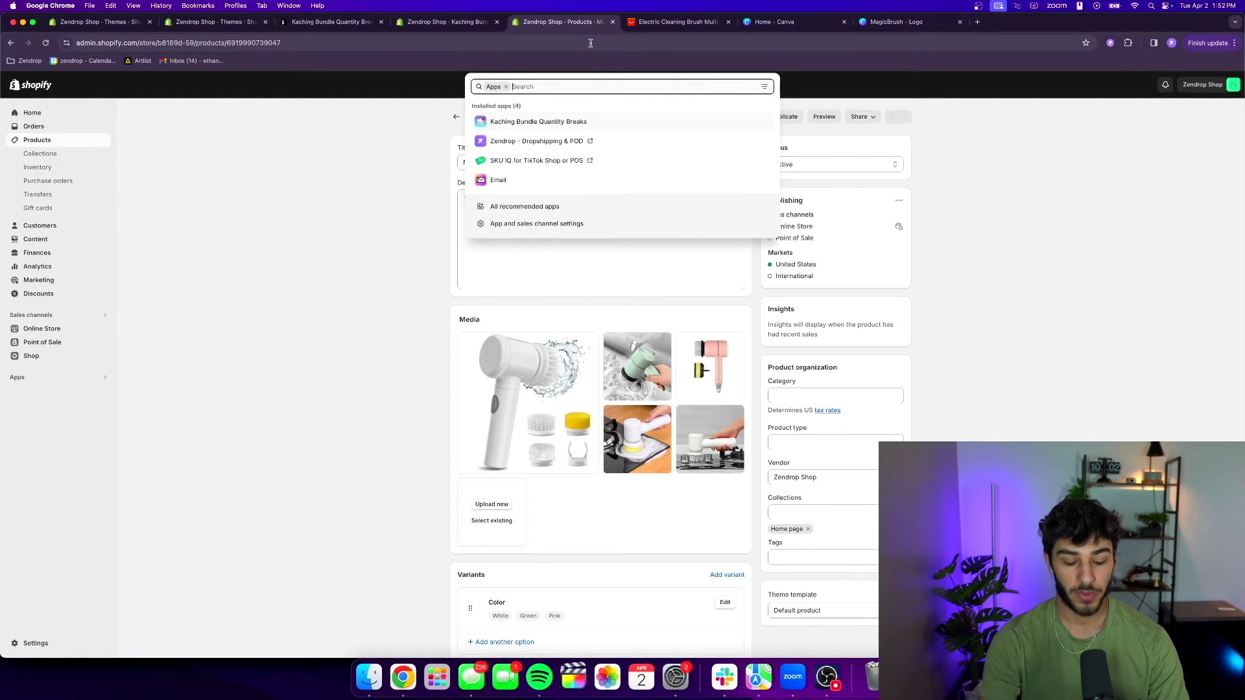
Step: Search apps for 'loox' and install the Loox Product Reviews app
type("loox")
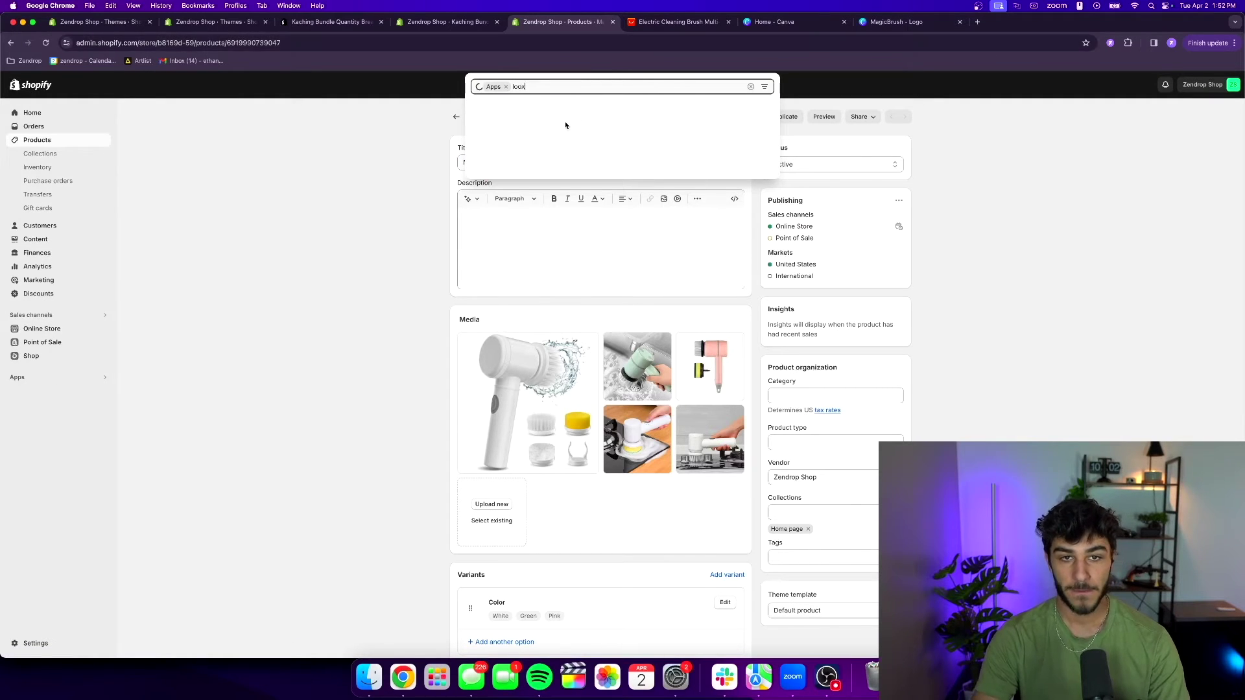
left_click(534, 115)
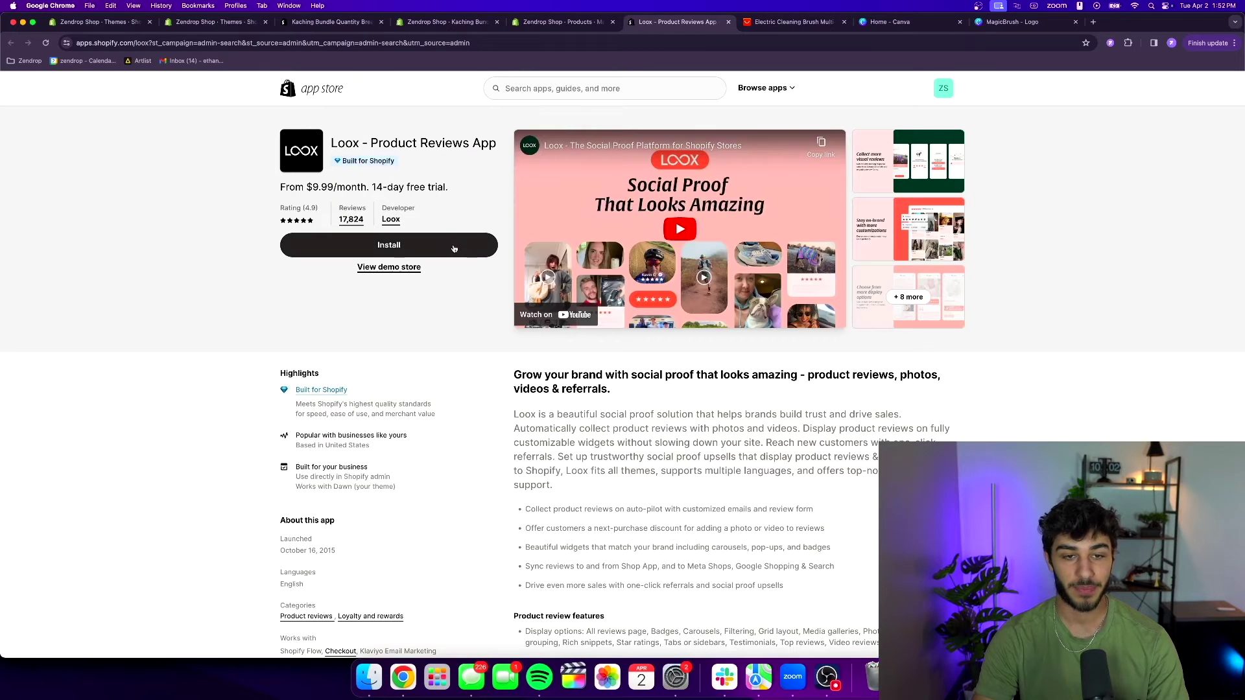
left_click(454, 246)
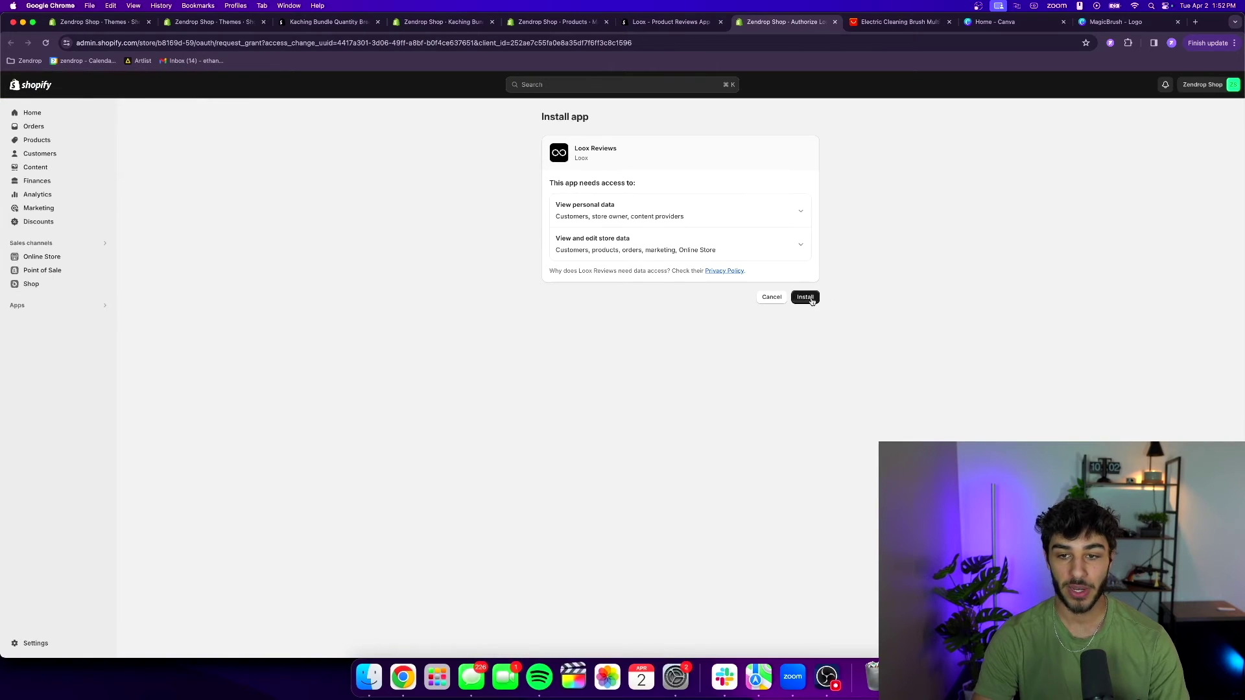
left_click(810, 298)
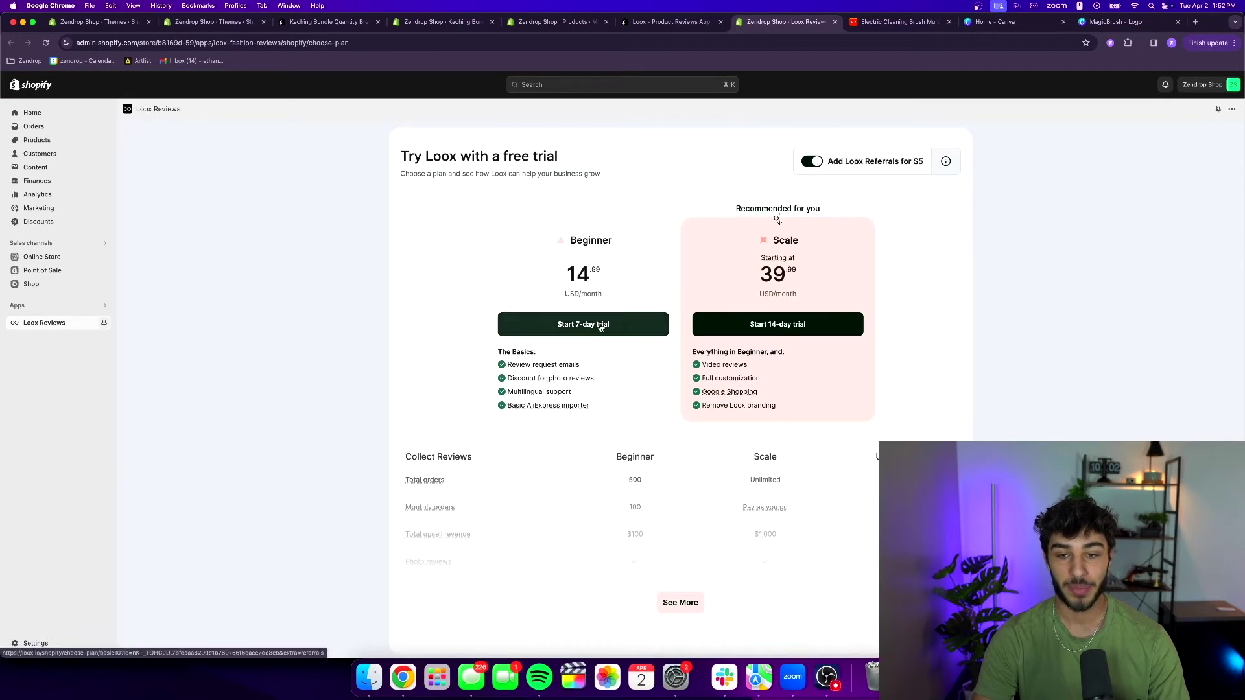
Step: Approve the Loox Beginner plan at $9.99/month without Referrals, then return to Online Store Themes
left_click(816, 162)
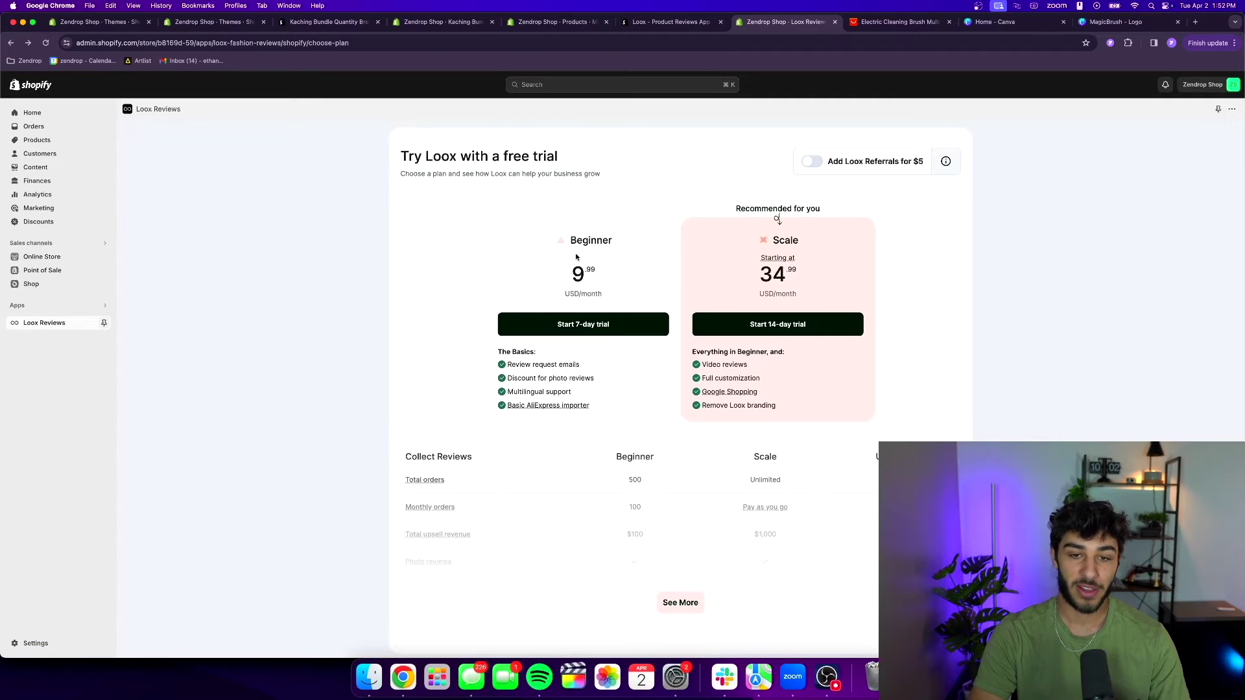
left_click(584, 327)
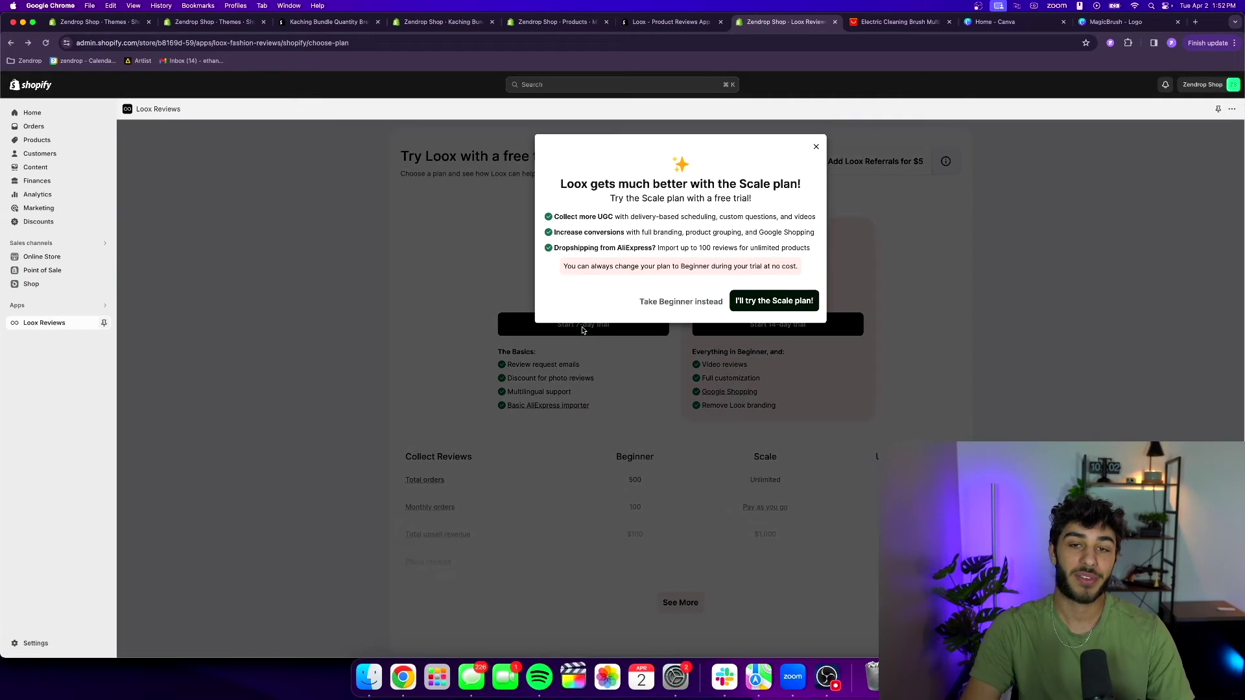
left_click(700, 303)
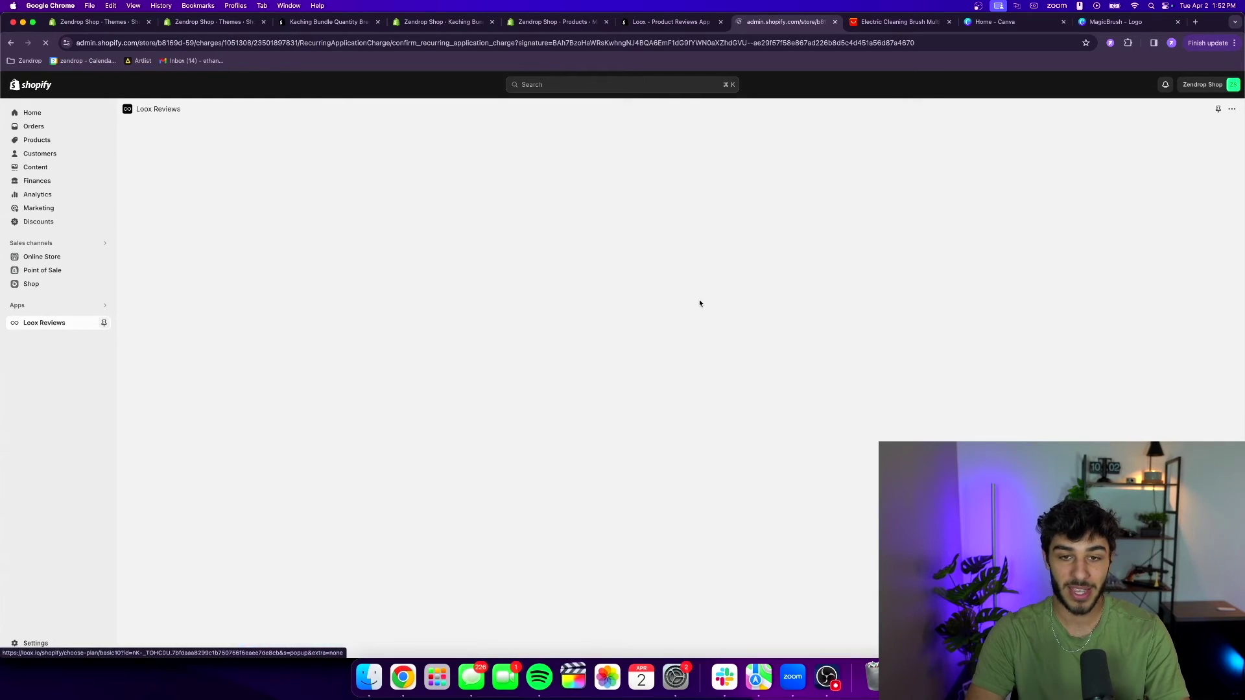
left_click(810, 256)
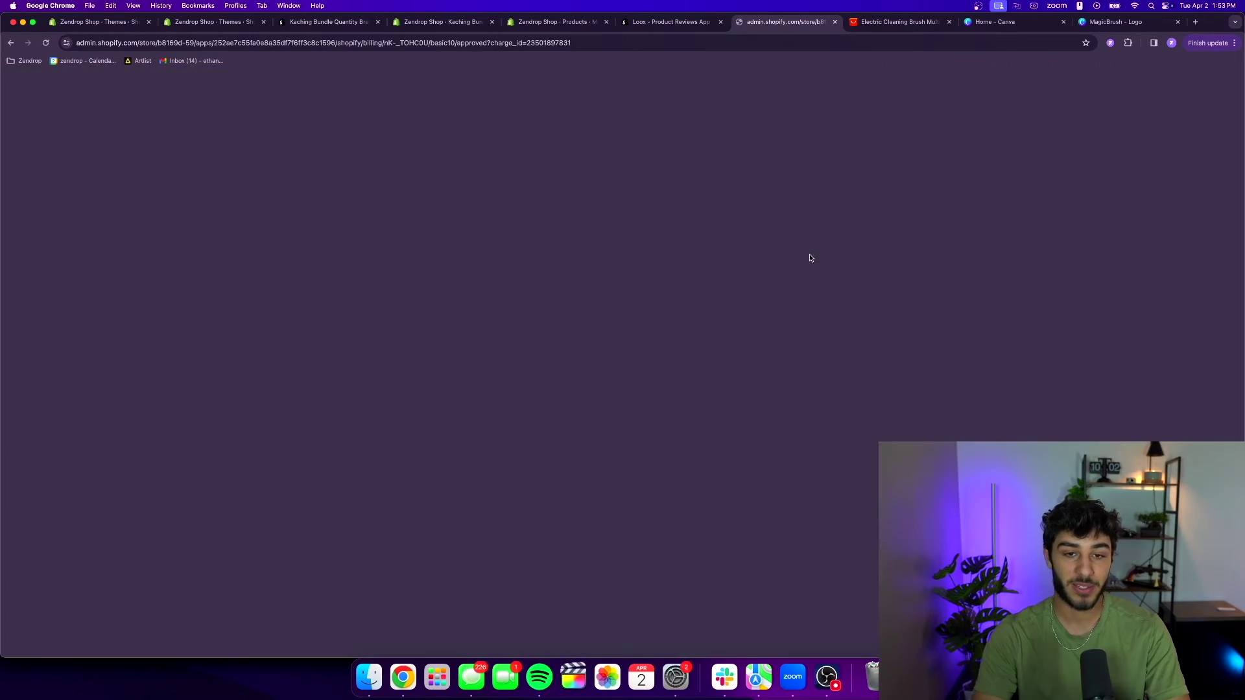
scroll(358, 361, "down", 2)
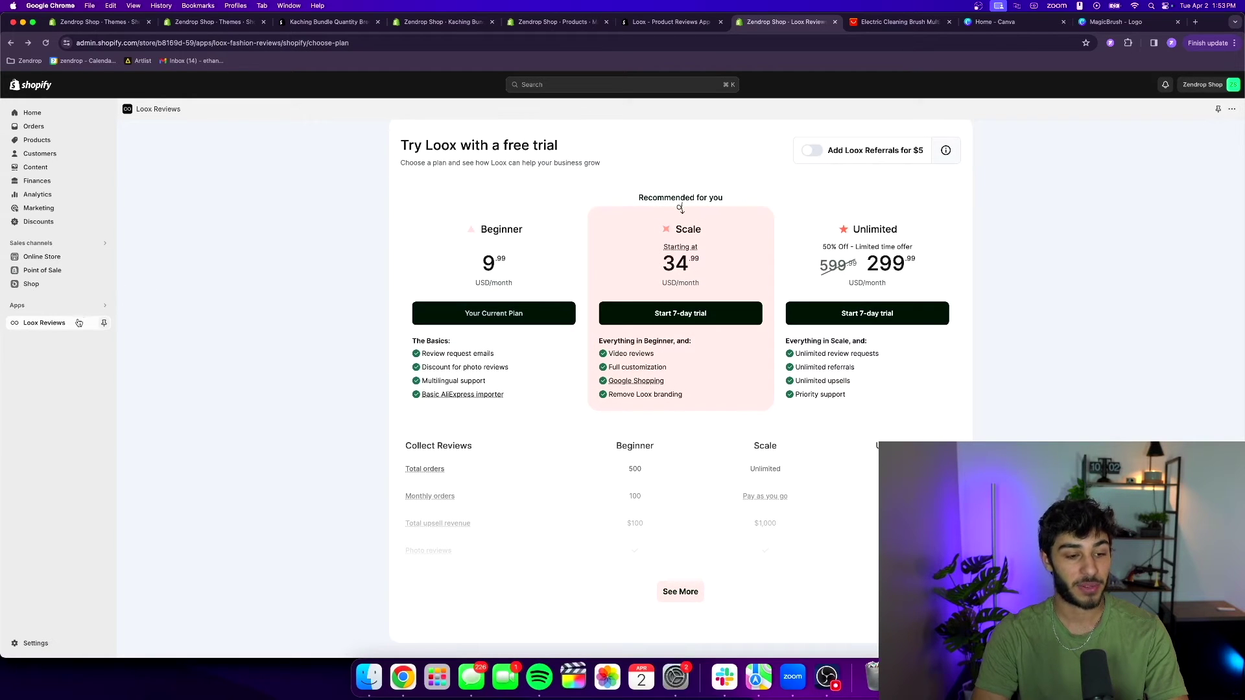
left_click(44, 323)
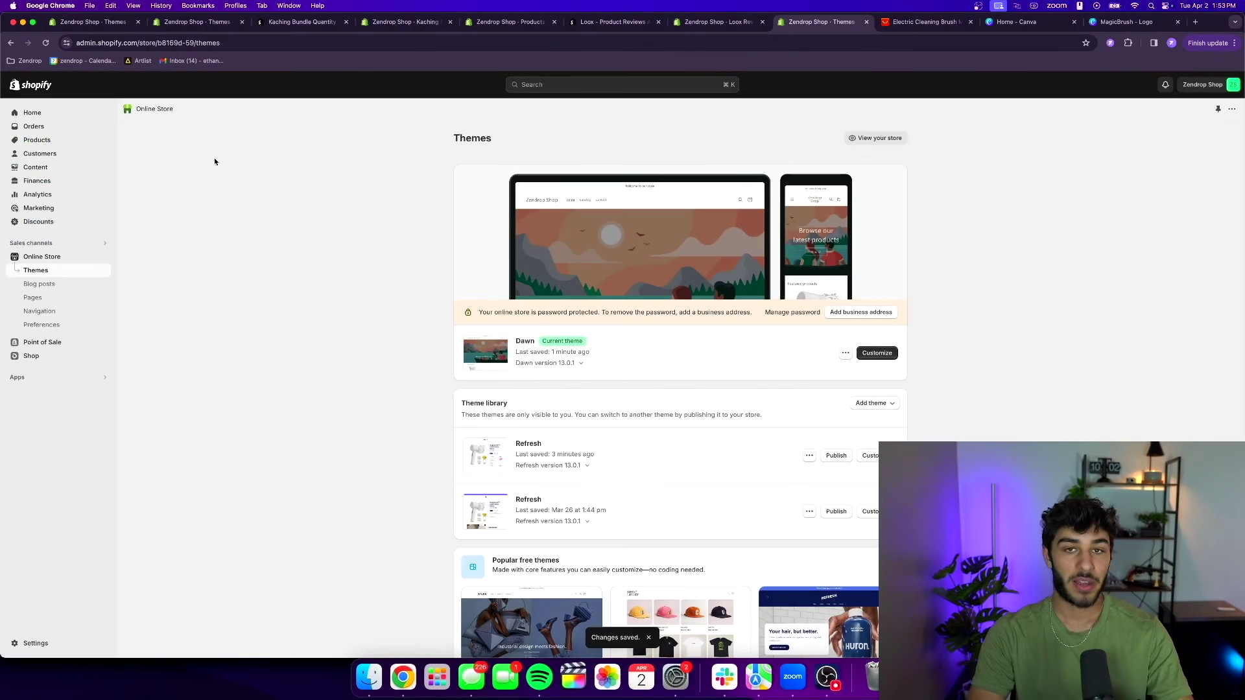
Step: Switch on the Loox Core Script app embed in the Refresh theme and exit the editor
left_click(871, 459)
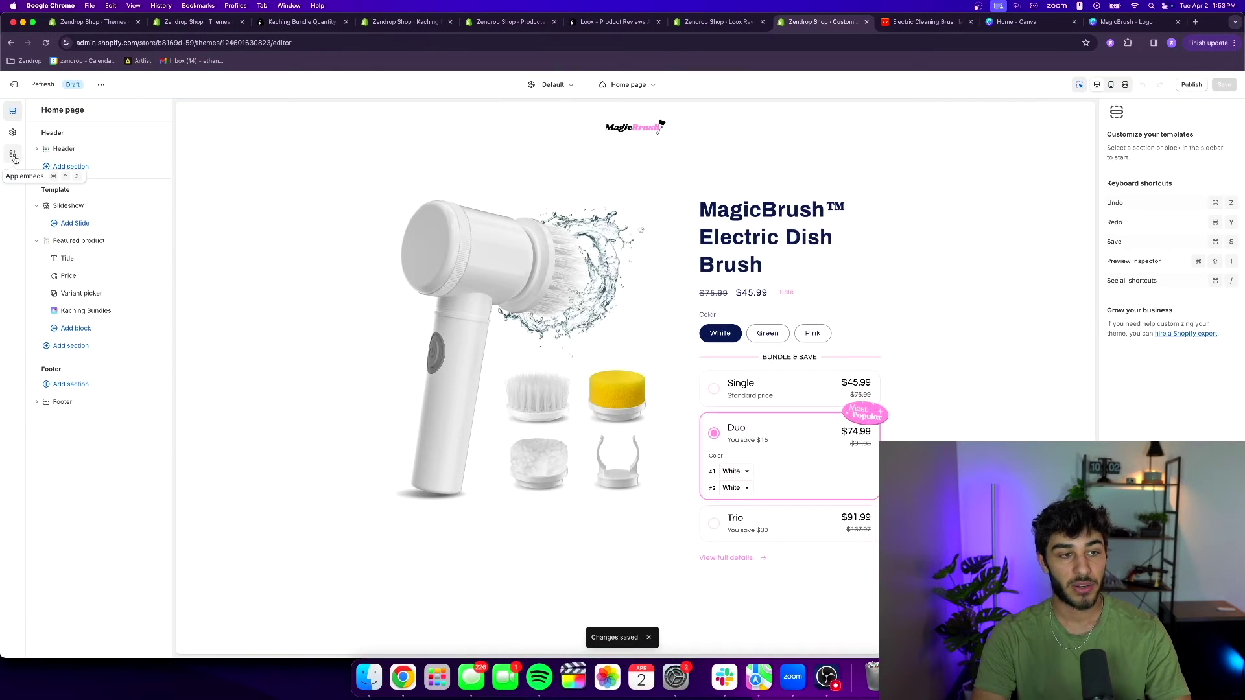
left_click(13, 156)
left_click(156, 171)
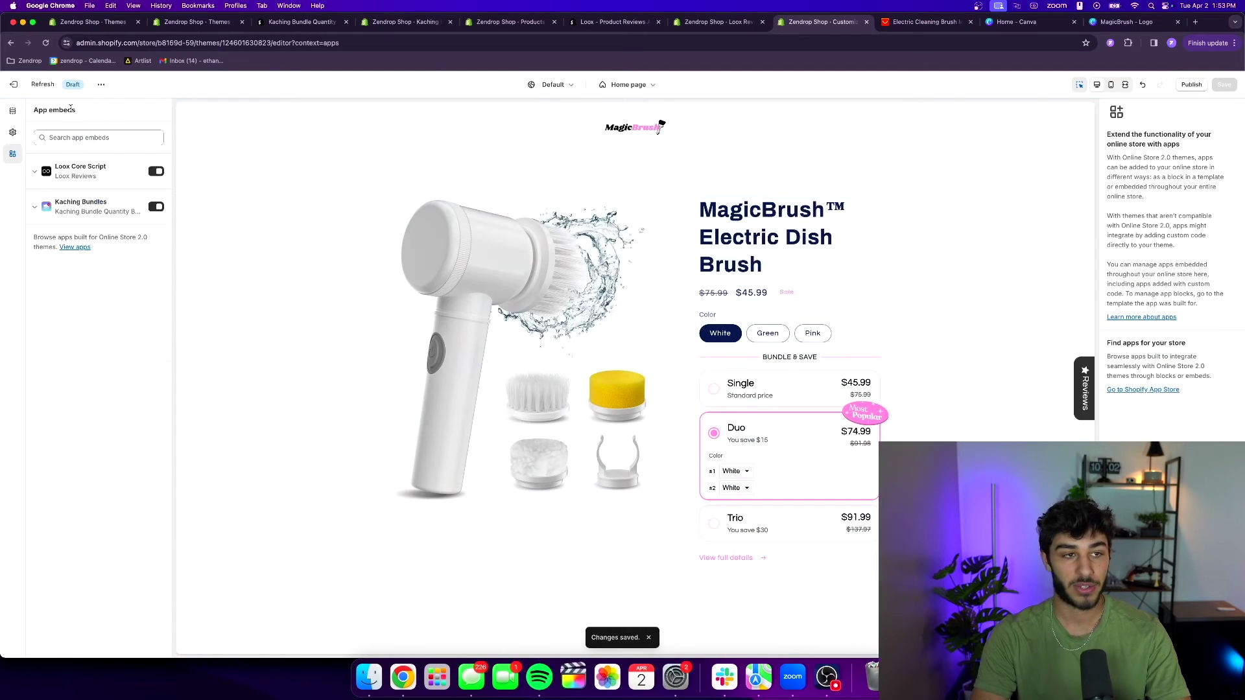
left_click(24, 84)
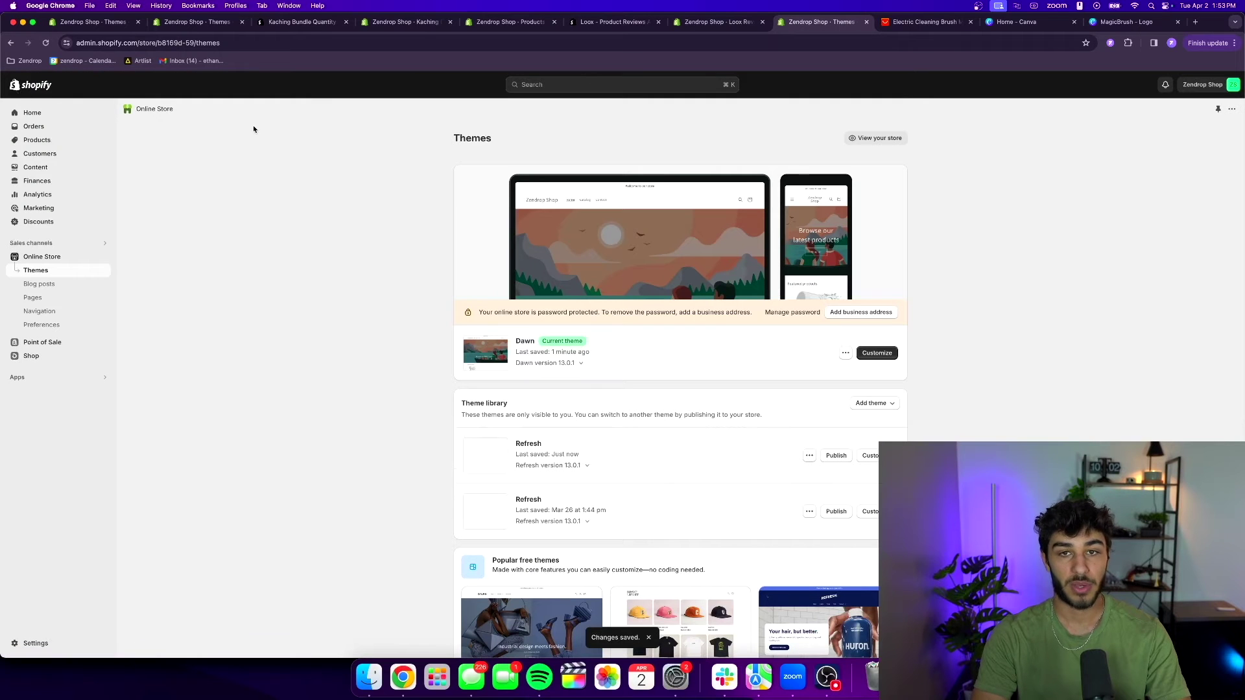
left_click(83, 375)
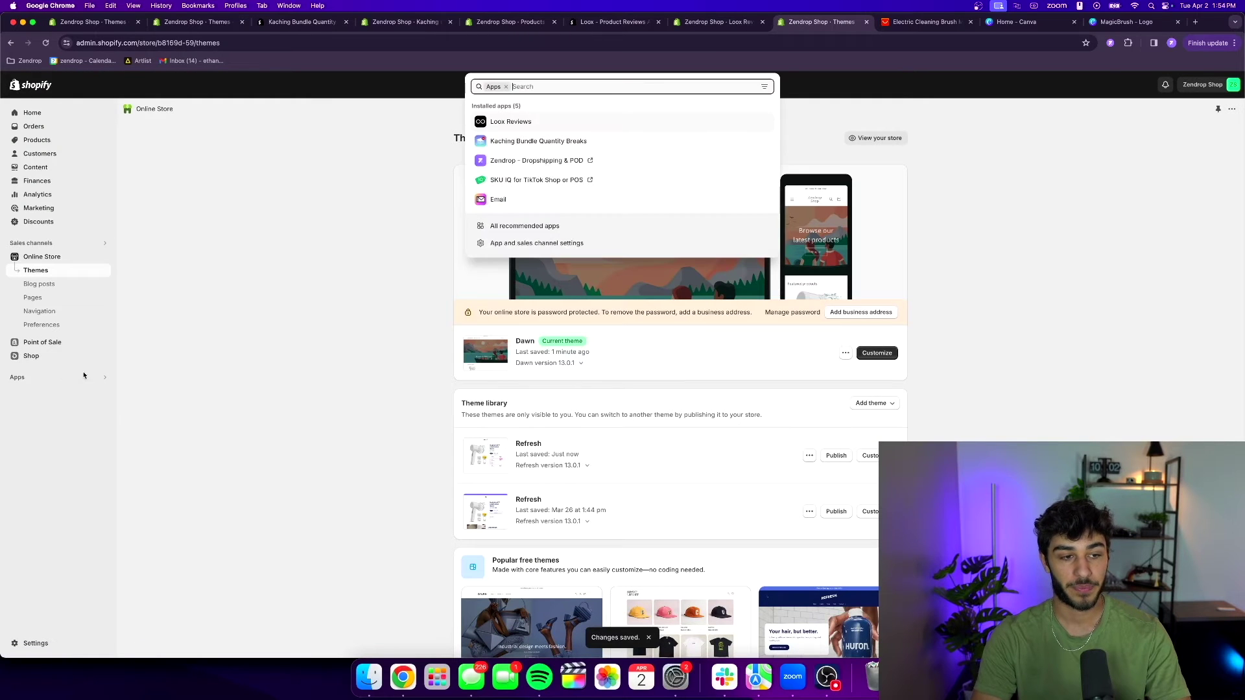
Step: Drag Loox's 'Import to Loox' bookmarklet to the bookmarks bar, then switch to the AliExpress brush tab
left_click(582, 123)
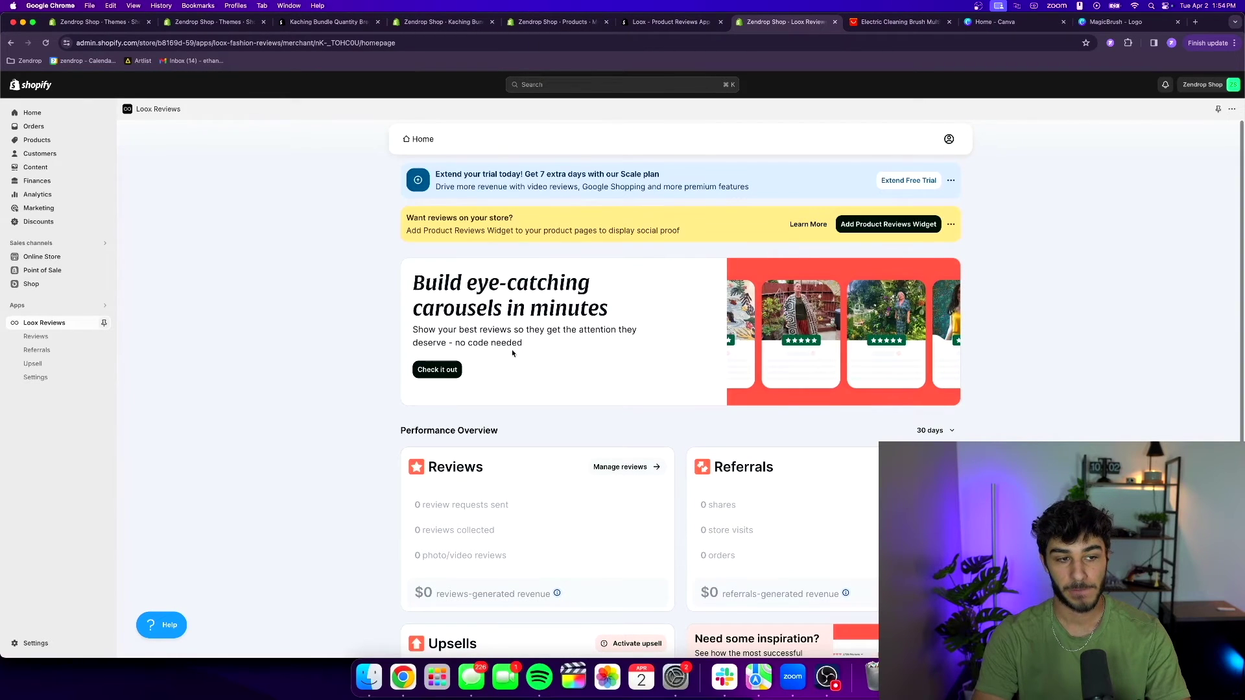
left_click(57, 344)
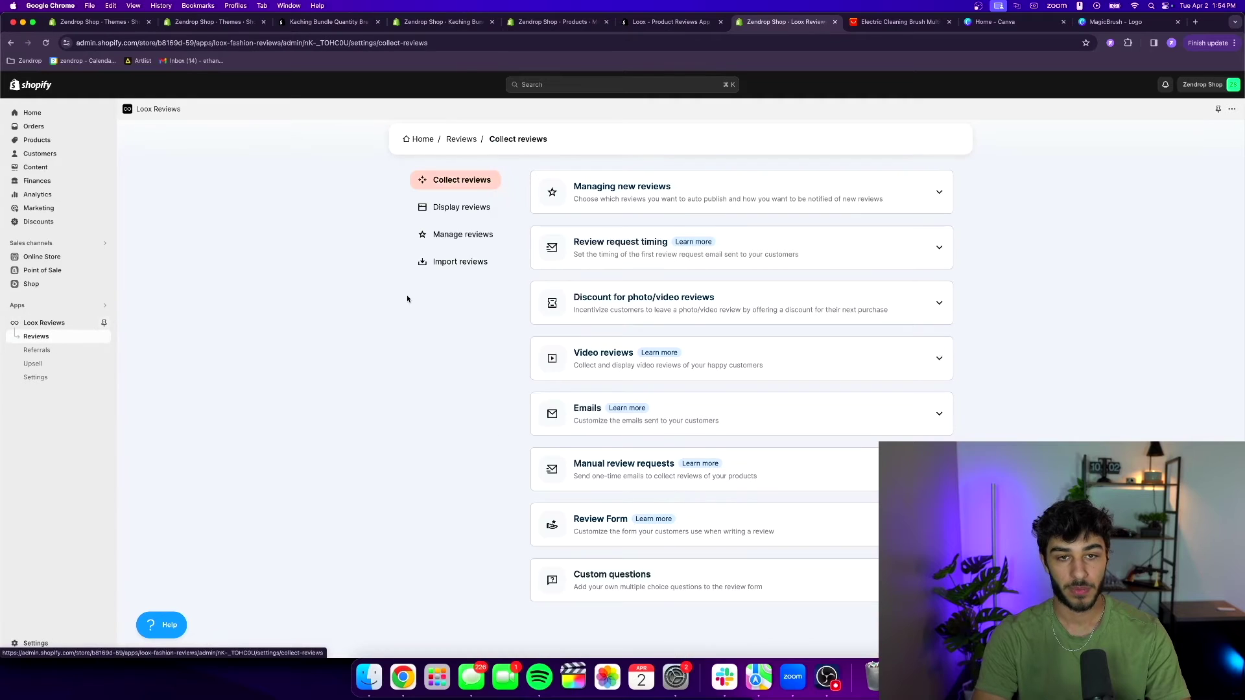
left_click(445, 262)
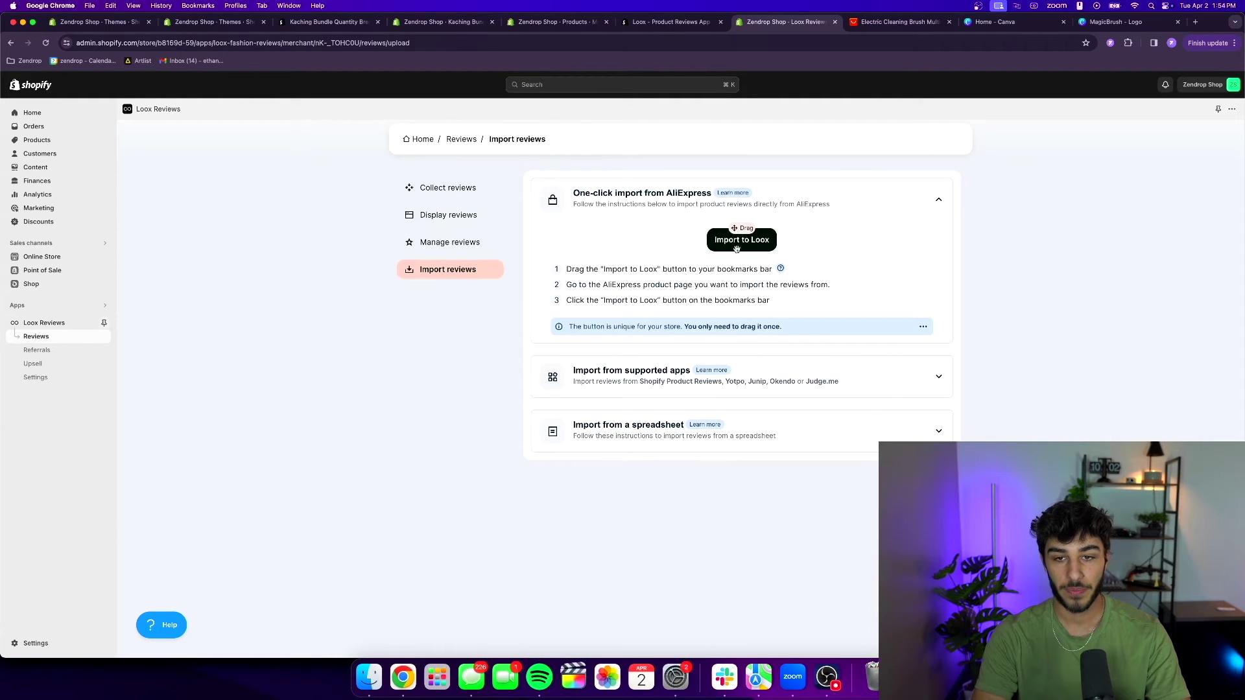
left_click_drag(754, 246, 639, 61)
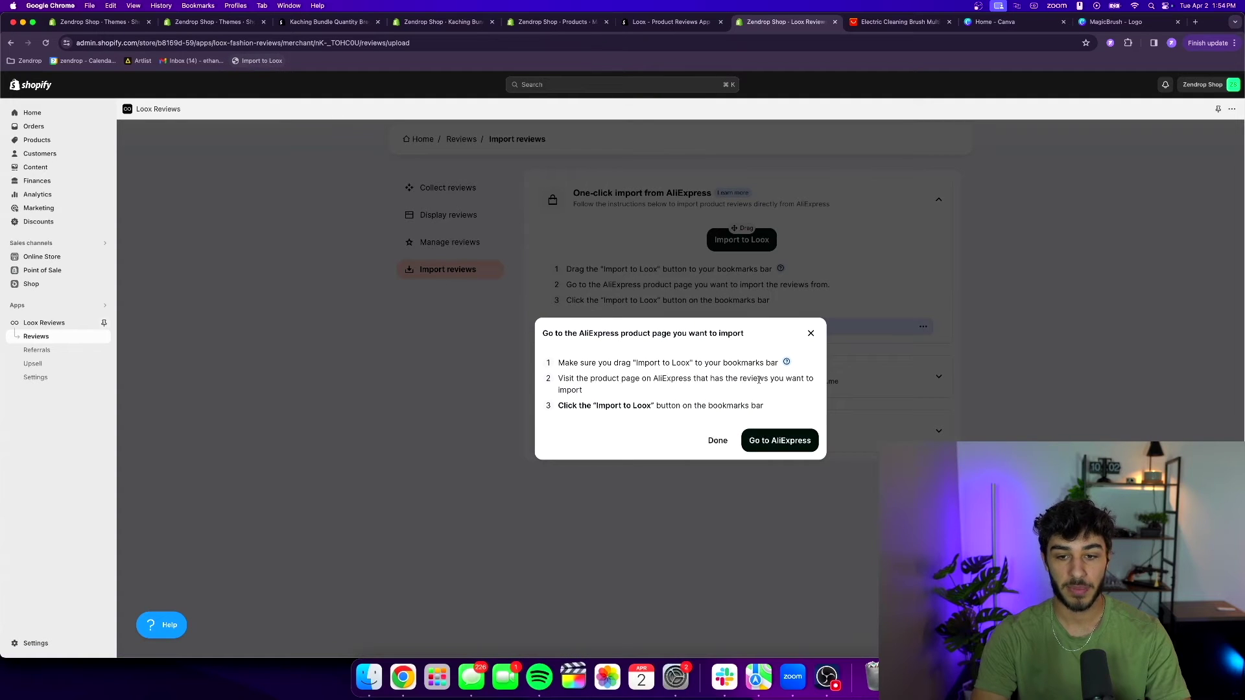
left_click(717, 441)
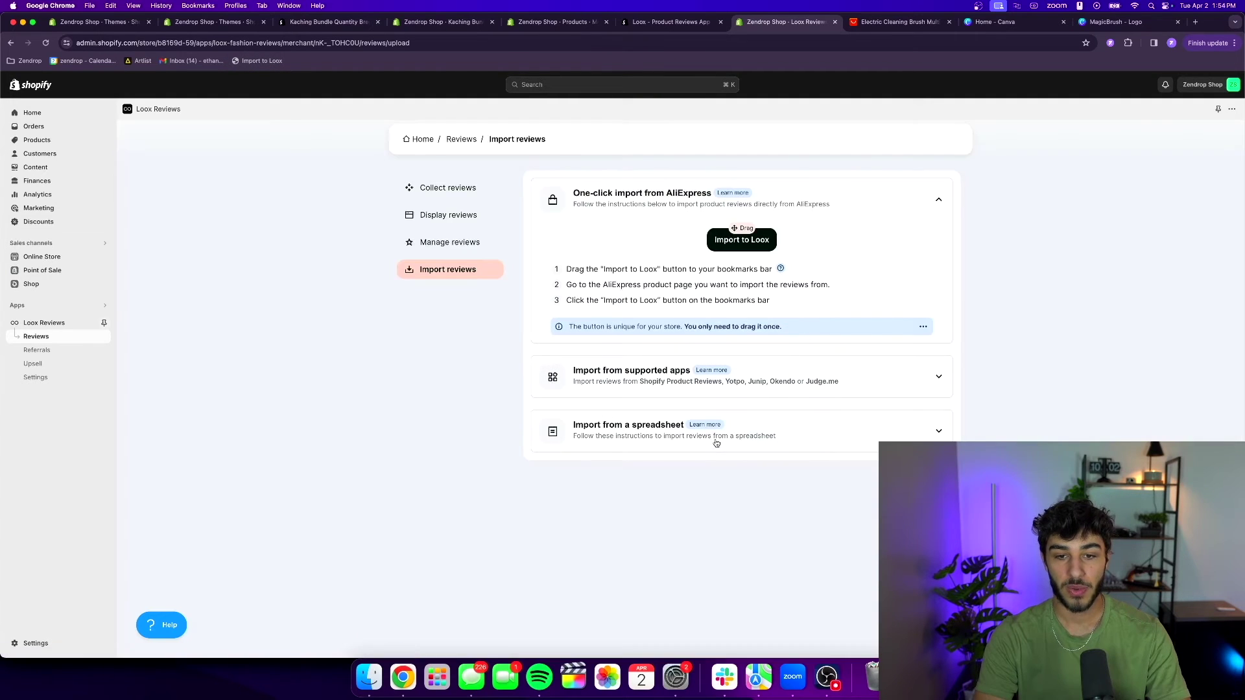
left_click(873, 21)
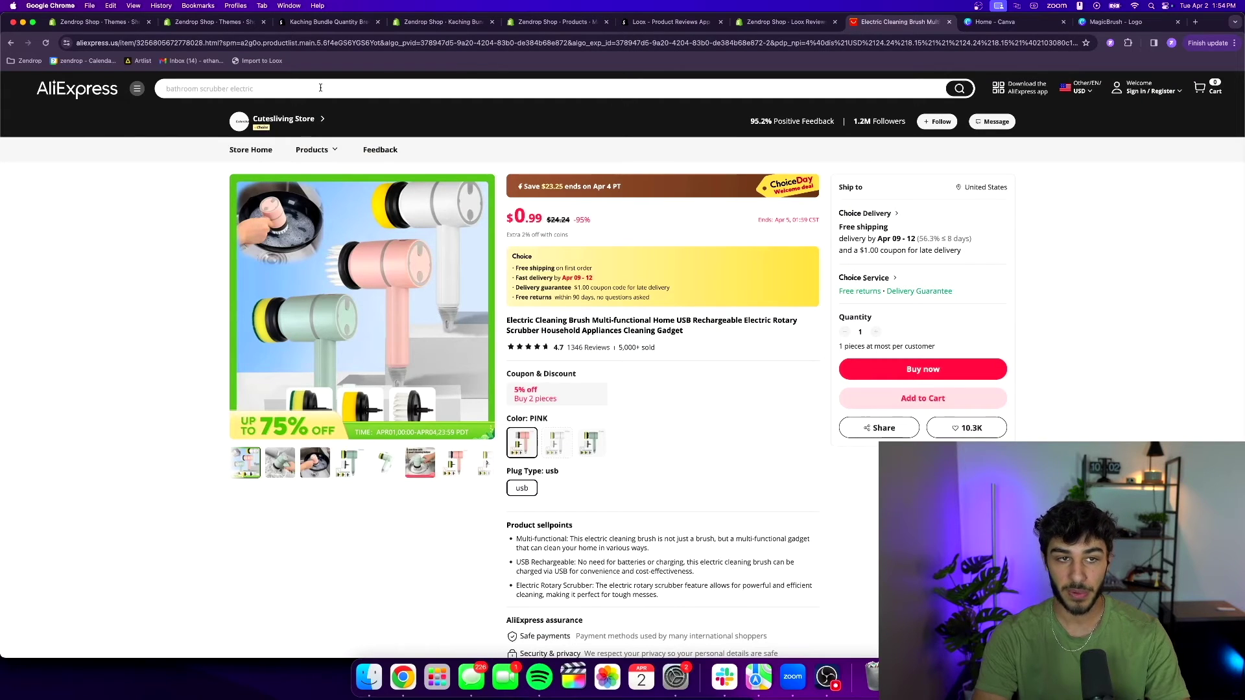
Step: Run Import to Loox into MagicBrush™ Electric Dish Brush, photo reviews only, 4 stars and up, and preview
left_click(276, 63)
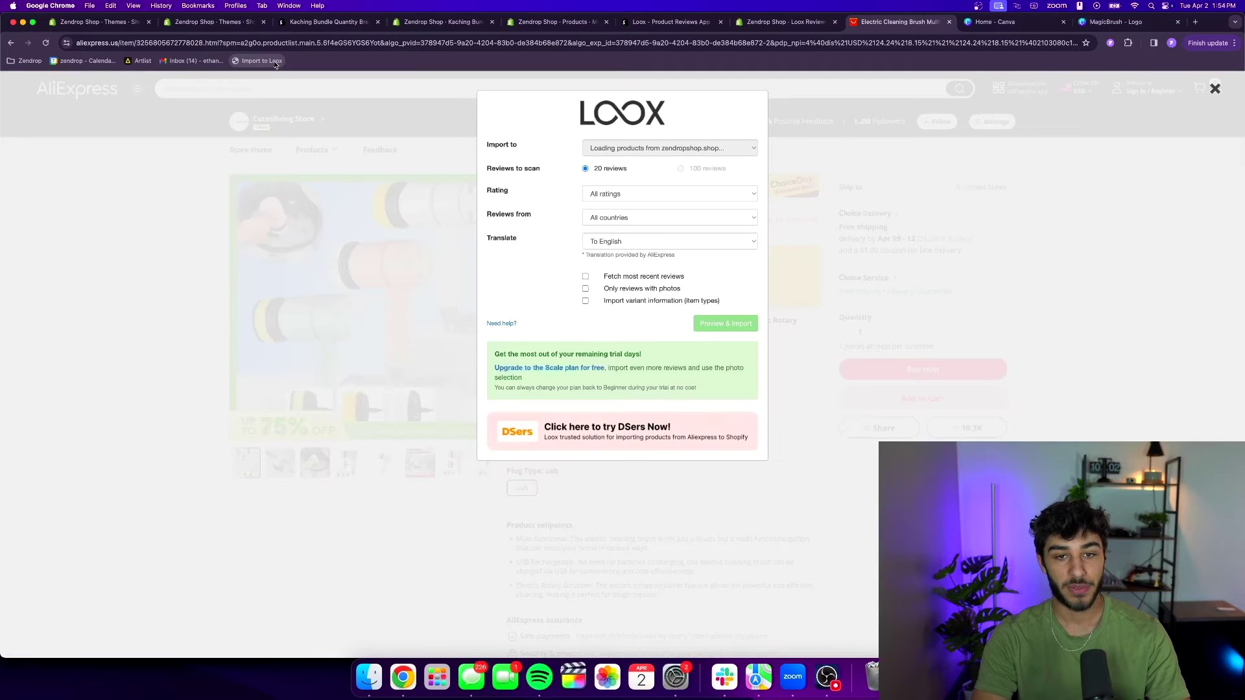
left_click(667, 153)
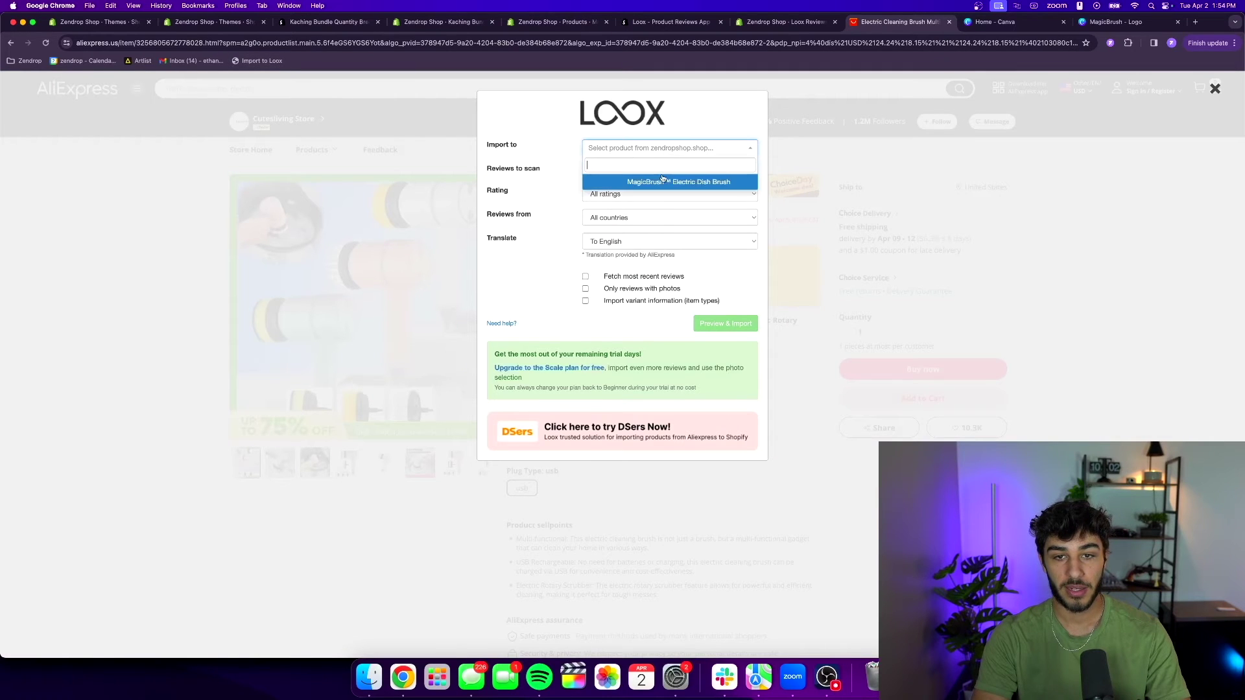
left_click(662, 185)
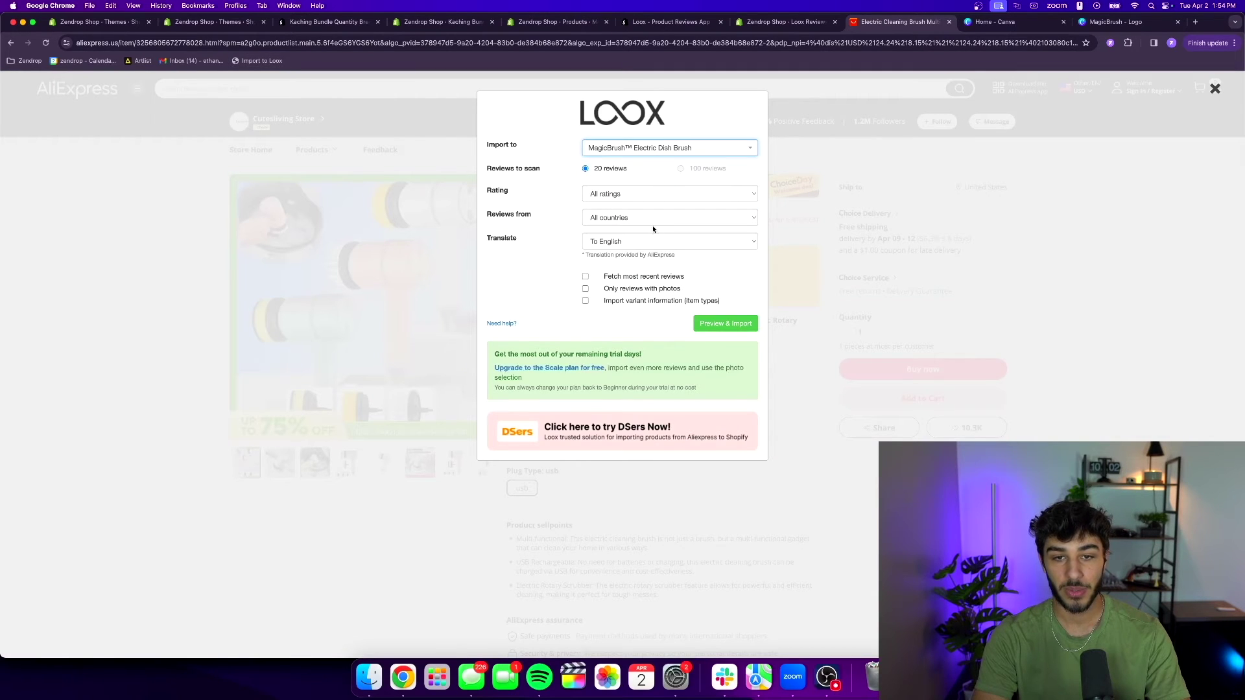
left_click(586, 290)
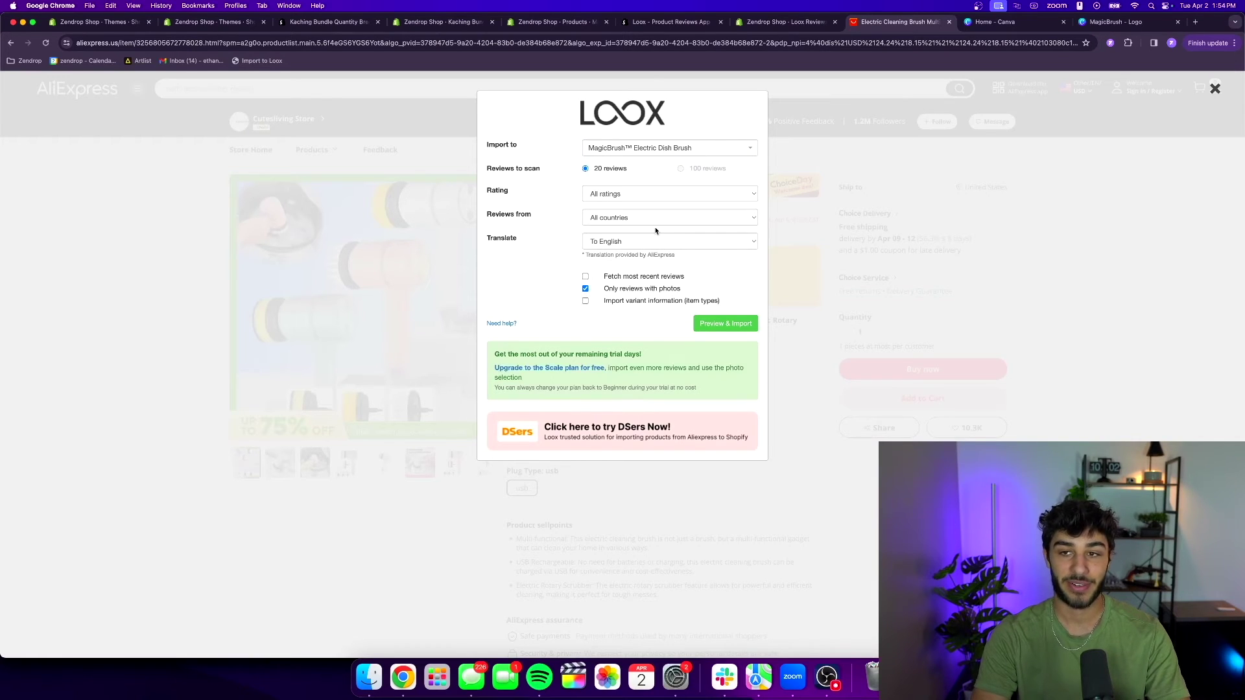
left_click(647, 194)
left_click(637, 213)
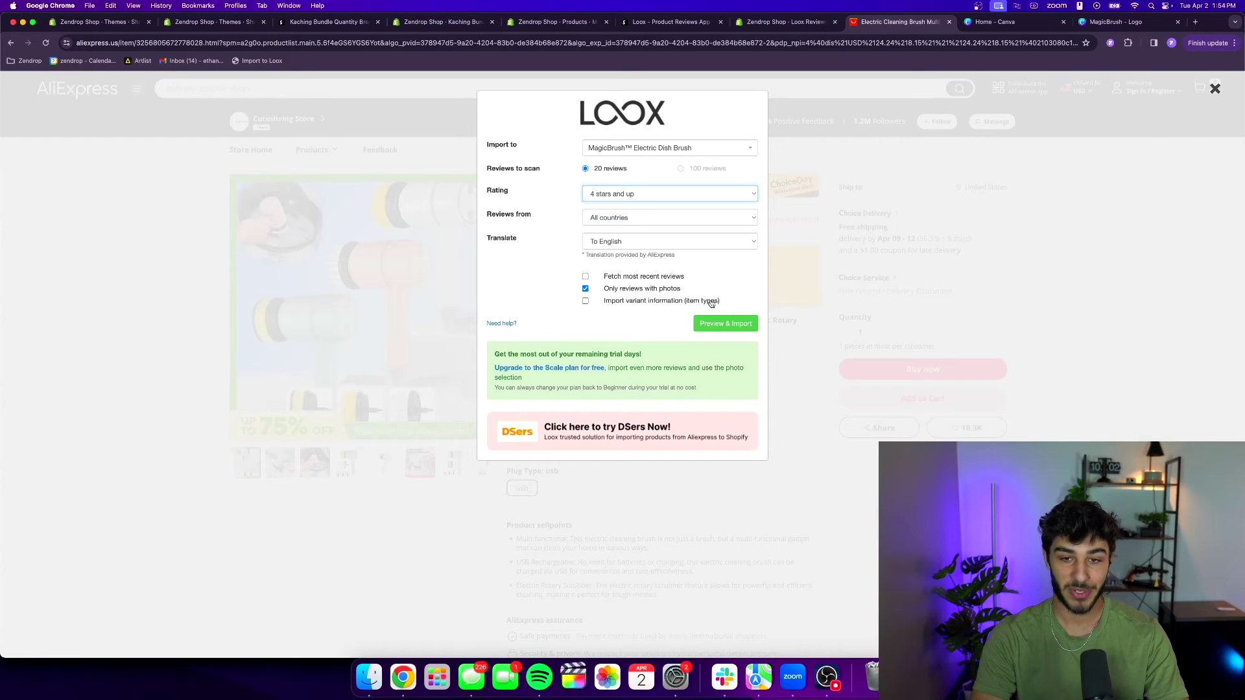
left_click(720, 323)
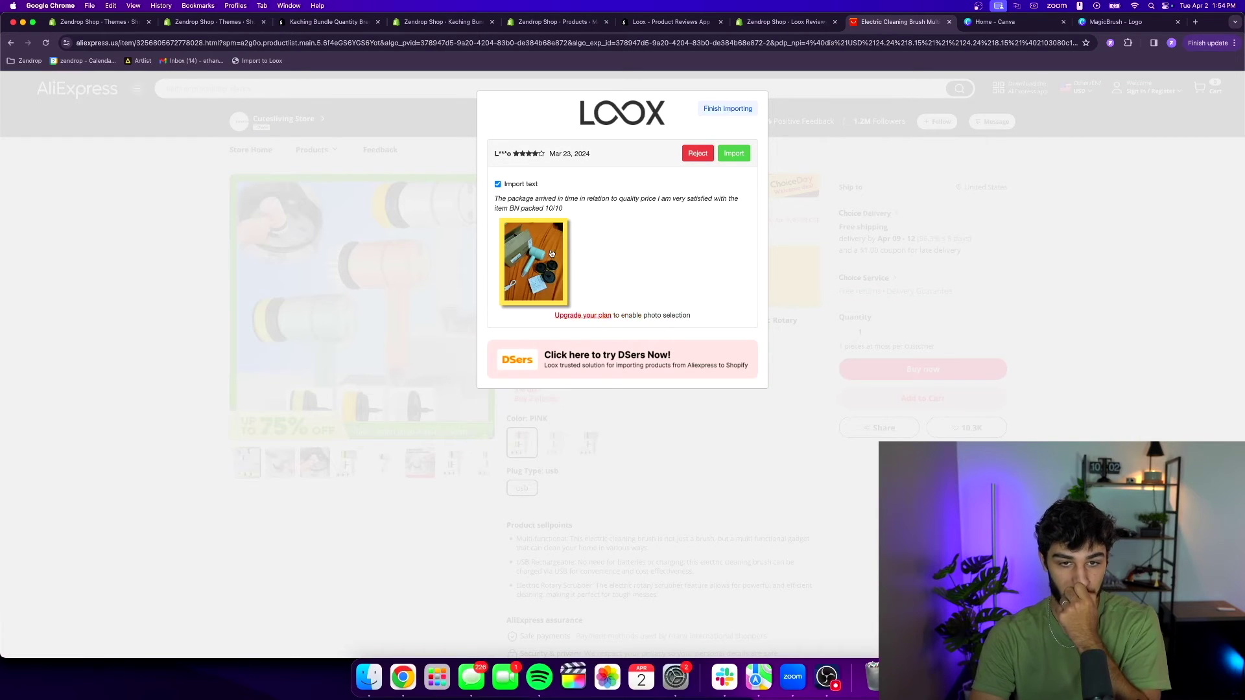
Step: Import the first previewed photo reviews, rejecting the broken-brush-head complaint
left_click(733, 153)
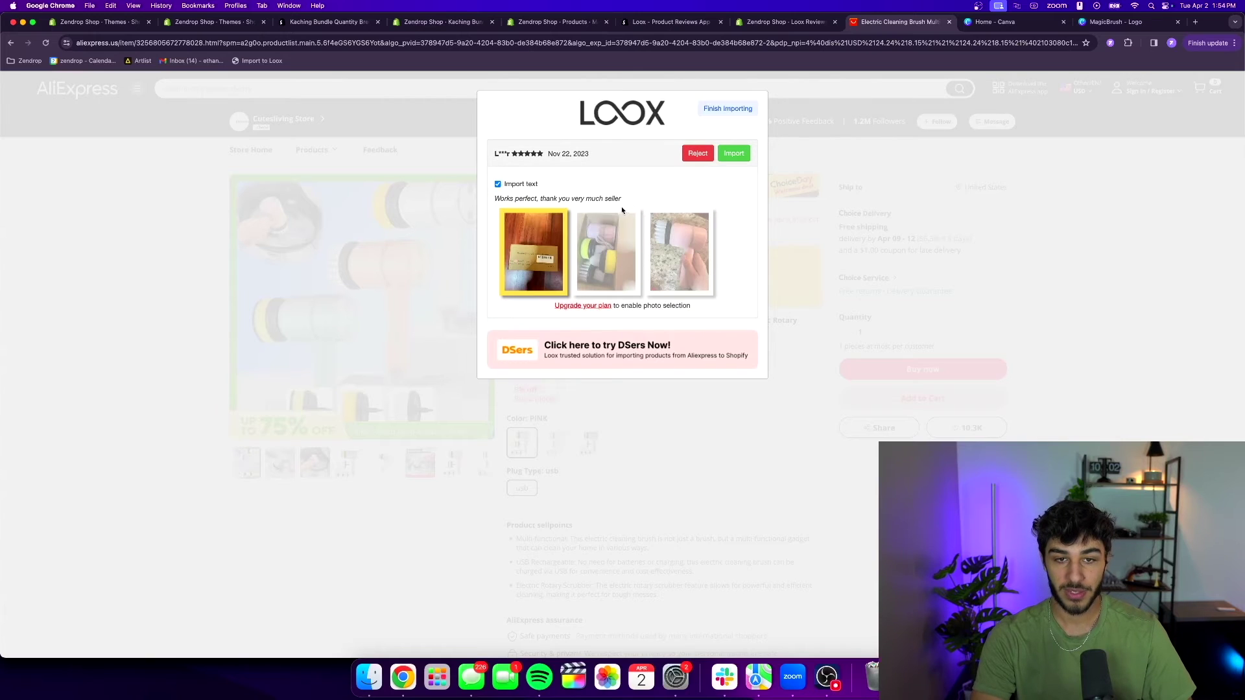
left_click(733, 153)
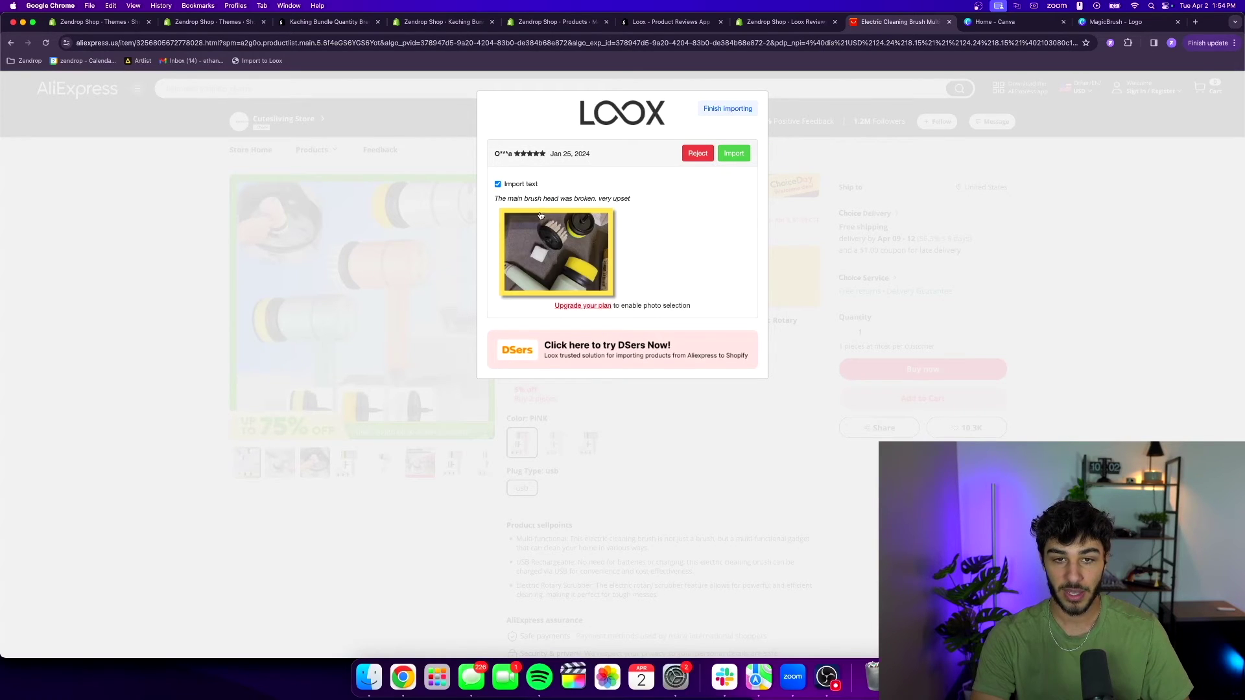
left_click(697, 153)
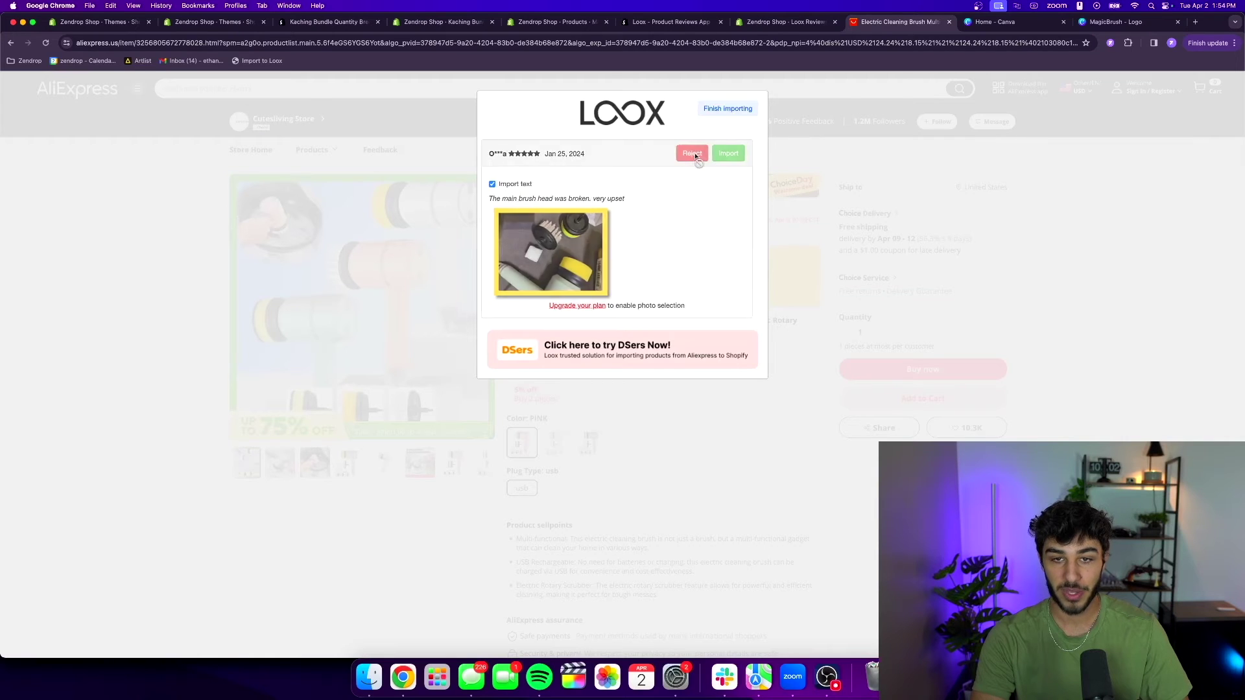
left_click(734, 153)
left_click(740, 154)
left_click(742, 154)
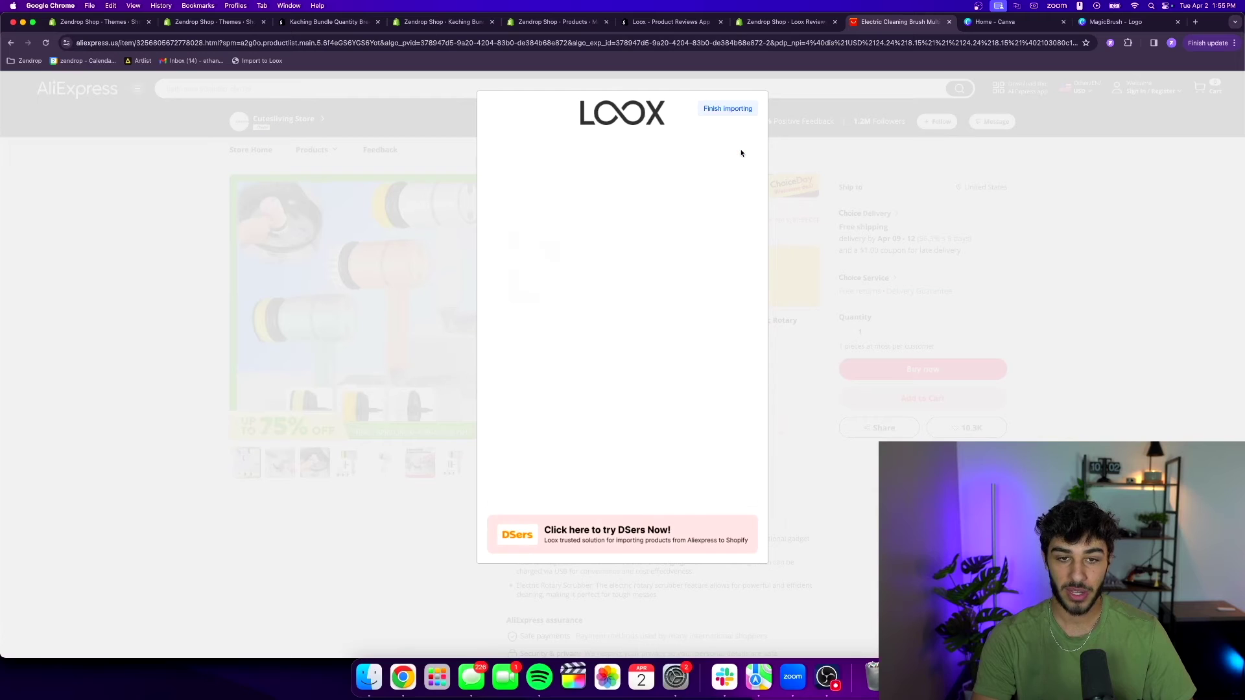
left_click(742, 153)
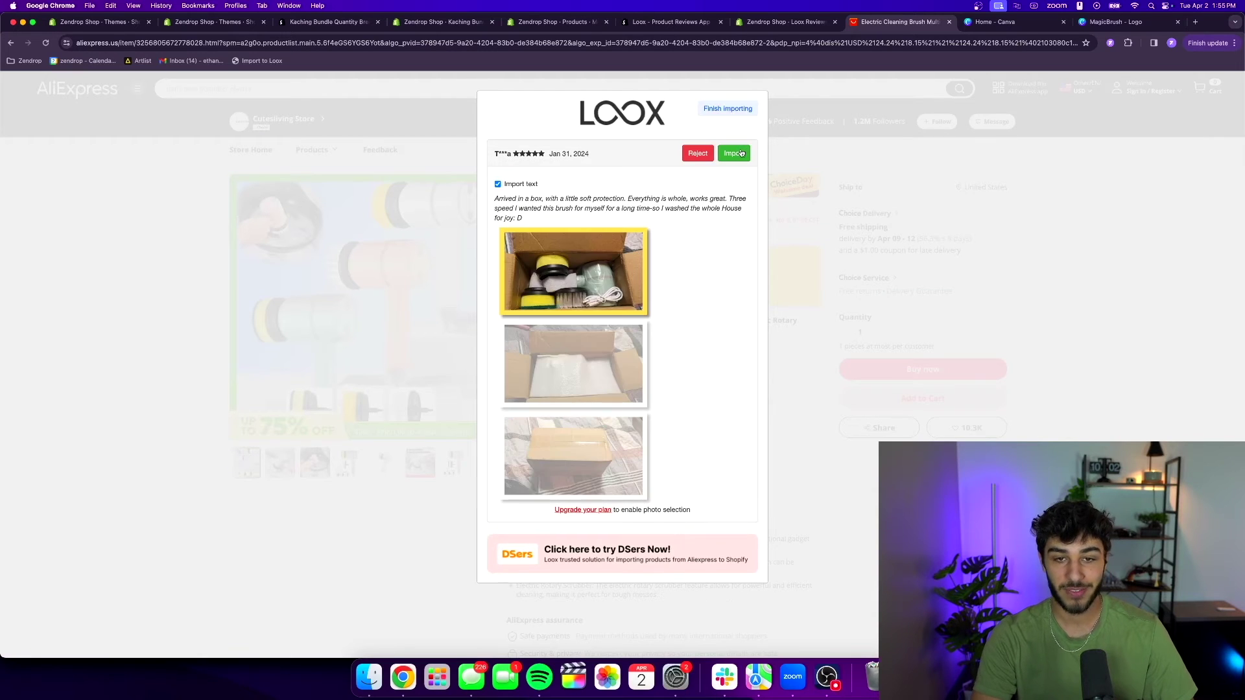
Step: Import the remaining reviews from Jan 31 through Feb 23 and close the completed overlay
left_click(745, 153)
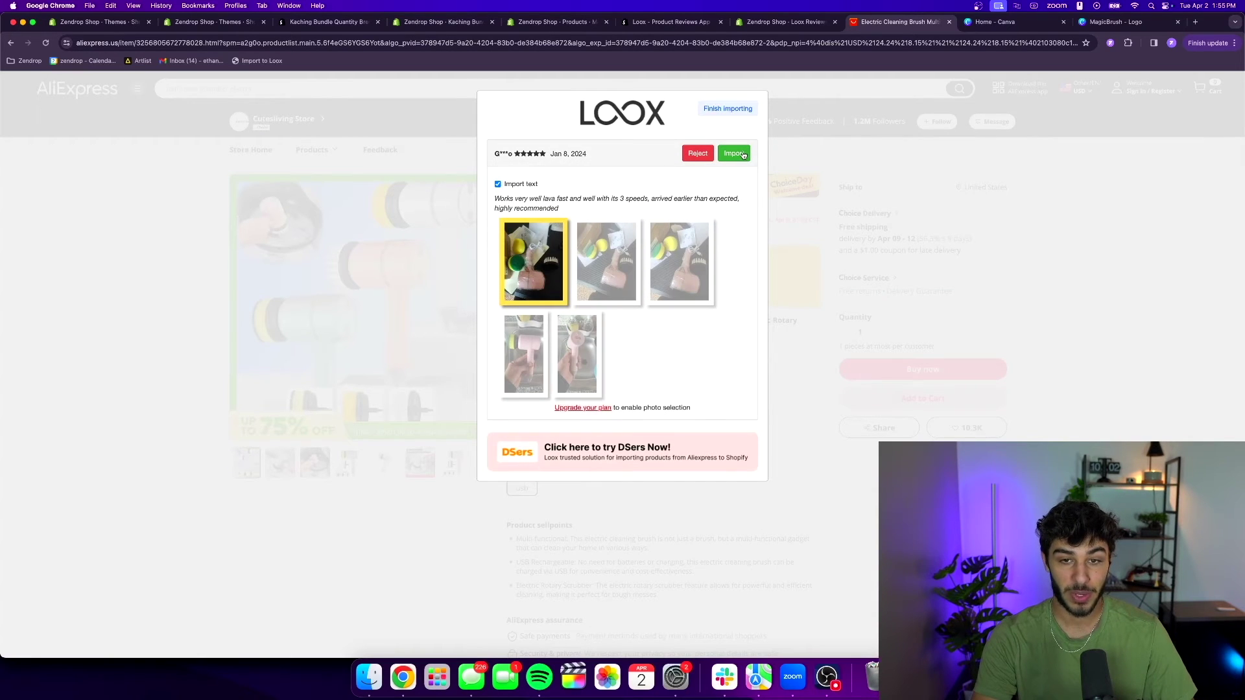
left_click(743, 154)
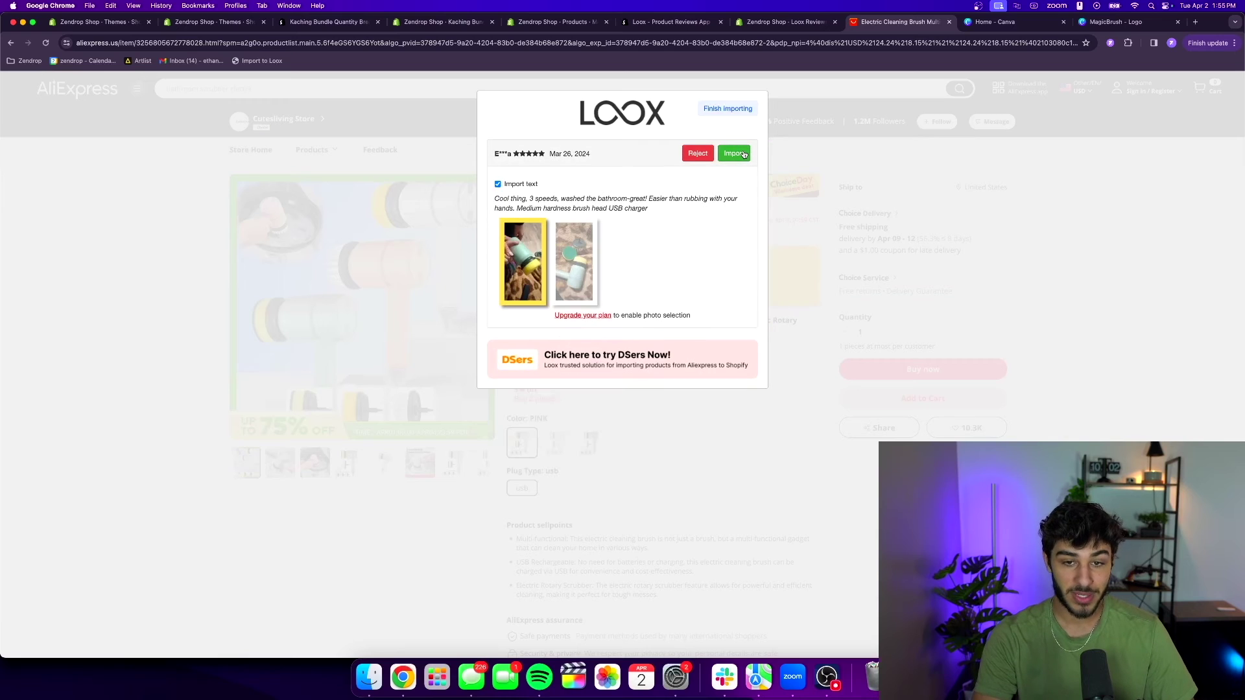
left_click(744, 154)
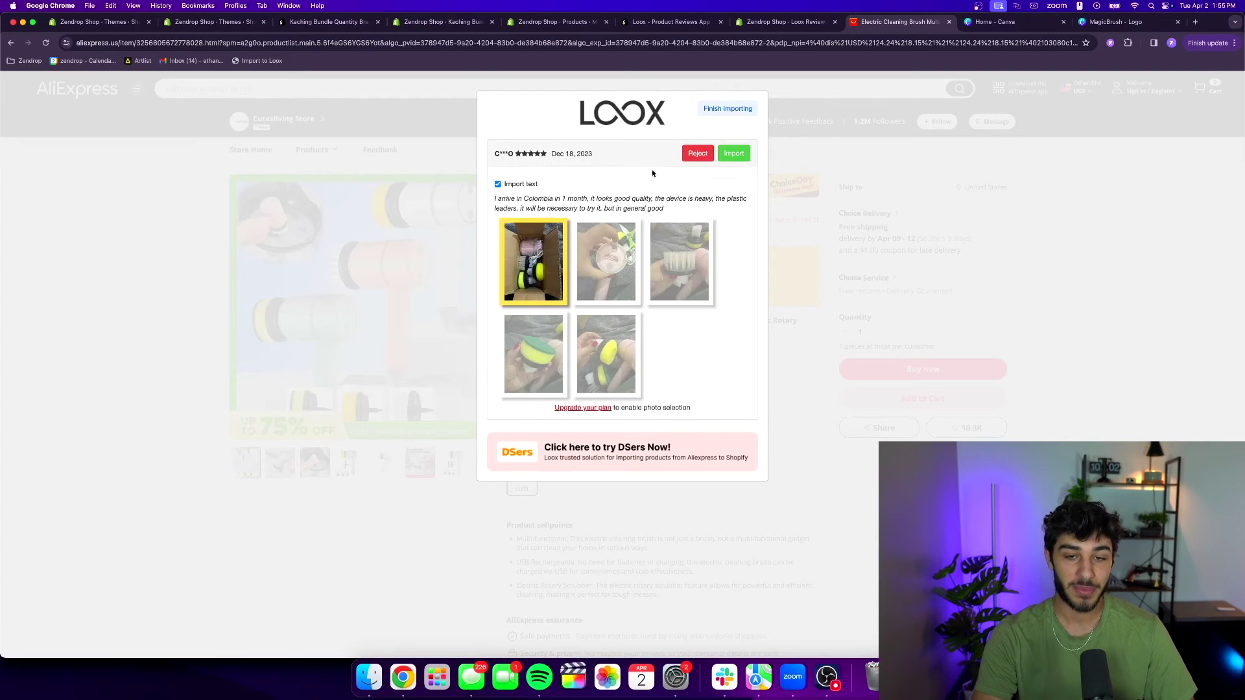
left_click(731, 160)
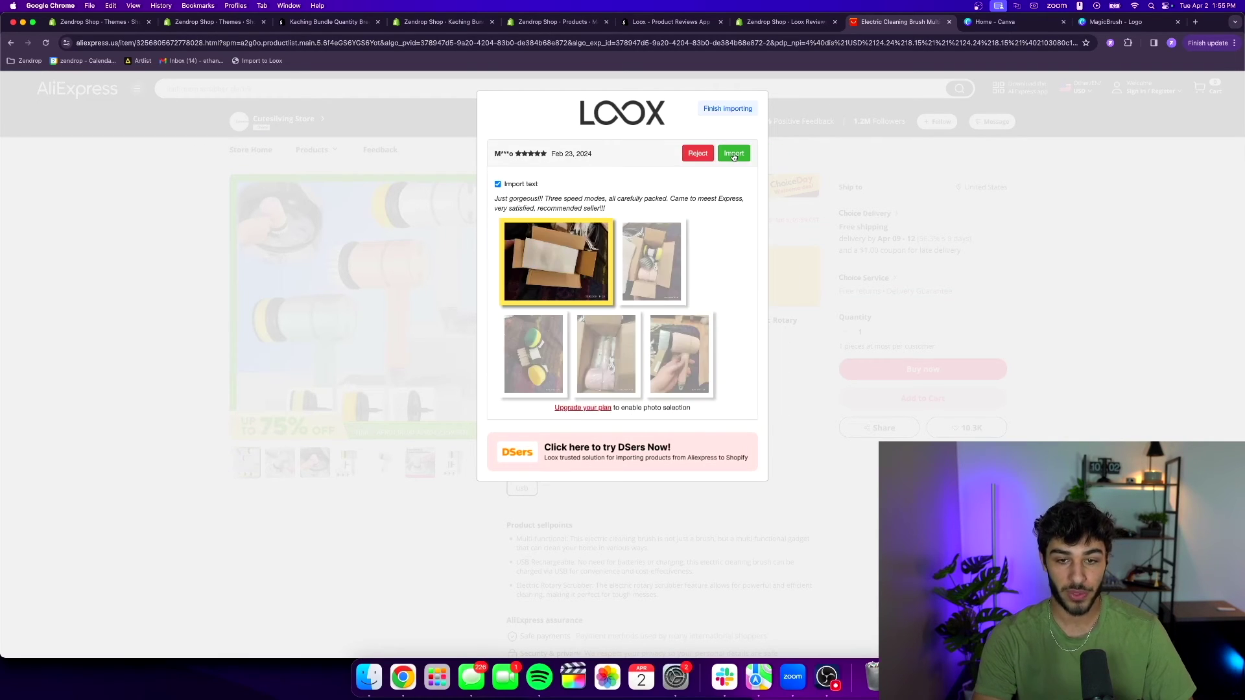
left_click(733, 156)
left_click(733, 156)
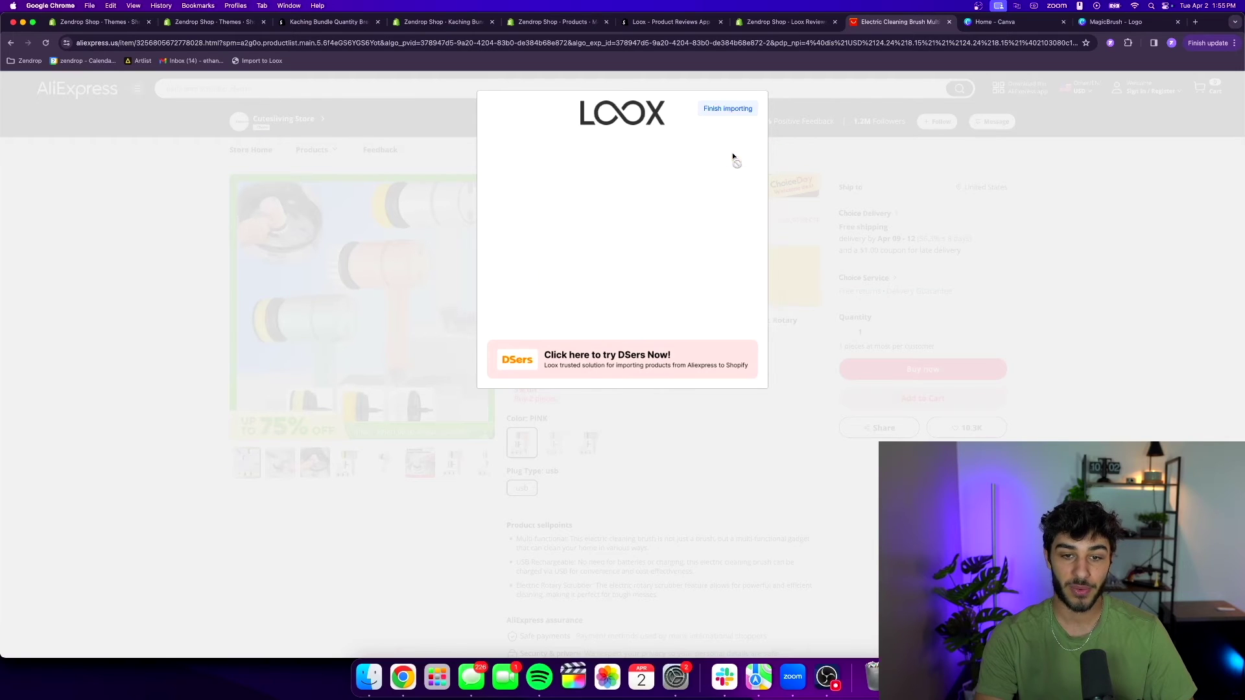
left_click(1214, 93)
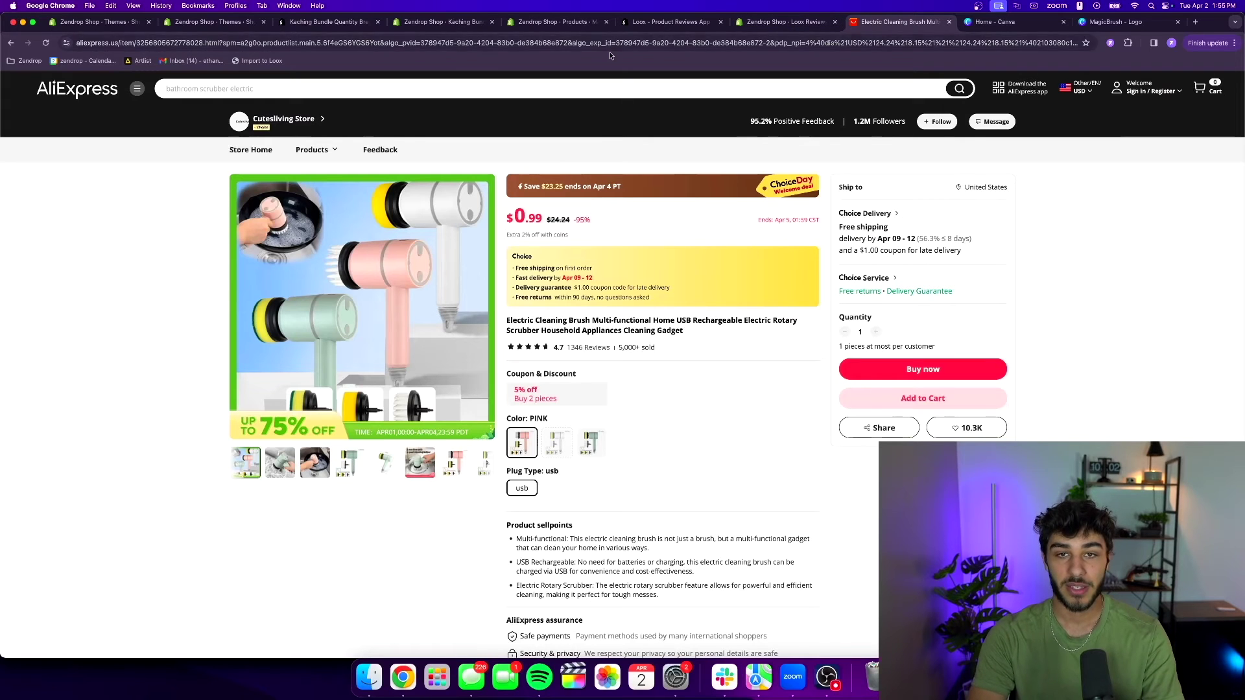
left_click(637, 23)
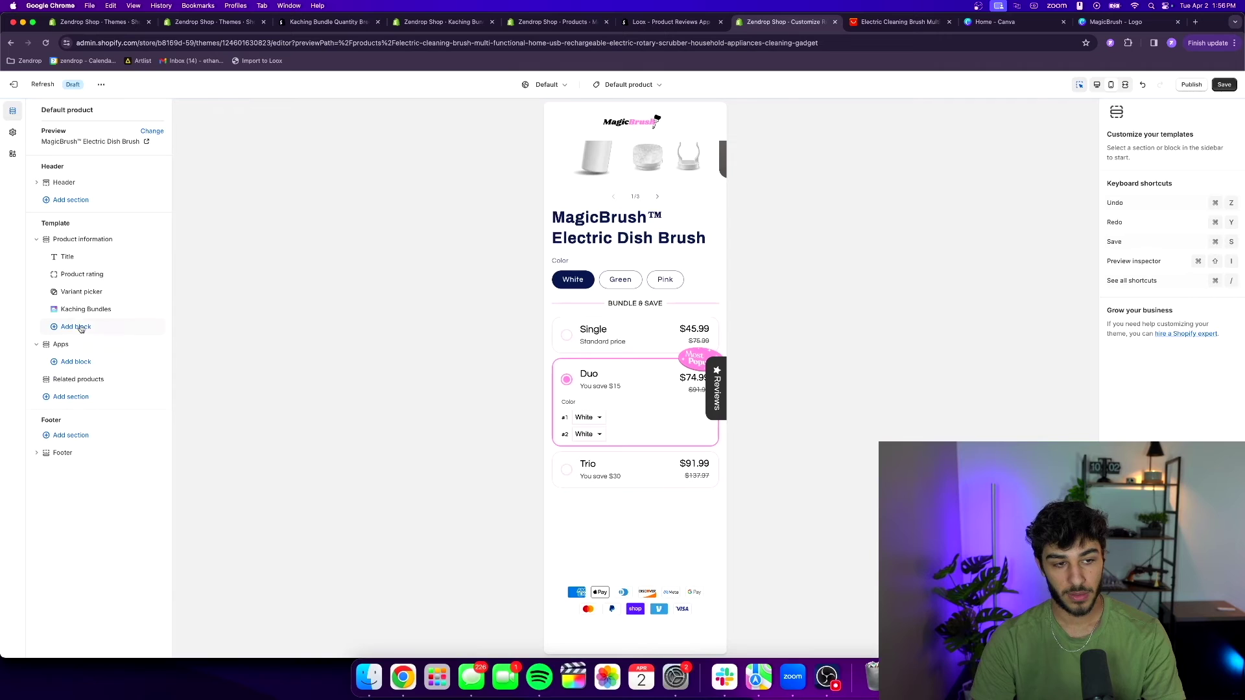
Step: Add the Loox Rating Widget app block above the product title and save the template
left_click(80, 328)
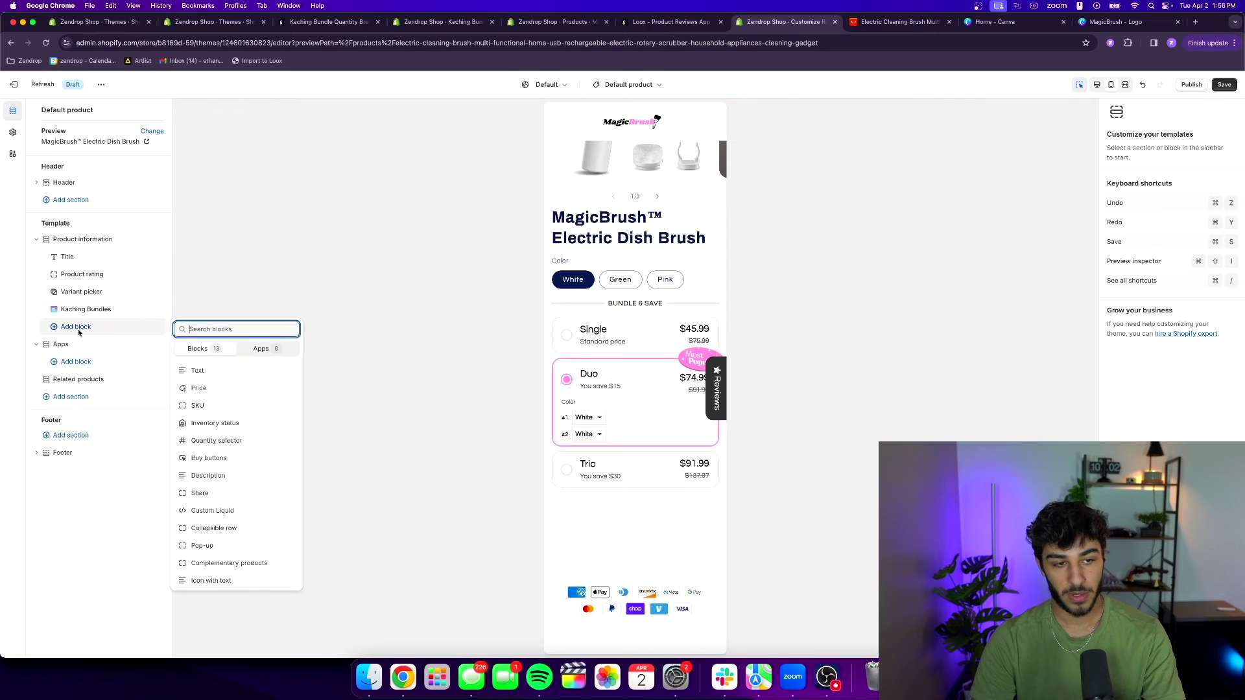
left_click(248, 348)
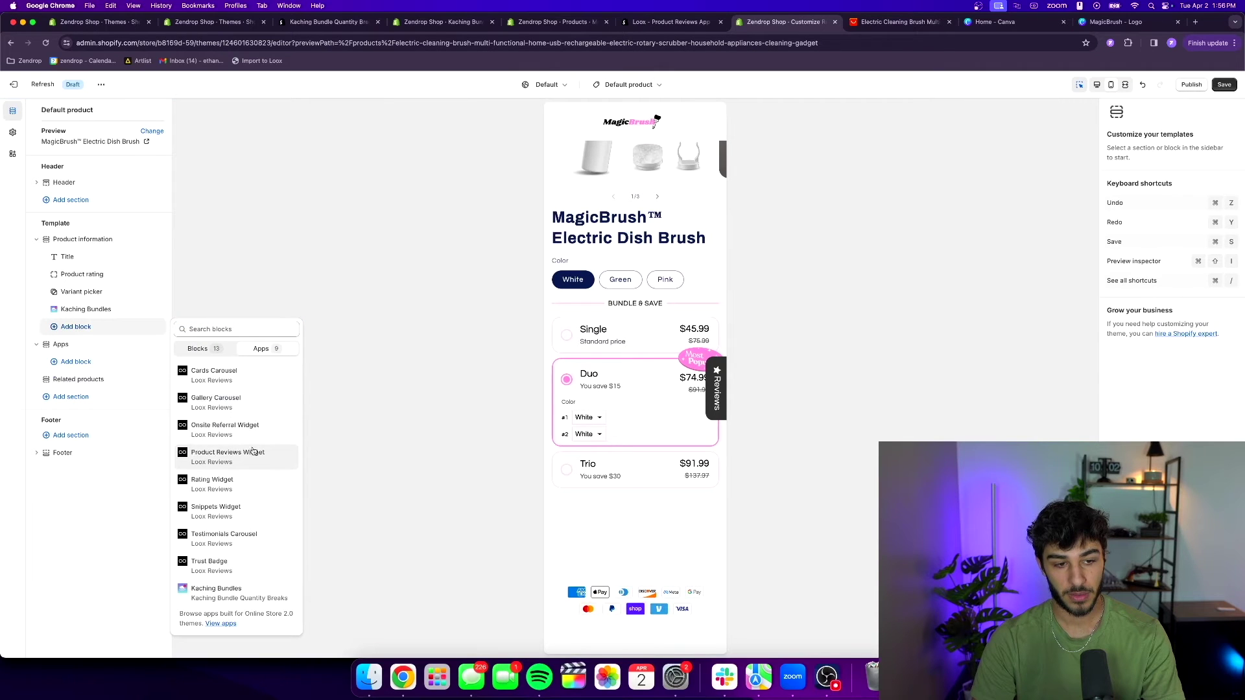
left_click(250, 482)
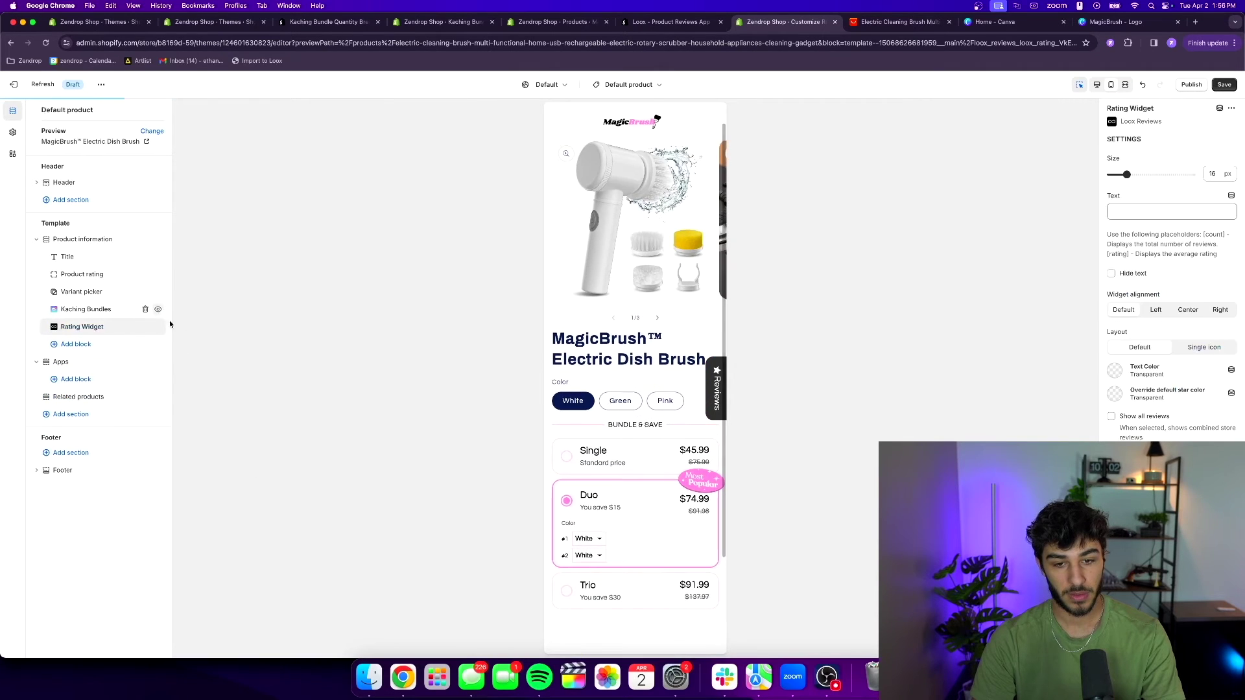
left_click_drag(44, 331, 29, 267)
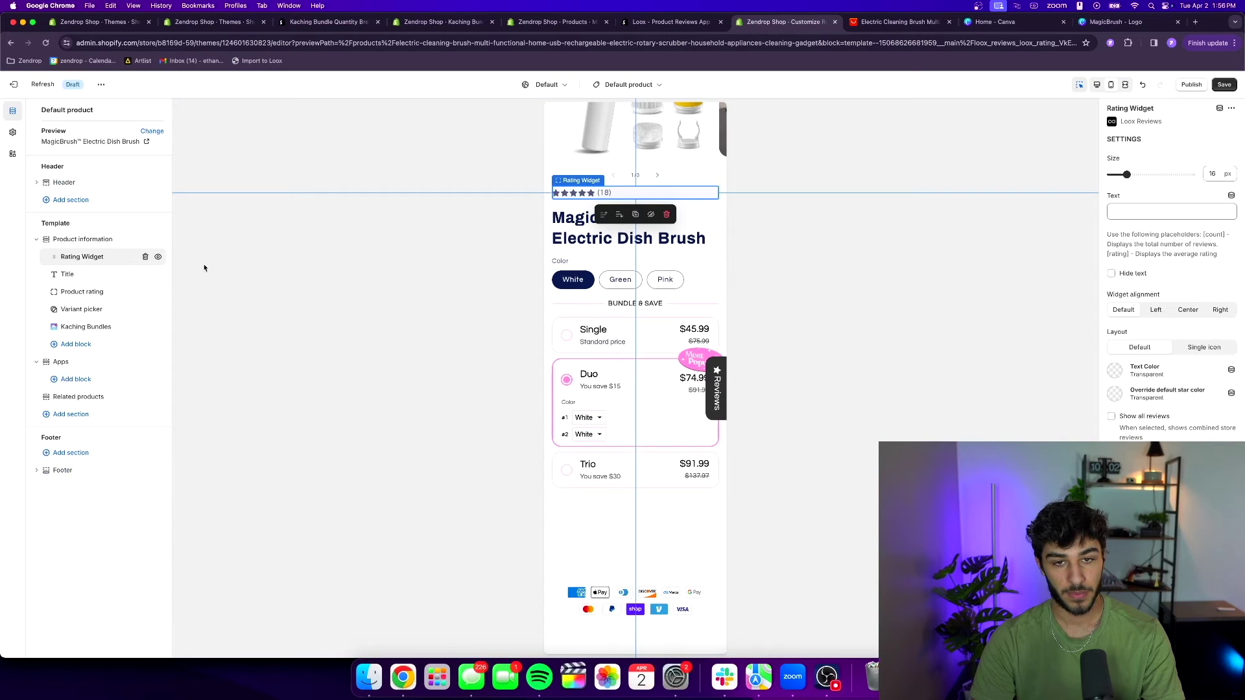
scroll(631, 365, "up", 5)
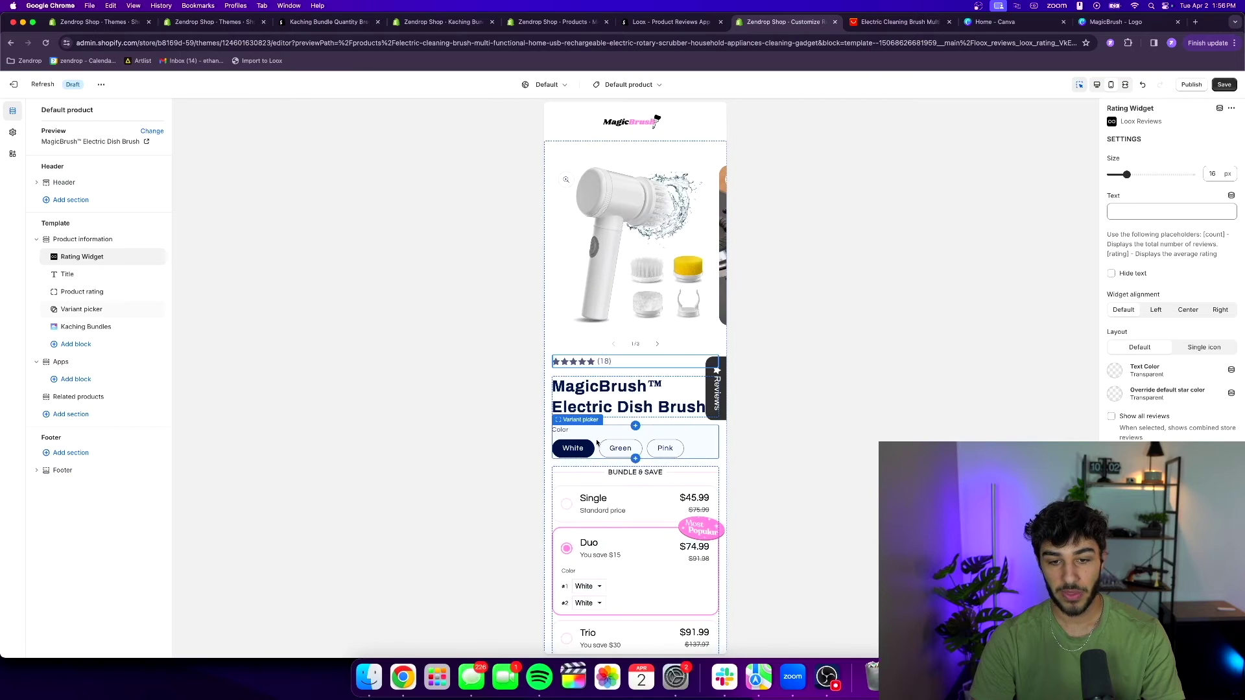
scroll(600, 449, "down", 3)
scroll(577, 389, "up", 3)
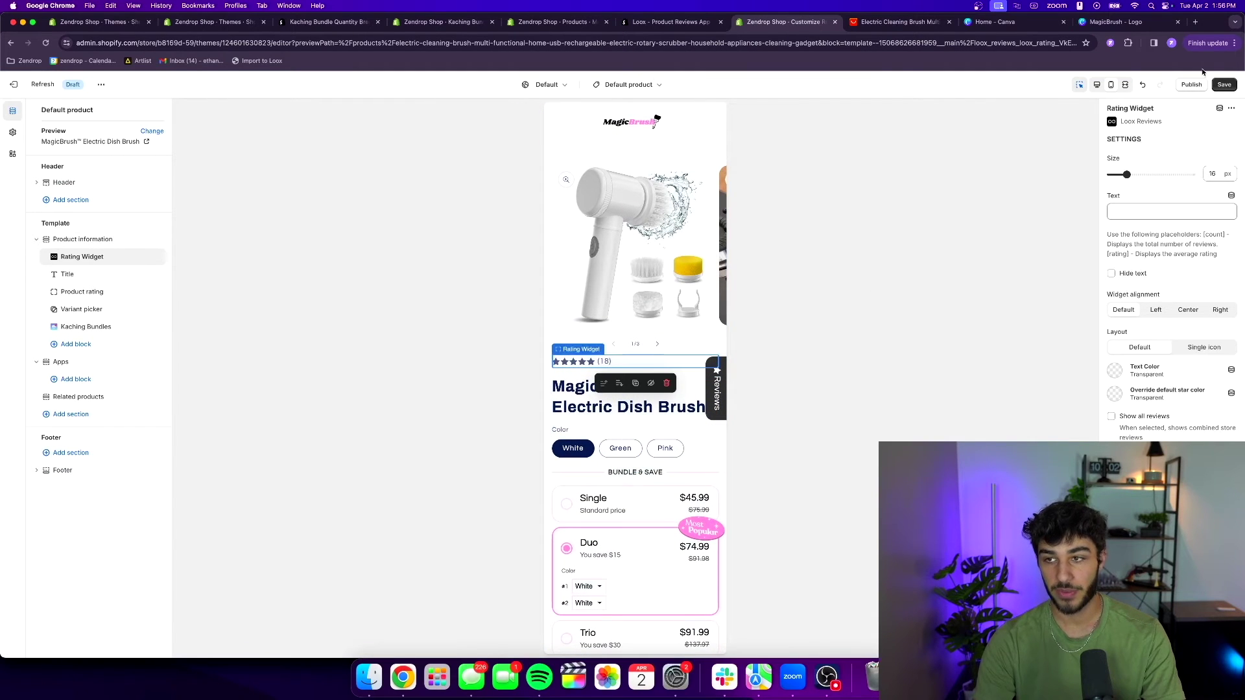
left_click(1224, 85)
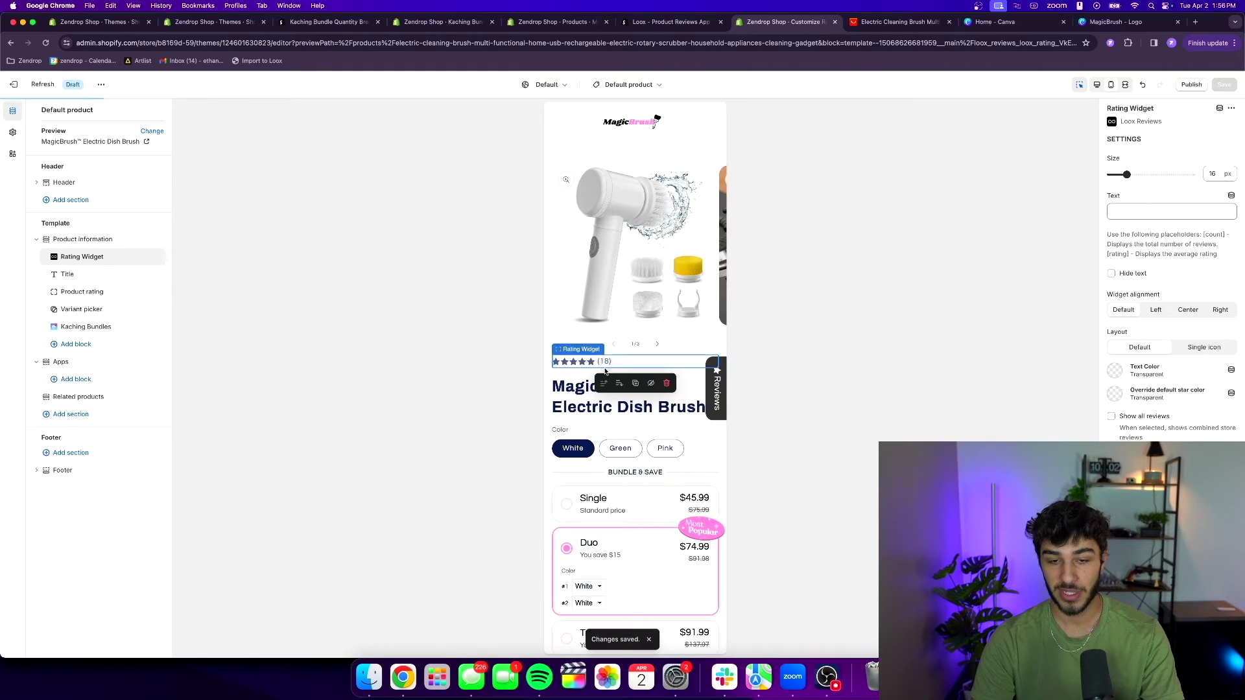
scroll(647, 406, "down", 3)
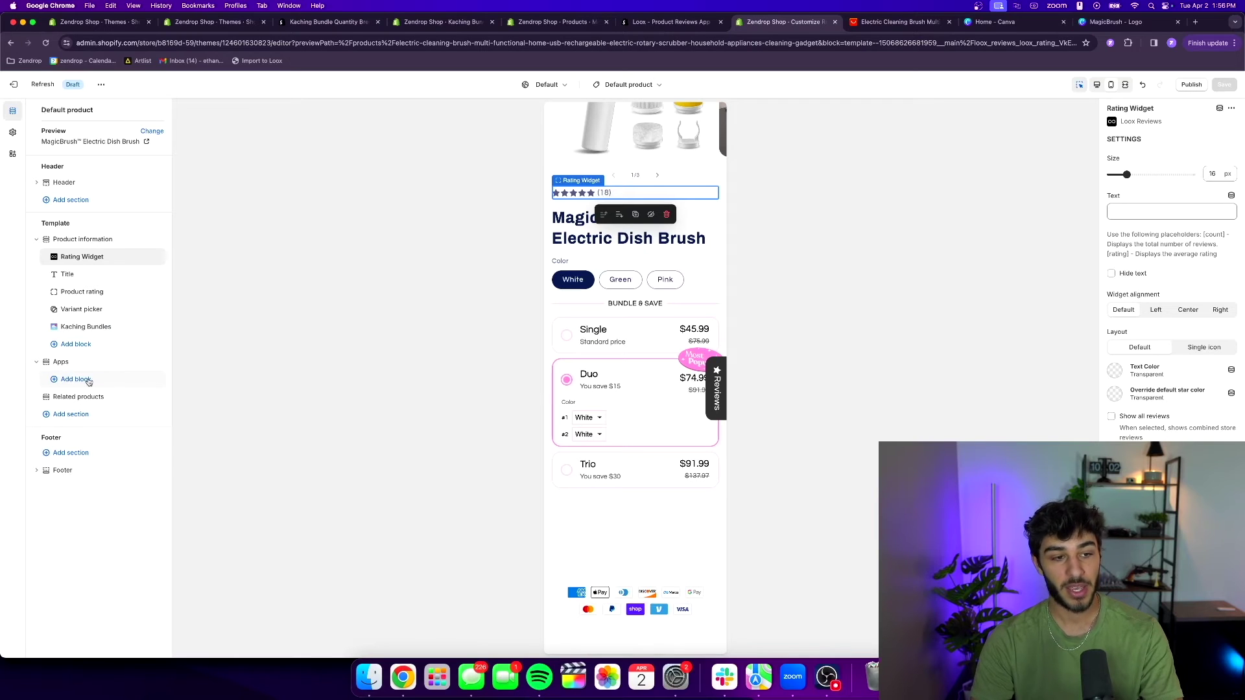
Step: Add the Loox Product Reviews Widget below the bundle offers, save, and expand Loox's General appearance branding
left_click(88, 380)
left_click(259, 401)
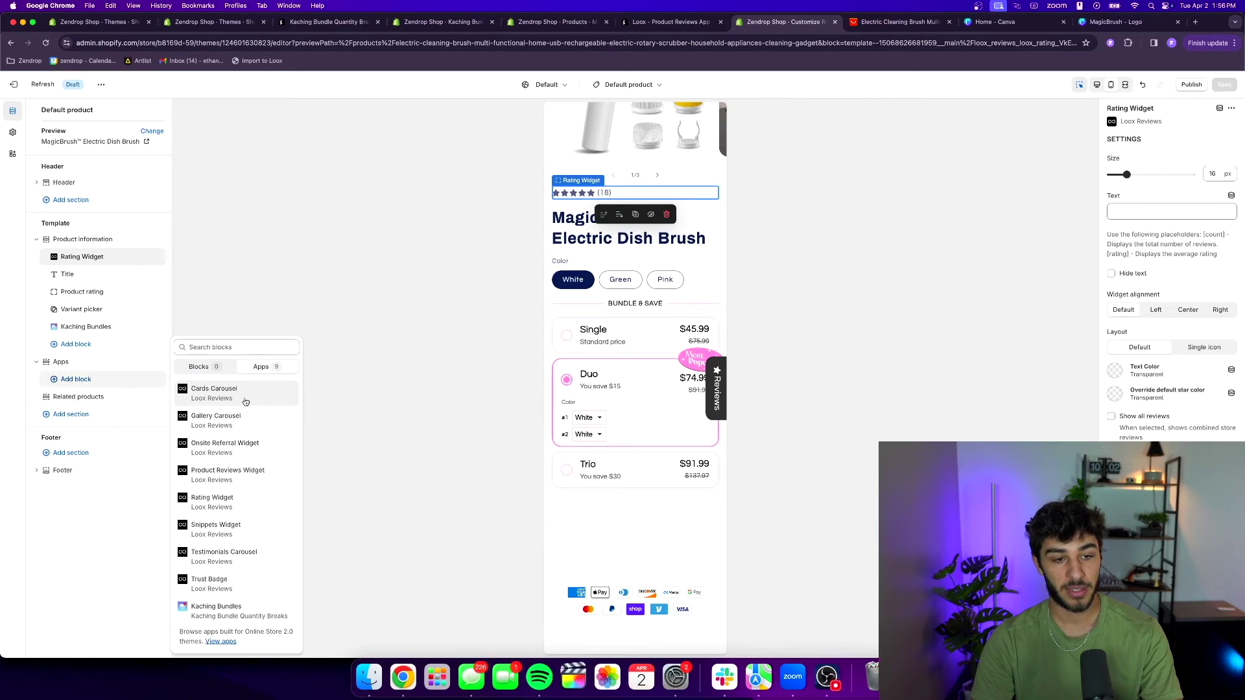
left_click(253, 474)
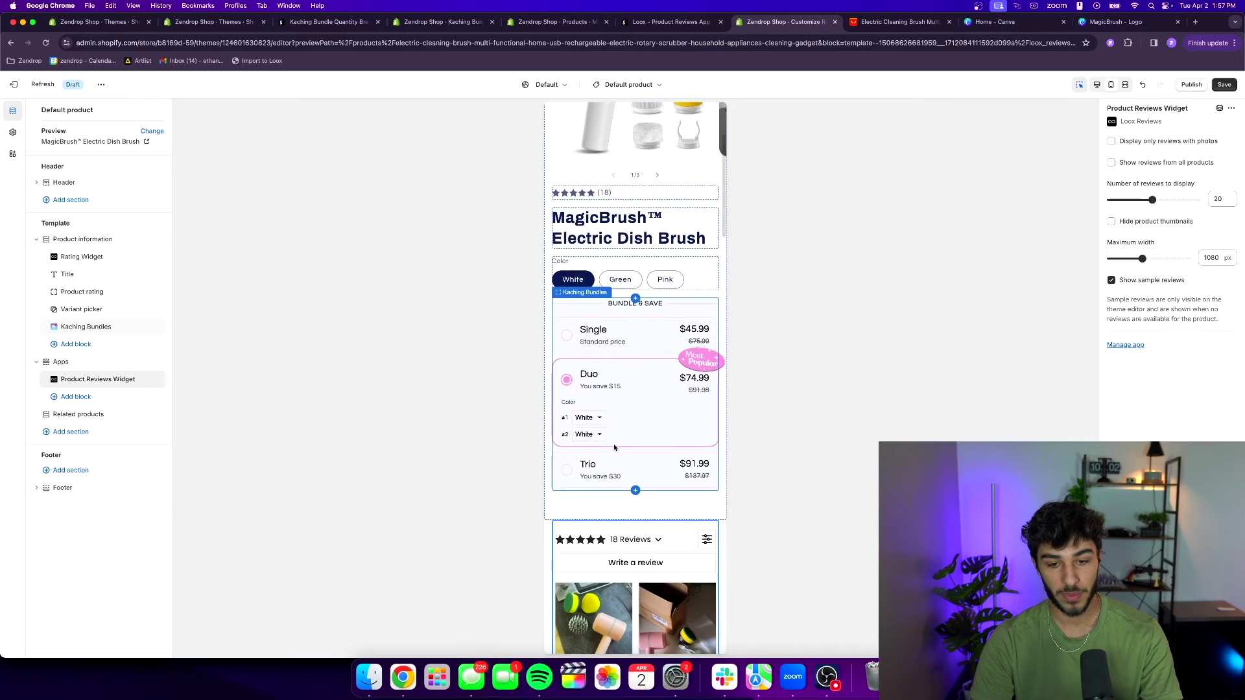
scroll(603, 440, "down", 10)
scroll(615, 448, "down", 15)
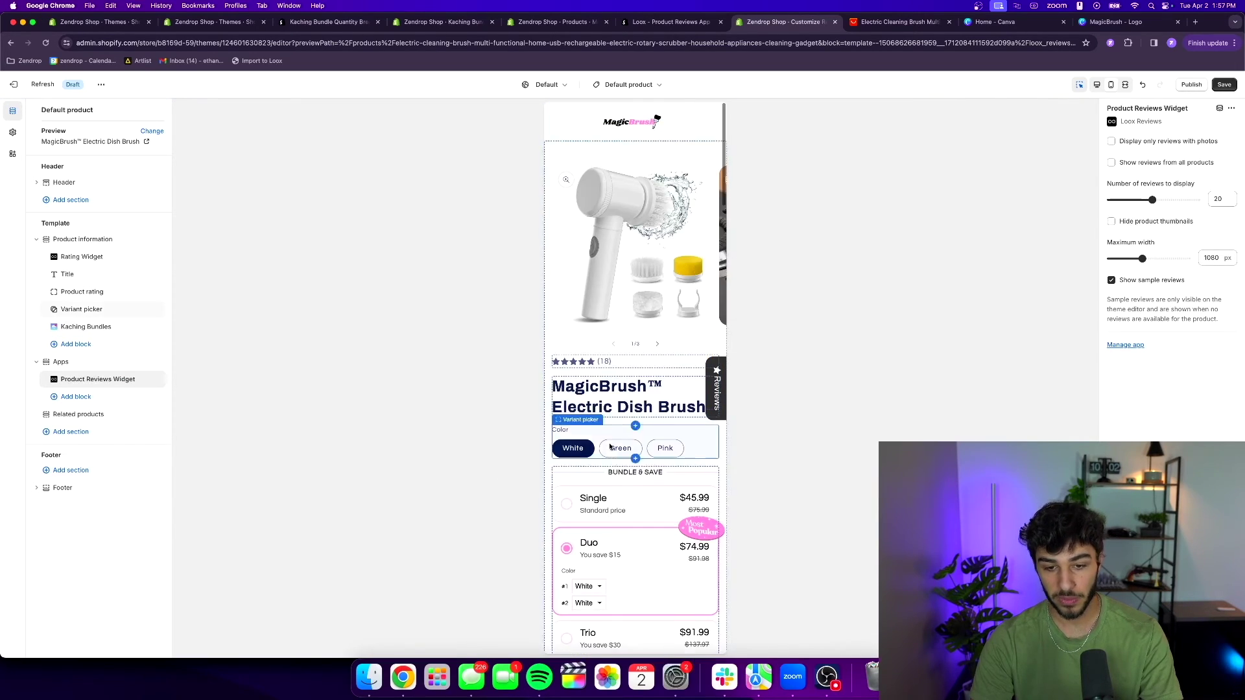
left_click(1223, 85)
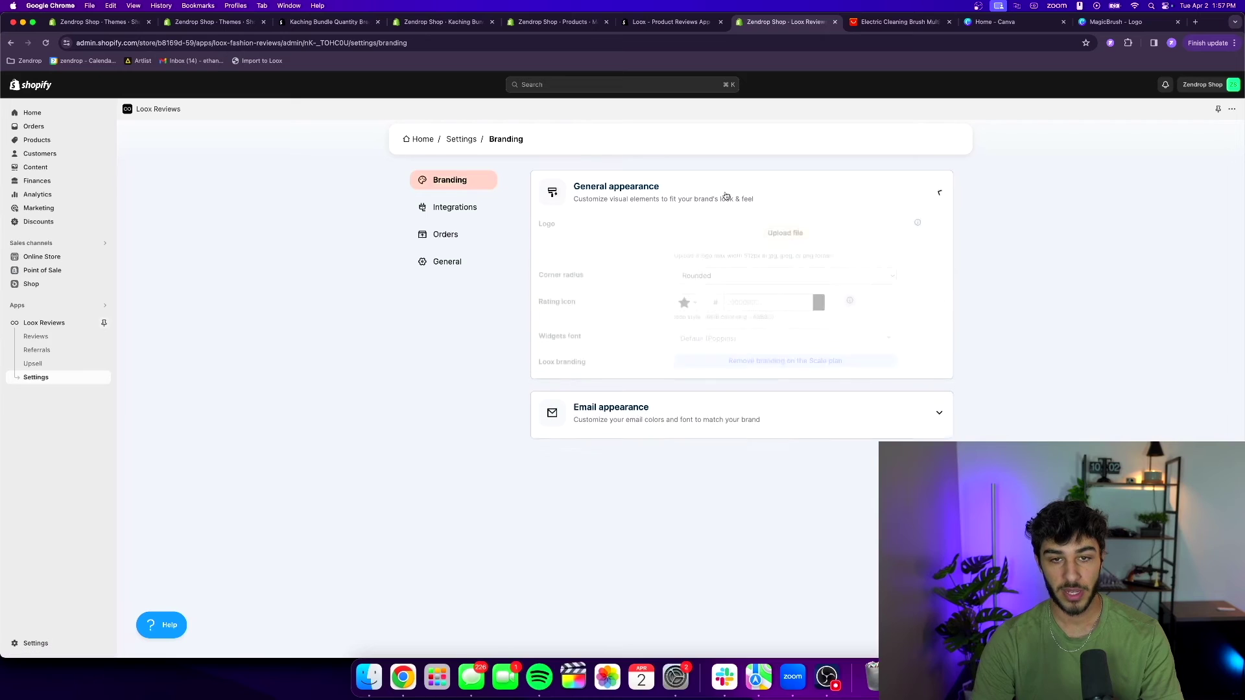
left_click(710, 199)
Step: Keep the star rating icon and colour it pink ff9fde, copied from the MagicBrush logo in Canva
left_click(690, 308)
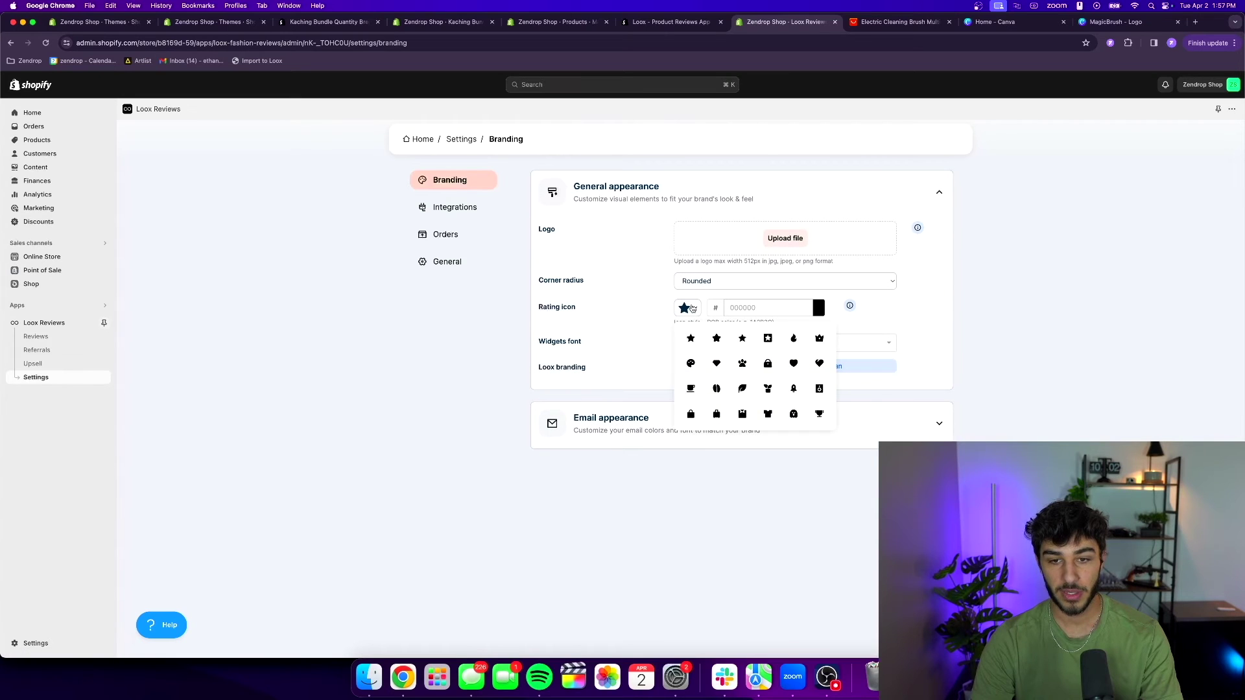
left_click(657, 307)
left_click(776, 309)
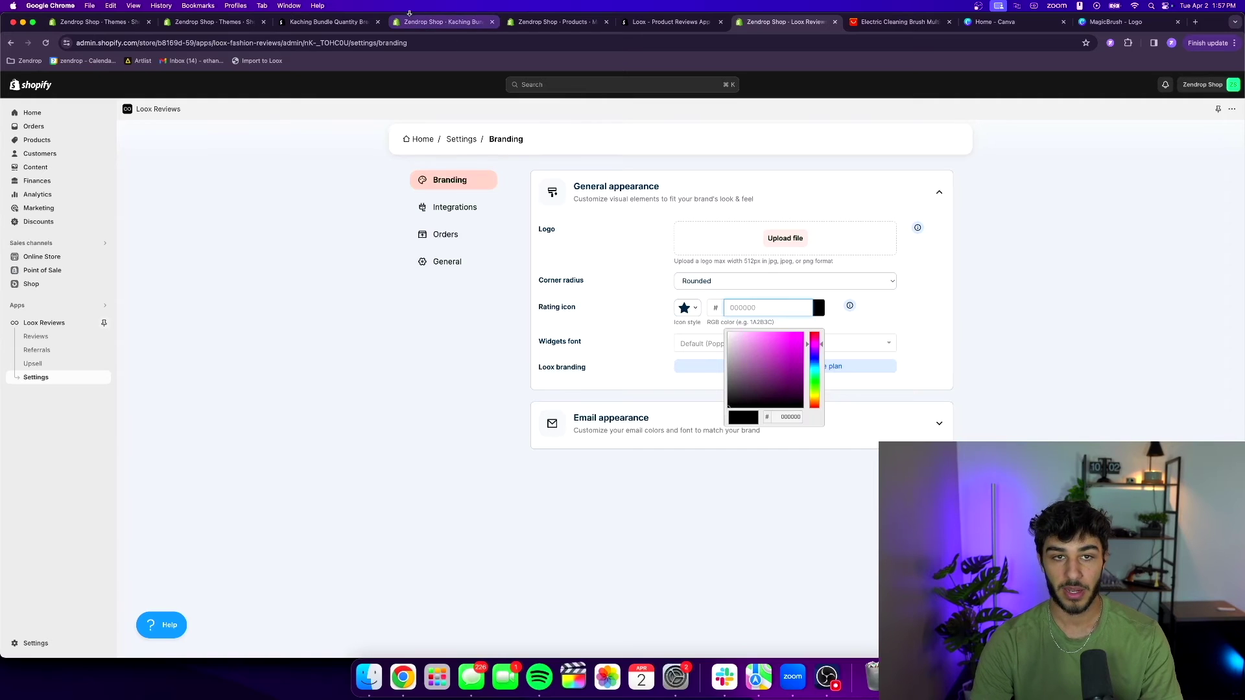
left_click(1002, 21)
left_click(1096, 21)
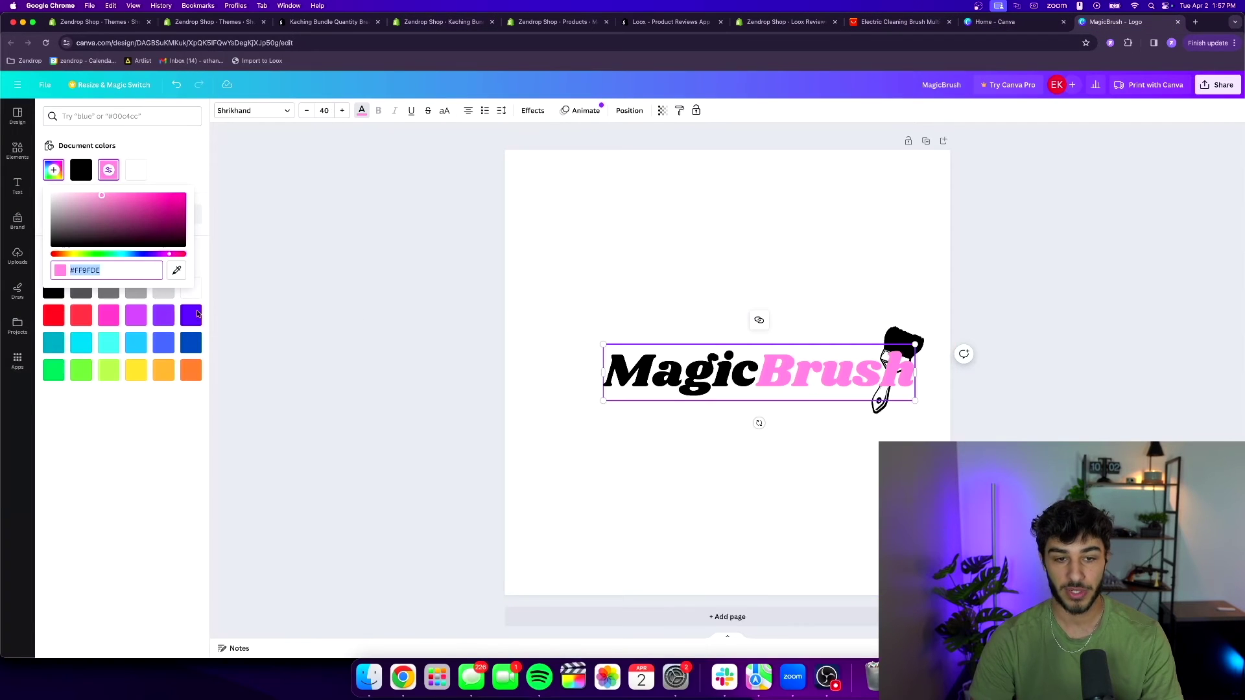
left_click(784, 21)
type("ff9fde")
left_click(650, 379)
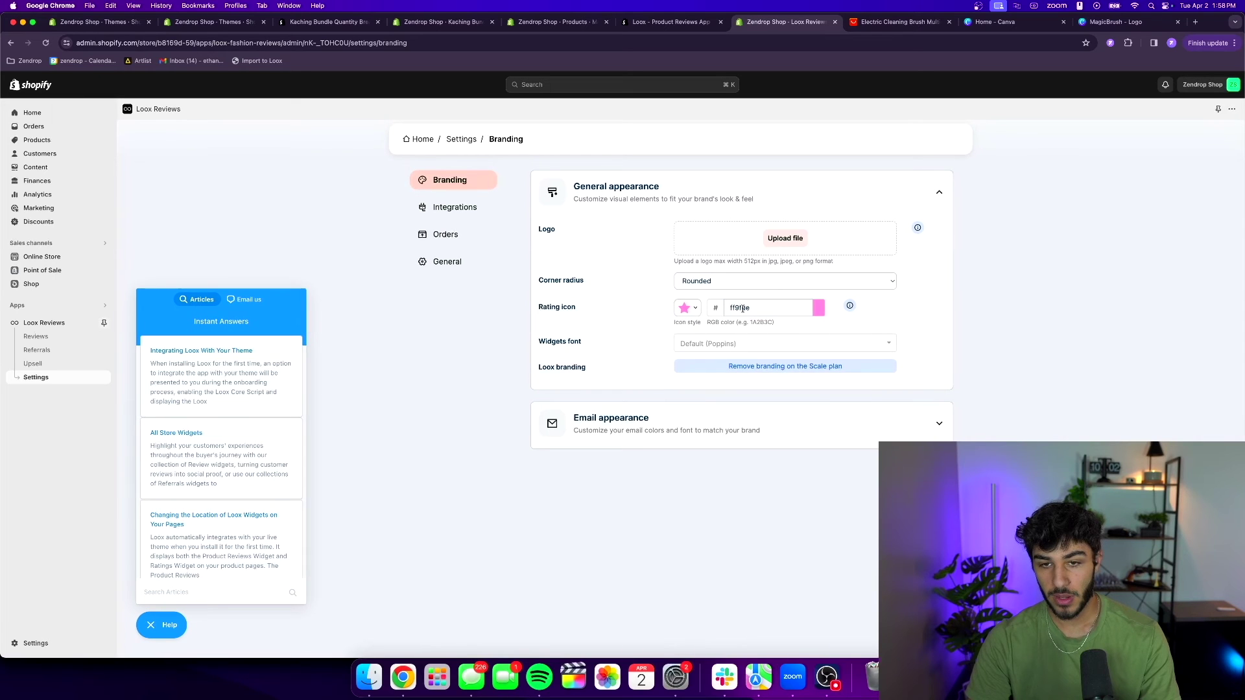
left_click(148, 287)
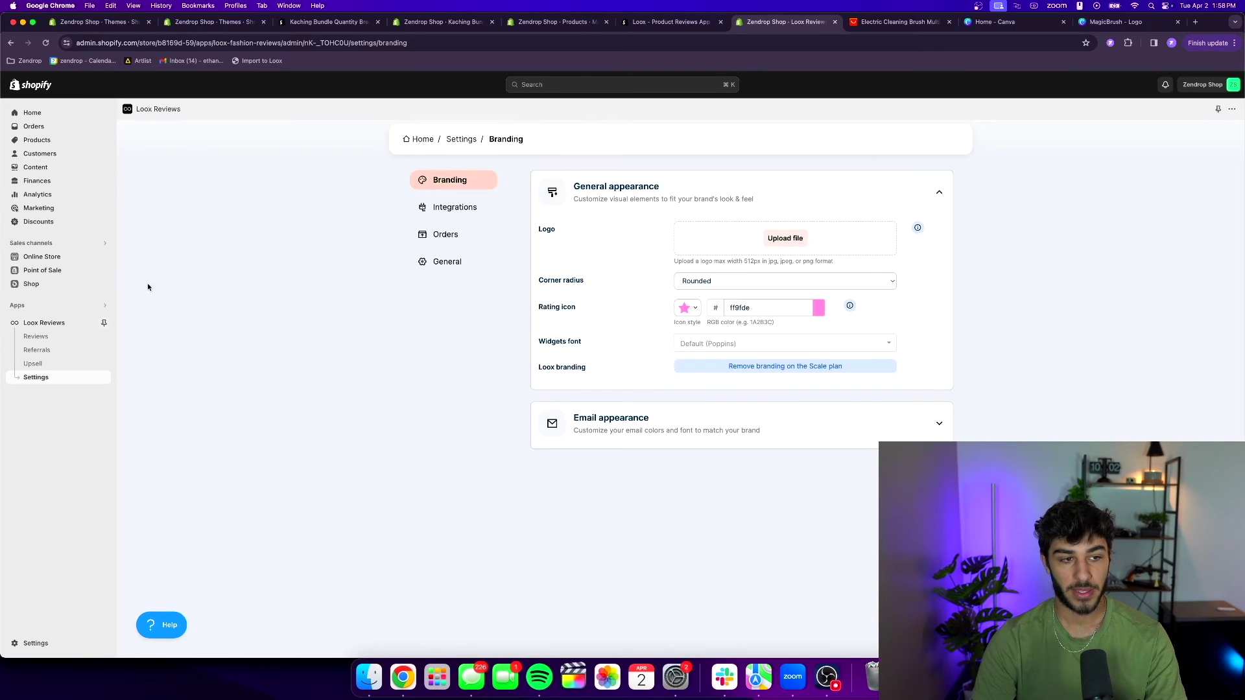
left_click(65, 258)
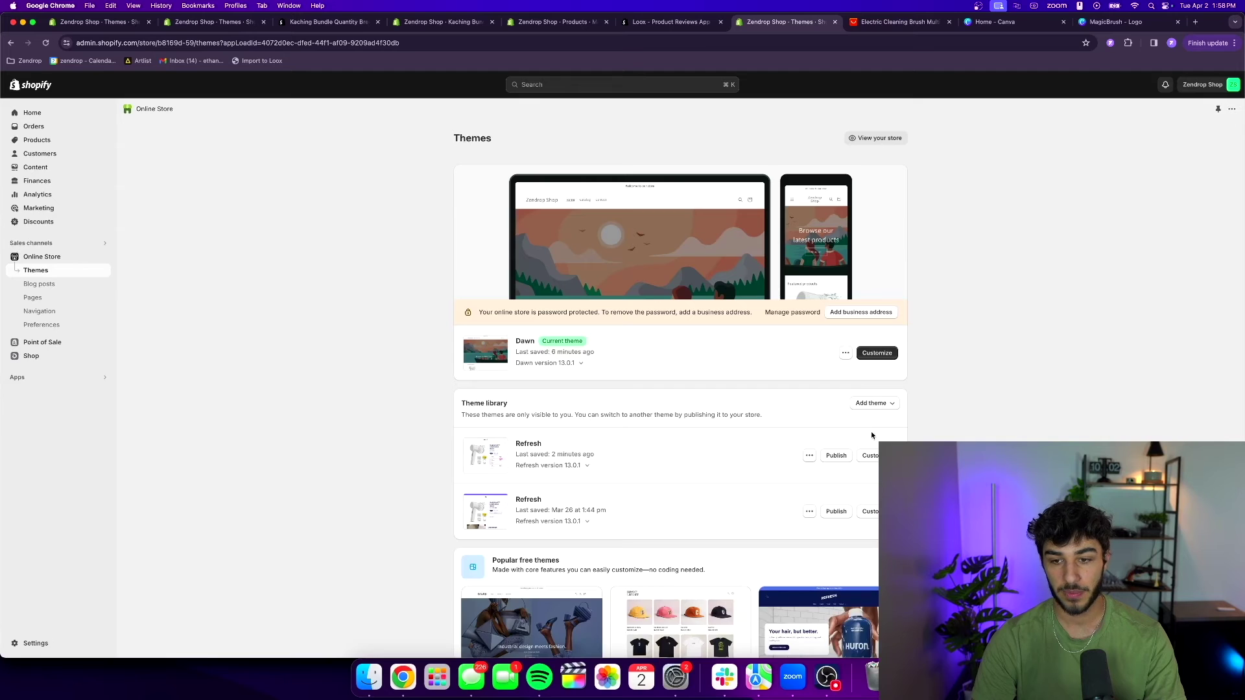
Step: Open the Refresh theme editor and check the pink Loox stars near the Kaching Bundles block
left_click(871, 456)
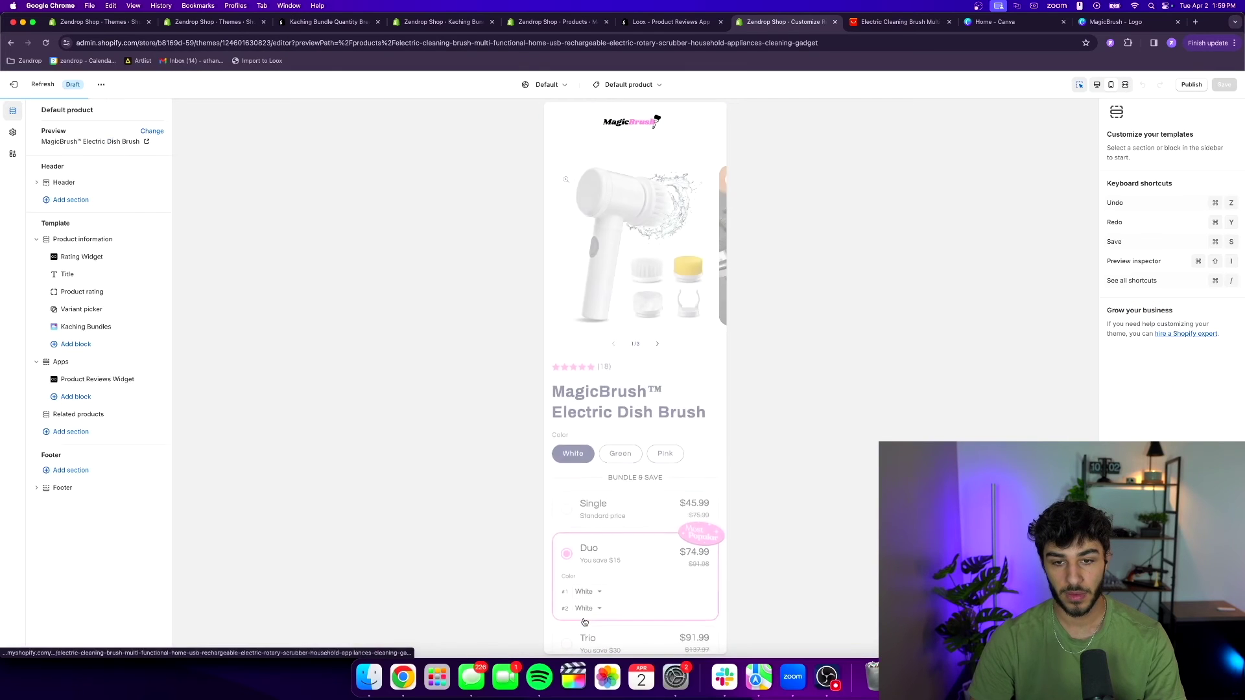
scroll(581, 370, "down", 2)
scroll(582, 370, "down", 15)
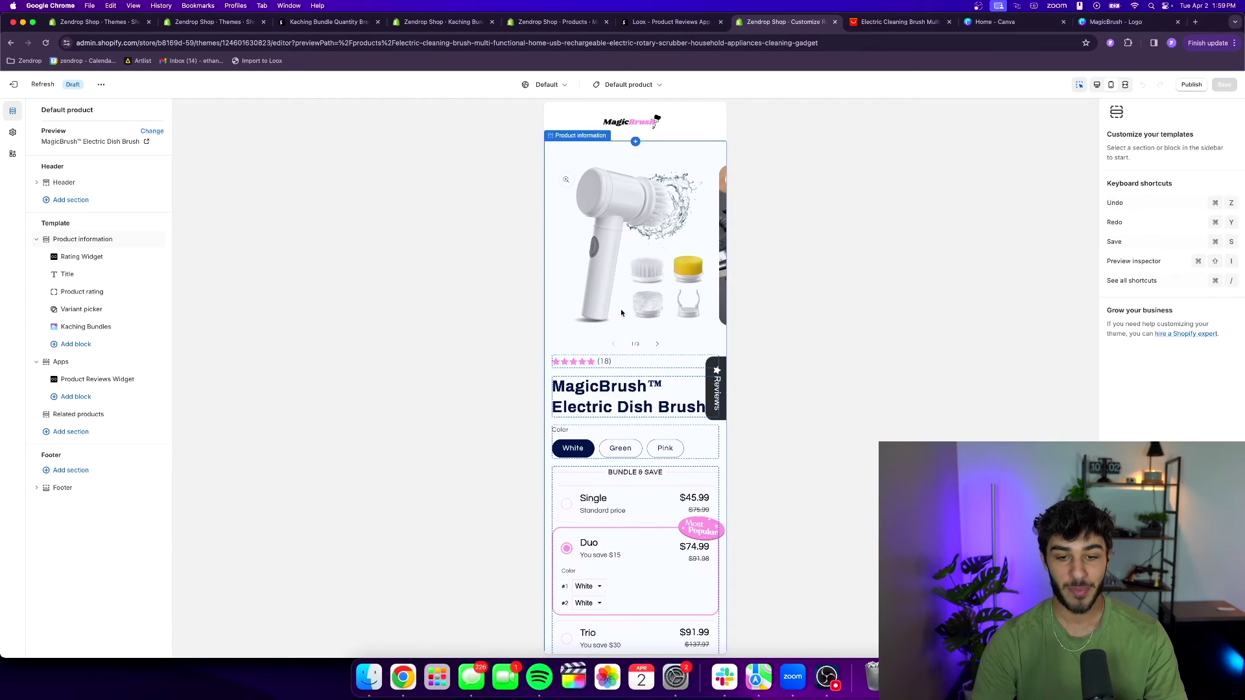
scroll(603, 383, "down", 4)
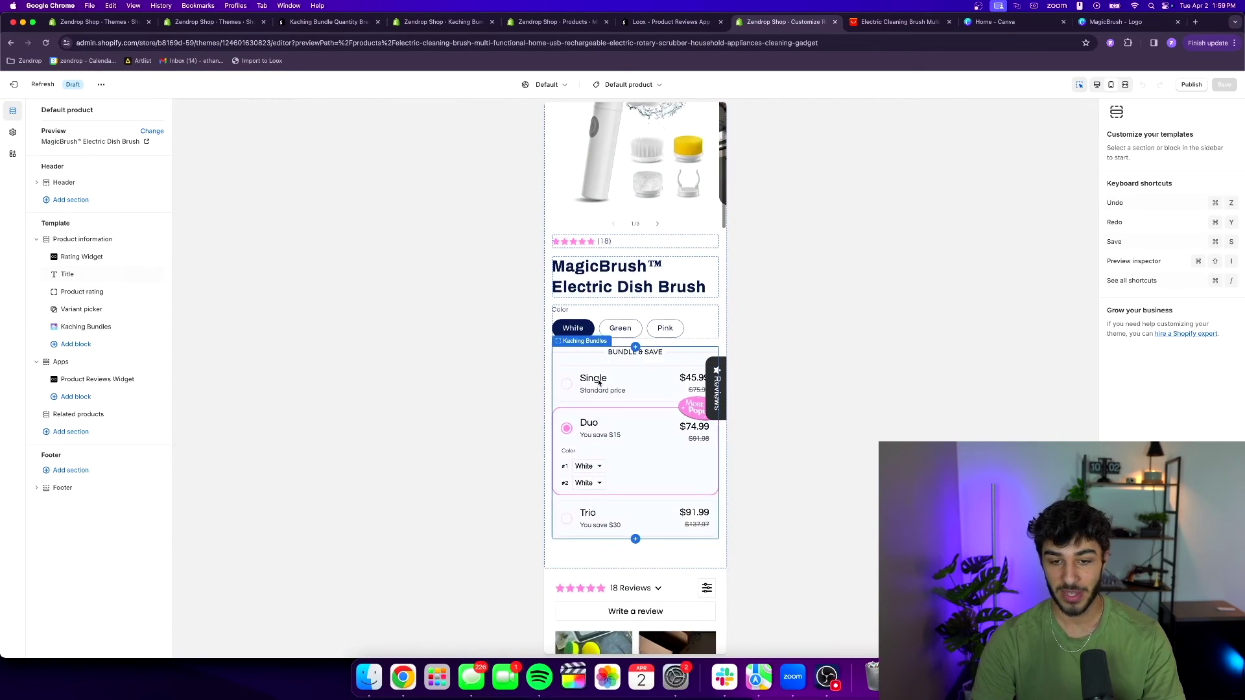
left_click(587, 331)
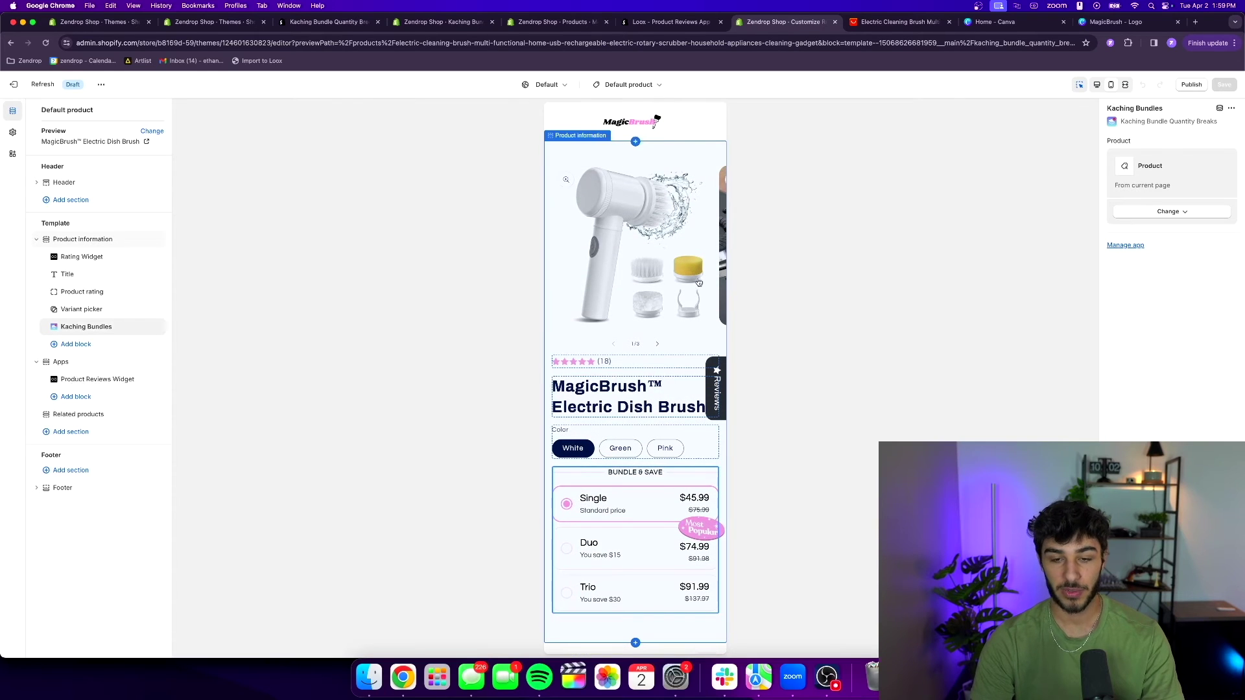
scroll(649, 284, "down", 10)
scroll(639, 286, "up", 9)
scroll(636, 286, "up", 1)
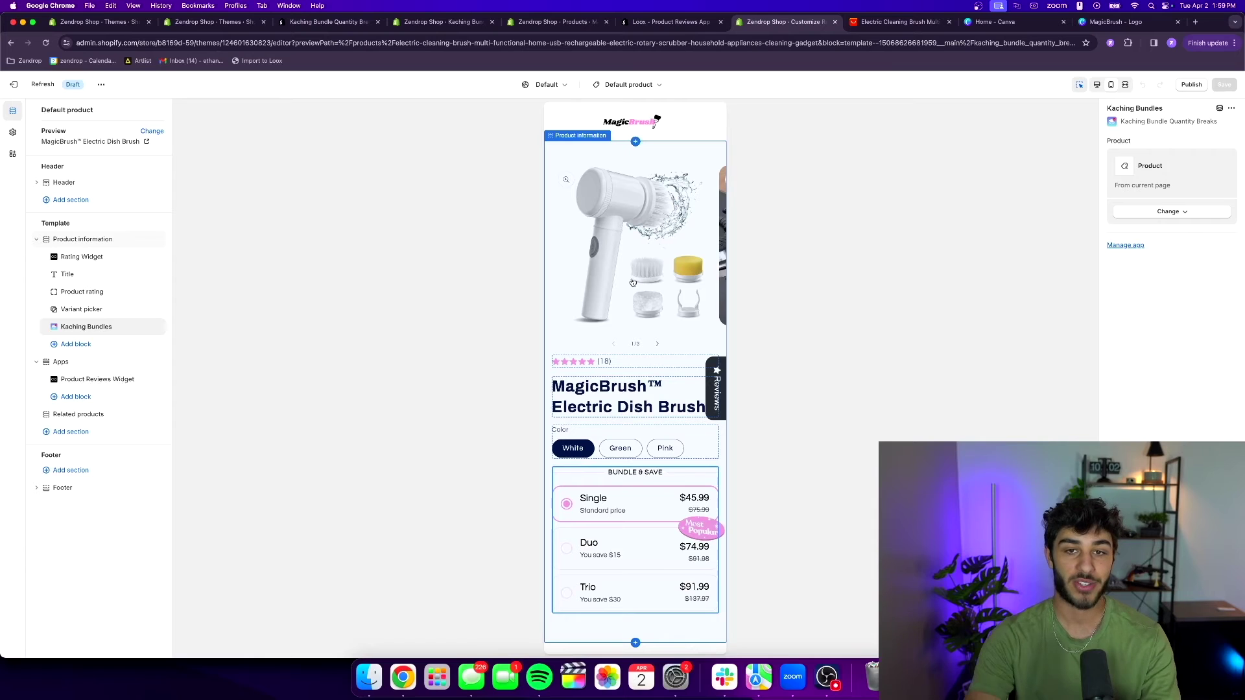
scroll(667, 302, "down", 5)
scroll(668, 303, "down", 4)
scroll(670, 310, "up", 9)
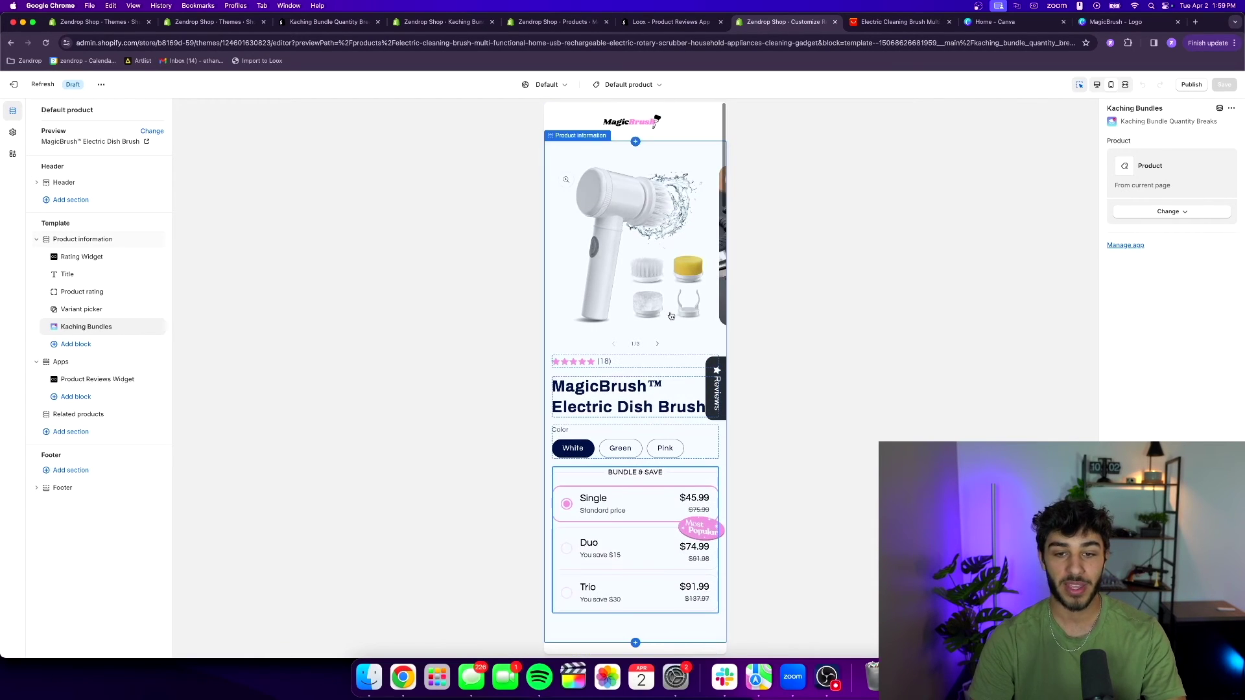
scroll(658, 311, "down", 3)
scroll(658, 311, "up", 3)
scroll(661, 325, "down", 4)
scroll(661, 324, "up", 4)
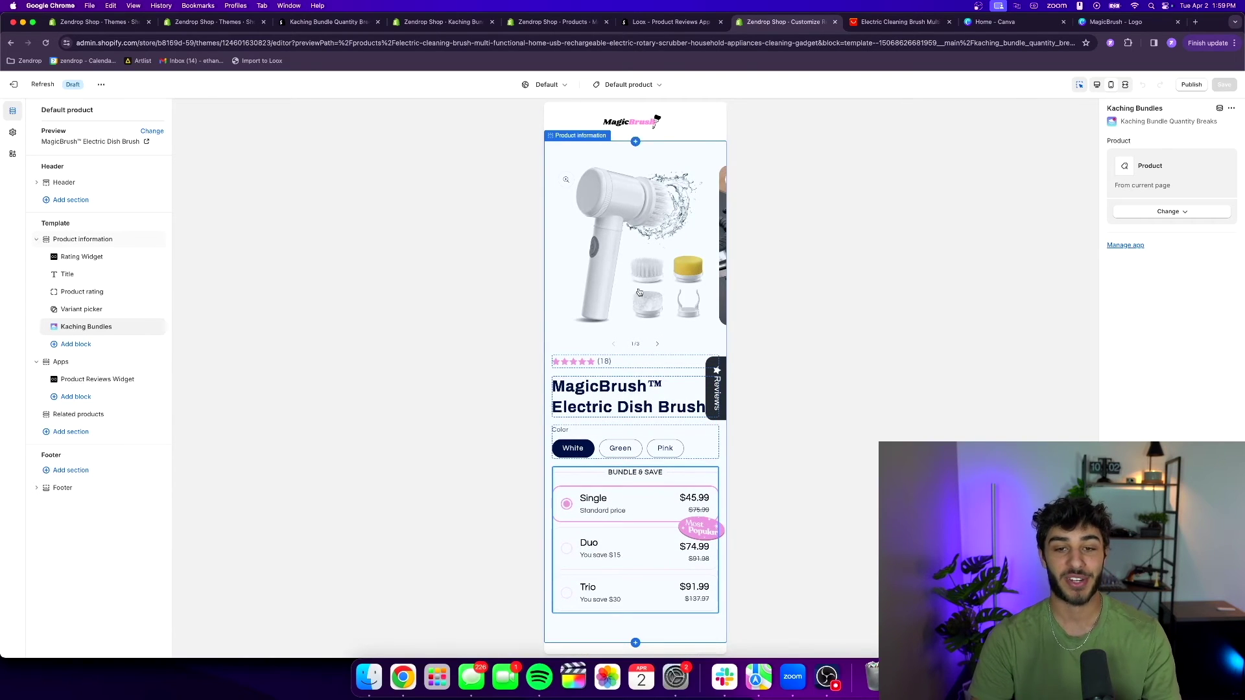
Step: Step forward two product images in the carousel, then back to the first image
left_click(656, 344)
left_click(656, 344)
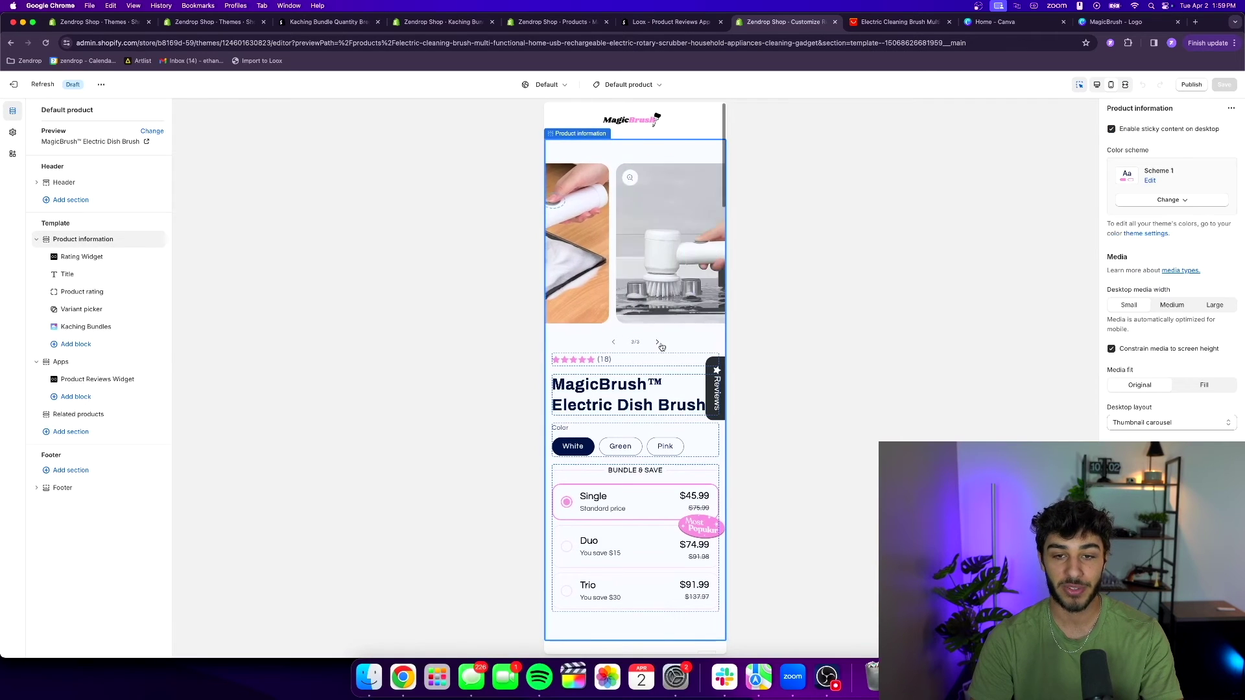
left_click(616, 344)
left_click(615, 344)
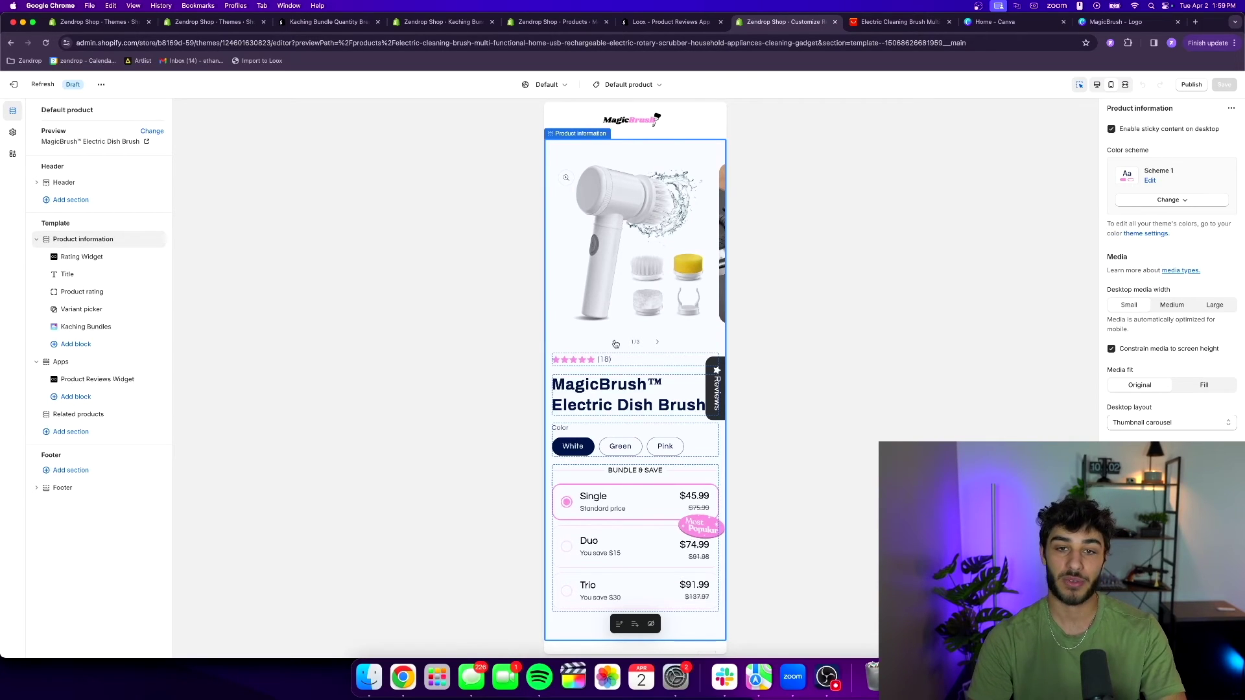
scroll(619, 348, "down", 3)
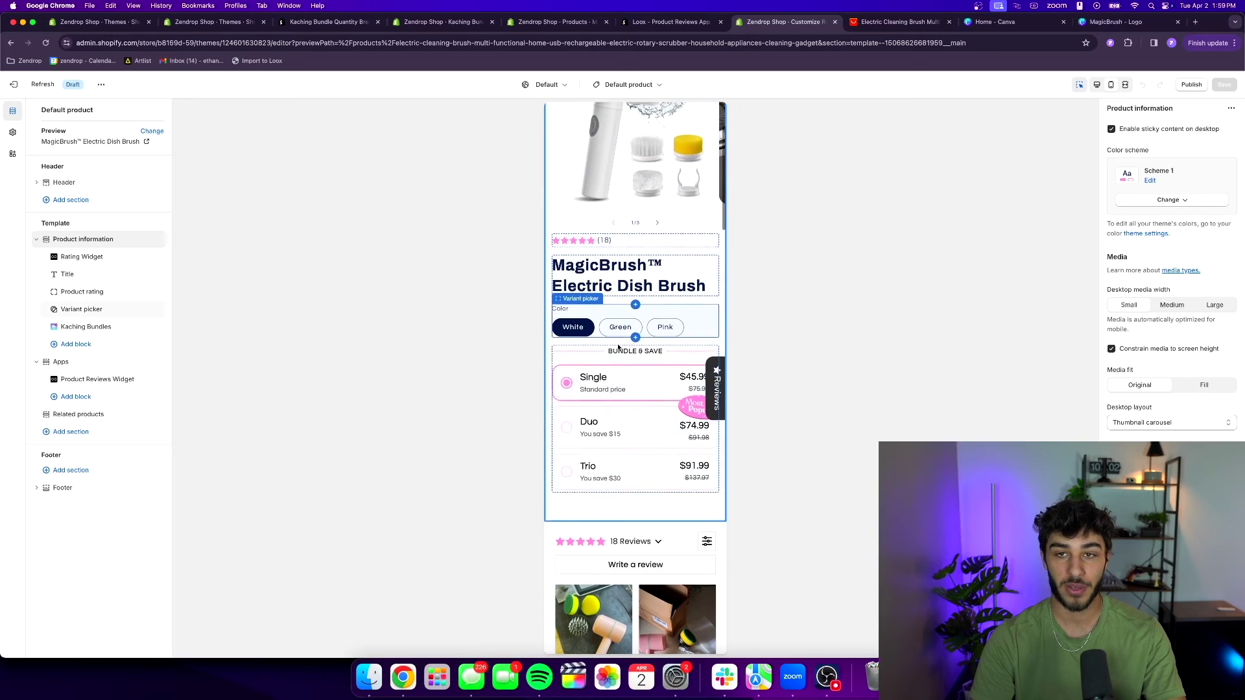
Step: Search Google Images for 'electric dish scrubber gif' in a new tab
left_click(1195, 22)
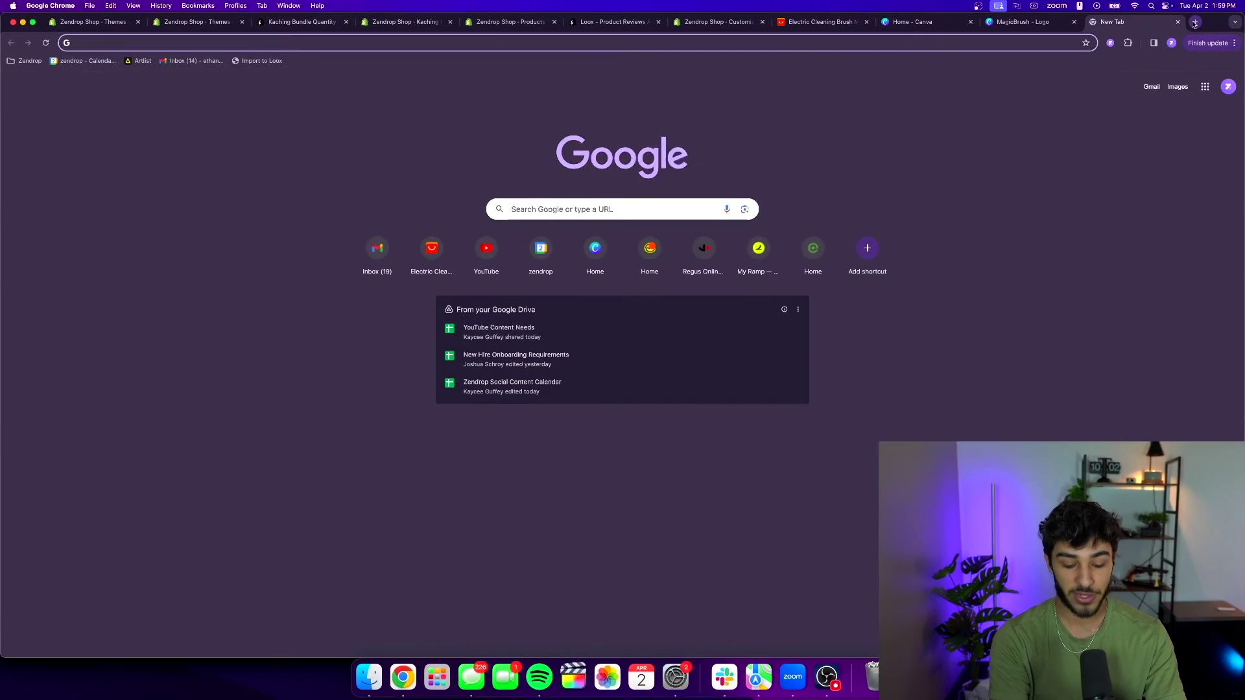
type("electr")
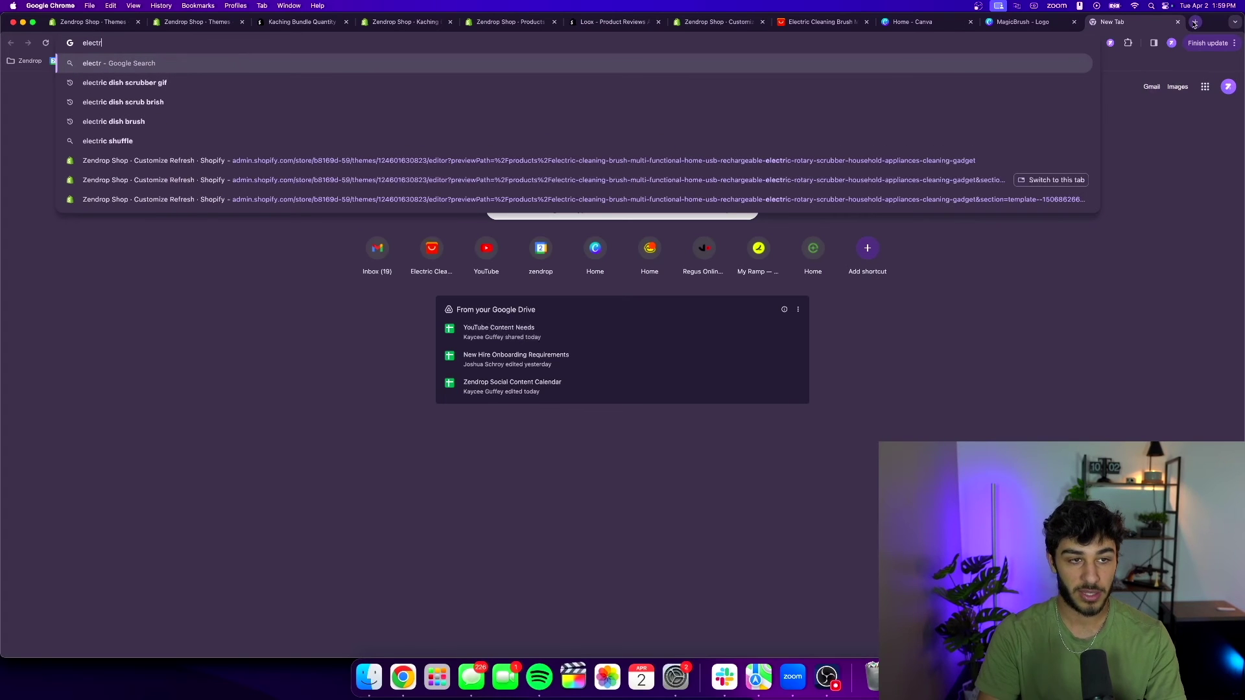
key("Down")
key("Return")
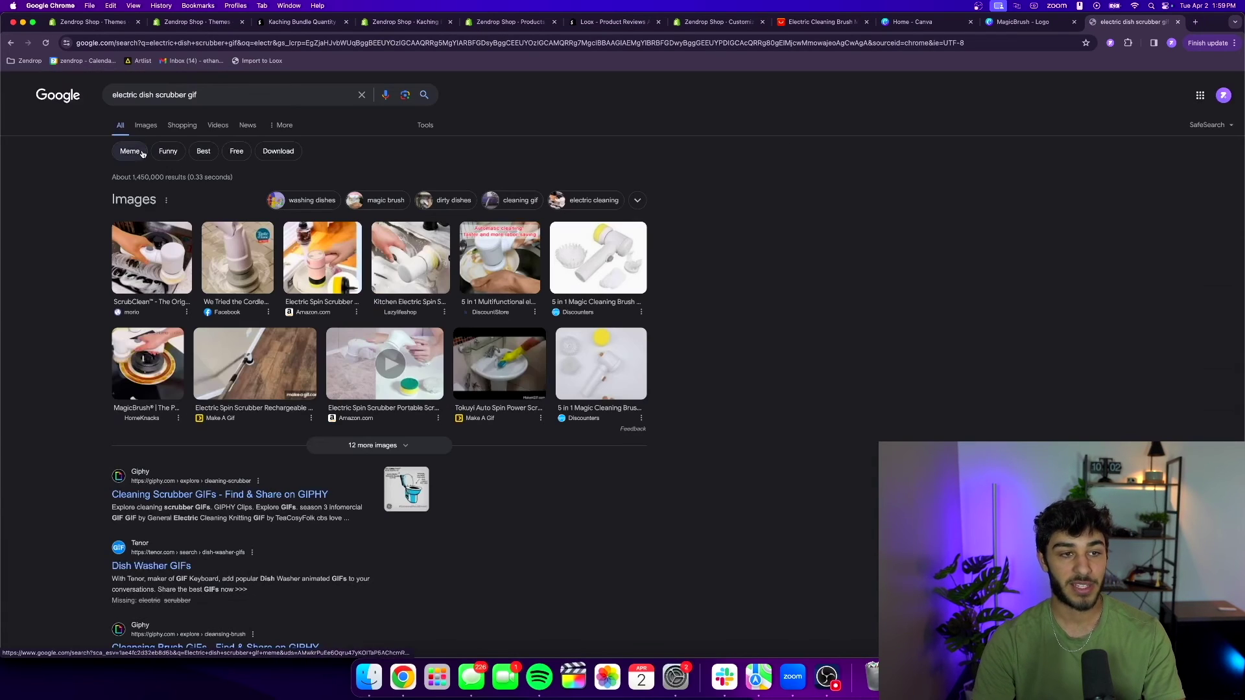
left_click(144, 125)
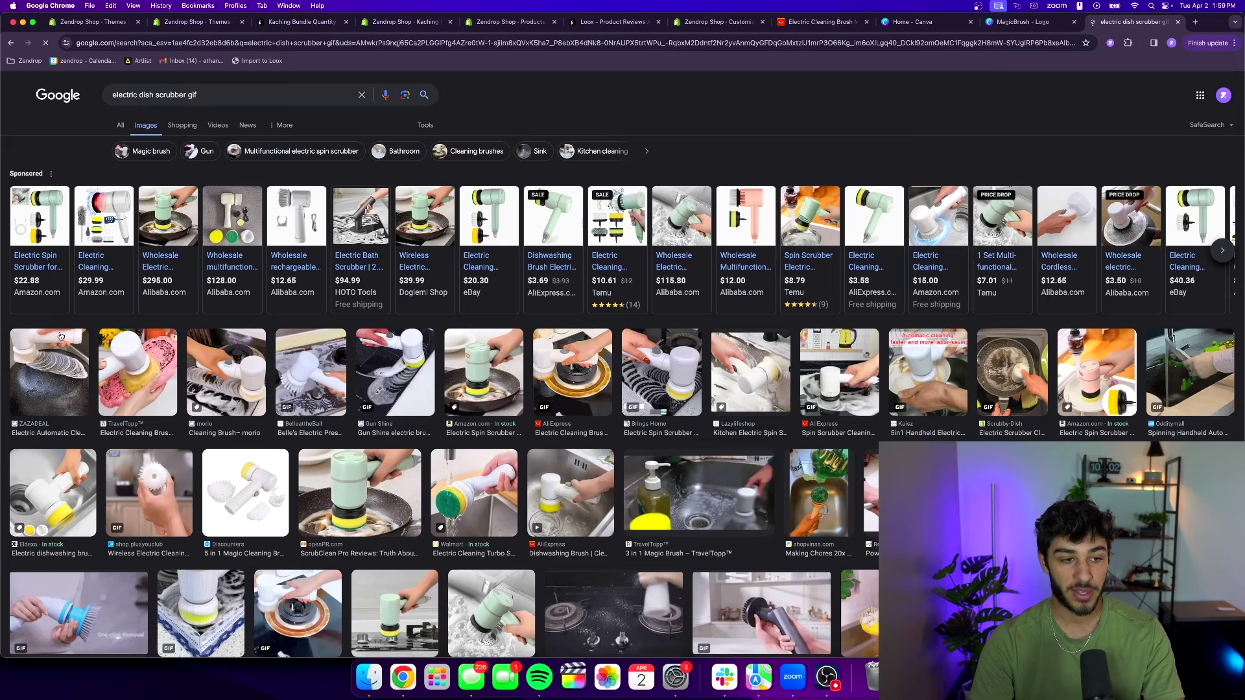
Step: Save the first cleaning brush GIF from the results to Downloads
left_click(57, 345)
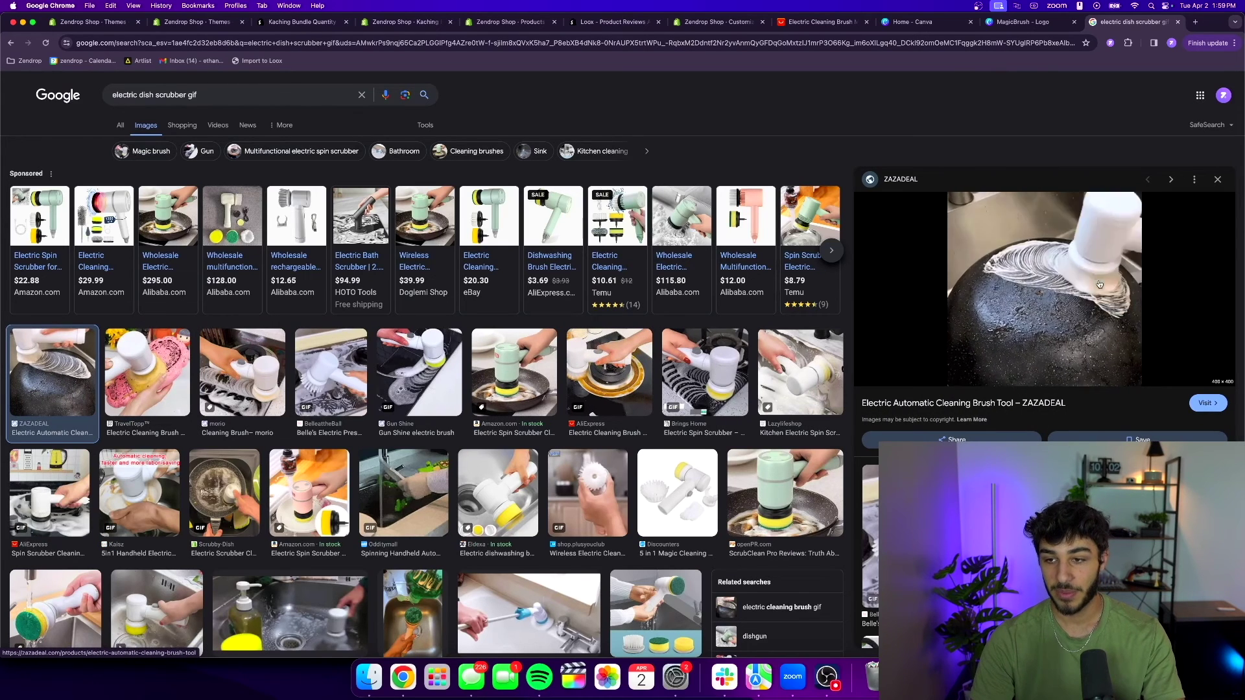
right_click(1038, 369)
left_click(1077, 489)
left_click(699, 360)
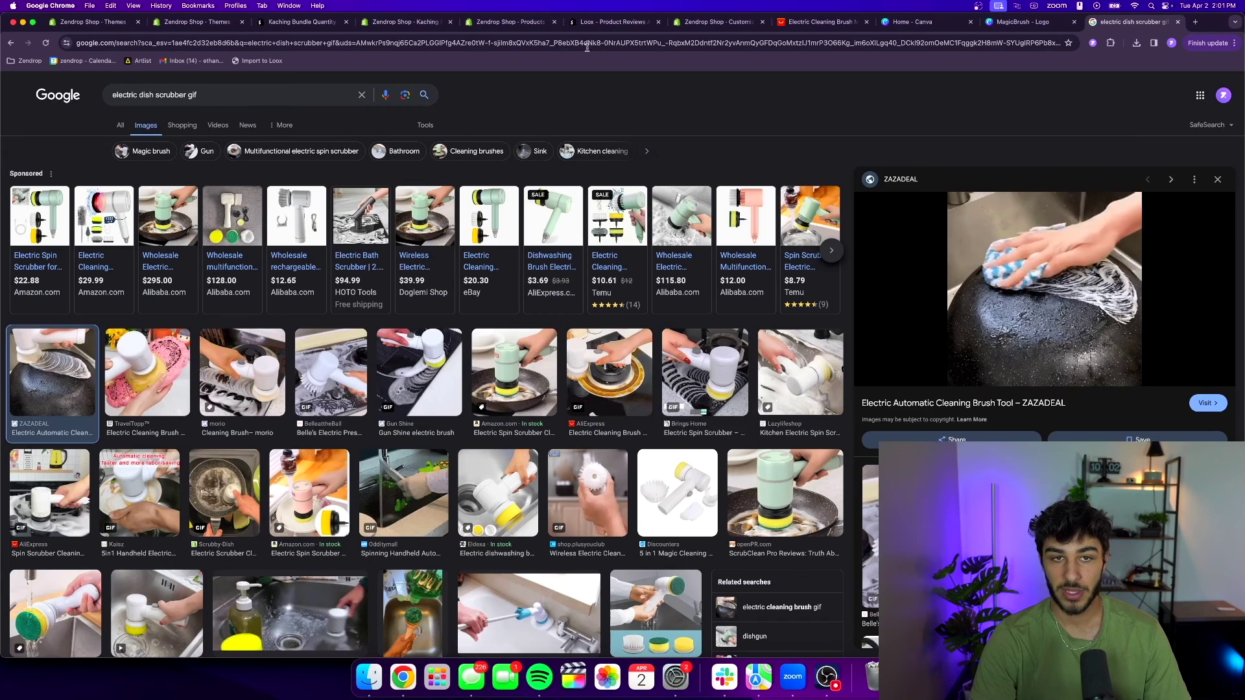
left_click(510, 23)
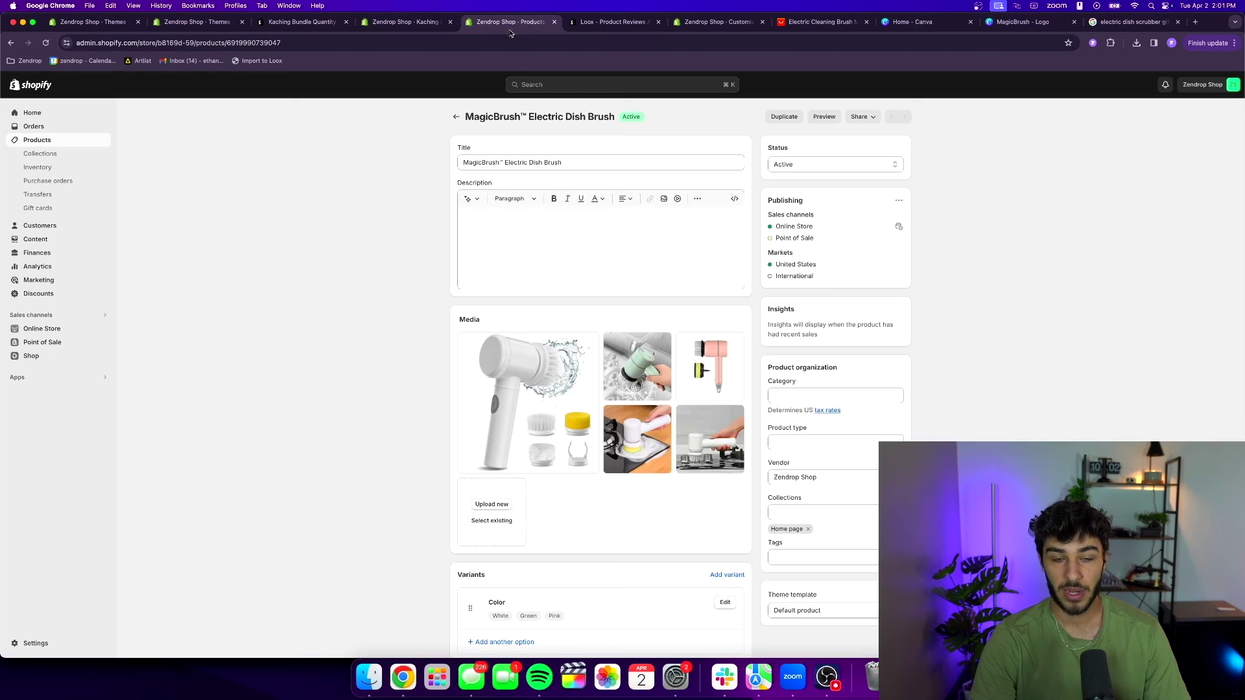
Step: Add an Image with text section right under the product information, using the 36dcd333 pan-cleaning clip
left_click(693, 24)
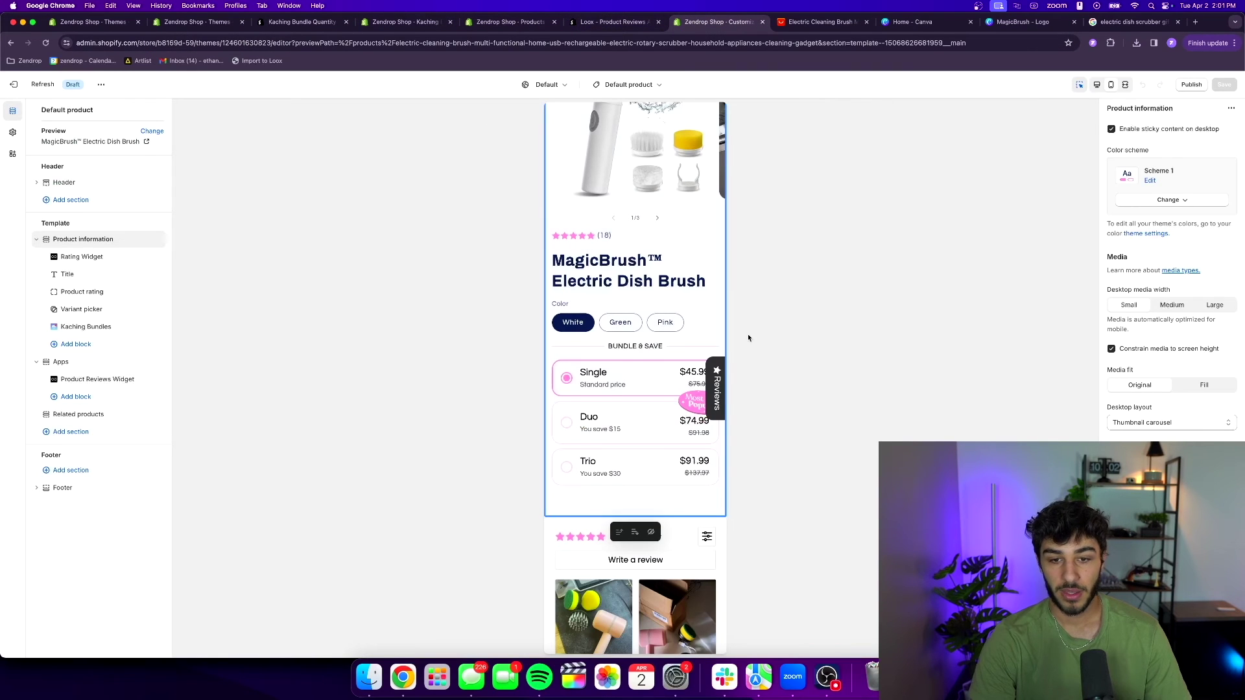
left_click(72, 432)
key("Escape")
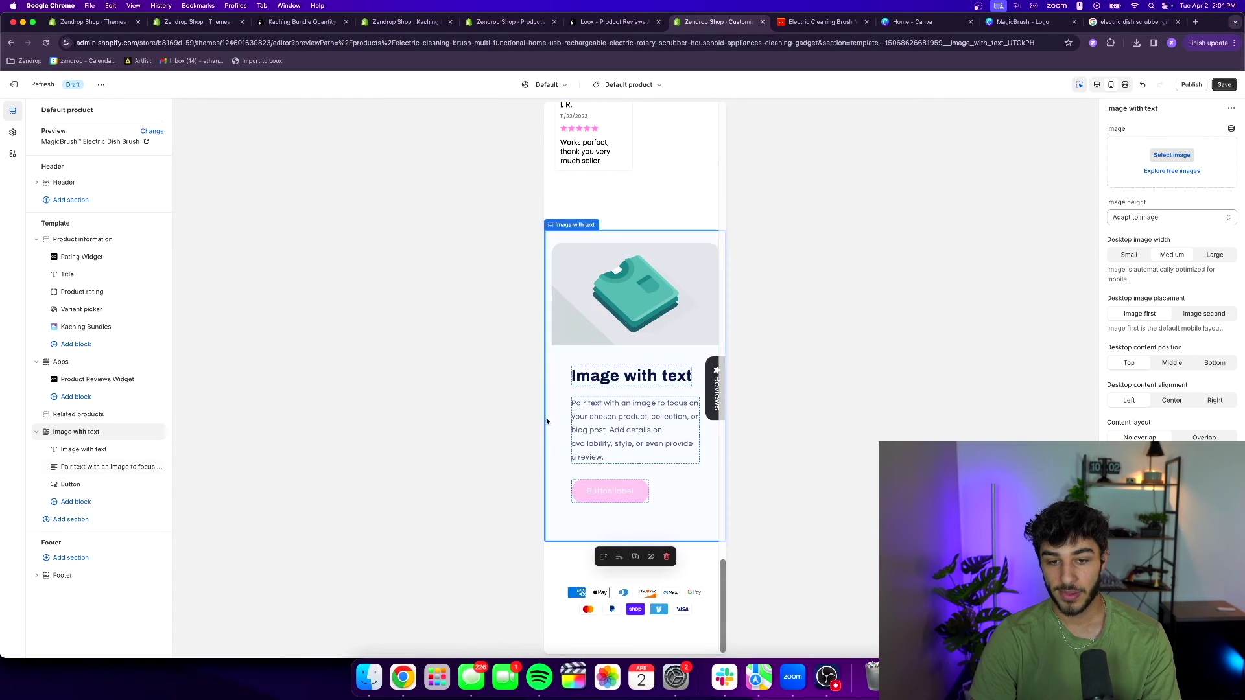
left_click_drag(43, 433, 44, 363)
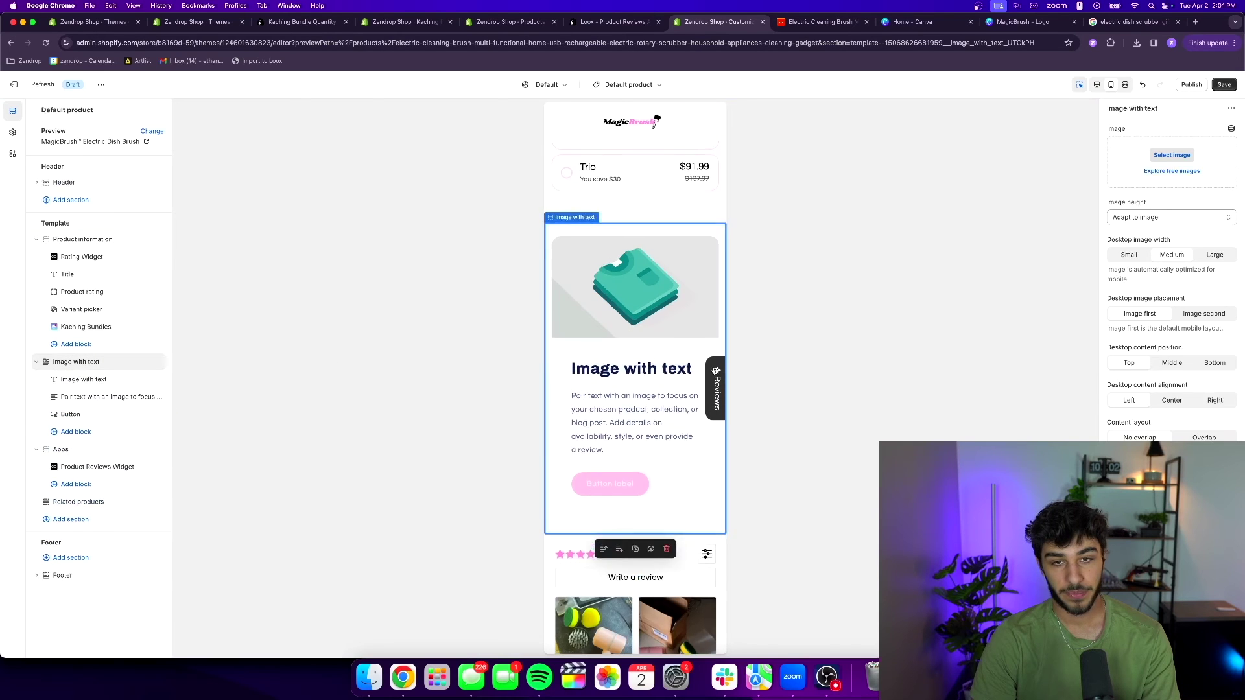
left_click(1154, 155)
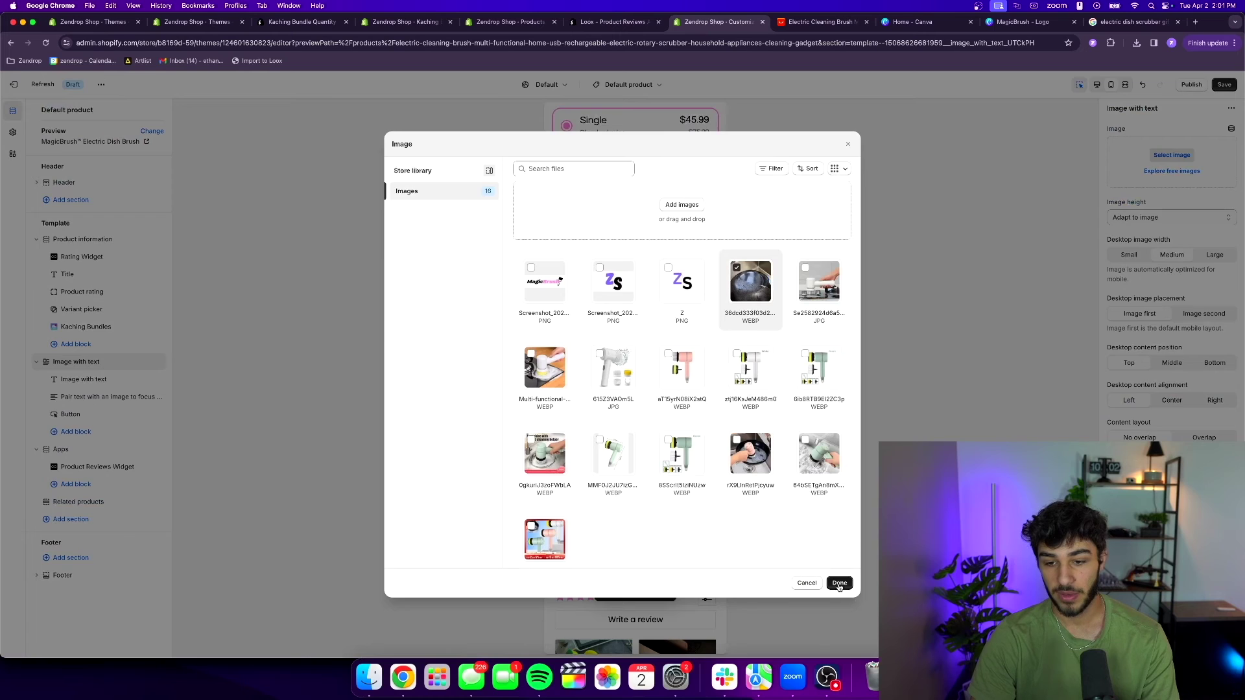
left_click(839, 583)
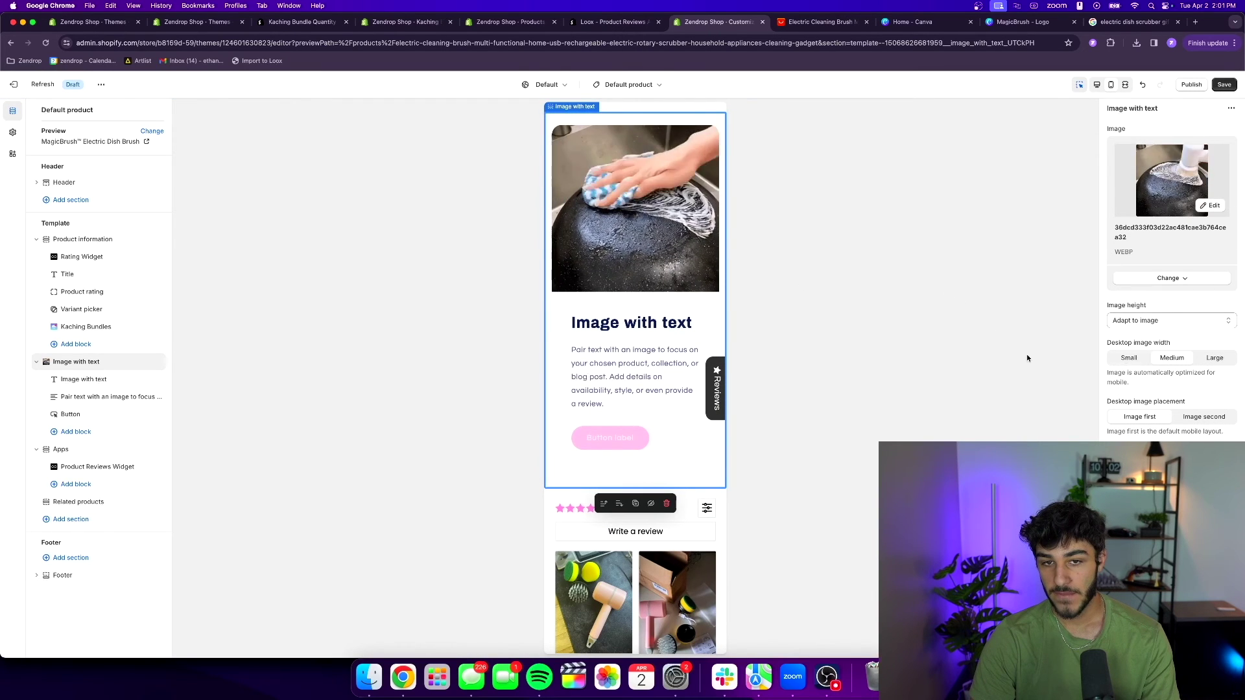
Step: Set the section's desktop image width to small and its content layout to Overlap
scroll(590, 318, "up", 6)
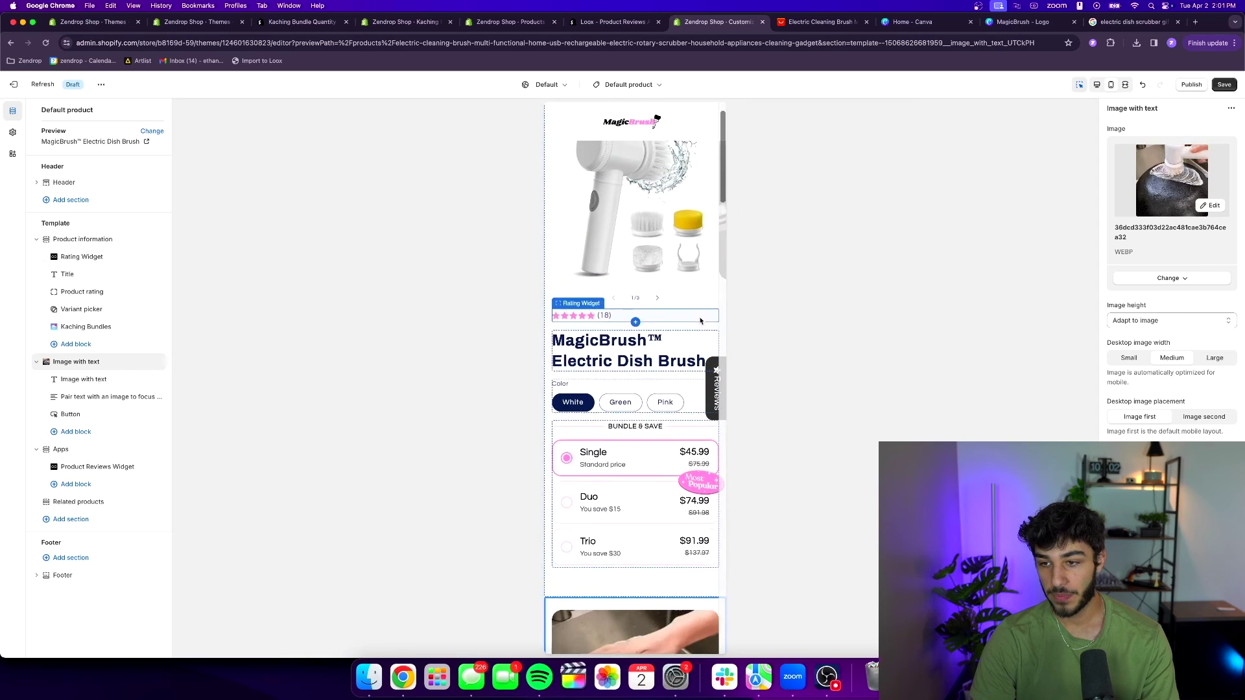
scroll(590, 318, "down", 5)
left_click(1131, 357)
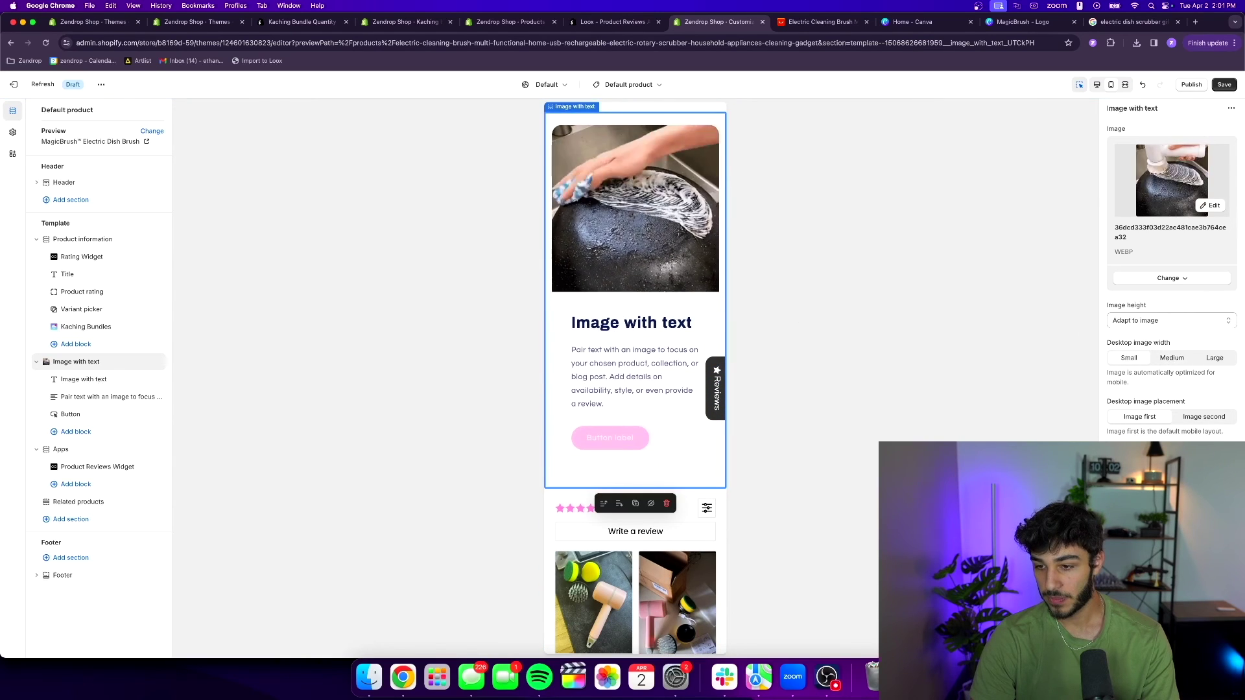
scroll(1183, 396, "down", 5)
left_click(1185, 379)
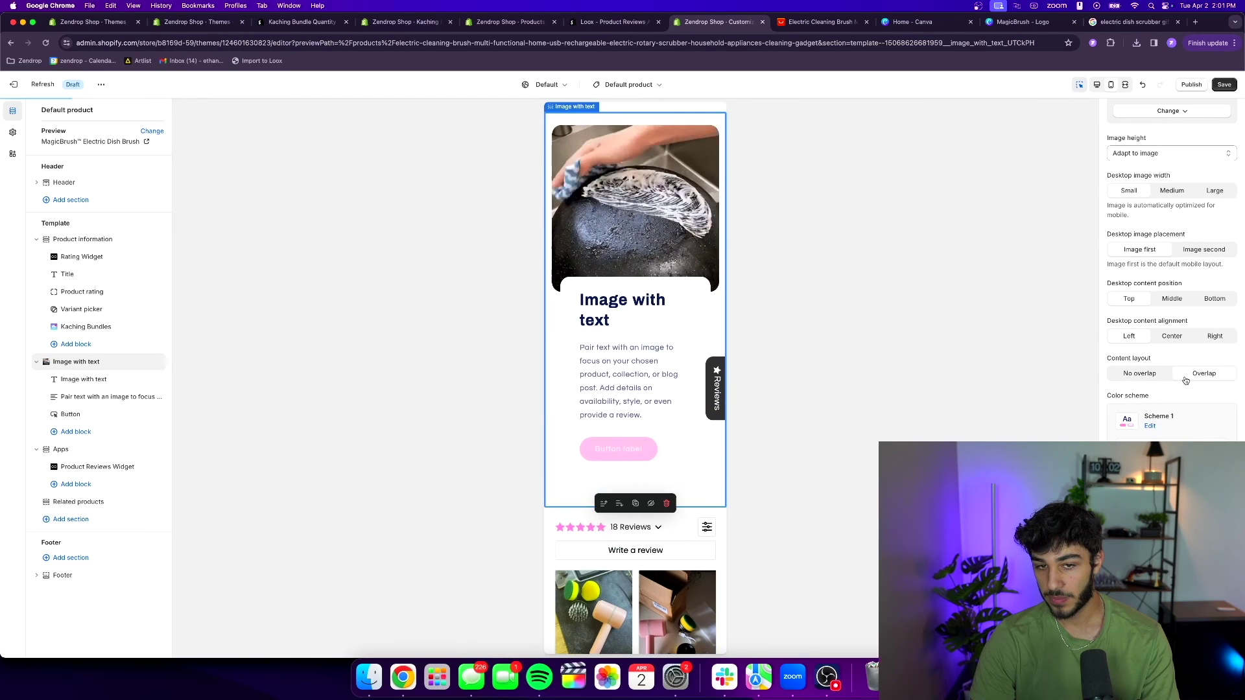
scroll(1109, 430, "down", 6)
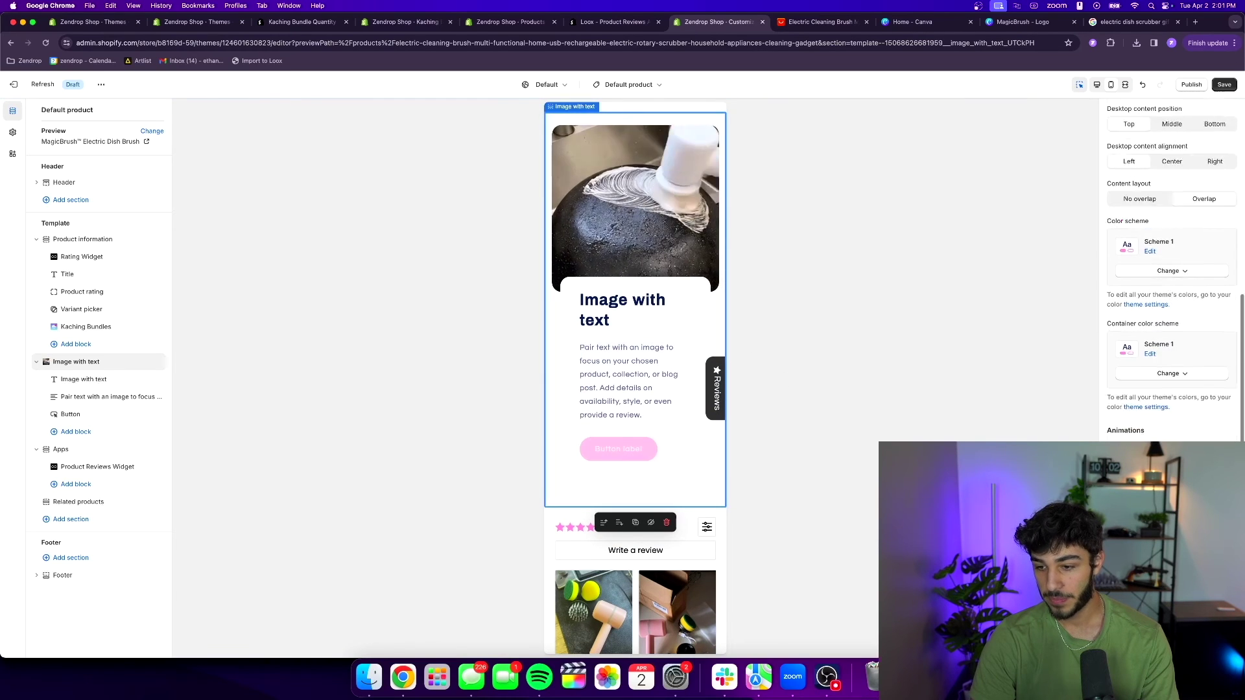
Step: Replace the section heading with 'Clean With Ease'
left_click(581, 348)
left_click(622, 310)
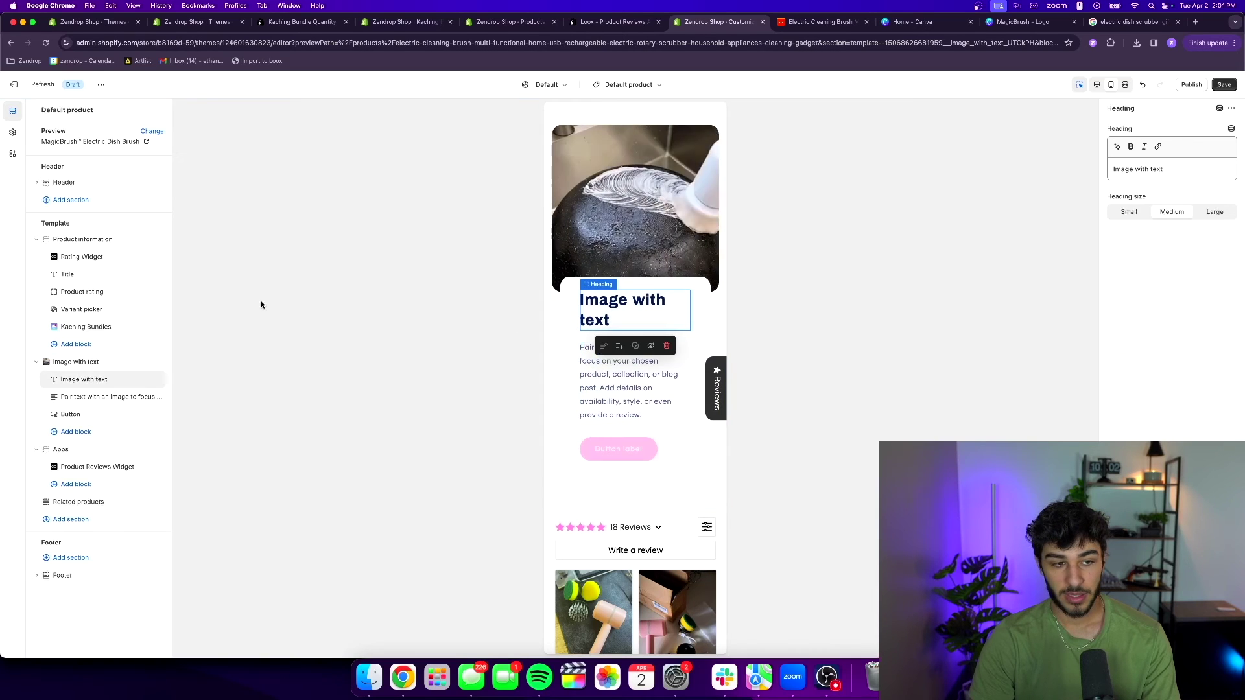
left_click(1122, 169)
key("super+a")
scroll(679, 297, "up", 2)
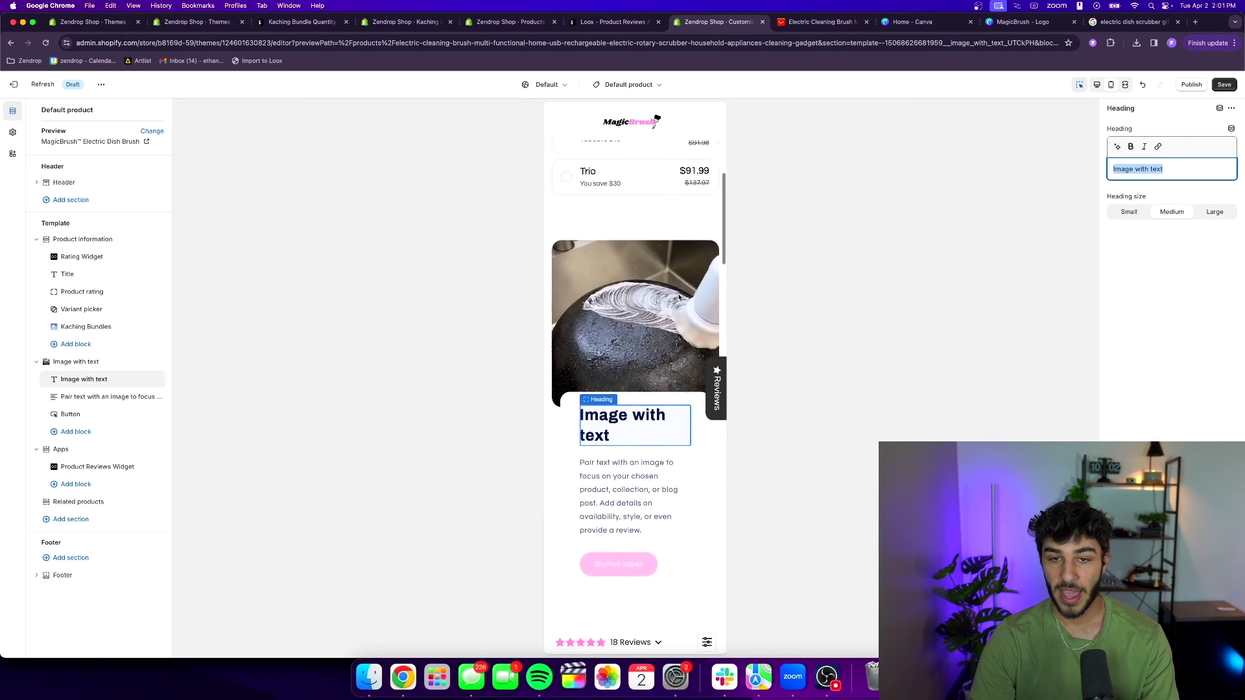
type("Clea")
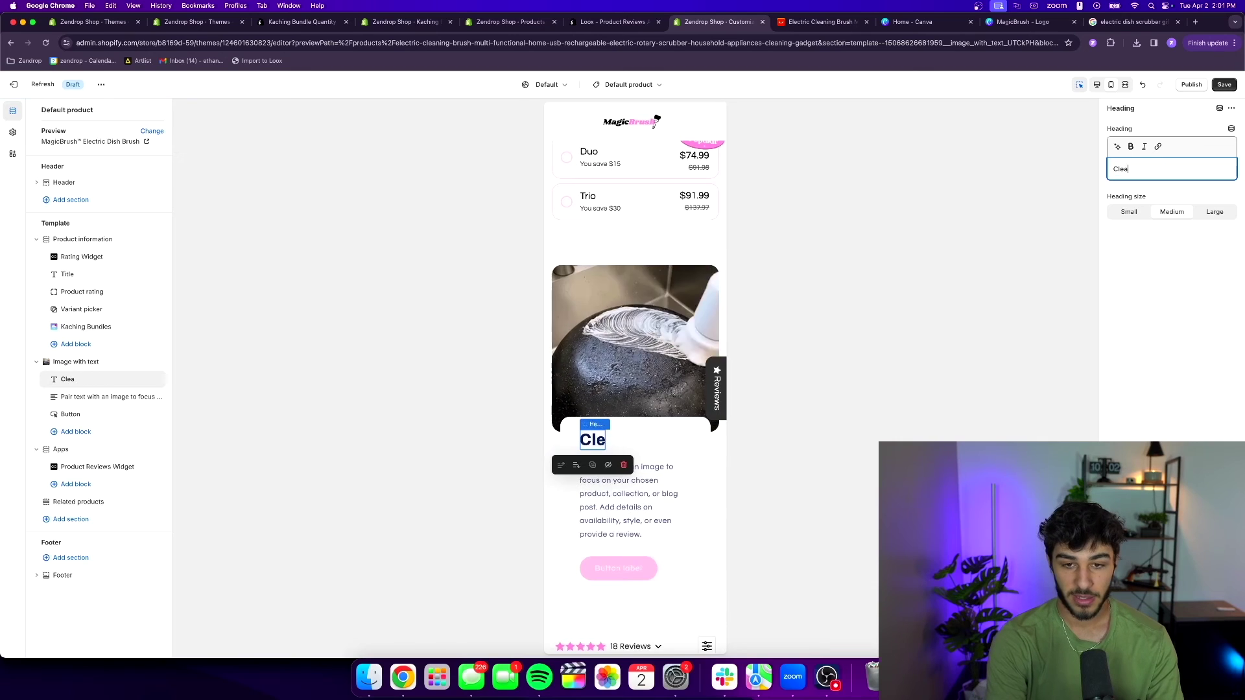
type("n With Ease")
left_click(588, 528)
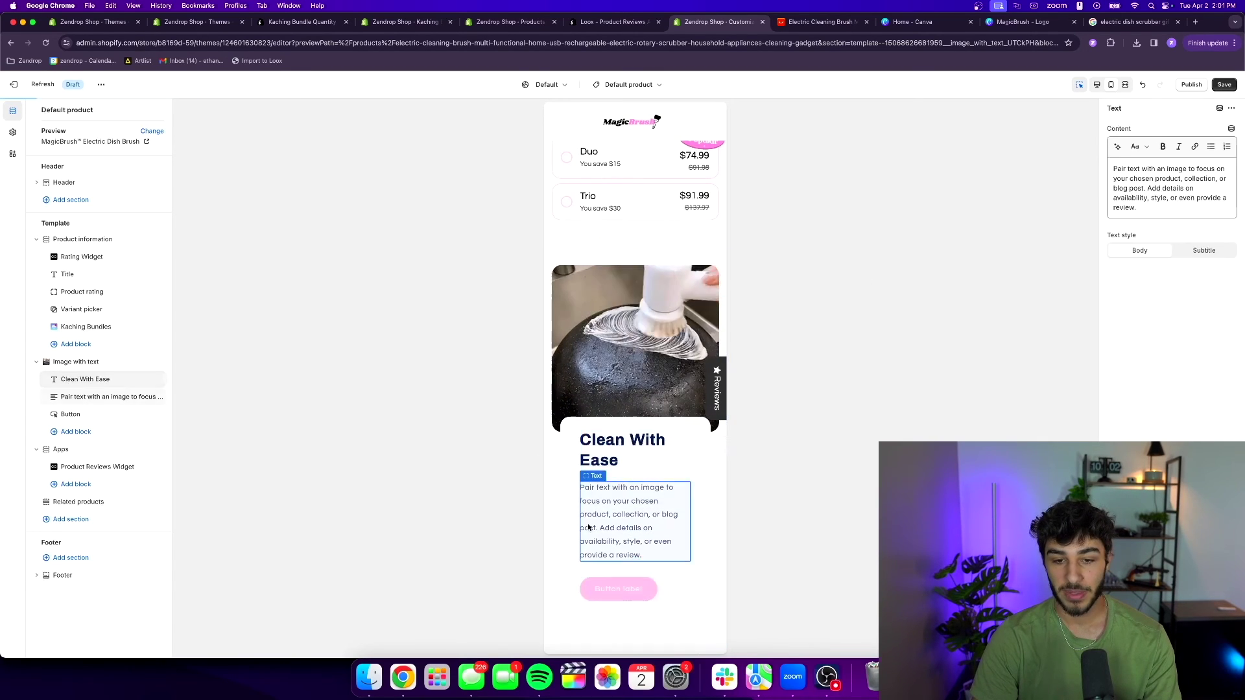
scroll(588, 527, "down", 3)
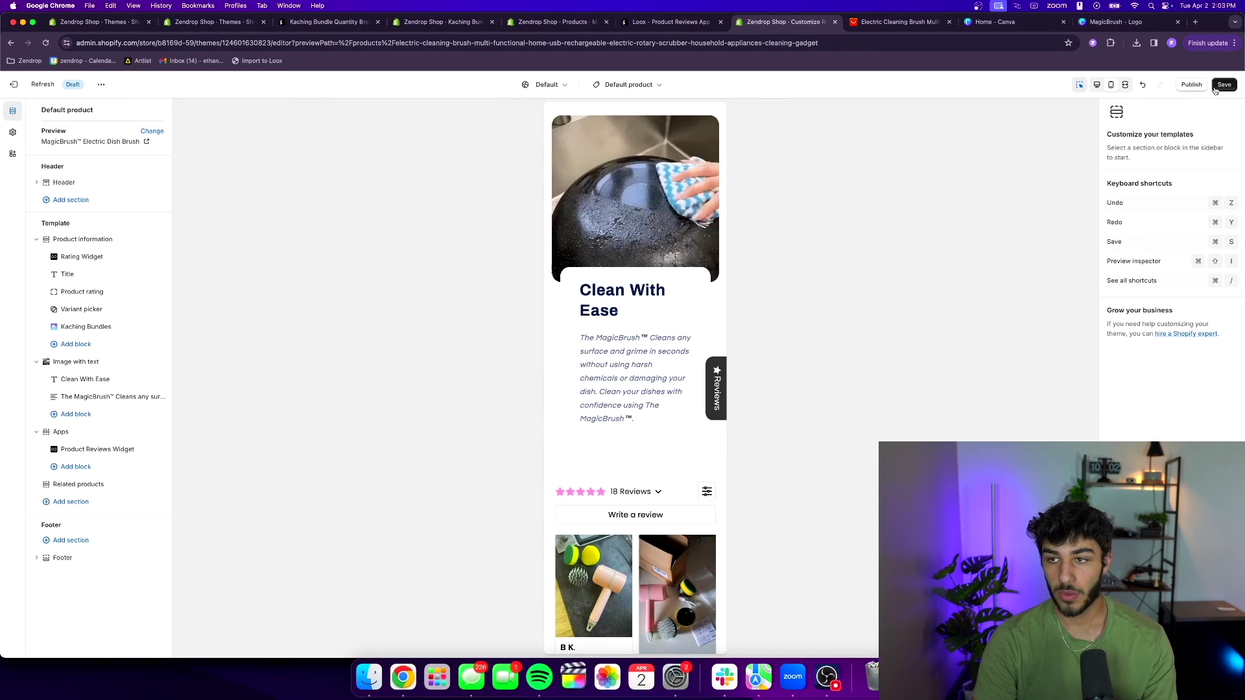
Step: Save the template and scroll through the preview to review the Clean With Ease section
left_click(1215, 90)
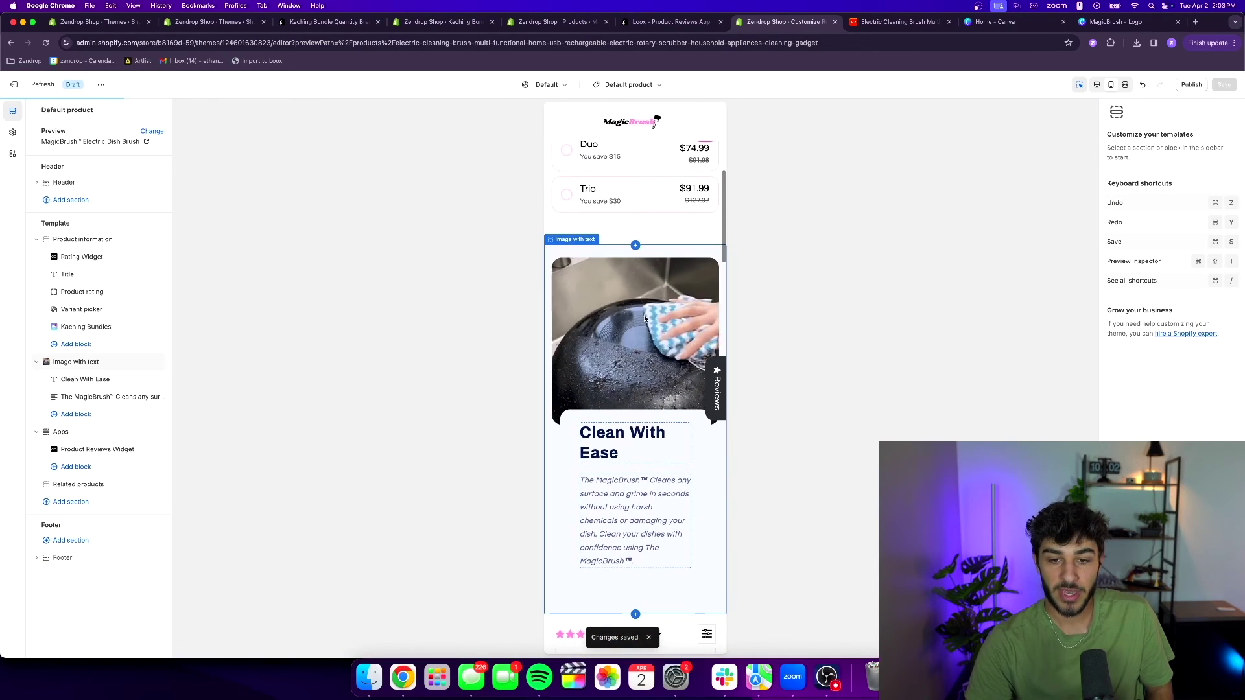
scroll(642, 337, "down", 2)
scroll(634, 363, "up", 3)
scroll(632, 372, "down", 2)
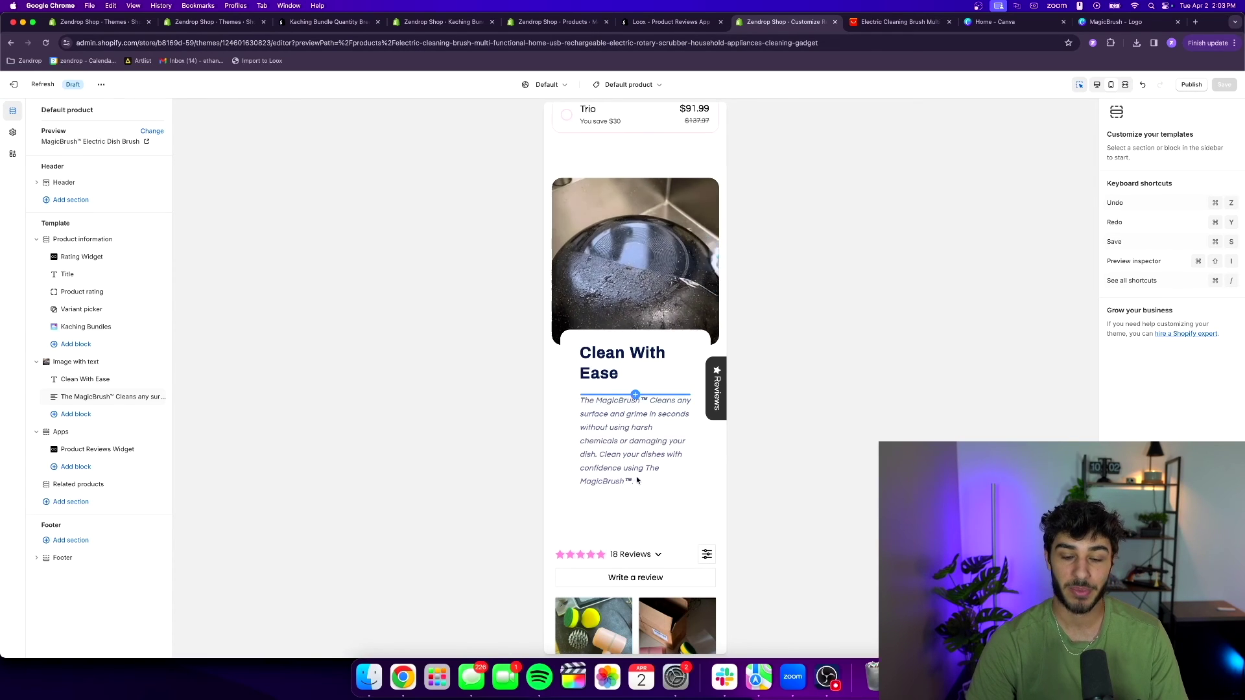
scroll(637, 481, "up", 3)
scroll(707, 313, "down", 3)
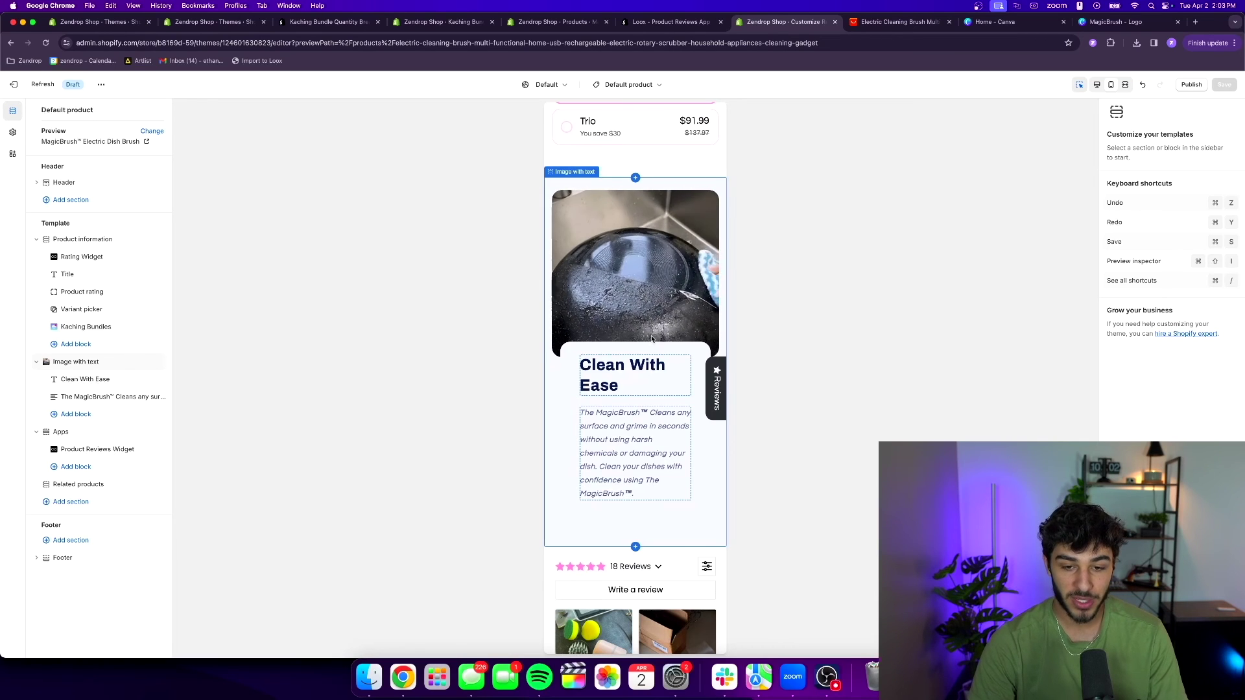
scroll(645, 419, "down", 15)
scroll(623, 428, "down", 5)
scroll(633, 440, "down", 5)
scroll(622, 415, "up", 20)
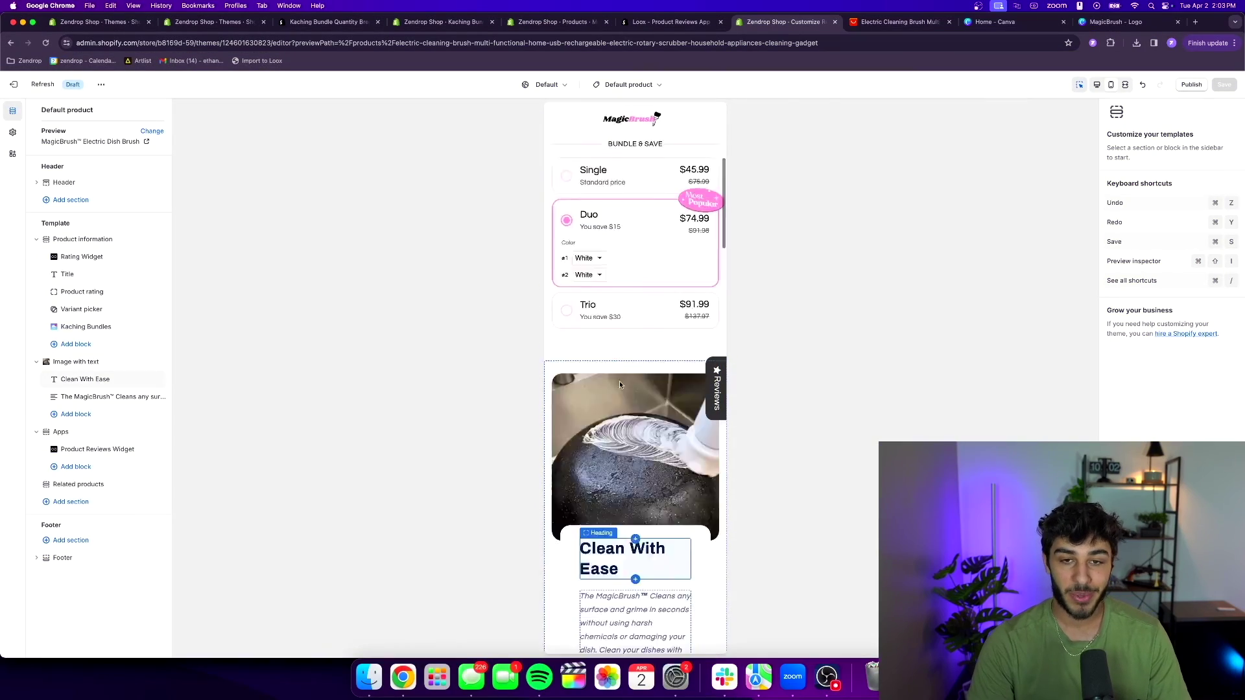
scroll(620, 386, "up", 5)
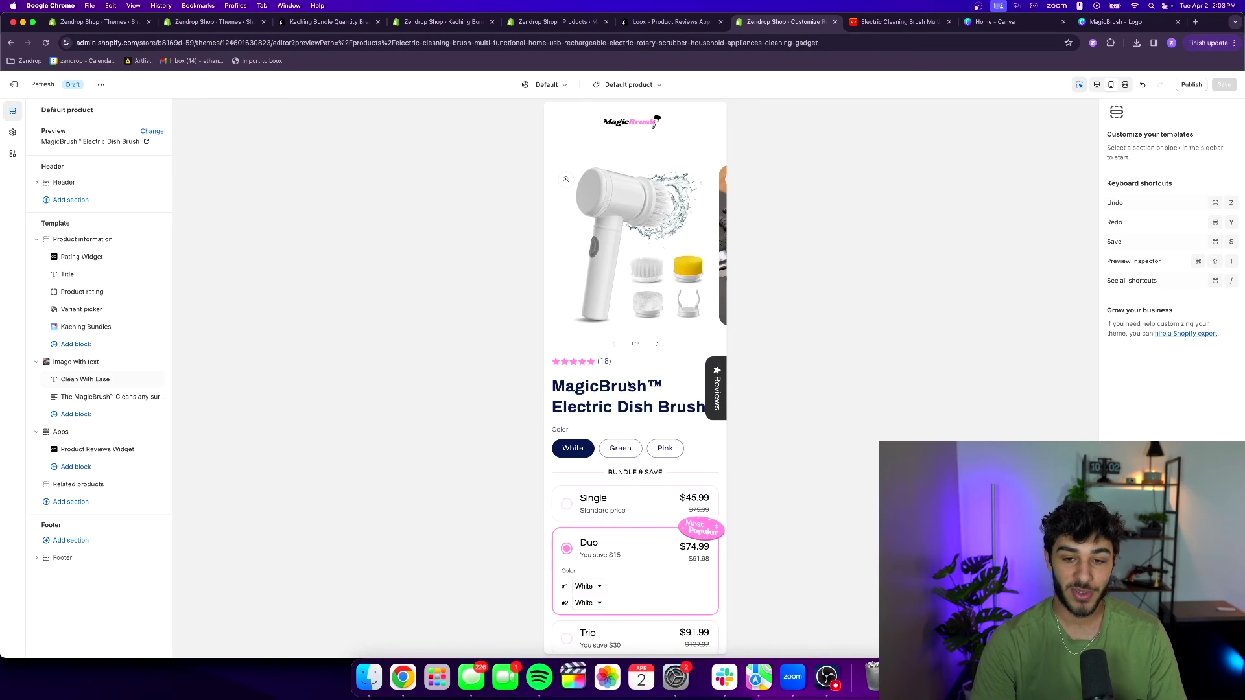
scroll(634, 276, "down", 2)
scroll(634, 284, "down", 15)
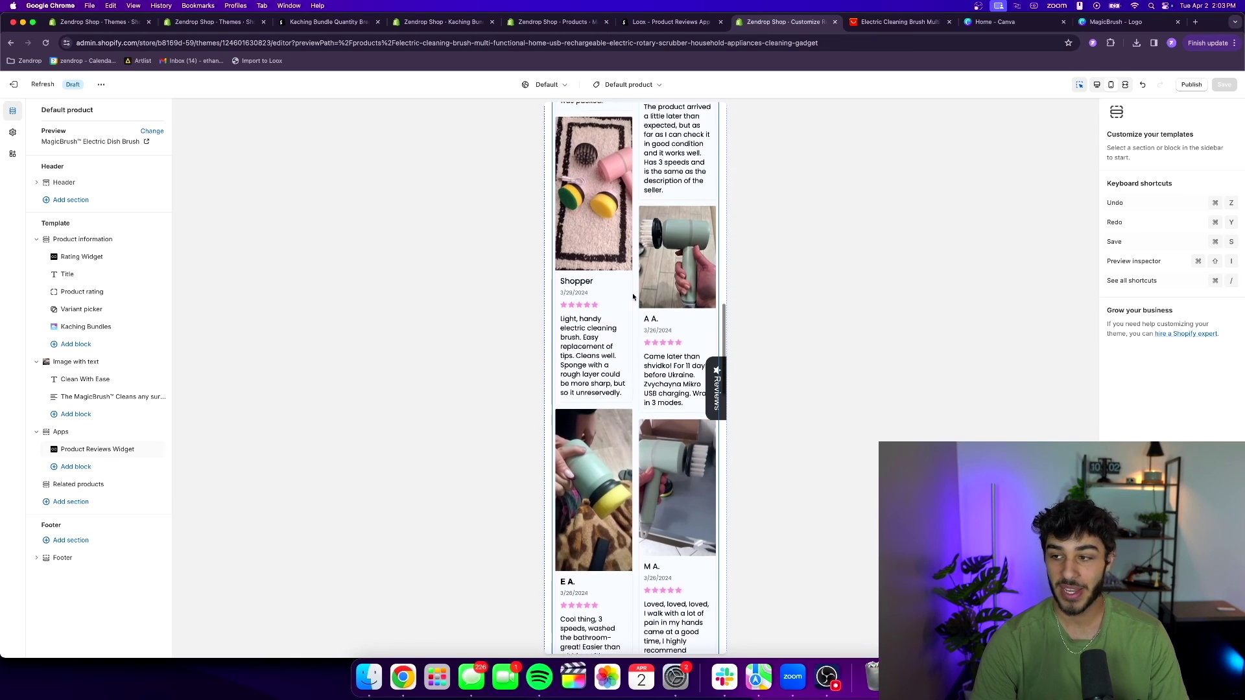
scroll(634, 298, "down", 1)
scroll(623, 309, "down", 15)
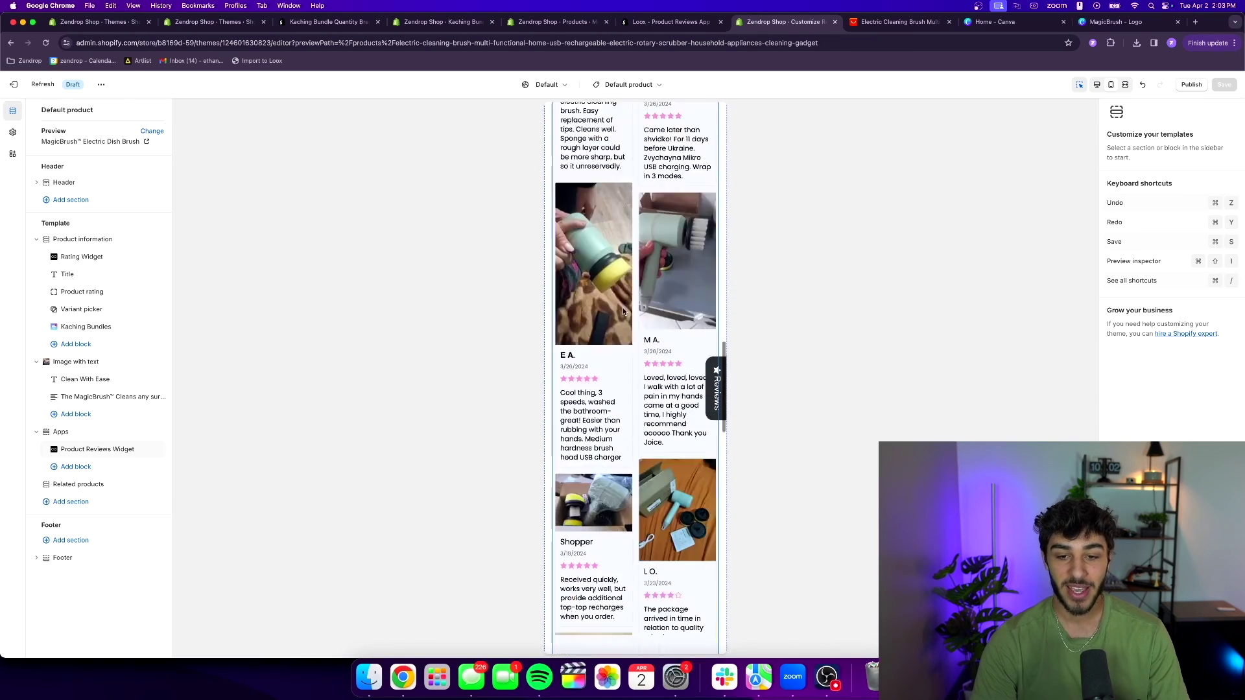
scroll(623, 315, "up", 20)
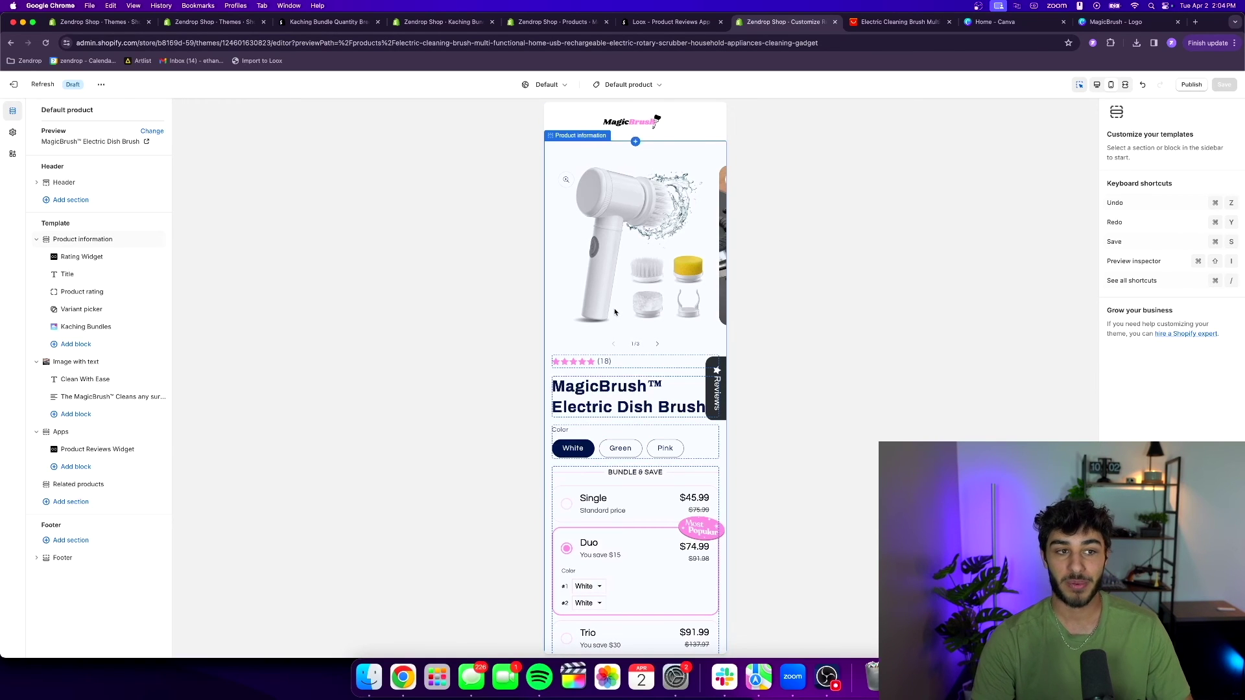
Step: Select the store Header section and scroll through its settings
left_click(632, 122)
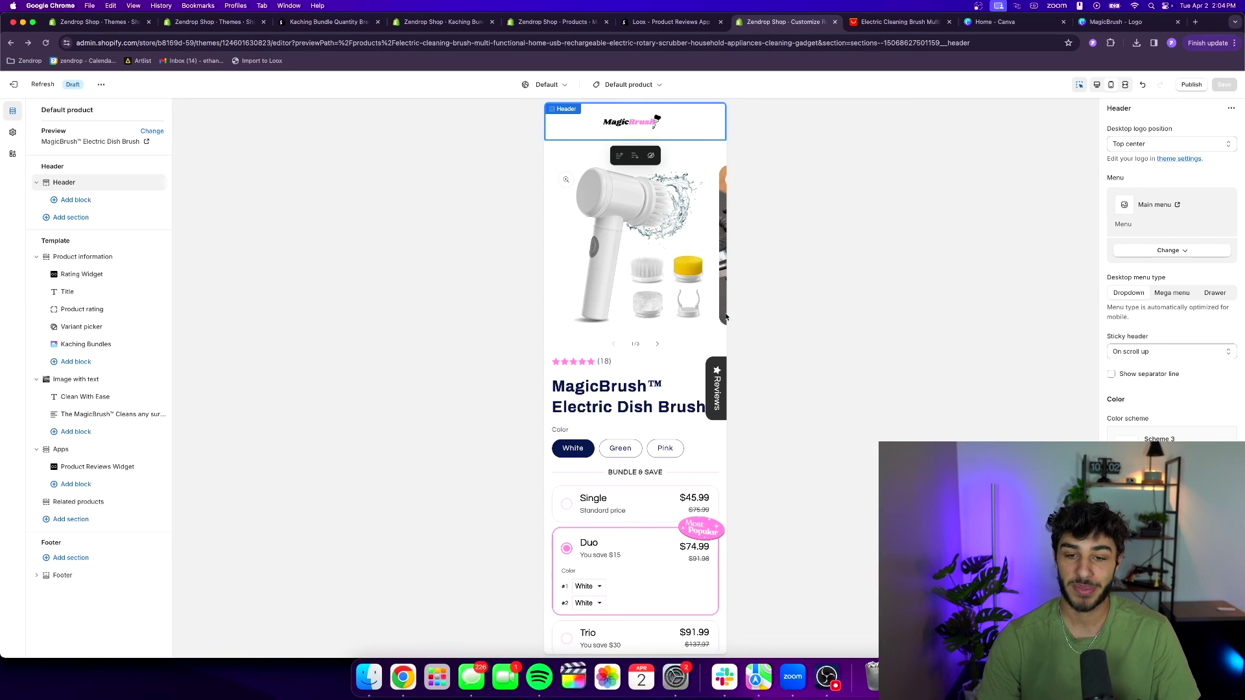
scroll(711, 340, "down", 20)
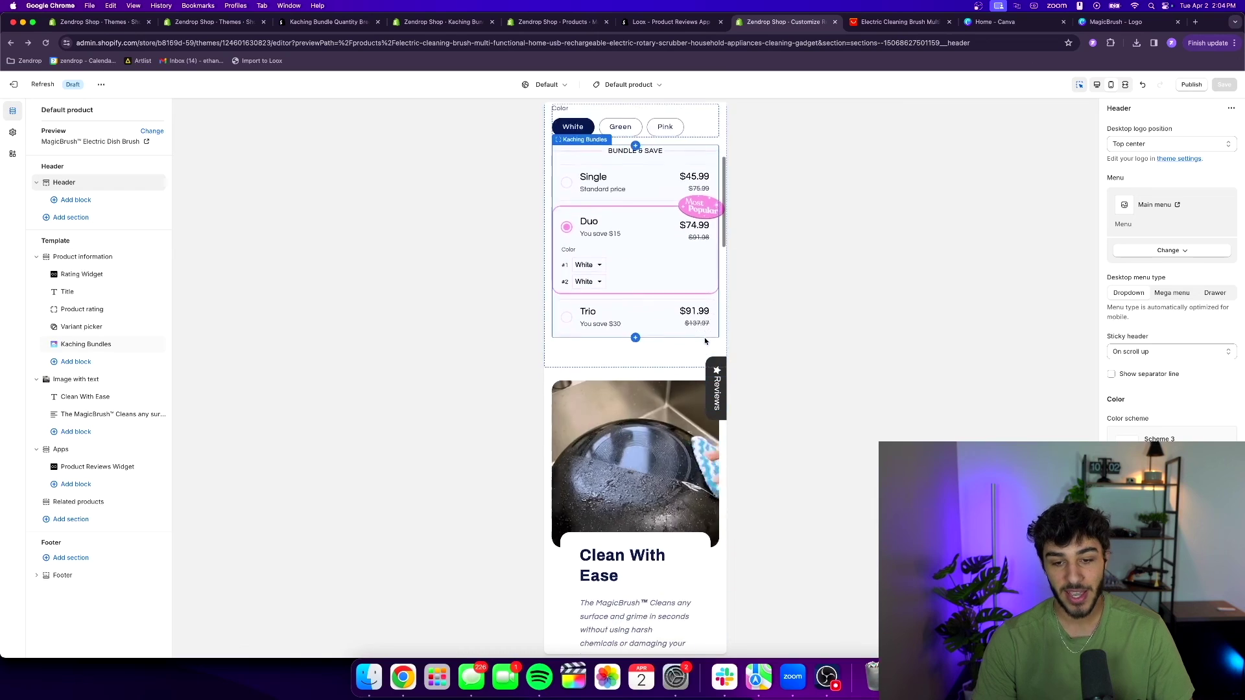
scroll(706, 342, "down", 7)
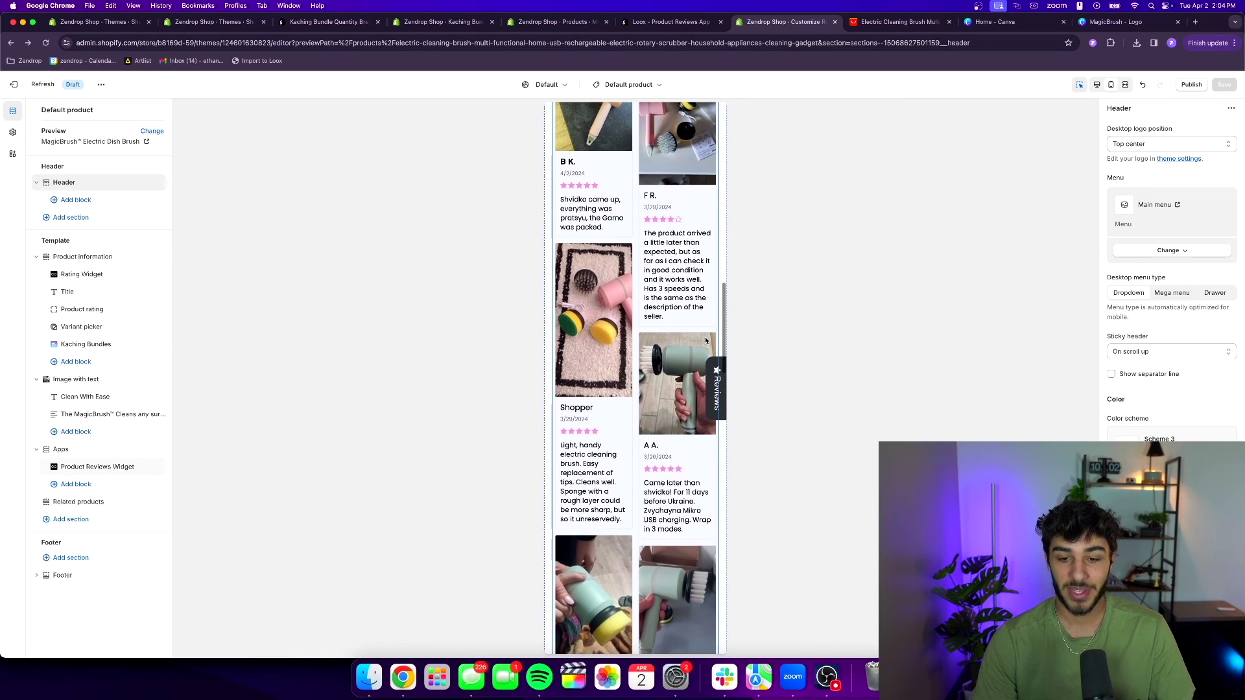
scroll(706, 340, "up", 9)
scroll(705, 342, "up", 15)
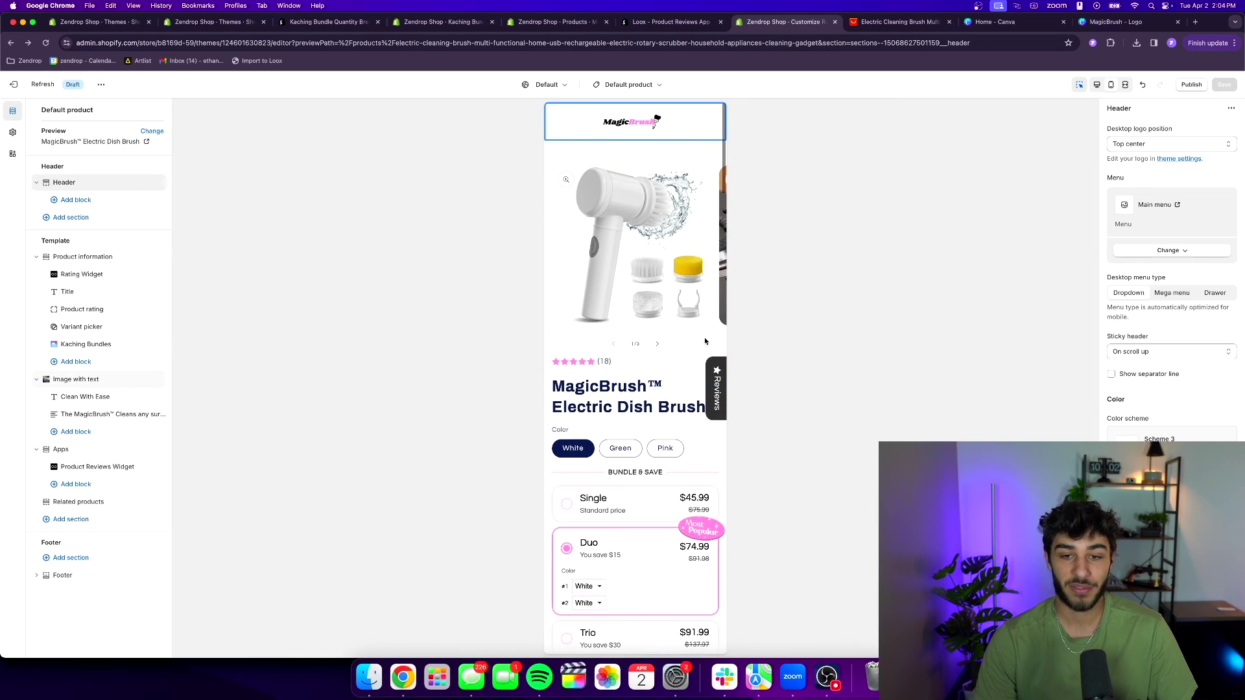